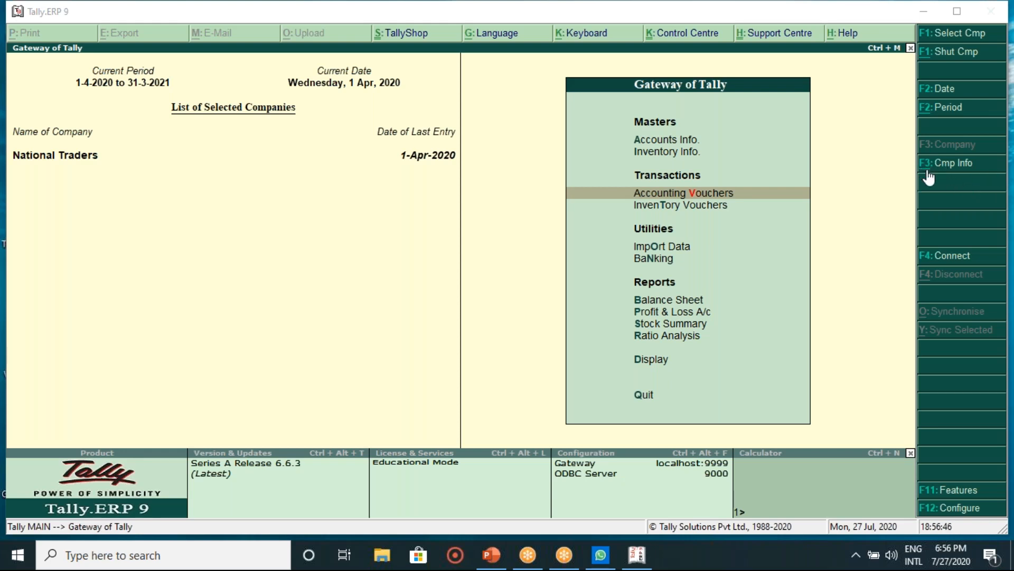
# Step: Start a new company named KRA Tradres with address Mysore and state Karnataka
pyautogui.click(962, 166)
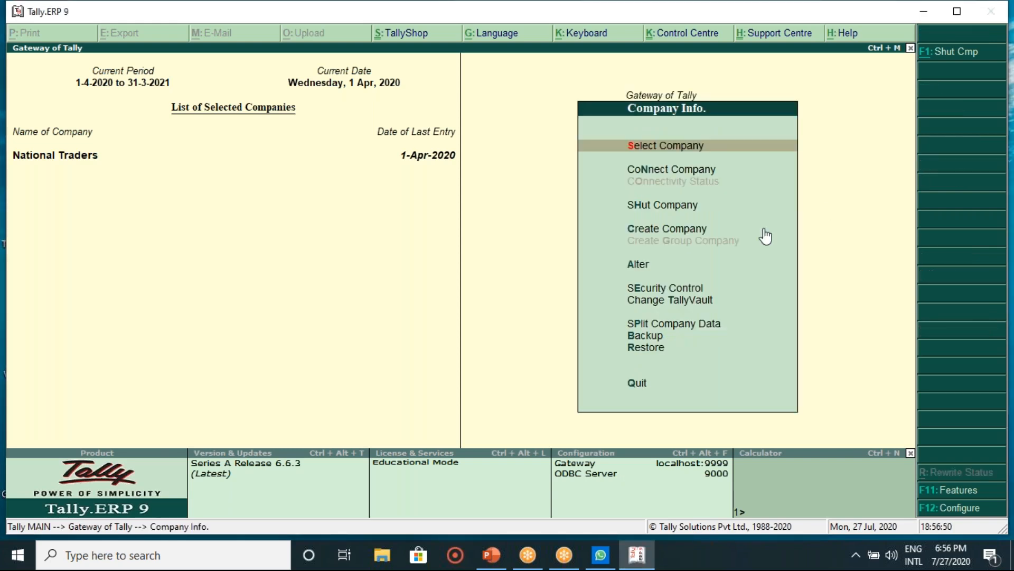
pyautogui.click(694, 230)
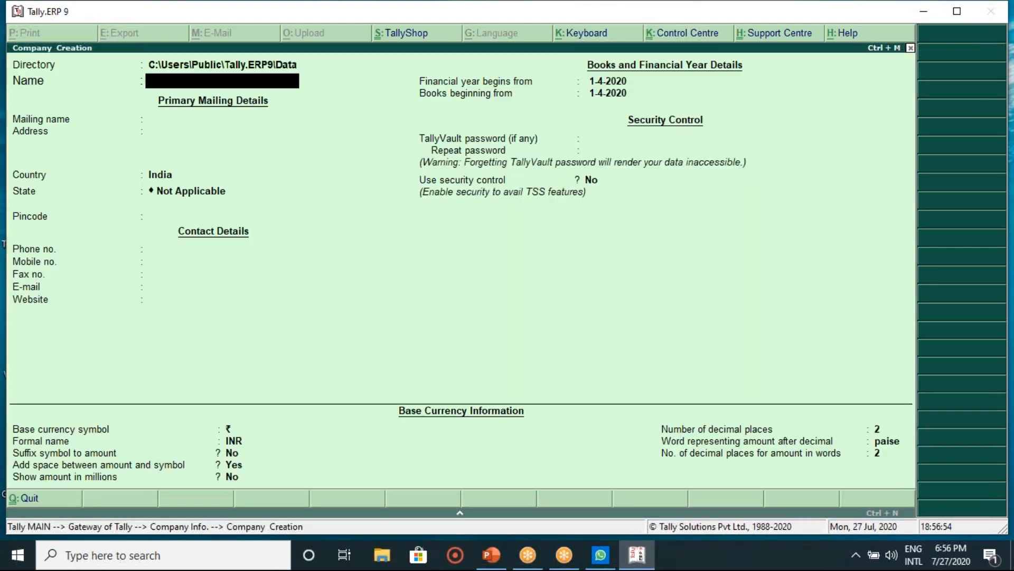
pyautogui.write('KRA Tradres')
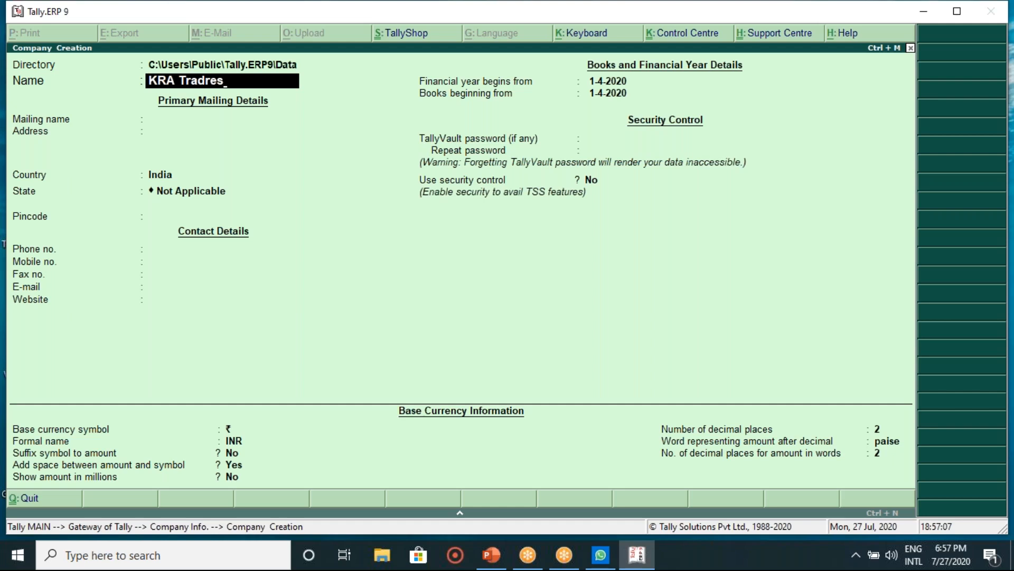
pyautogui.press('Return')
pyautogui.press('Return')
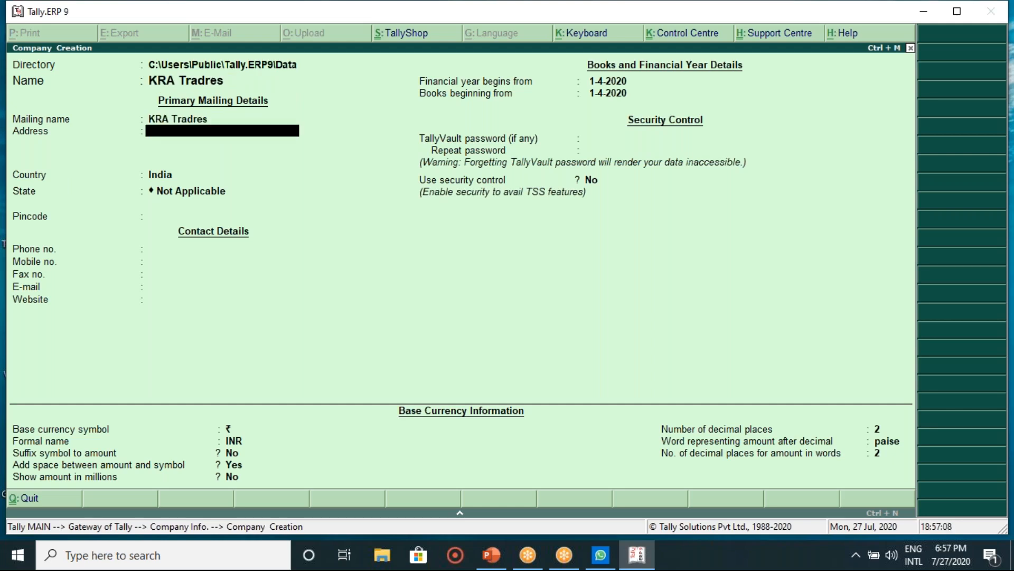
pyautogui.write('Mysore')
pyautogui.press('Return')
pyautogui.press('Return')
pyautogui.press('Return')
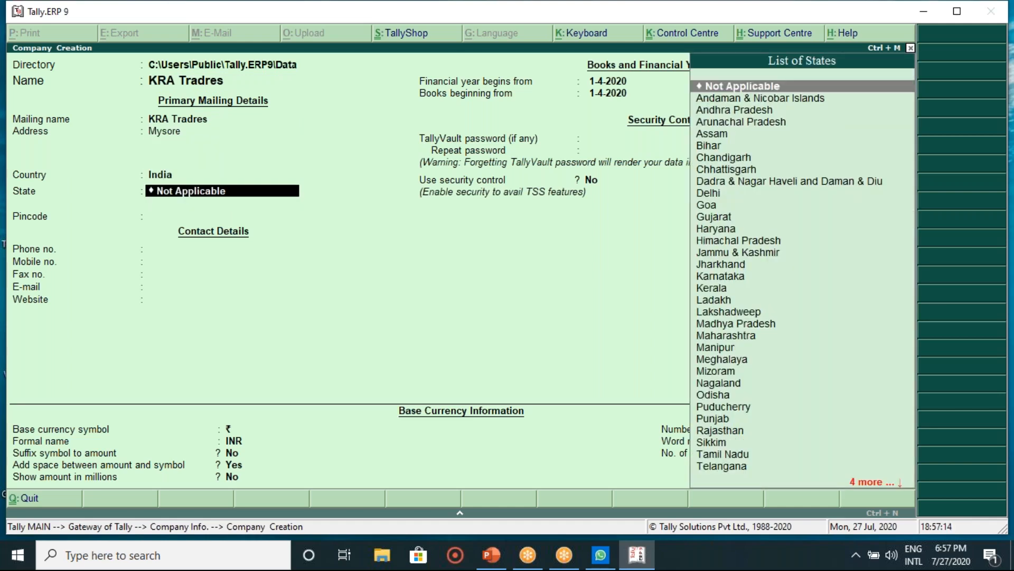
pyautogui.write('Kar')
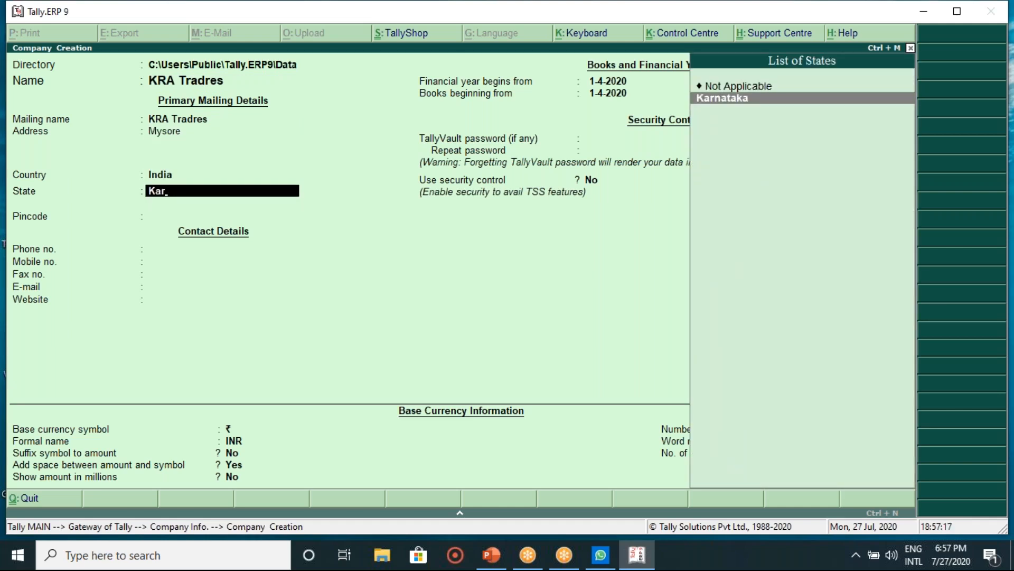
pyautogui.press('Return')
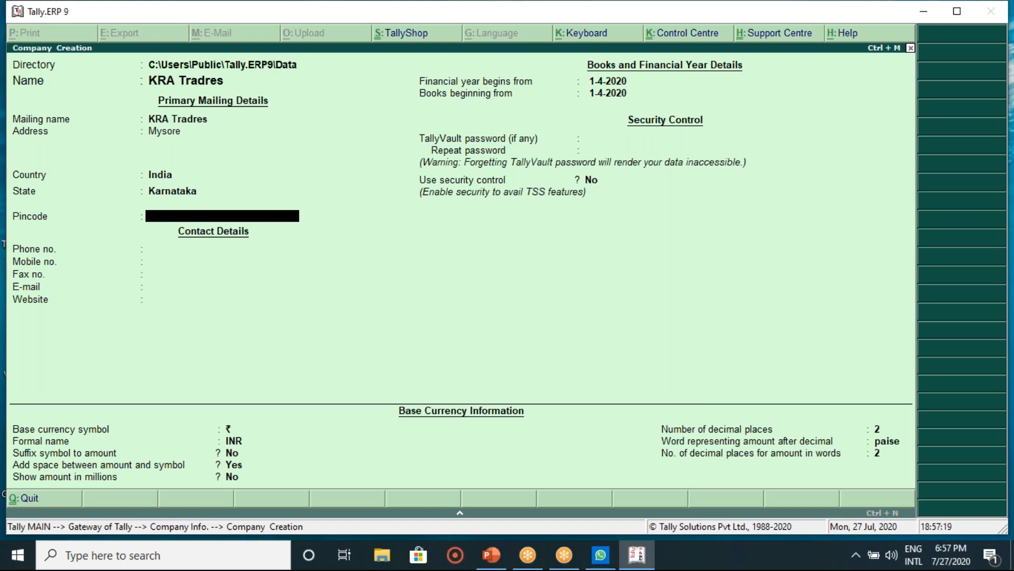
# Step: Enter pincode 57845, the company's mobile number and e-mail, keep the defaults, and save
pyautogui.write('57845')
pyautogui.press('Return')
pyautogui.press('Return')
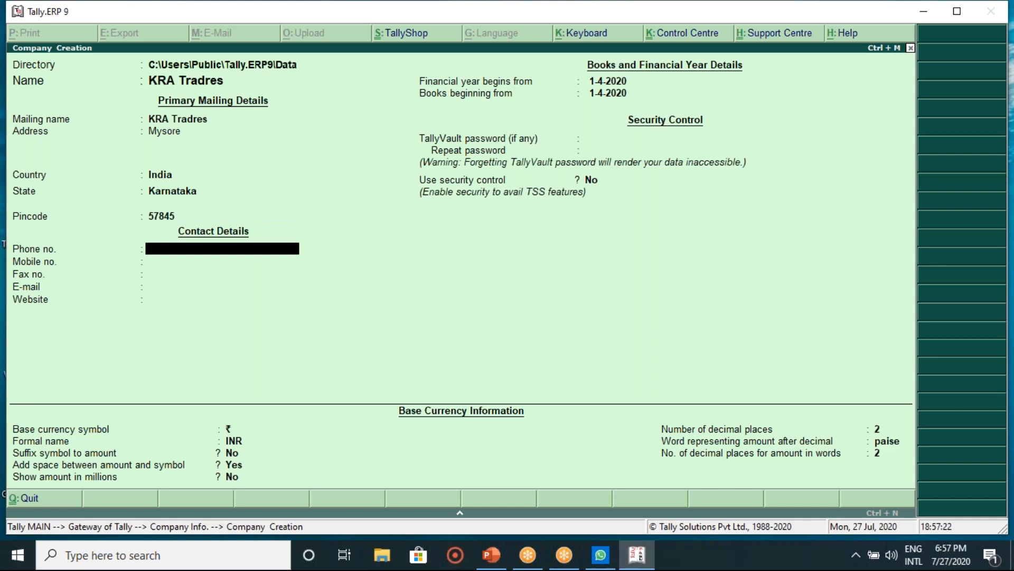
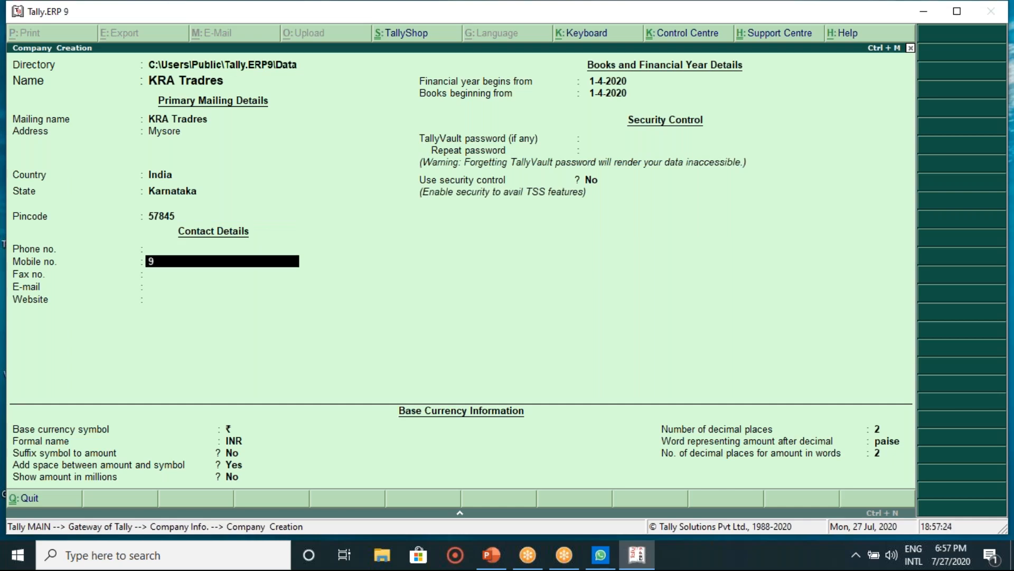
pyautogui.press('Return')
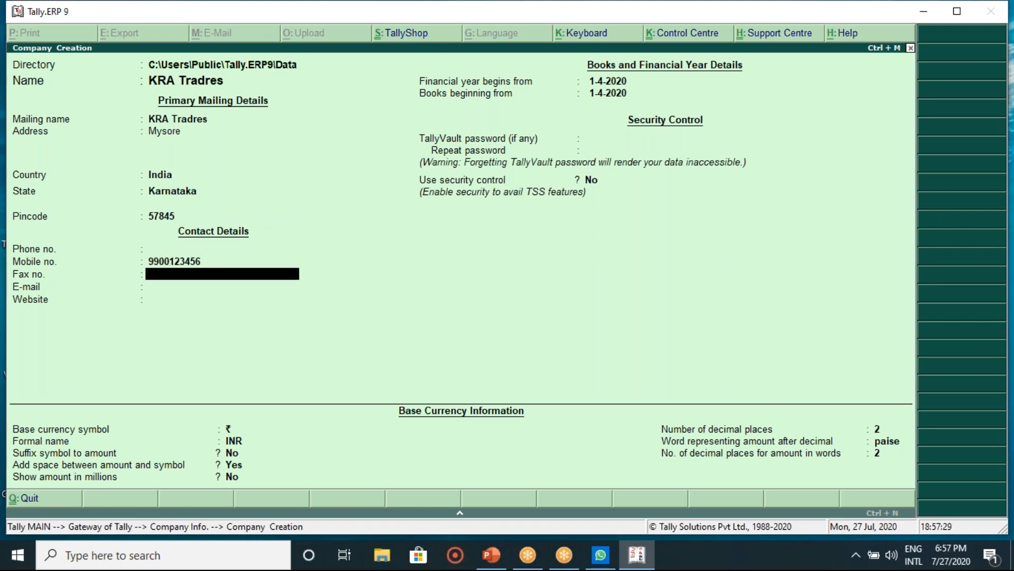
pyautogui.press('Return')
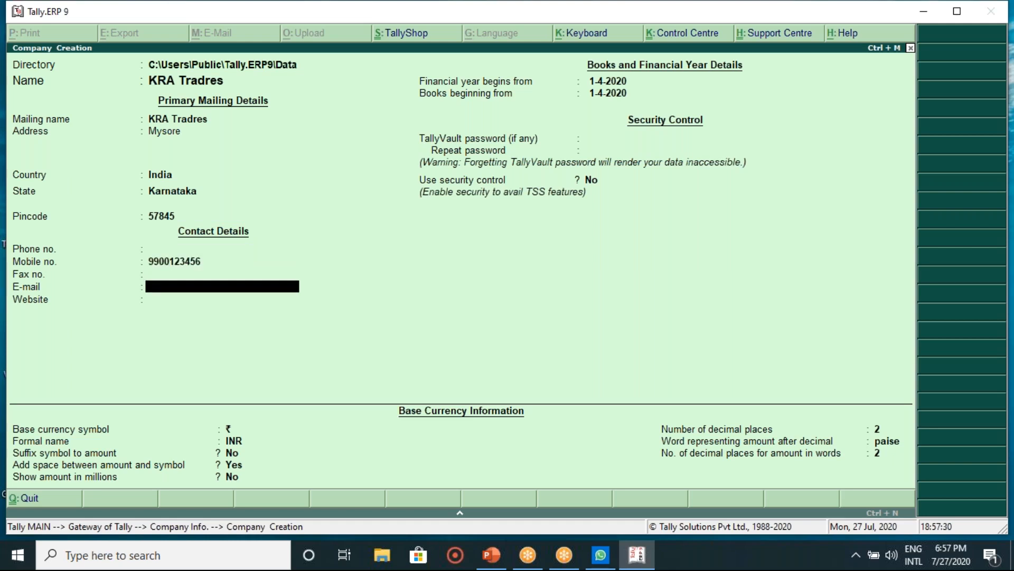
pyautogui.press('Return')
pyautogui.press('Return')
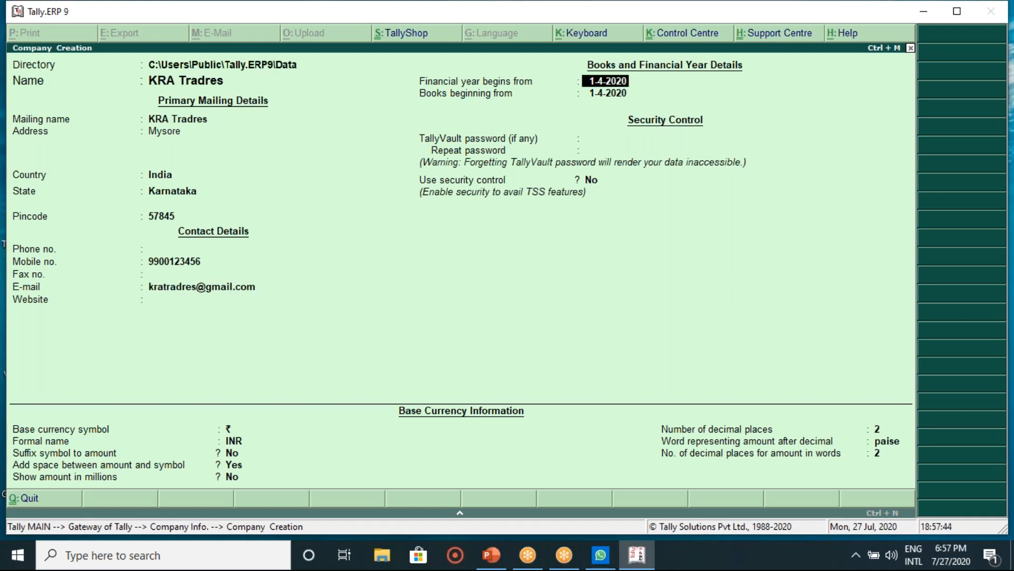
pyautogui.press('Return')
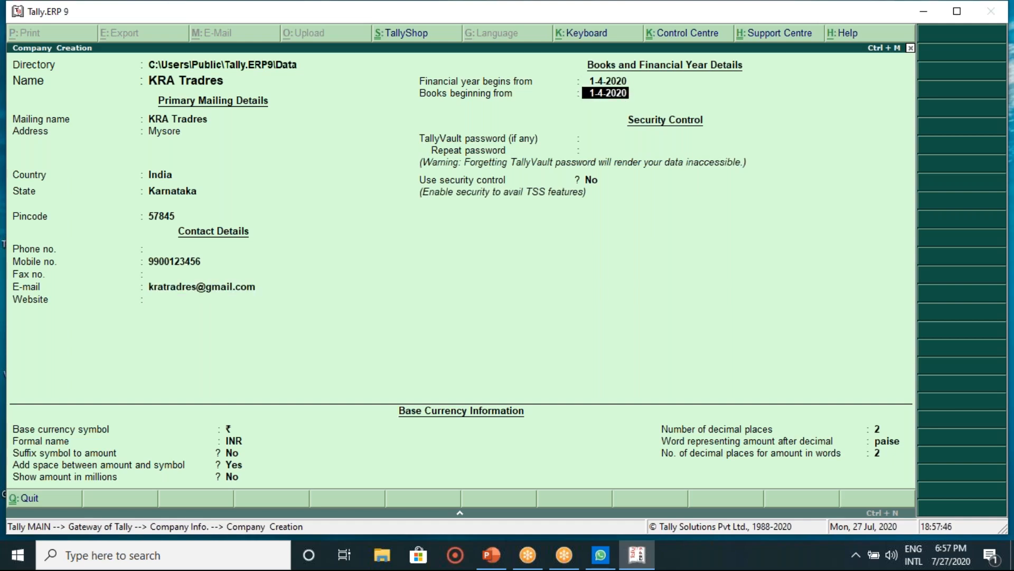
pyautogui.press('Return')
pyautogui.press('Return')
pyautogui.press('Return')
pyautogui.press('Return')
pyautogui.press('Return')
pyautogui.press('Return')
pyautogui.press('Return')
pyautogui.press('Return')
pyautogui.press('Return')
pyautogui.press('Return')
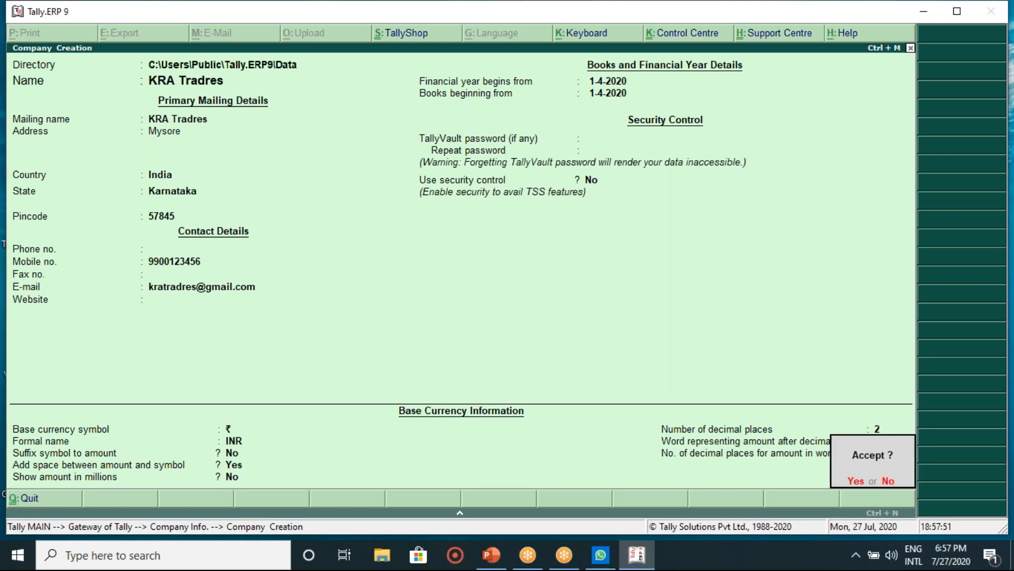
pyautogui.press('Return')
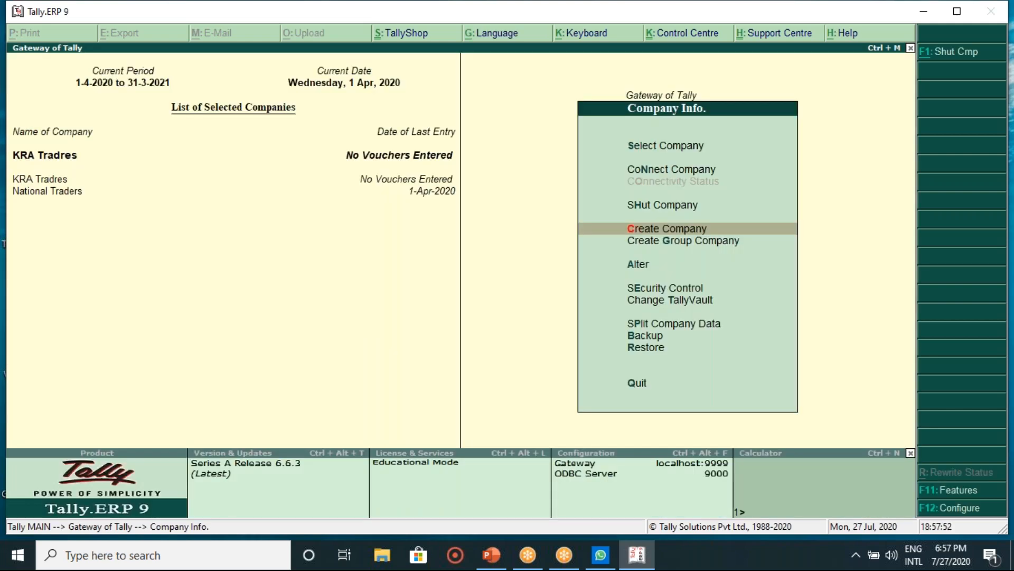
# Step: From Gateway of Tally, open Accounts Info > Ledgers > Create for a single ledger
pyautogui.press('Escape')
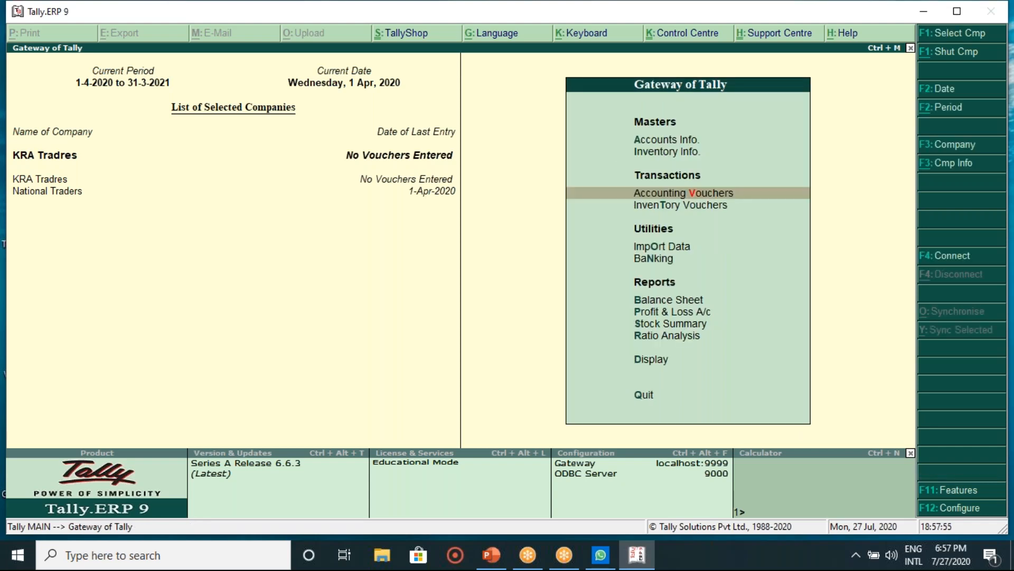
pyautogui.press('Up')
pyautogui.press('Up')
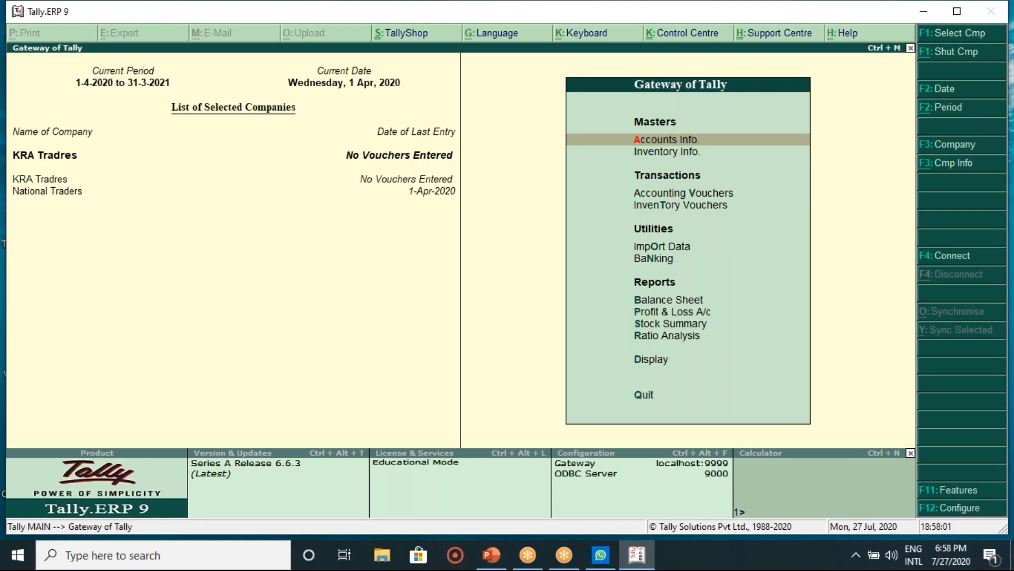
pyautogui.press('Return')
pyautogui.press('Down')
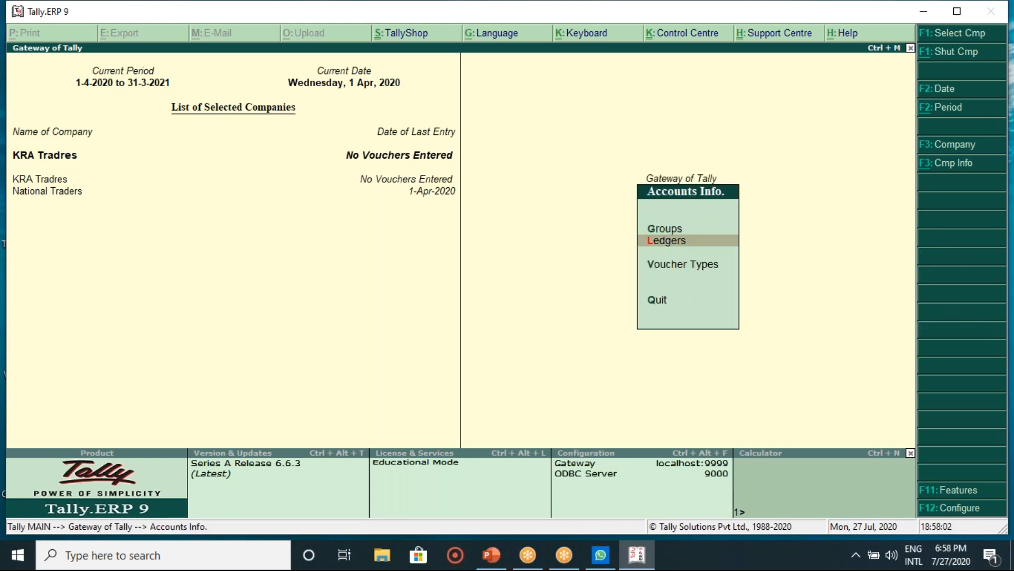
pyautogui.press('Return')
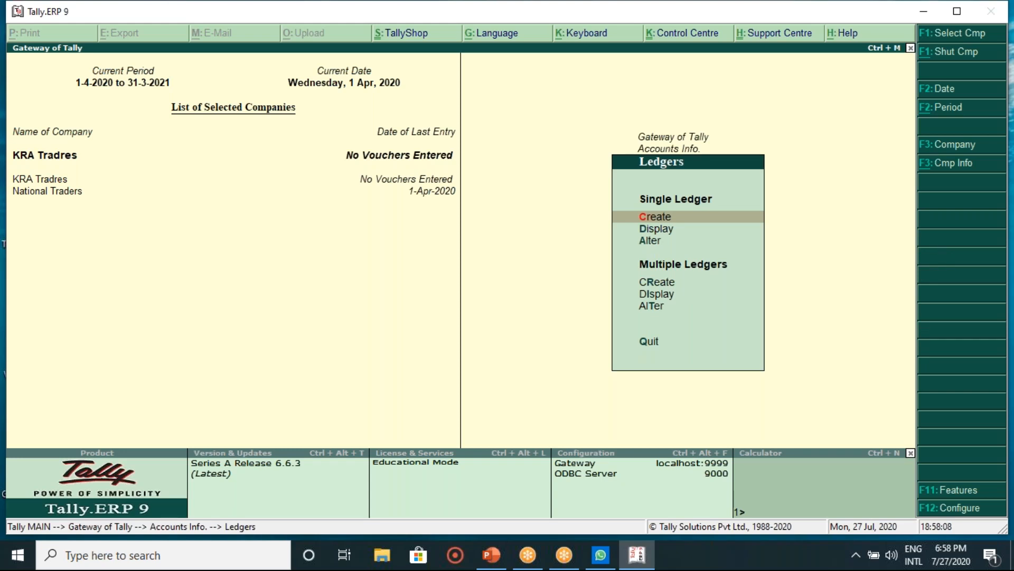
pyautogui.press('Return')
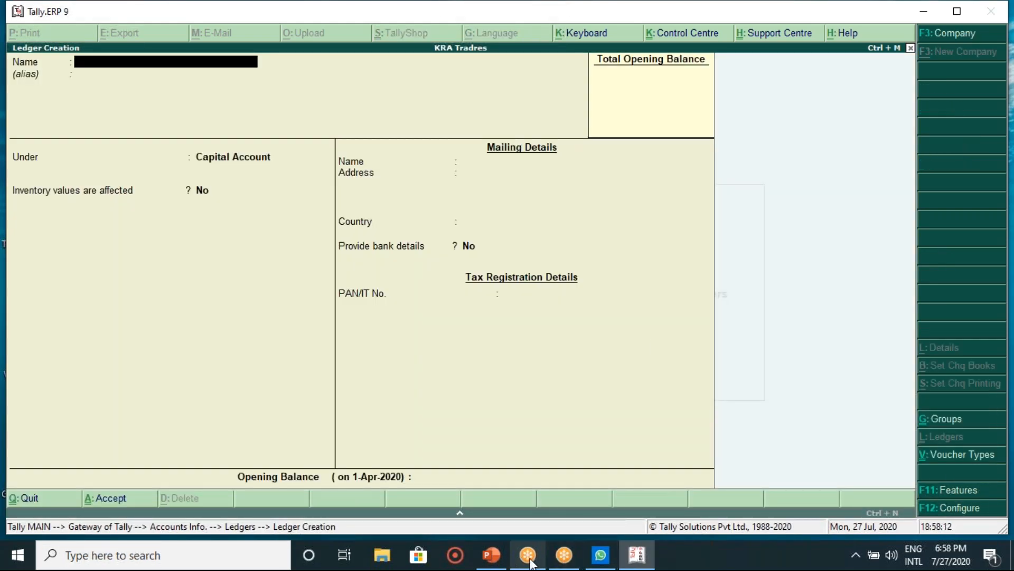
pyautogui.moveTo(528, 557)
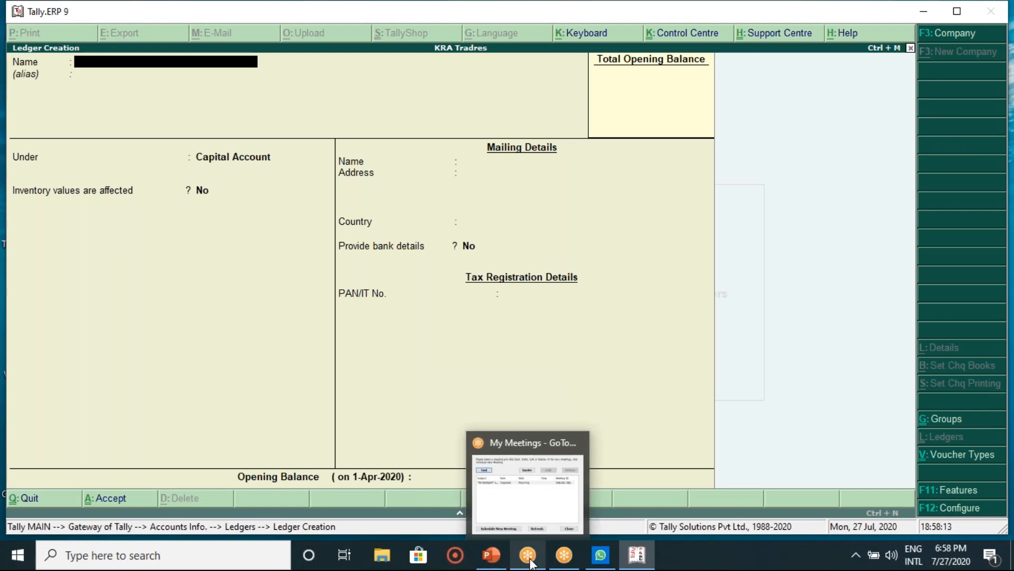
# Step: Check the ledger list slide, then save a Capital ledger under Capital Account, correcting the name from Cash
pyautogui.click(490, 565)
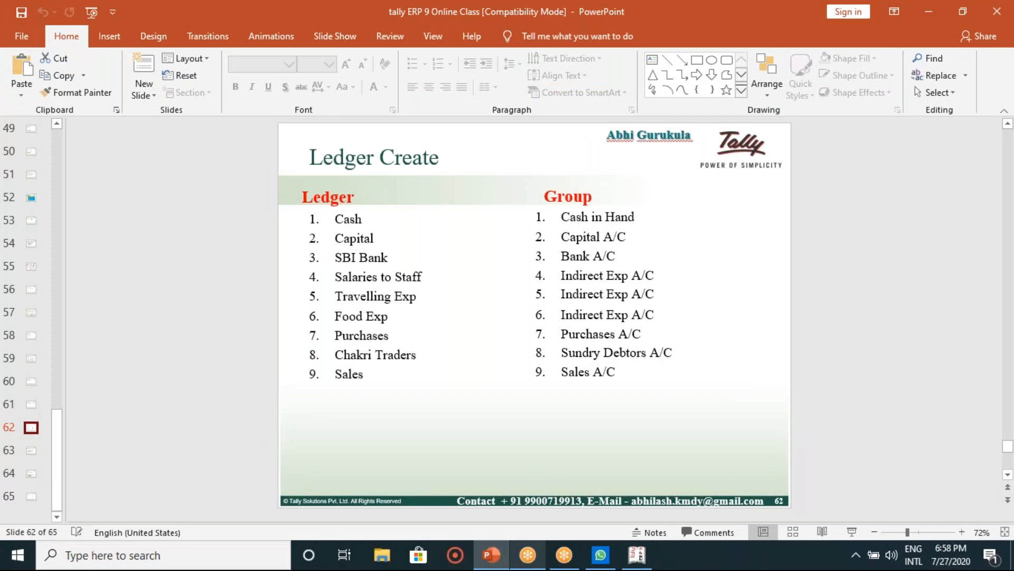
pyautogui.click(646, 556)
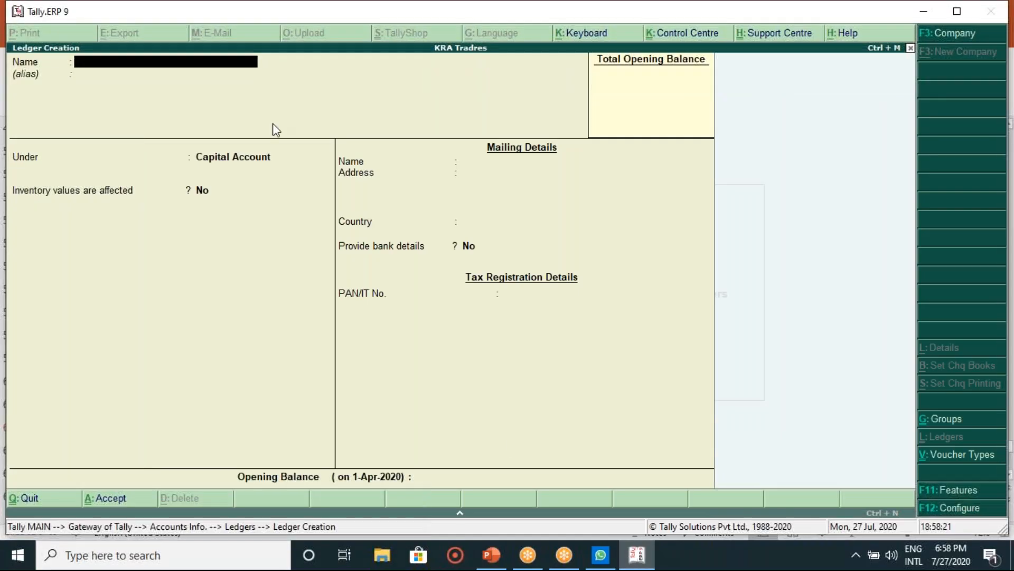
pyautogui.write('Cash')
pyautogui.press('Return')
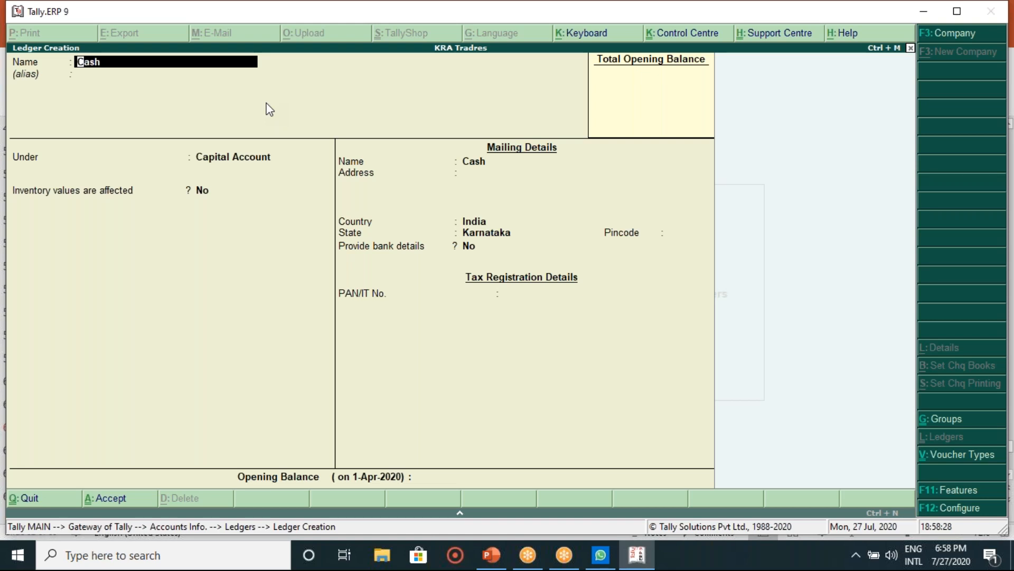
pyautogui.press('Right')
pyautogui.press('Right')
pyautogui.press('Right')
pyautogui.press('BackSpace')
pyautogui.press('BackSpace')
pyautogui.press('BackSpace')
pyautogui.write('apital')
pyautogui.press('Return')
pyautogui.press('Return')
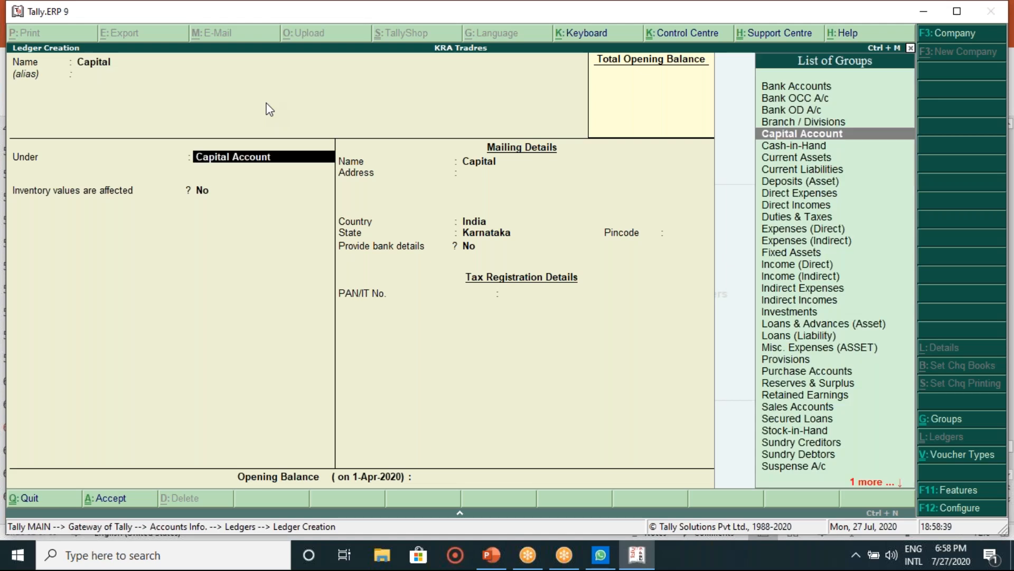
pyautogui.press('Return')
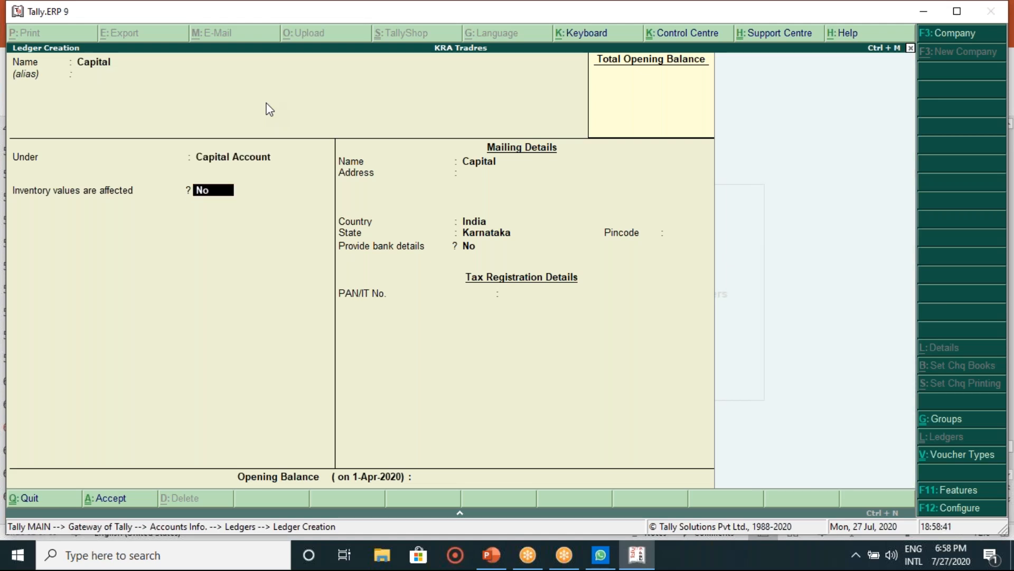
pyautogui.press('Return')
pyautogui.press('Return')
pyautogui.press('Return')
pyautogui.press('Return')
pyautogui.press('Return')
pyautogui.press('Return')
pyautogui.press('Return')
pyautogui.press('Return')
pyautogui.press('Return')
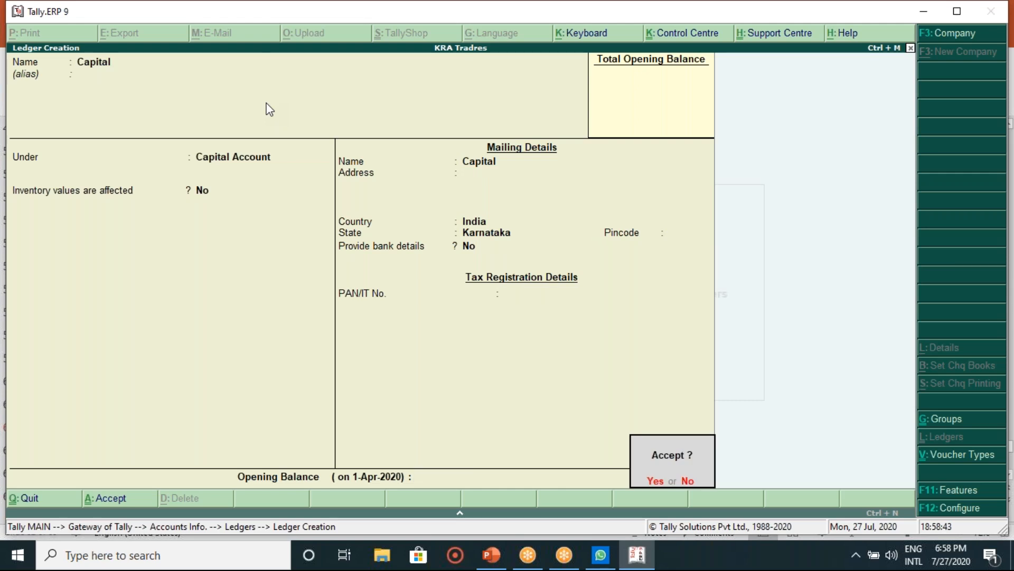
pyautogui.press('Return')
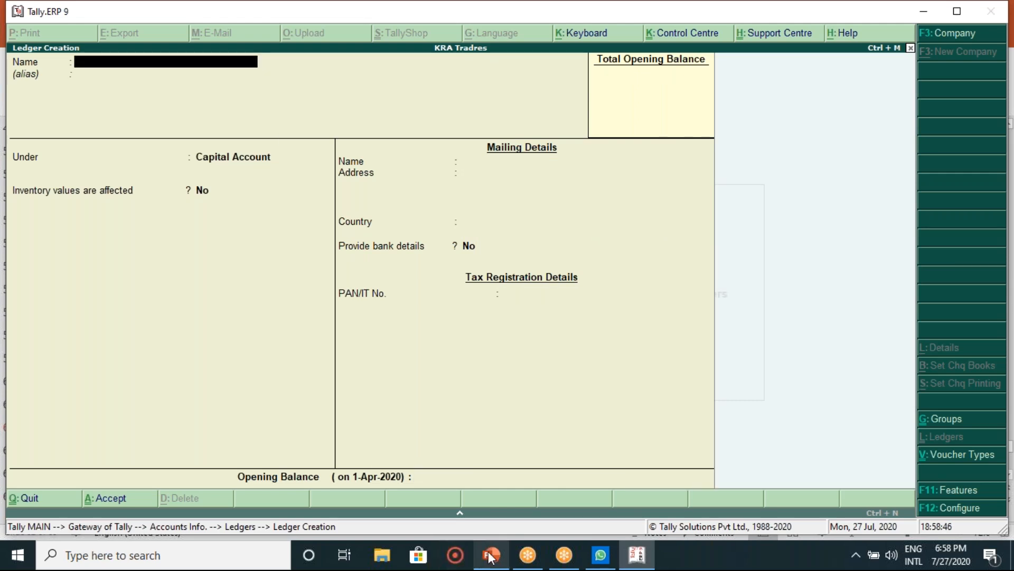
# Step: Check the ledger list slide, then create the SBI Bank A/C ledger under Bank Accounts
pyautogui.moveTo(490, 556)
pyautogui.click(482, 496)
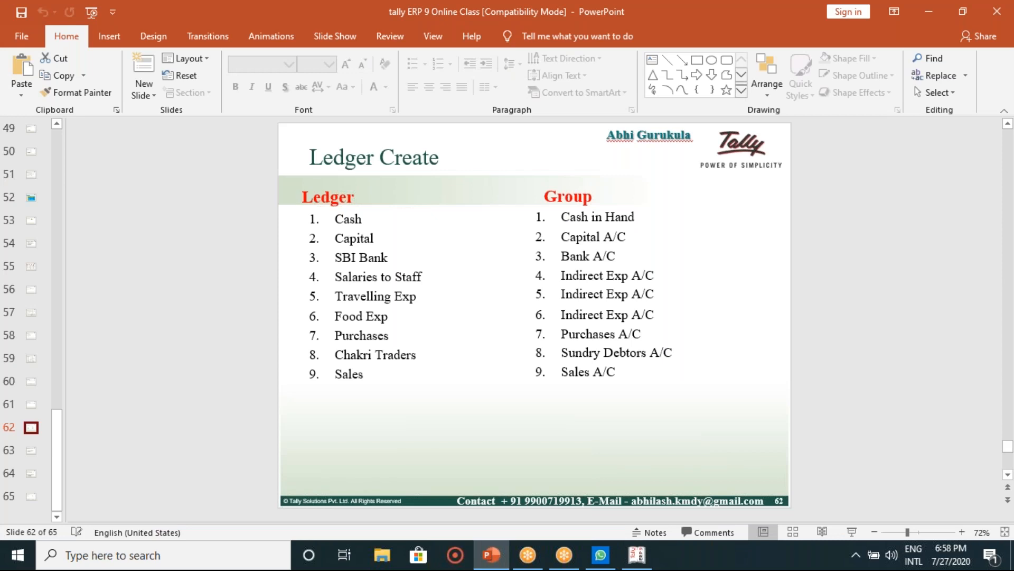
pyautogui.click(636, 555)
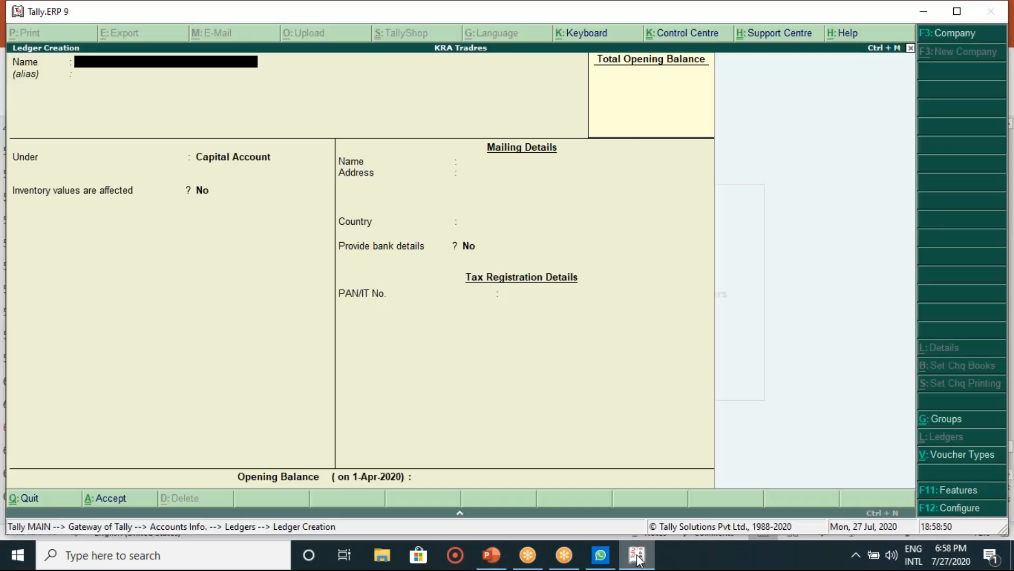
pyautogui.write('SB')
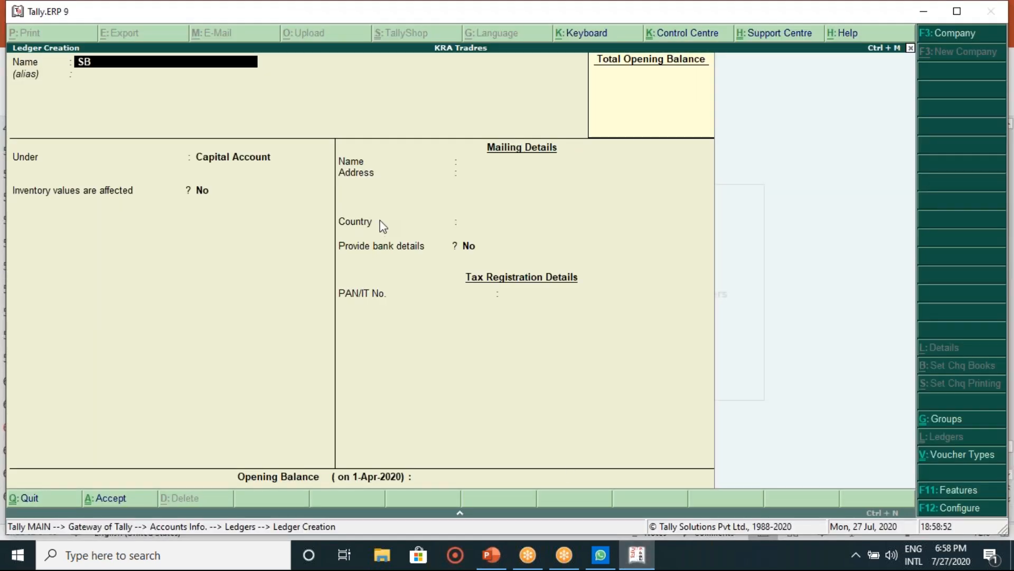
pyautogui.write('I Bank A/C')
pyautogui.press('Return')
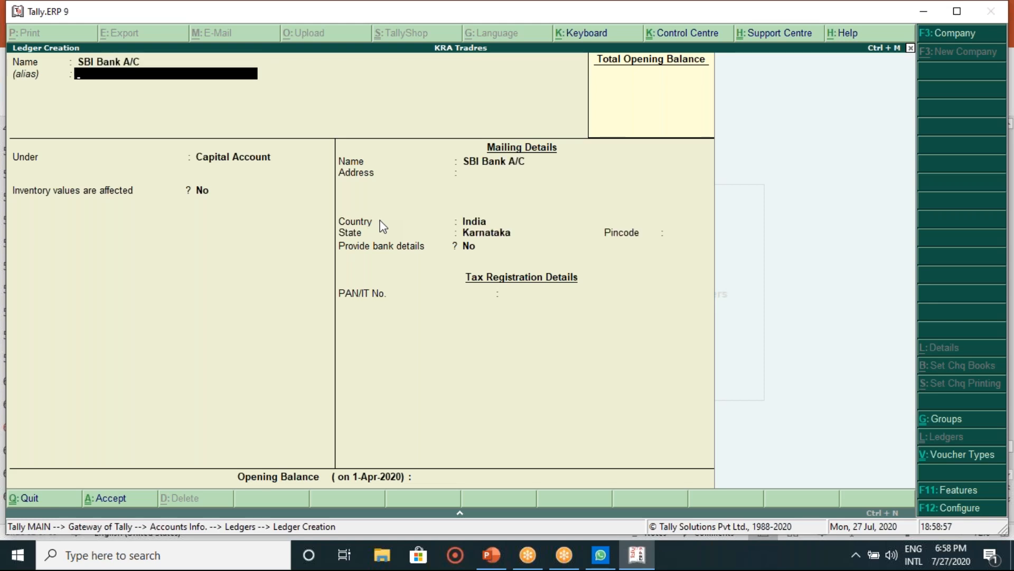
pyautogui.press('Return')
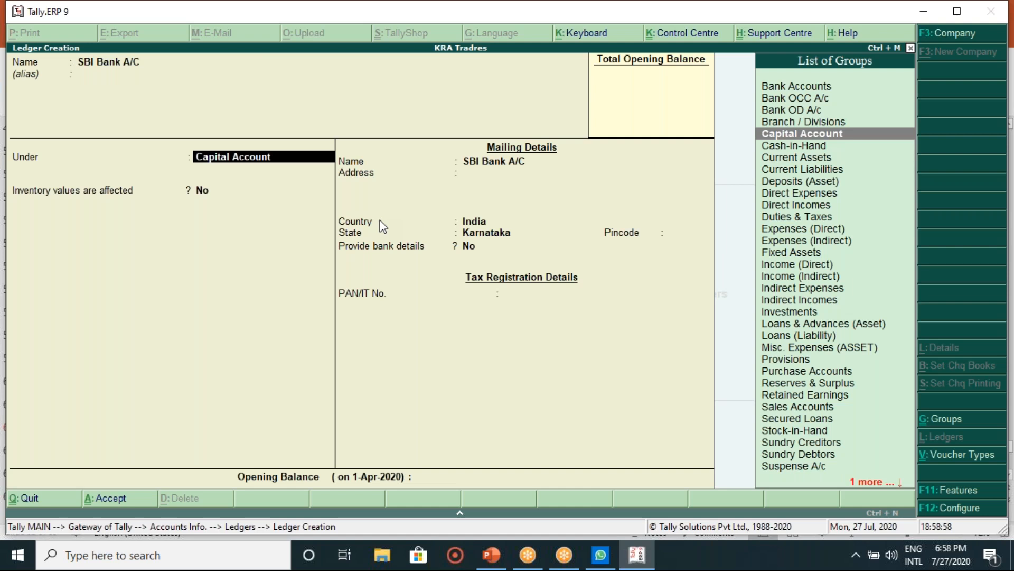
pyautogui.write('Ban')
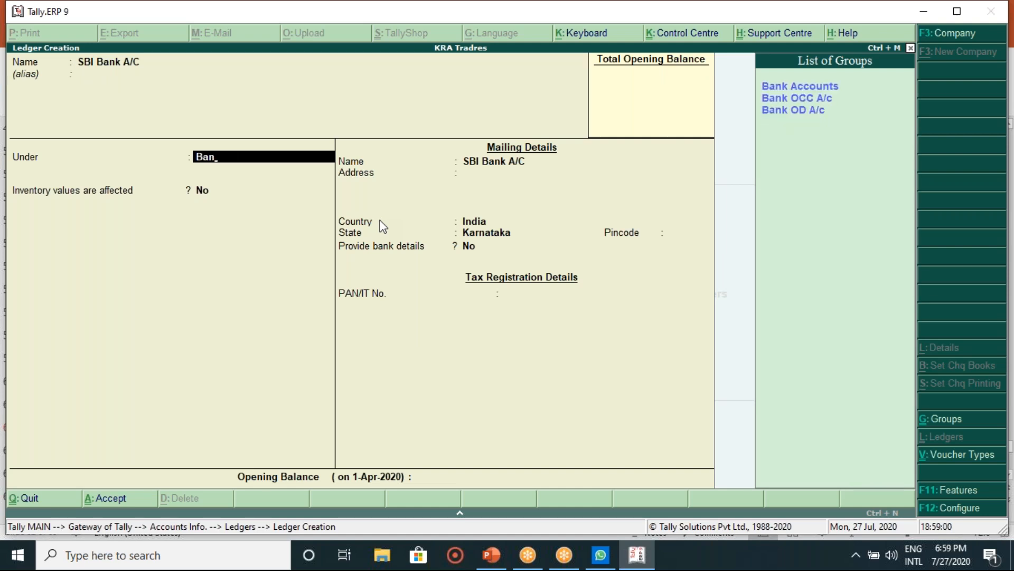
pyautogui.press('Return')
pyautogui.press('Return')
pyautogui.press('Return')
pyautogui.press('Return')
pyautogui.press('Return')
pyautogui.press('Return')
pyautogui.press('Return')
pyautogui.press('Return')
pyautogui.press('Return')
pyautogui.press('Return')
pyautogui.press('Return')
pyautogui.press('Return')
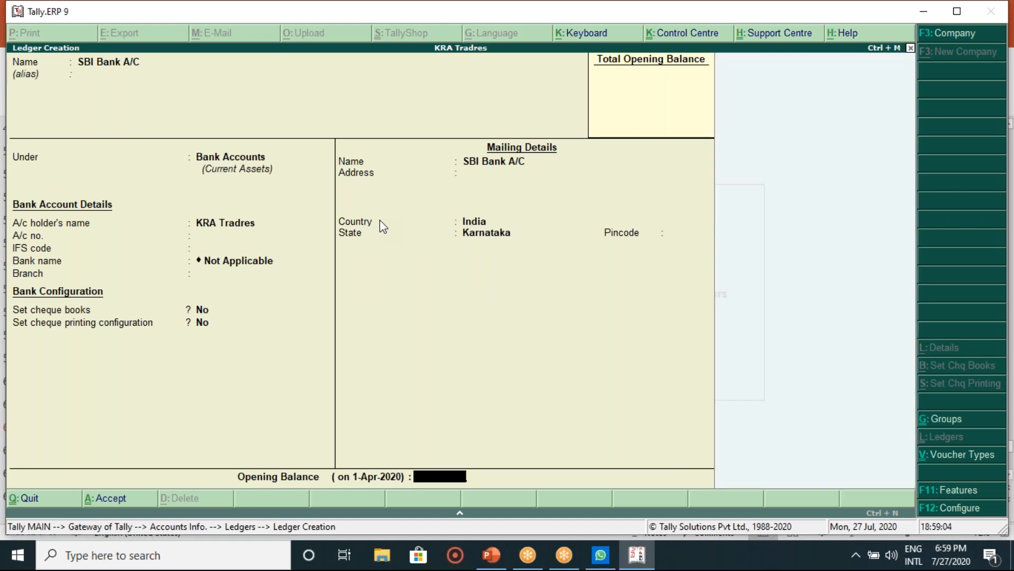
pyautogui.press('Return')
pyautogui.press('Return')
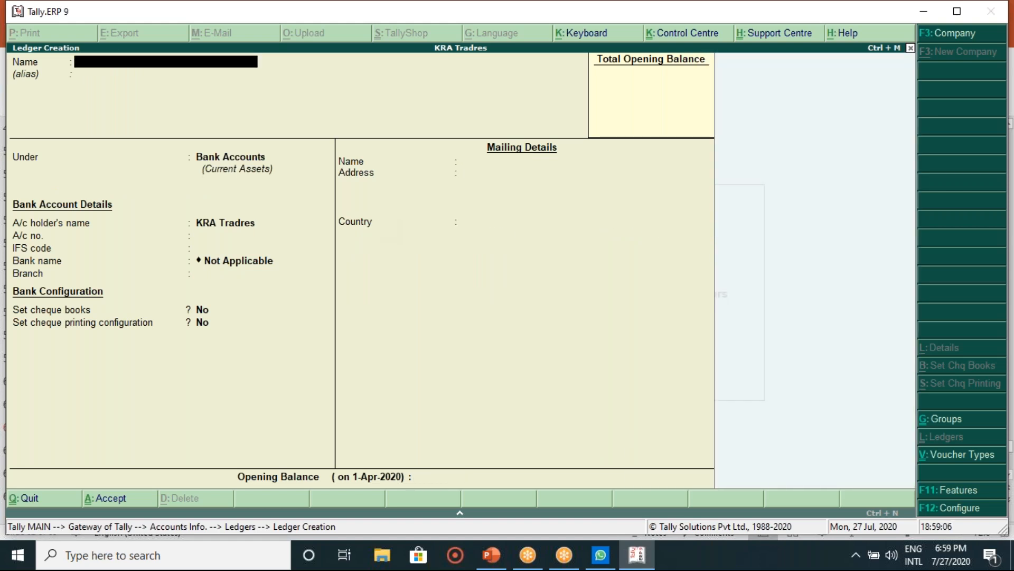
# Step: Create the Salaries to Staff ledger under Indirect Expenses
pyautogui.click(497, 559)
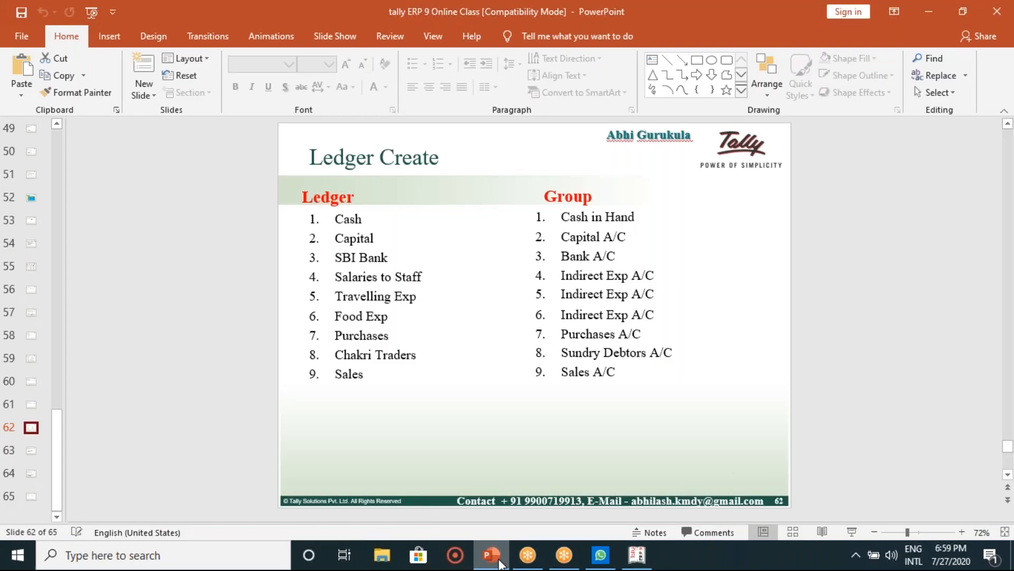
pyautogui.click(499, 561)
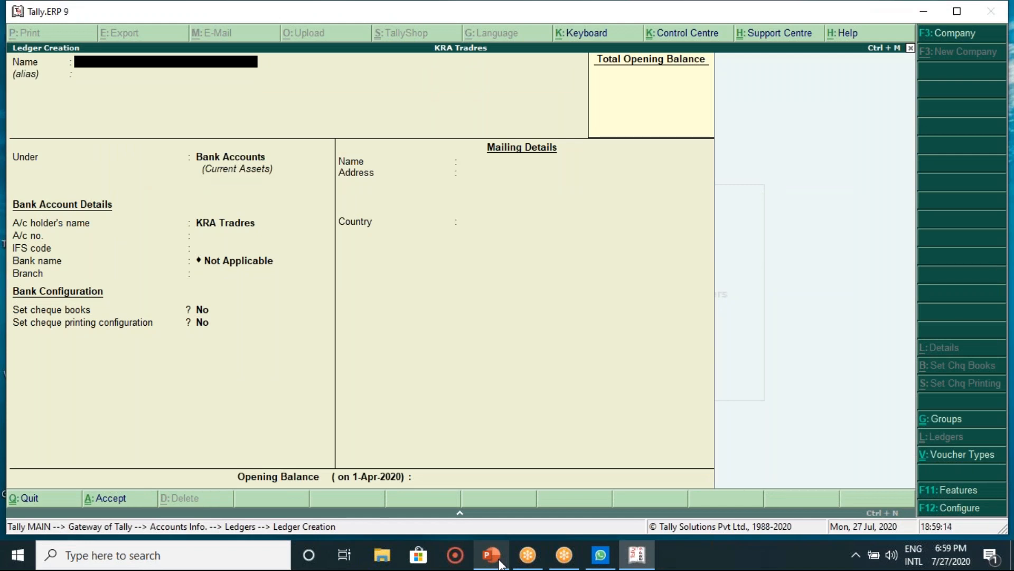
pyautogui.write('Salaries to Staff')
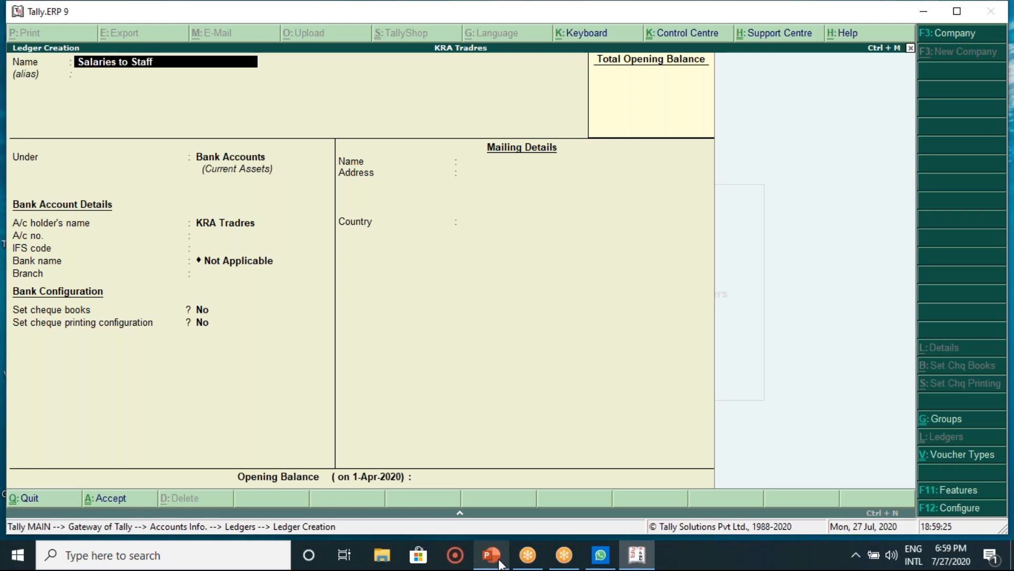
pyautogui.press('Return')
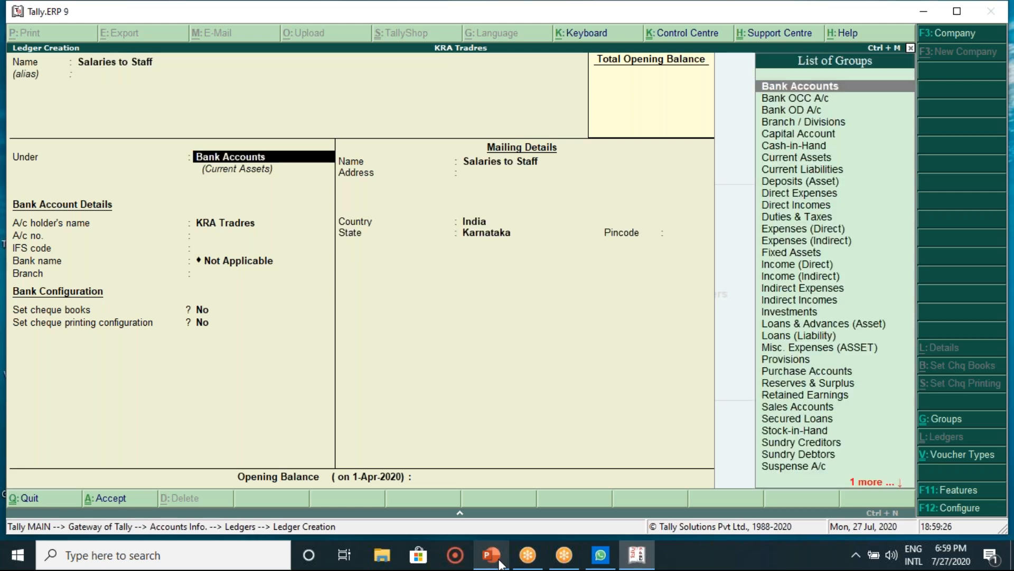
pyautogui.write('In')
pyautogui.press('Down')
pyautogui.press('Down')
pyautogui.press('Return')
pyautogui.press('Return')
pyautogui.press('Return')
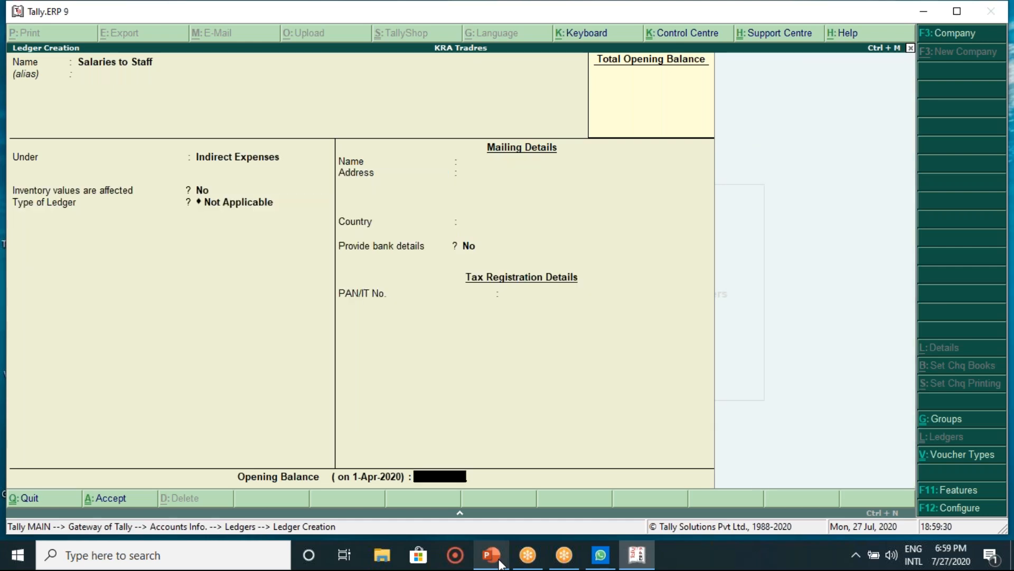
pyautogui.press('Return')
pyautogui.press('Return')
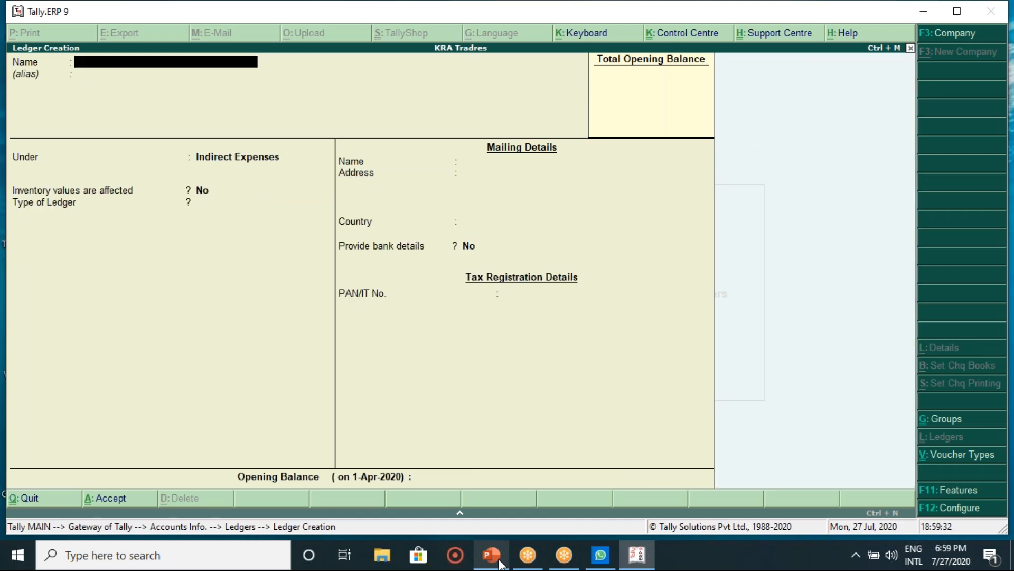
# Step: Check the ledger list slide again and enter Travelling Exp as the next ledger name
pyautogui.click(492, 555)
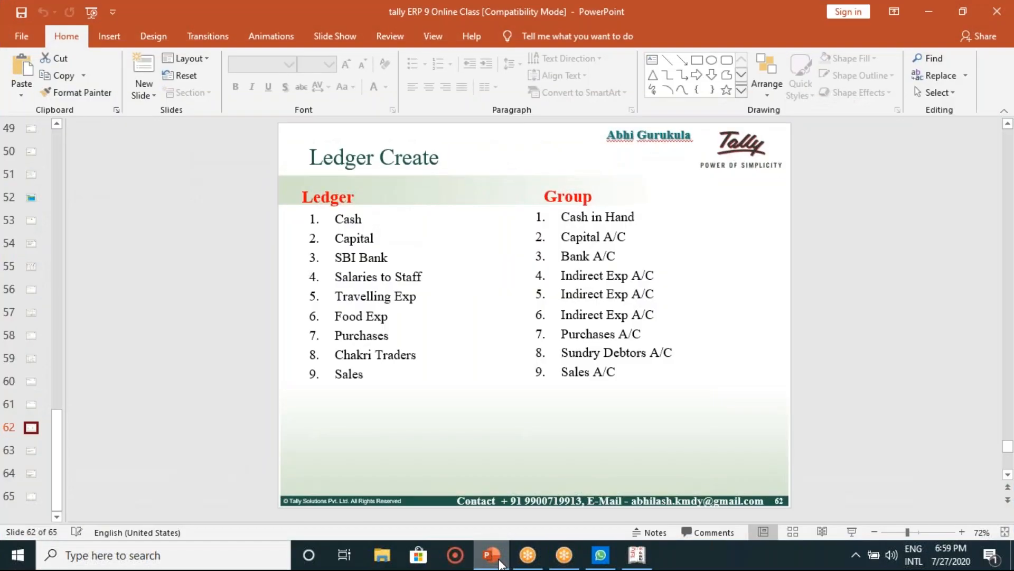
pyautogui.click(499, 561)
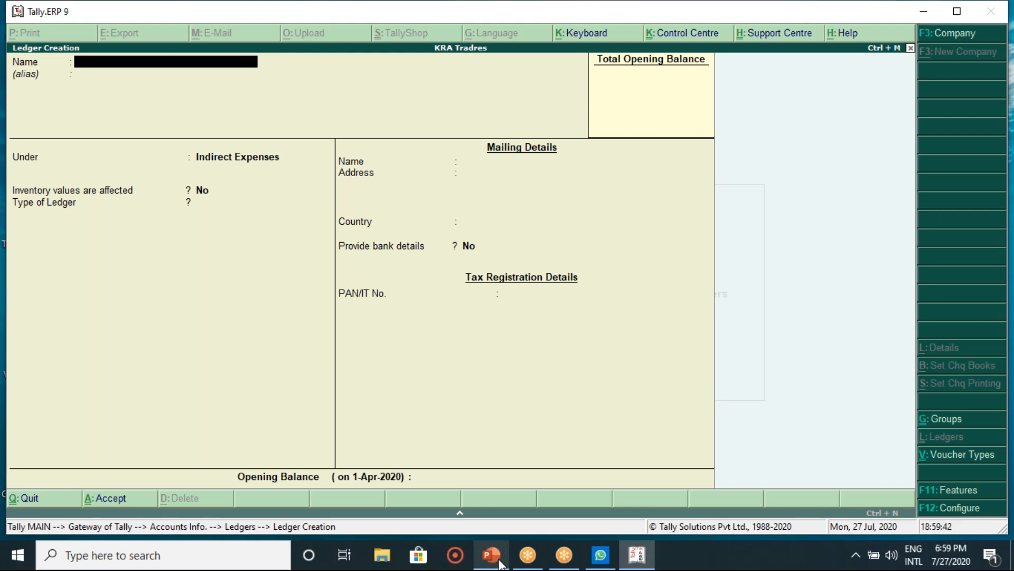
pyautogui.write('Travelling Exp')
# Step: Save the Travelling Exp ledger under Indirect Expenses with ledger type Not Applicable
pyautogui.press('Return')
pyautogui.press('Return')
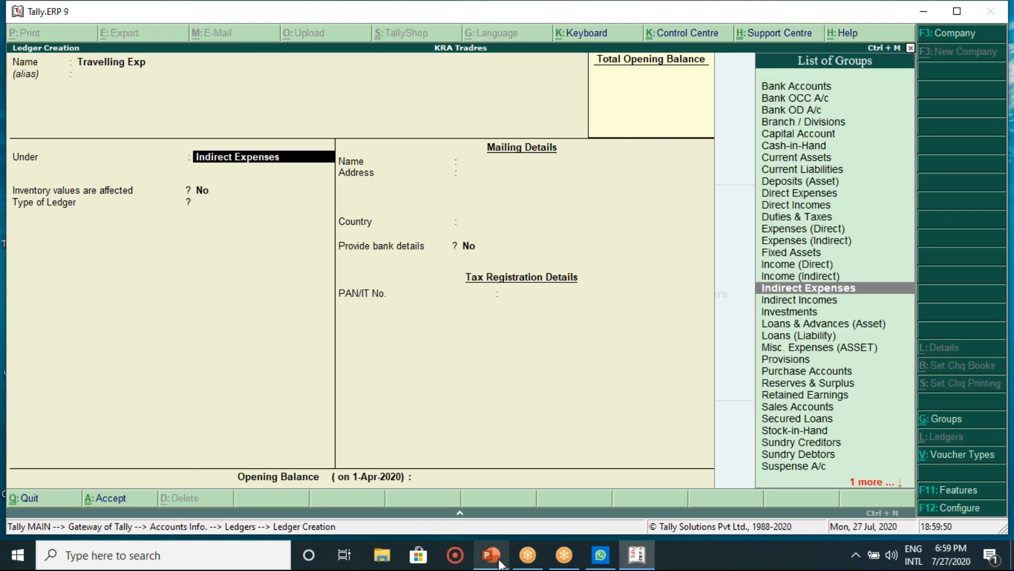
pyautogui.press('Return')
pyautogui.press('Return')
pyautogui.press('Return')
pyautogui.press('Return')
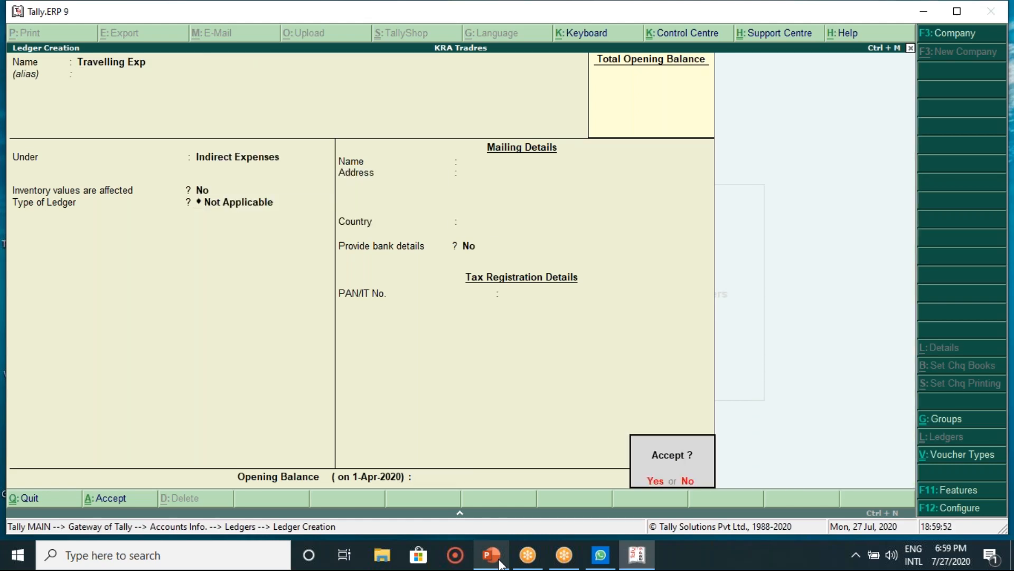
pyautogui.press('Return')
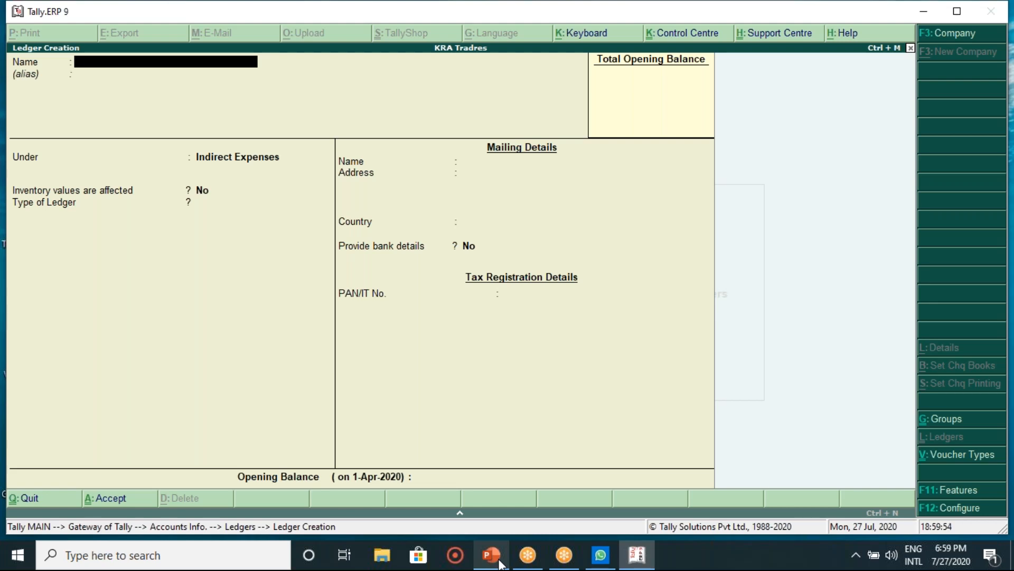
# Step: Save the Food exp ledger under Indirect Expenses, then review the ledger list slide
pyautogui.write('Food exp')
pyautogui.press('Return')
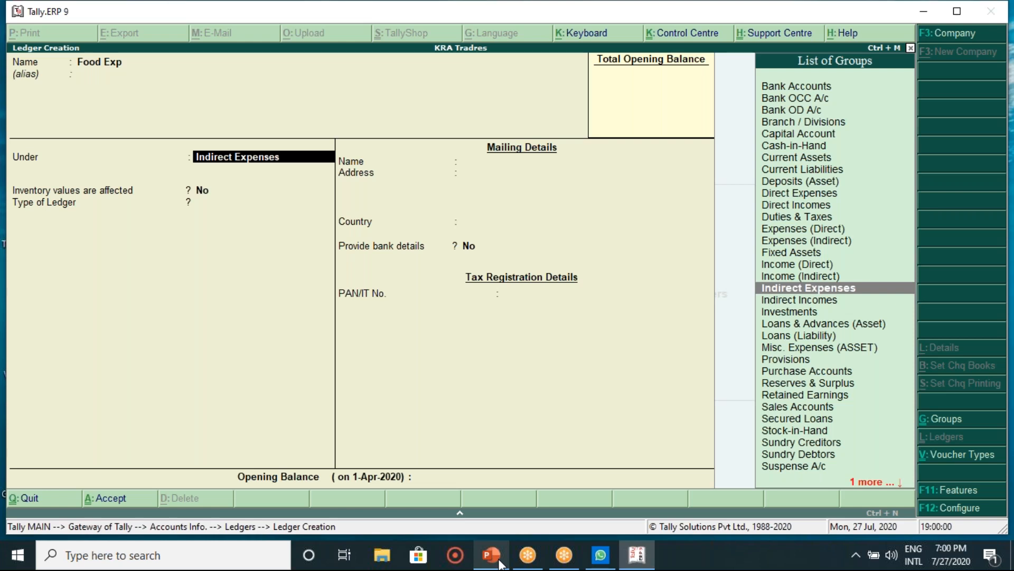
pyautogui.press('Return')
pyautogui.press('Return')
pyautogui.press('Return')
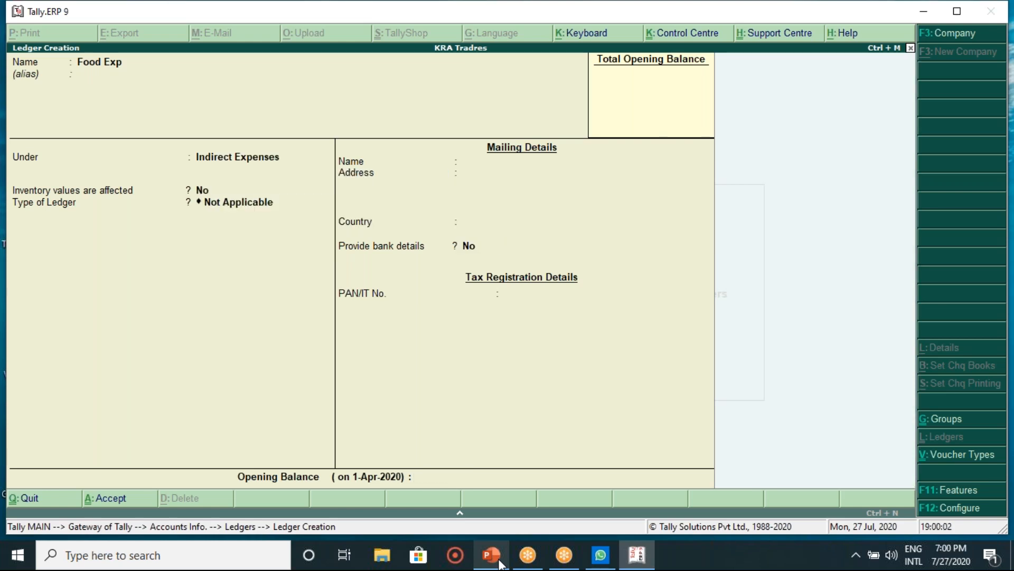
pyautogui.press('Return')
pyautogui.press('Return')
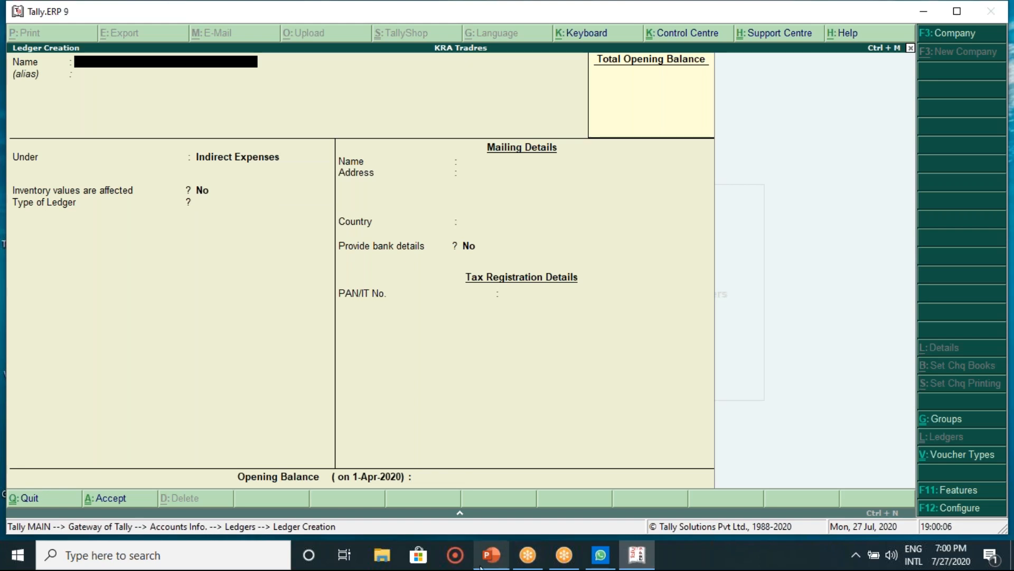
pyautogui.click(482, 565)
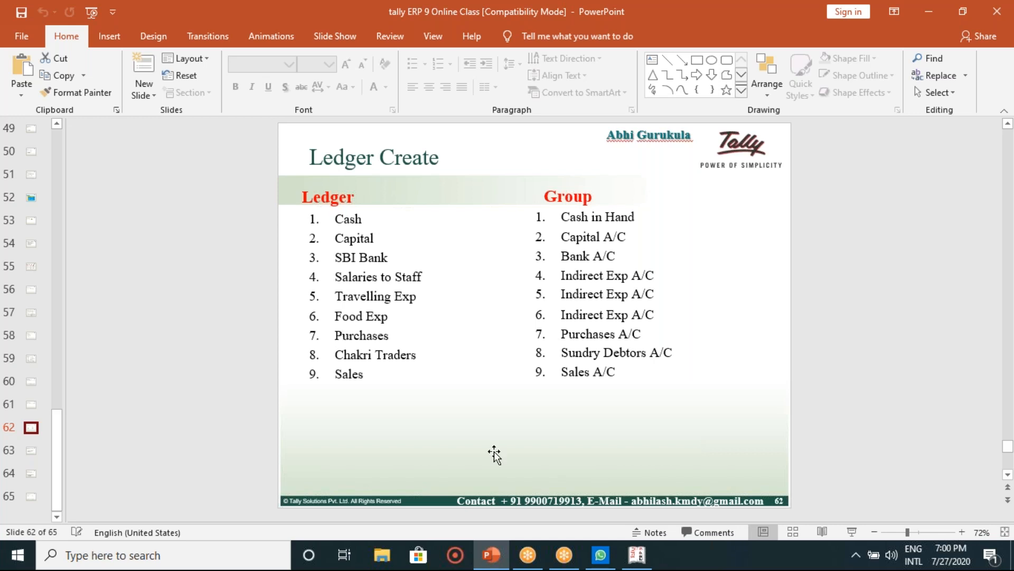
# Step: Enter a Purchase ledger under Purchase Accounts with ledger type Not Applicable
pyautogui.click(637, 555)
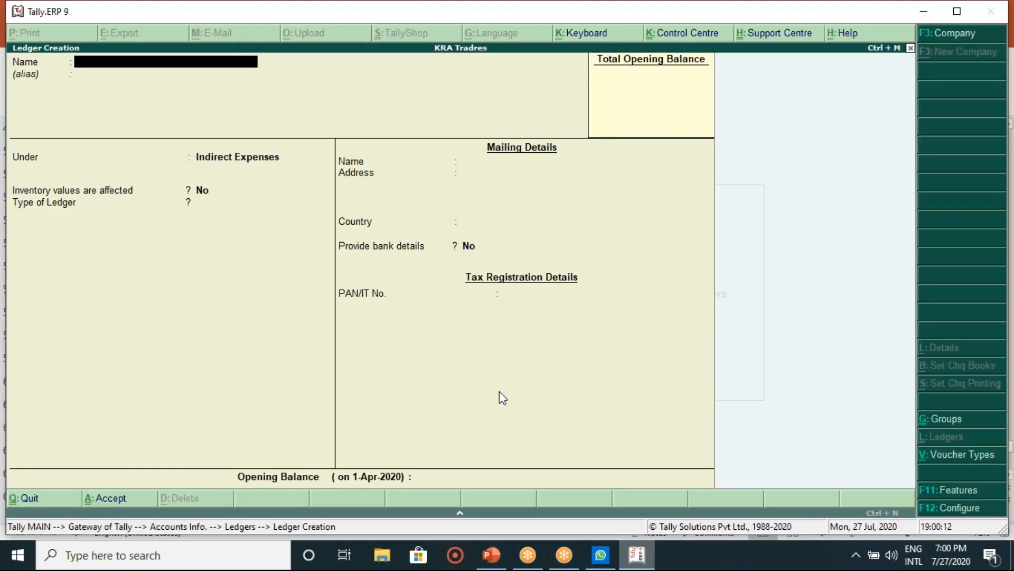
pyautogui.write('P')
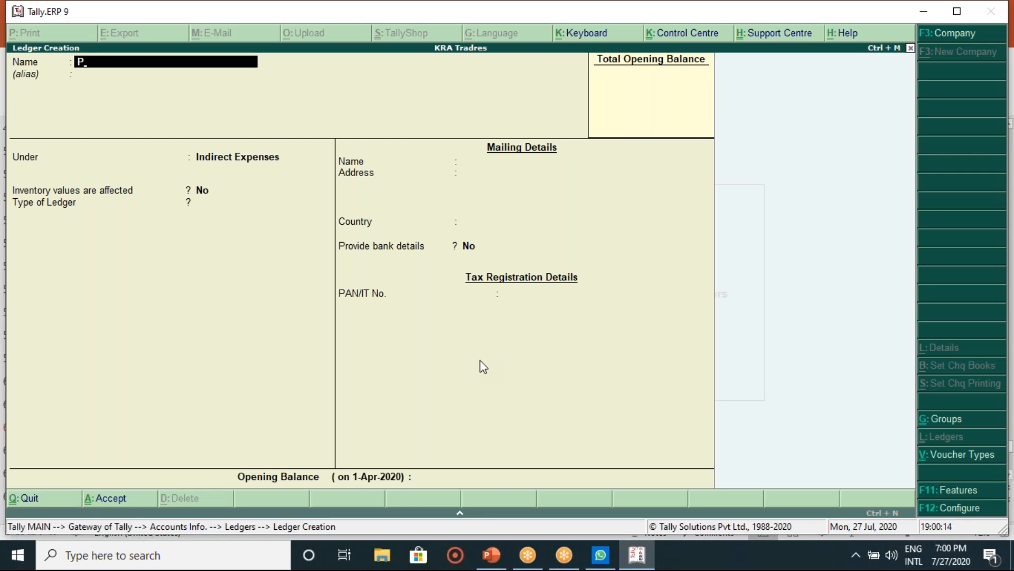
pyautogui.write('urchase')
pyautogui.press('Return')
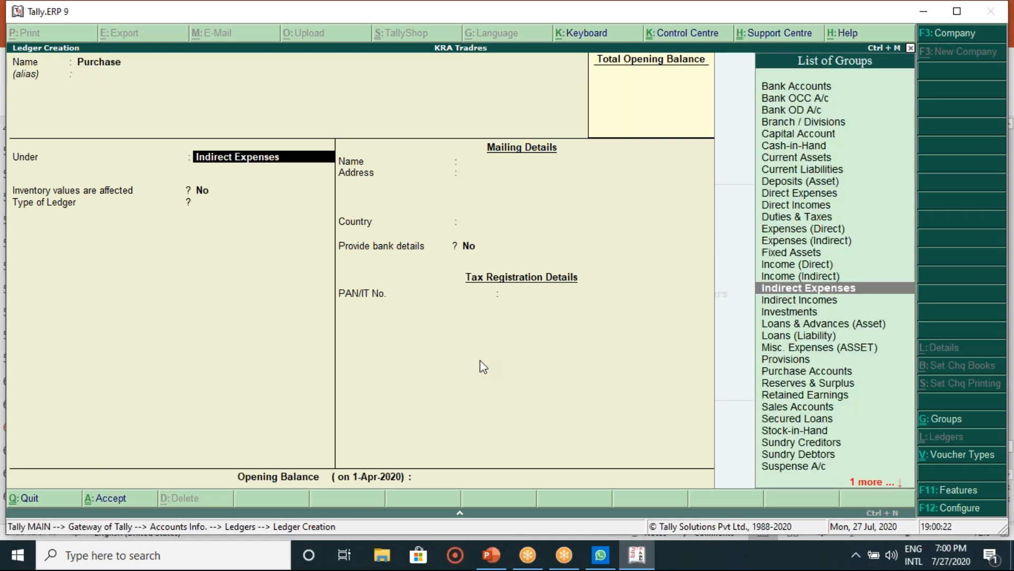
pyautogui.write('Pu')
pyautogui.press('Return')
pyautogui.press('Return')
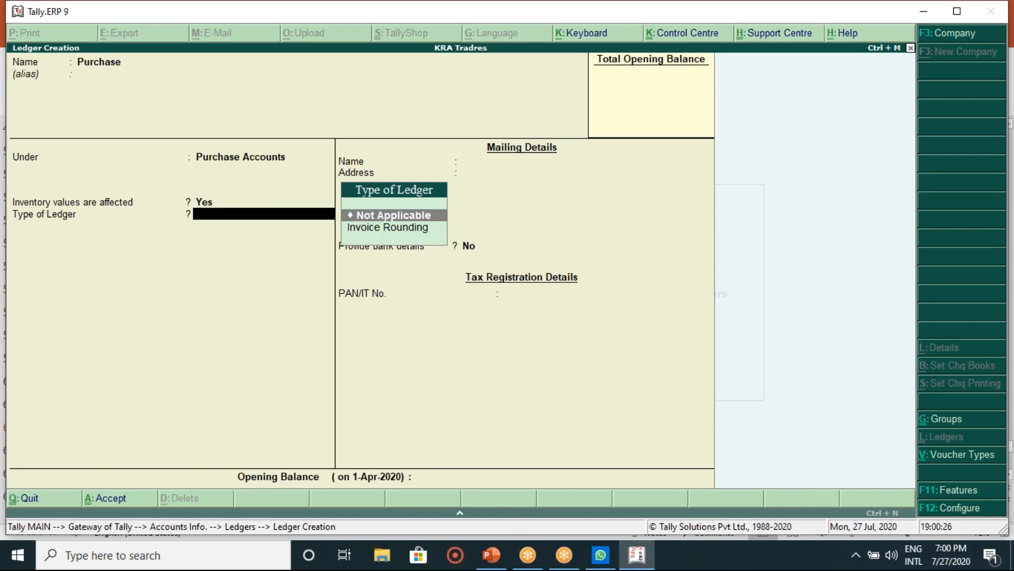
pyautogui.press('Return')
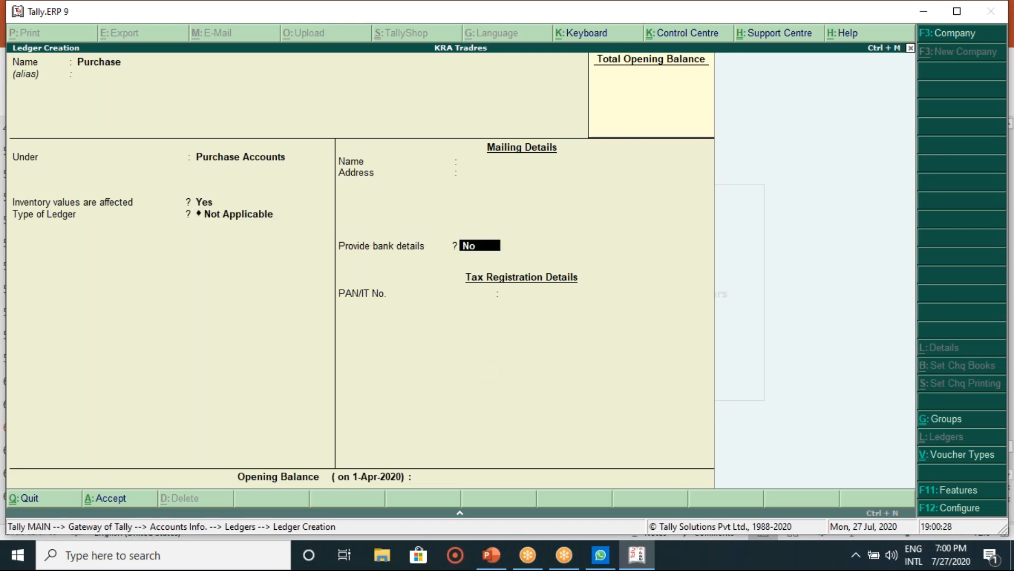
pyautogui.press('Return')
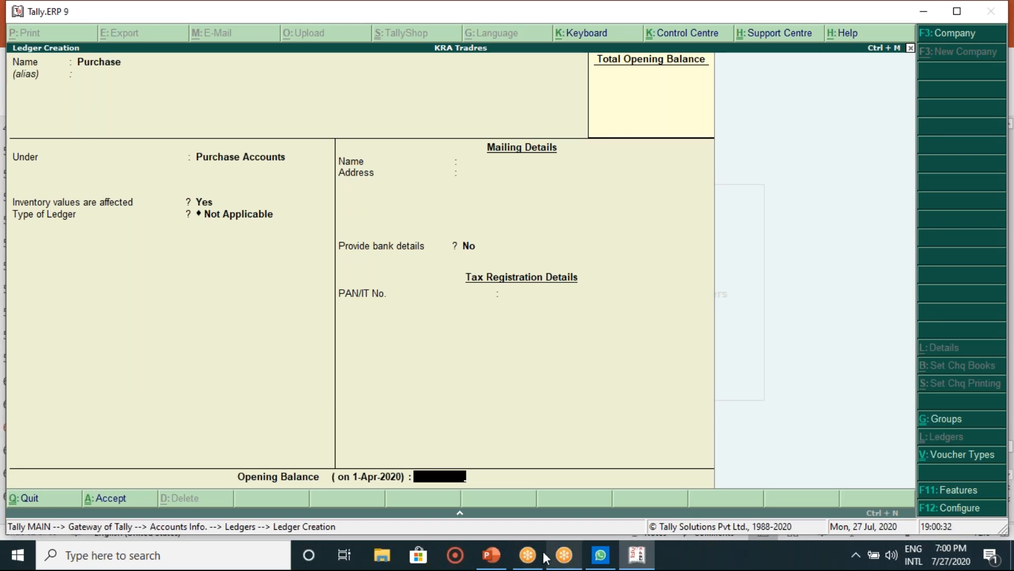
# Step: Mark the Chakri Traders item on the ledger list slide
pyautogui.click(502, 559)
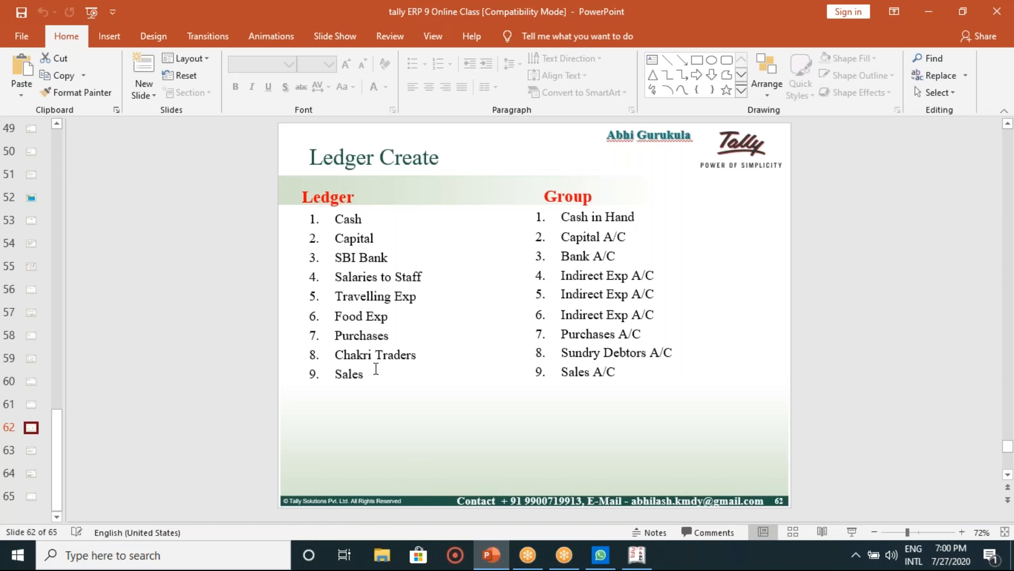
pyautogui.moveTo(422, 354); pyautogui.dragTo(336, 354)
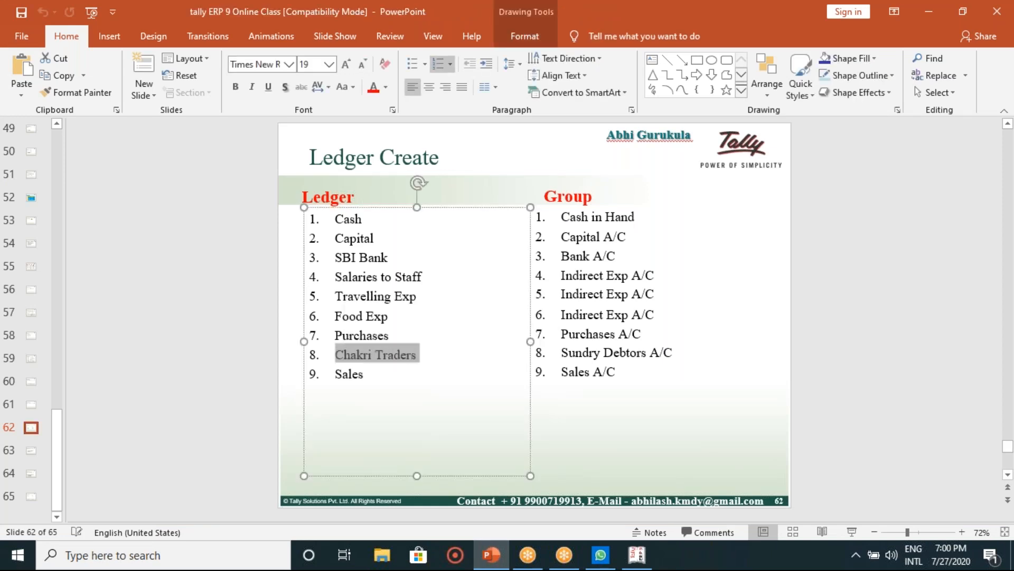
pyautogui.click(443, 395)
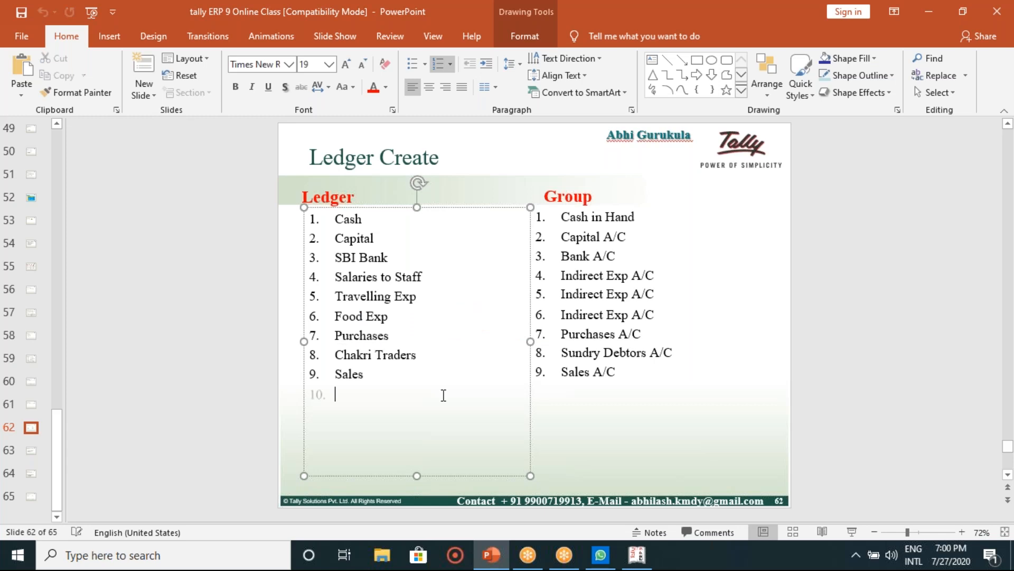
pyautogui.click(621, 420)
pyautogui.click(855, 351)
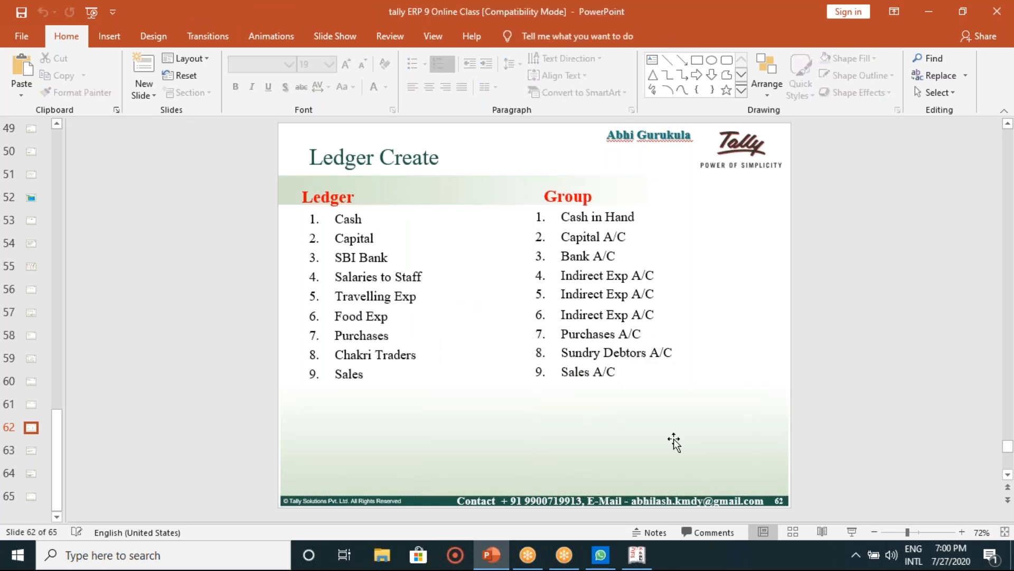
# Step: Save the Purchase ledger, then quit the Voucher Type Creation form opened by mistake
pyautogui.click(650, 548)
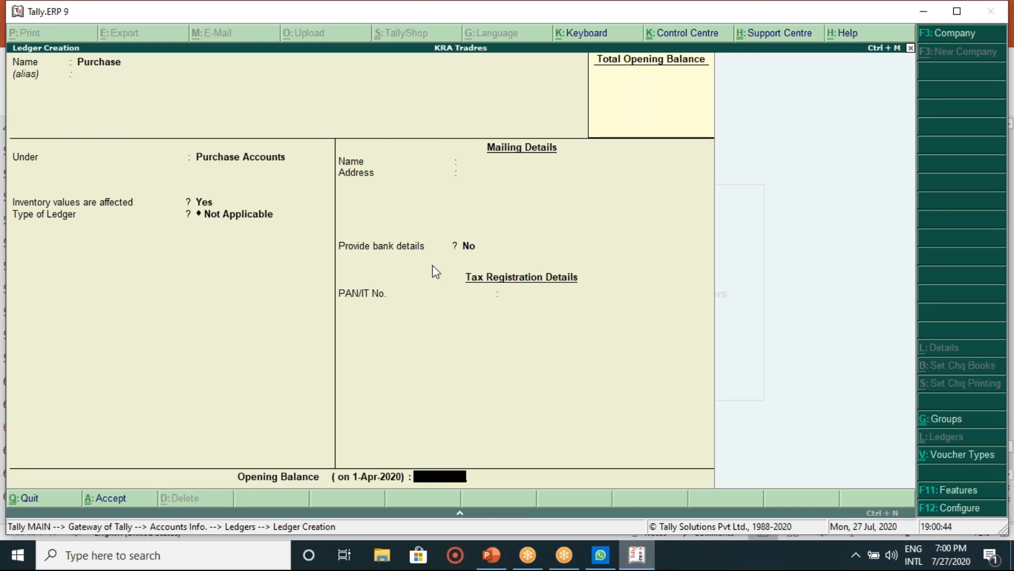
pyautogui.press('Return')
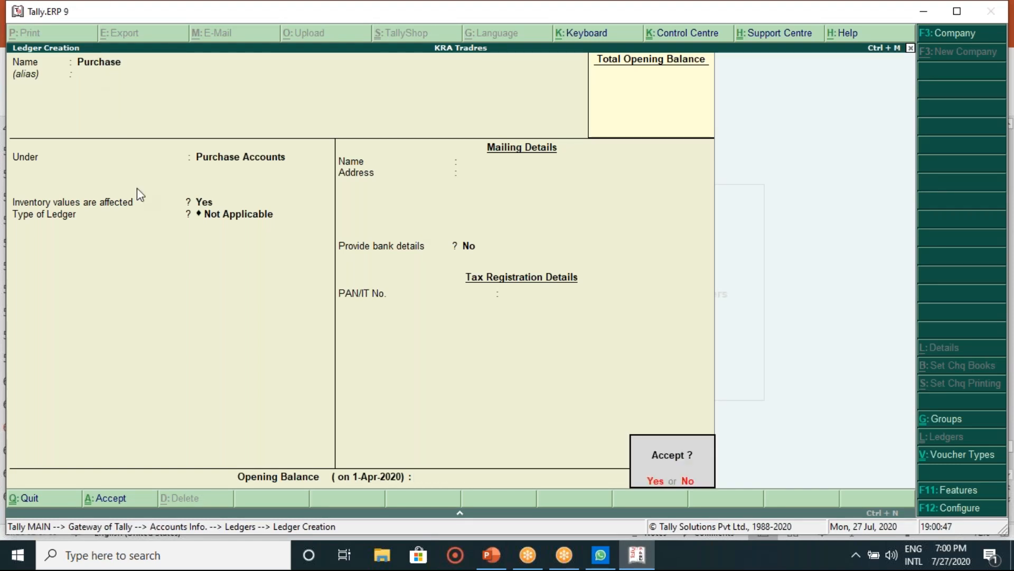
pyautogui.press('Return')
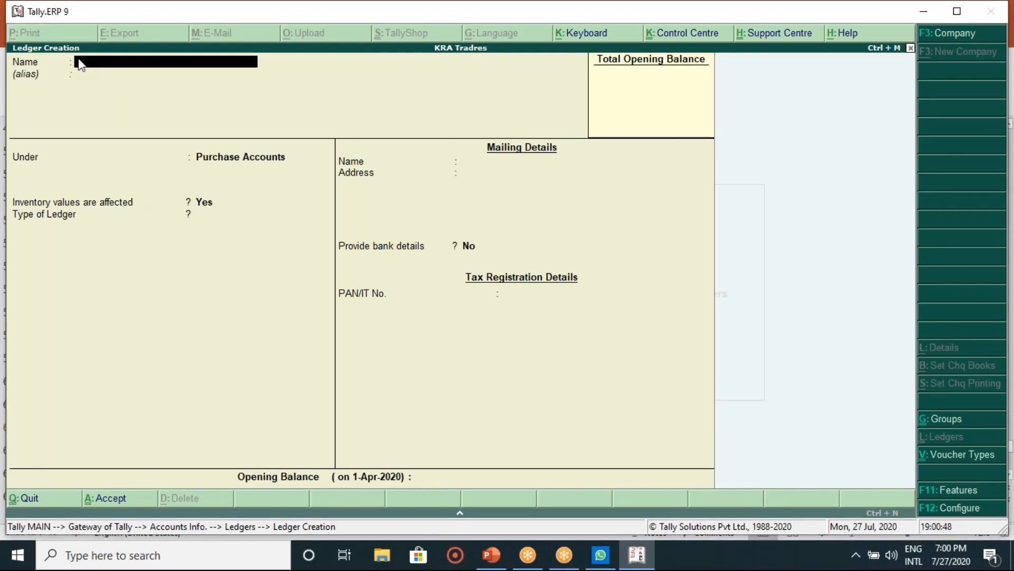
pyautogui.hotkey('ctrl', 'v')
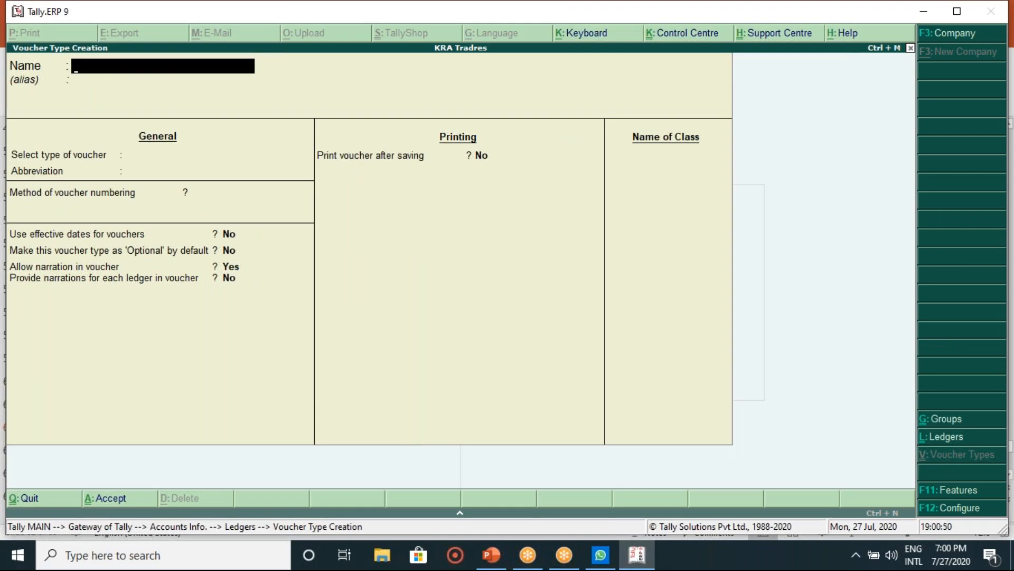
pyautogui.press('Escape')
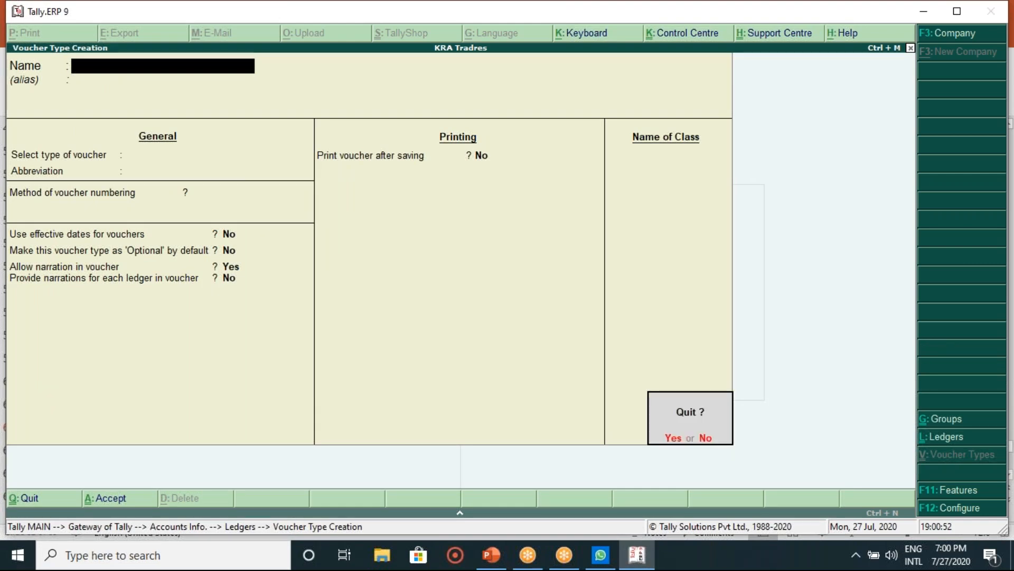
pyautogui.press('Return')
pyautogui.press('Return')
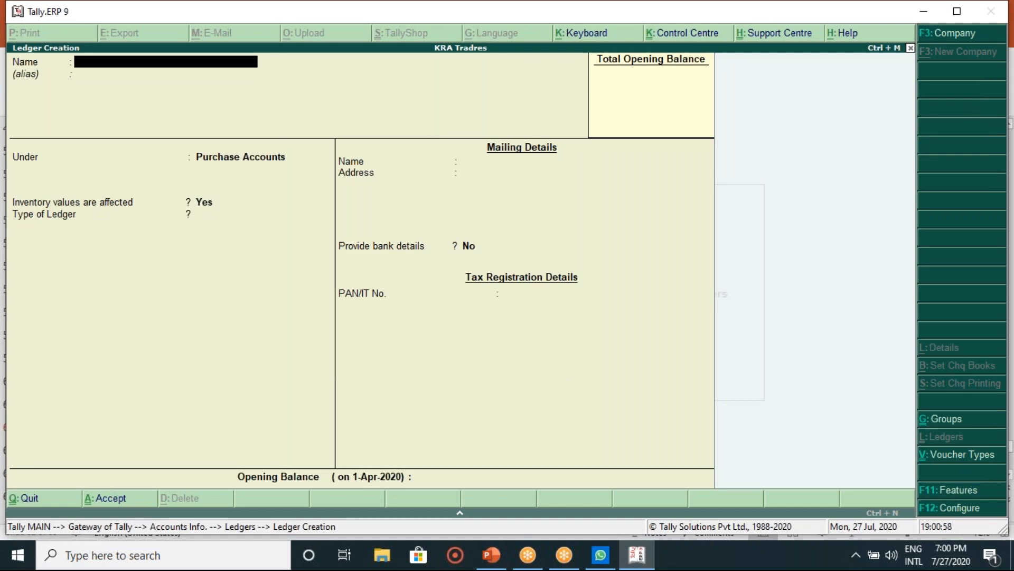
# Step: Create the Chakri Trader ledger under Sundry Debtors
pyautogui.write('Chakri Trader')
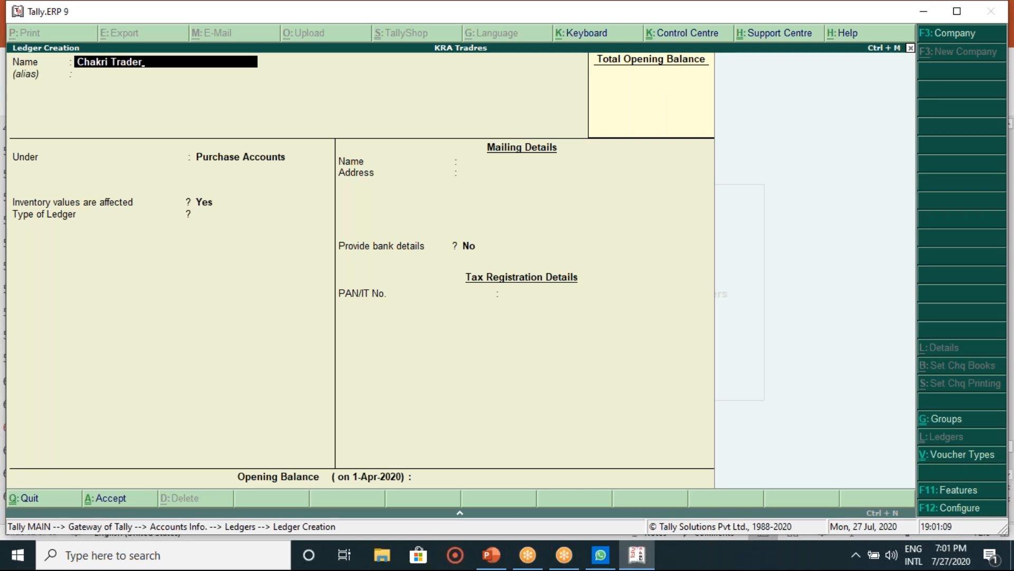
pyautogui.press('Return')
pyautogui.press('Return')
pyautogui.write('Su')
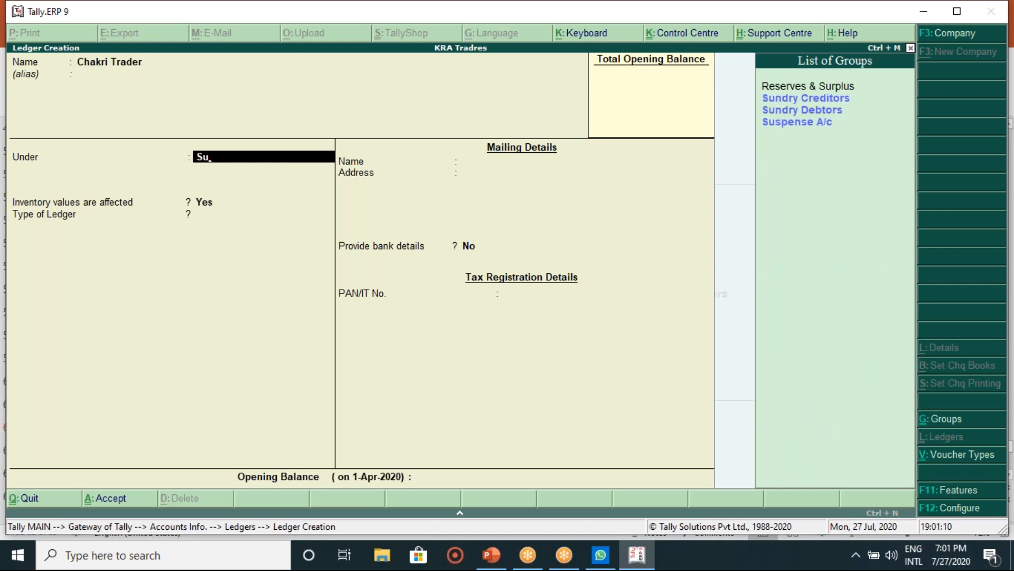
pyautogui.press('Down')
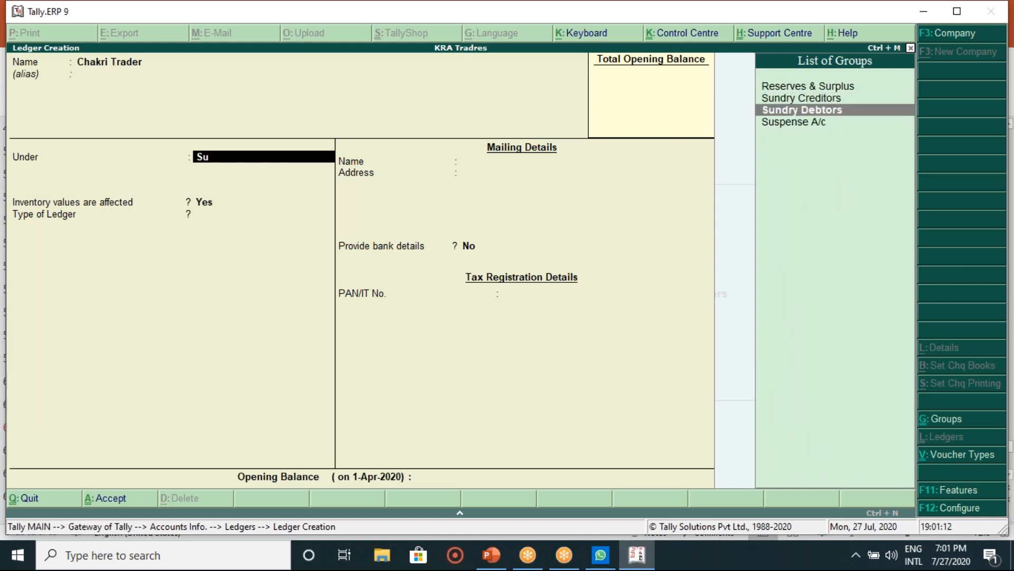
pyautogui.press('Return')
pyautogui.press('Return')
pyautogui.press('Return')
pyautogui.press('Return')
pyautogui.press('Return')
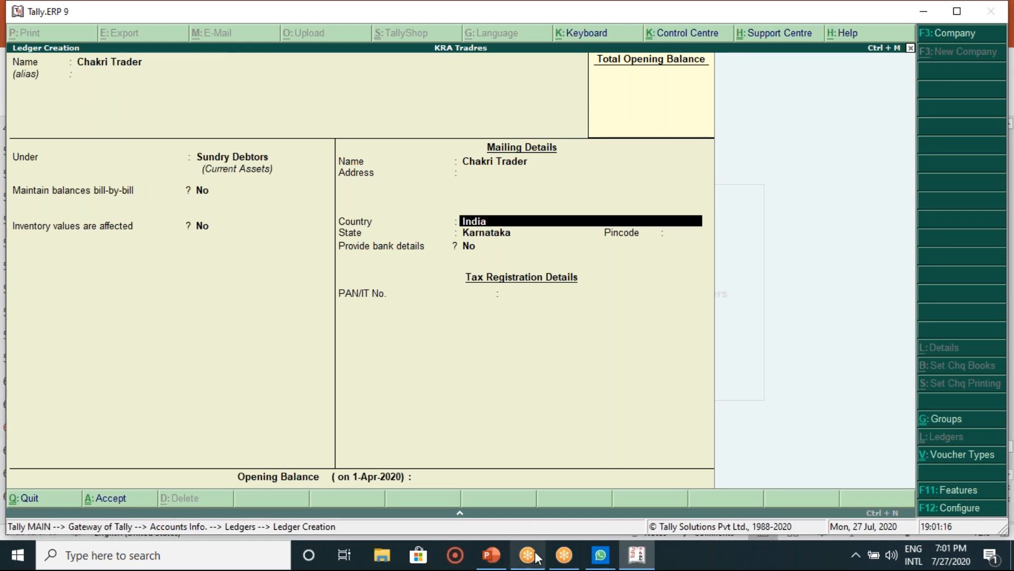
pyautogui.click(497, 563)
pyautogui.click(497, 563)
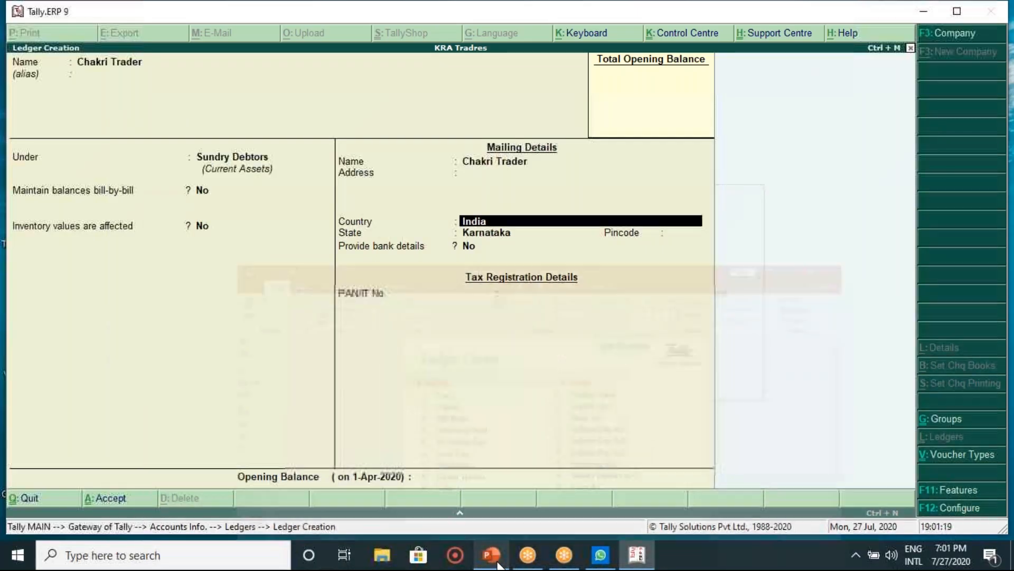
pyautogui.press('Return')
pyautogui.press('Return')
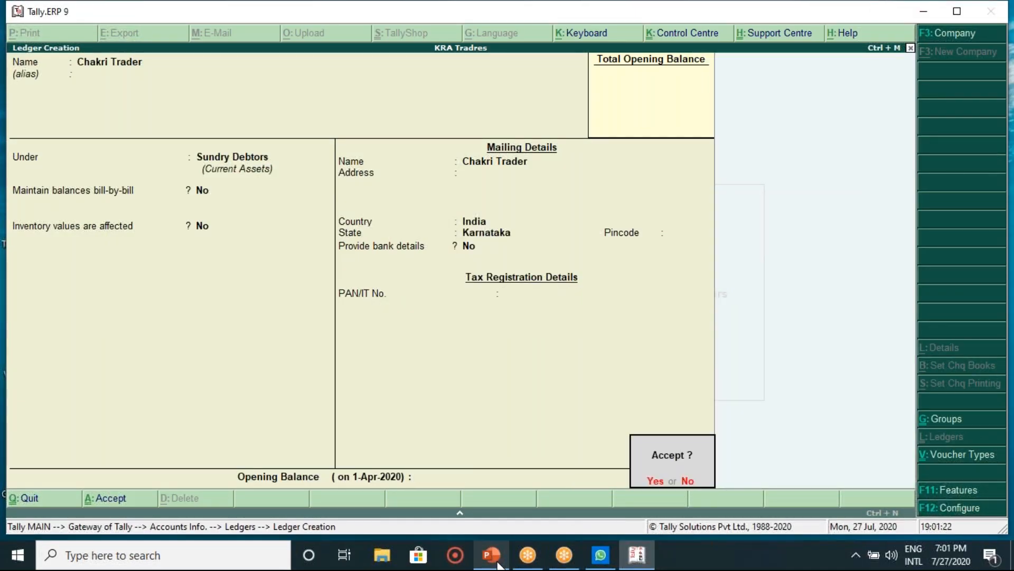
pyautogui.press('Return')
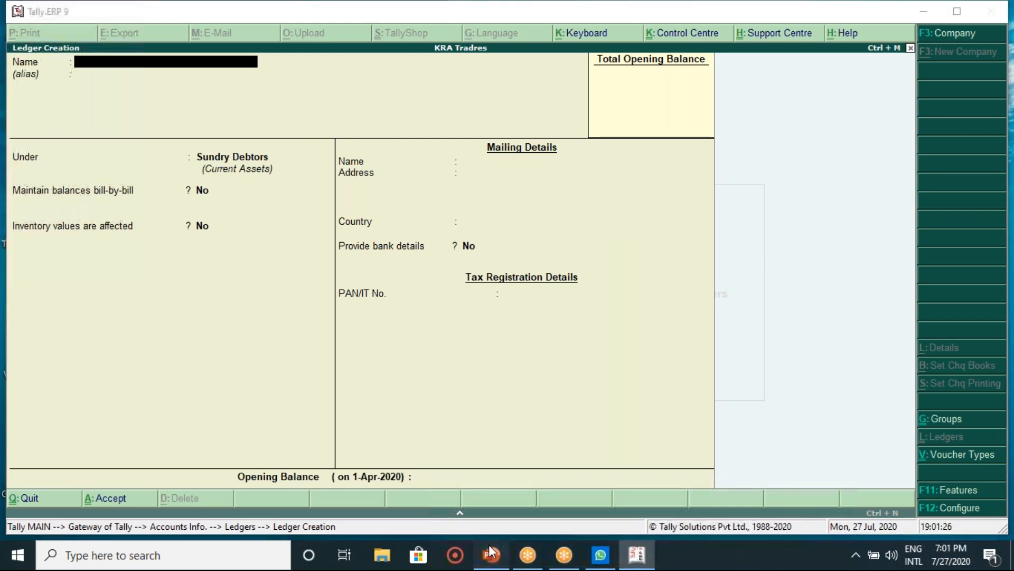
# Step: Create the Sales ledger under Sales Accounts
pyautogui.click(490, 550)
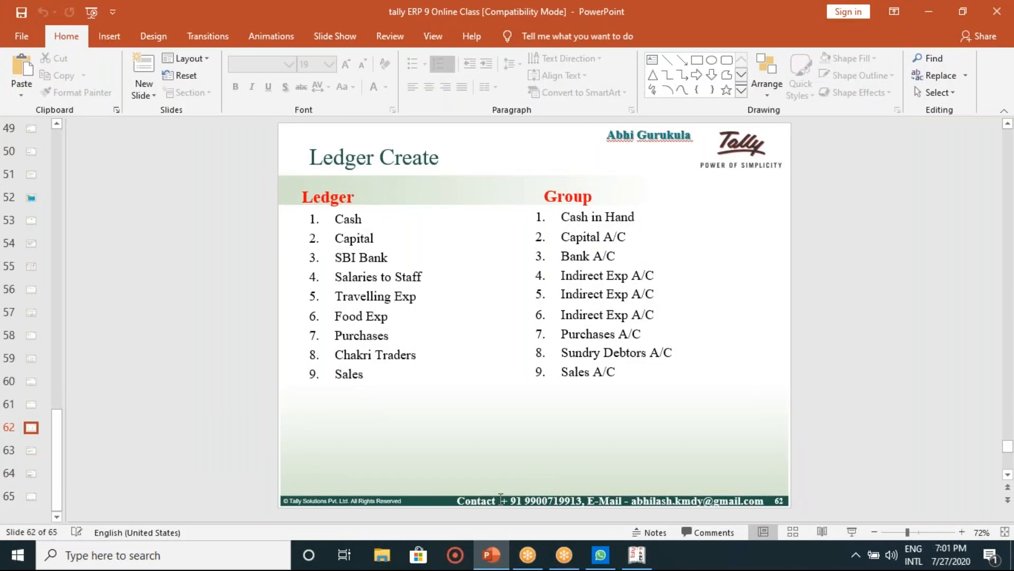
pyautogui.click(639, 553)
pyautogui.write('Sa')
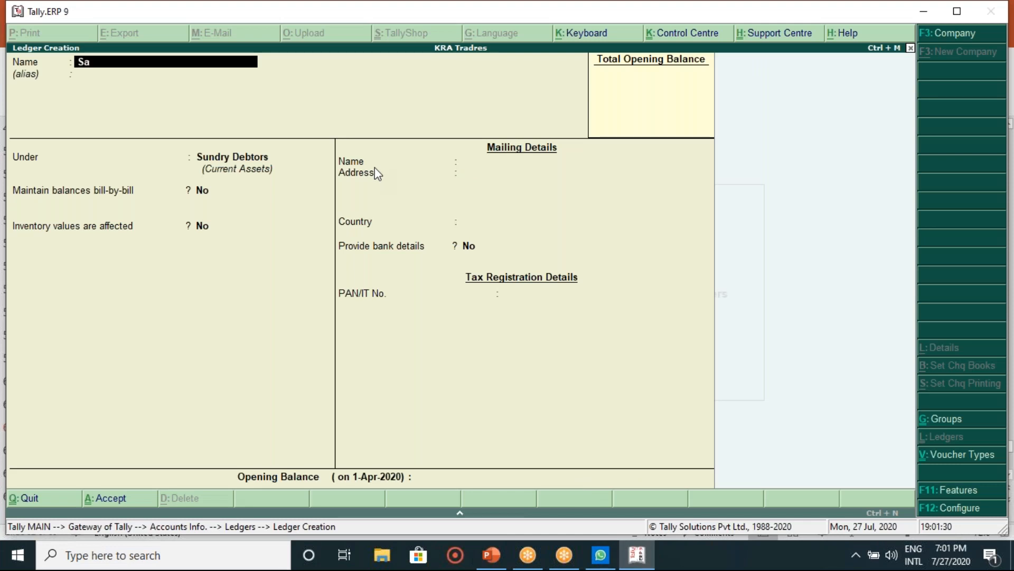
pyautogui.write('les')
pyautogui.press('Return')
pyautogui.press('Return')
pyautogui.write('Sale')
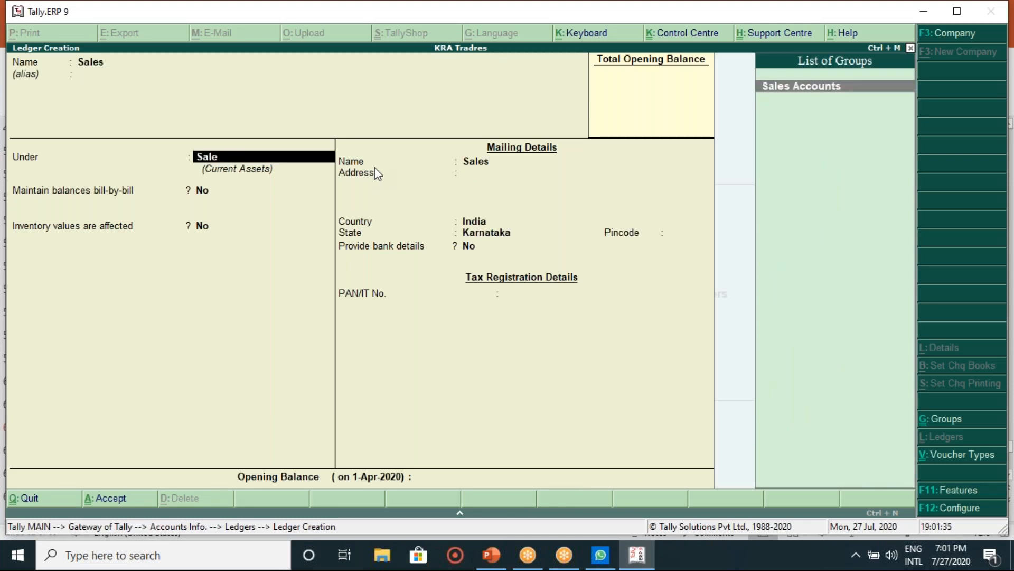
pyautogui.press('Return')
pyautogui.press('Return')
pyautogui.press('Return')
pyautogui.press('Return')
pyautogui.press('Return')
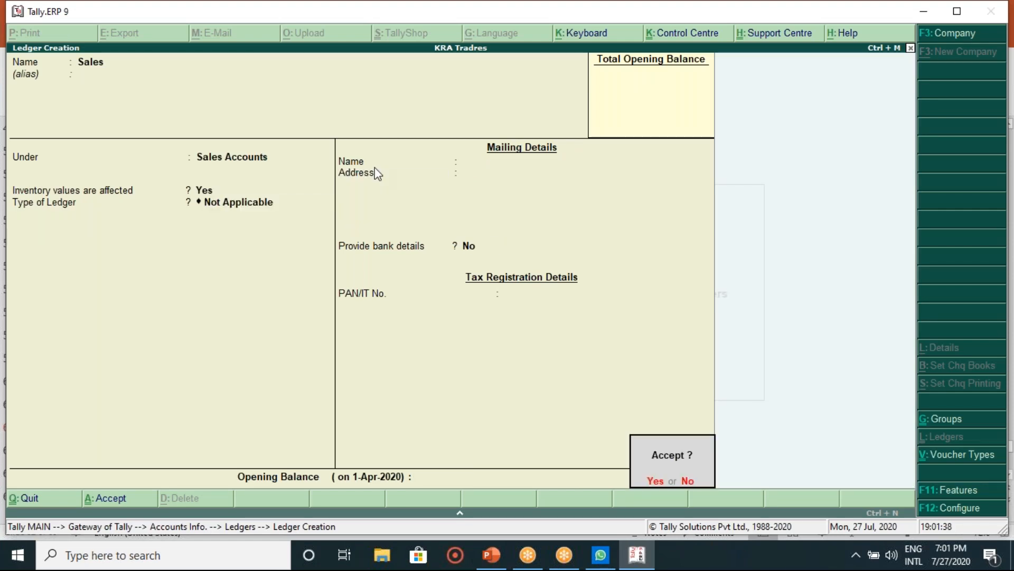
pyautogui.press('n')
# Step: Quit ledger creation and move to the Display option in the Ledgers menu
pyautogui.press('Escape')
pyautogui.press('y')
pyautogui.press('Down')
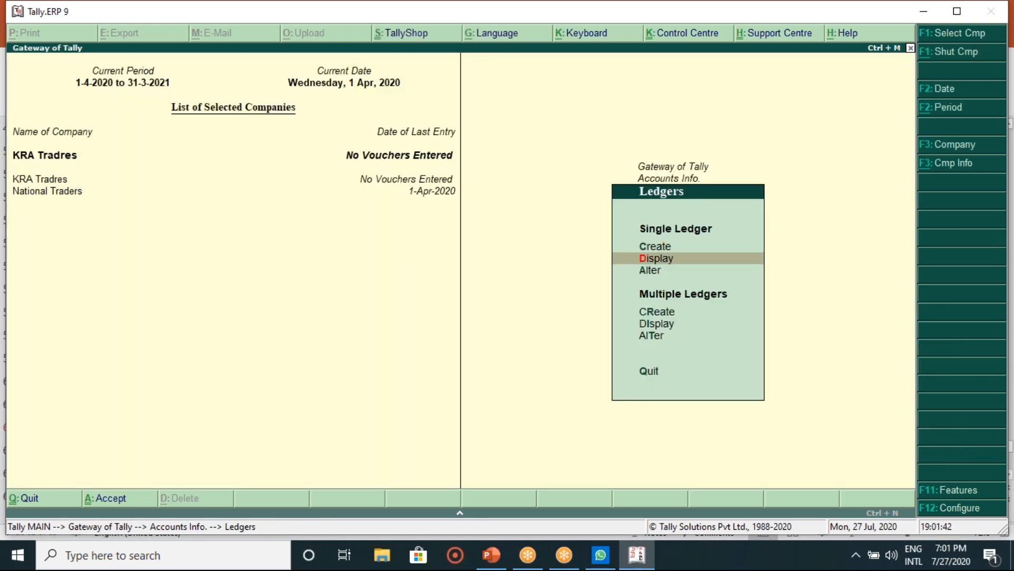
# Step: Browse the List of Ledgers, including SBI Bank A/C, without opening any ledger
pyautogui.press('Return')
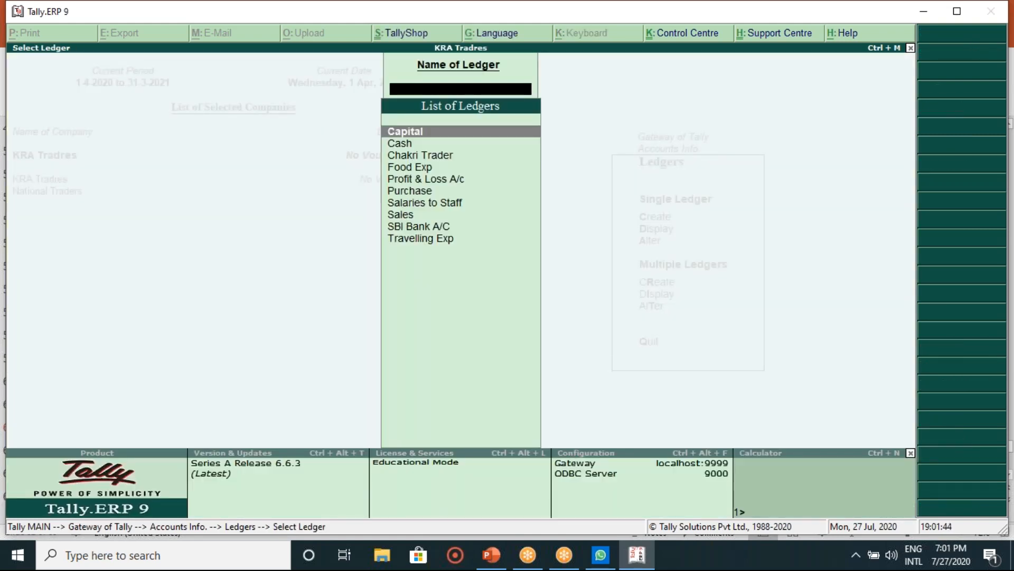
pyautogui.press('Down')
pyautogui.press('Down')
pyautogui.press('Up')
pyautogui.press('Up')
pyautogui.press('Down')
pyautogui.press('Down')
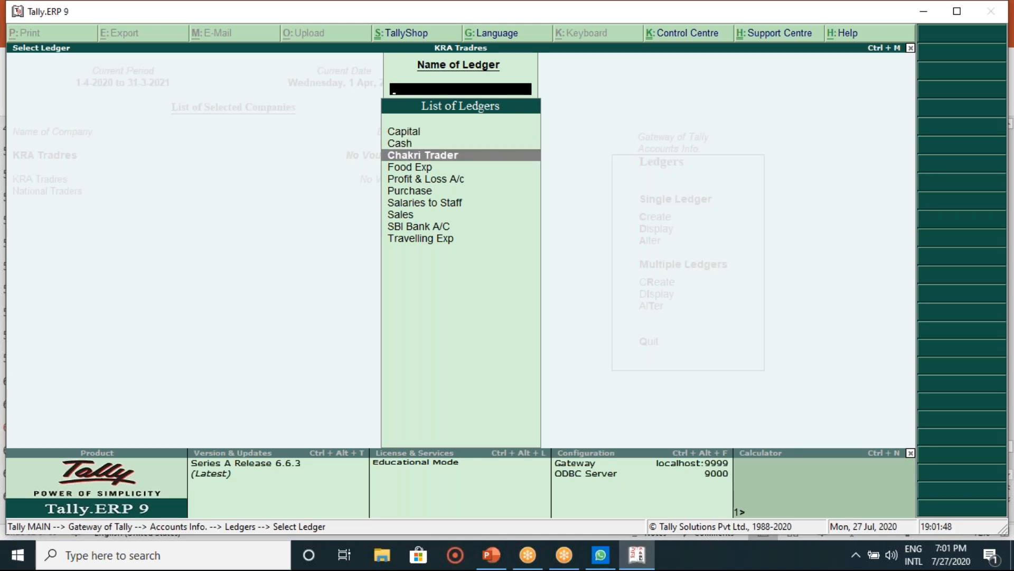
pyautogui.press('Down')
pyautogui.press('Down')
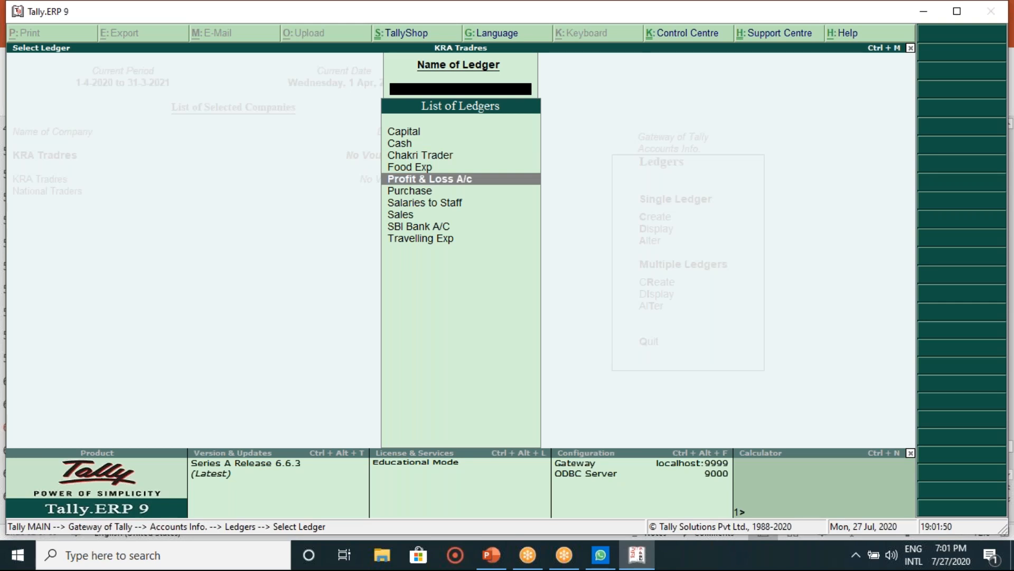
pyautogui.press('Down')
pyautogui.press('Down')
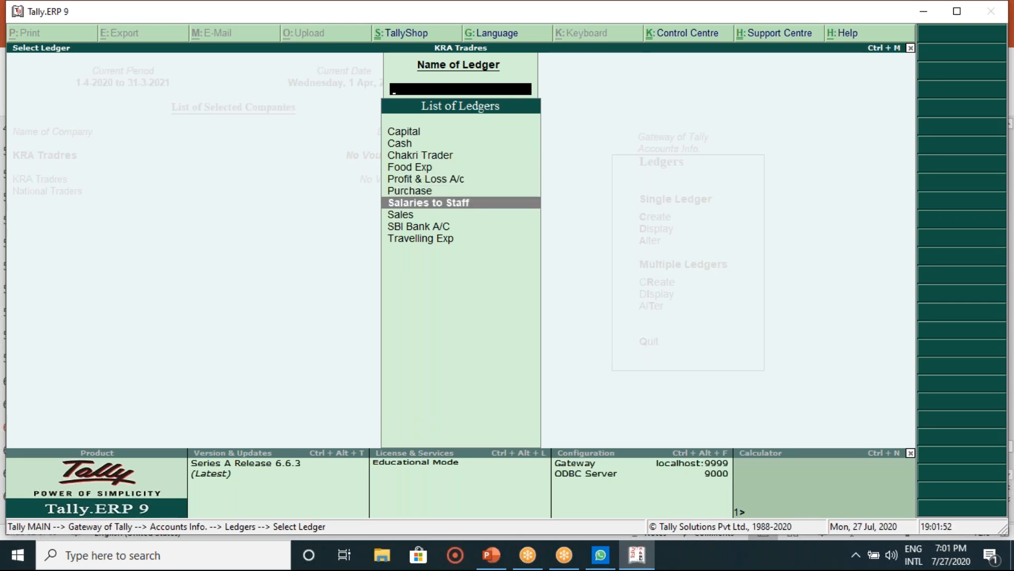
pyautogui.press('Down')
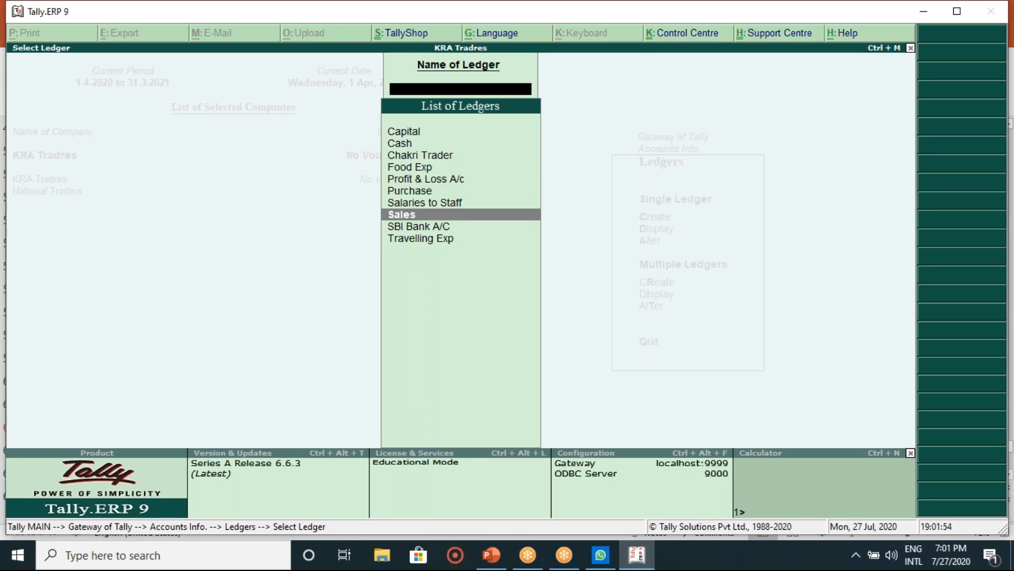
pyautogui.press('Down')
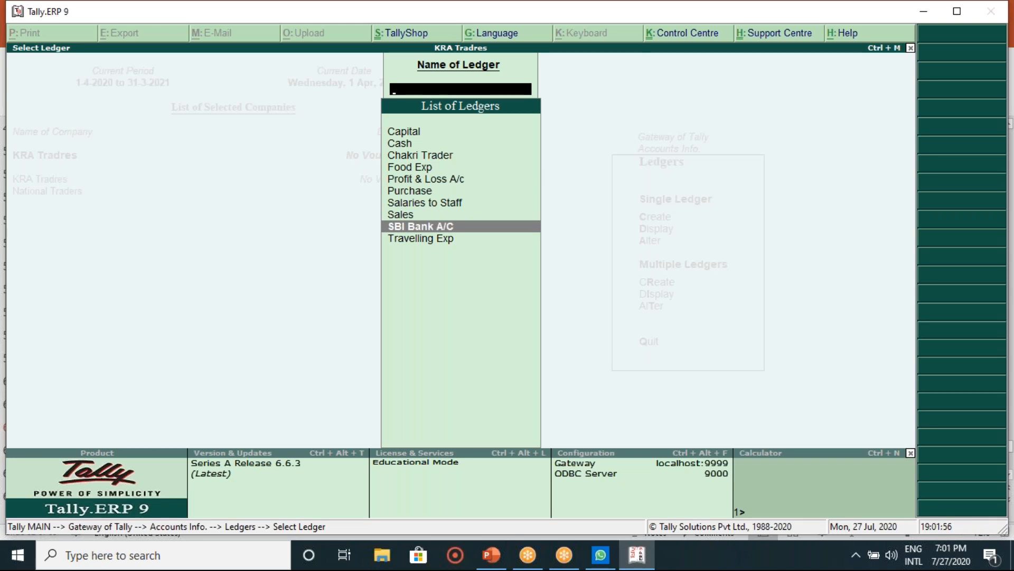
pyautogui.press('Down')
pyautogui.press('Up')
pyautogui.press('Up')
pyautogui.press('Up')
pyautogui.press('Up')
pyautogui.press('Up')
pyautogui.press('Up')
pyautogui.press('Up')
pyautogui.press('Up')
pyautogui.press('Up')
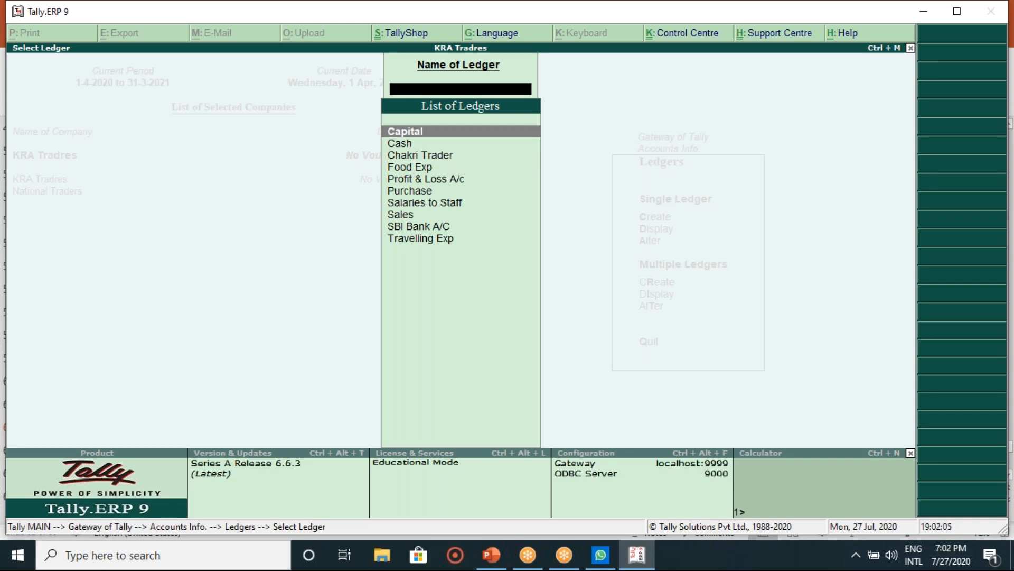
# Step: Return to Gateway of Tally and enter Accounting Vouchers on a blank Payment voucher
pyautogui.press('Escape')
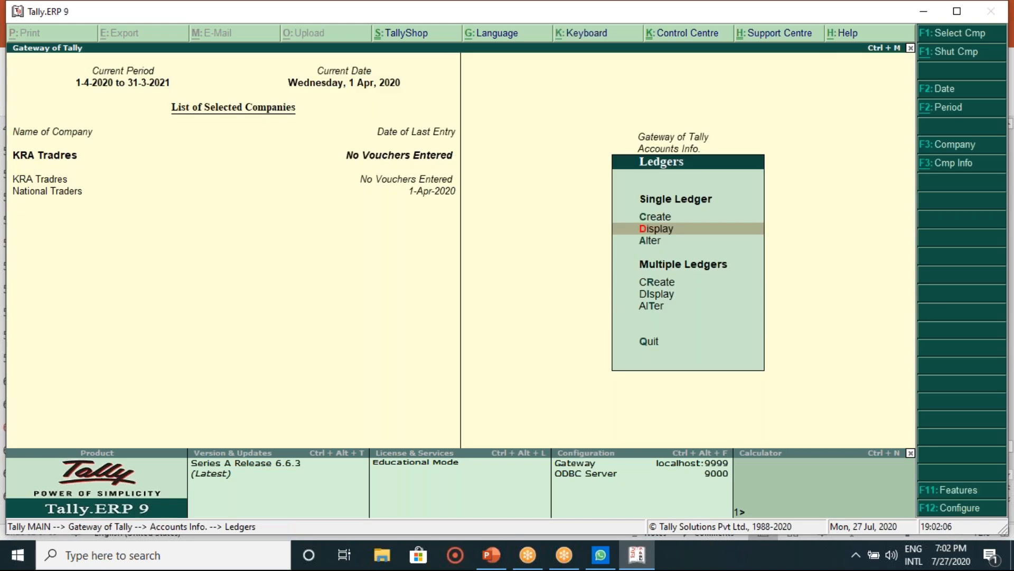
pyautogui.press('Escape')
pyautogui.press('Escape')
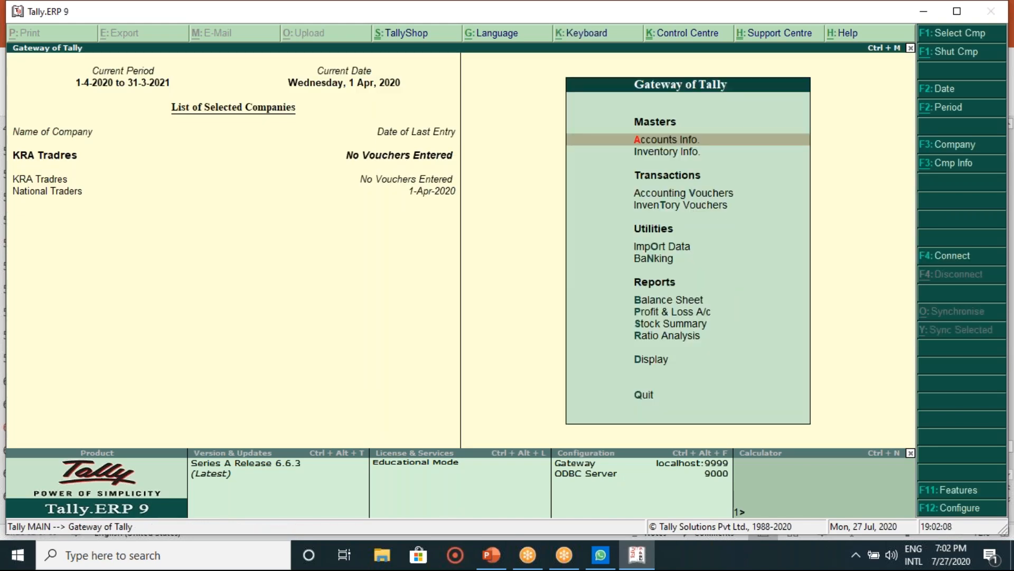
pyautogui.press('Down')
pyautogui.press('Down')
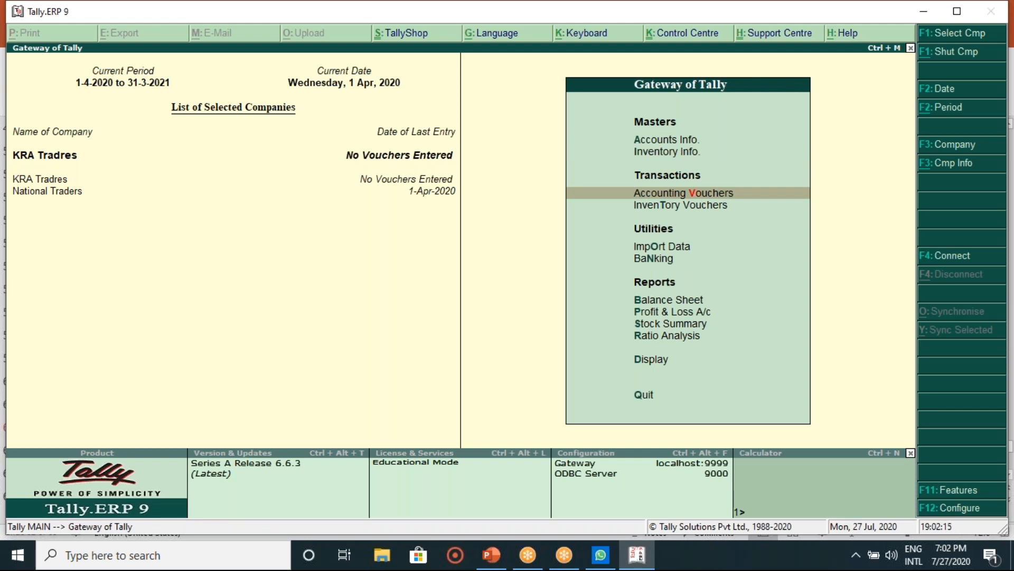
pyautogui.press('Return')
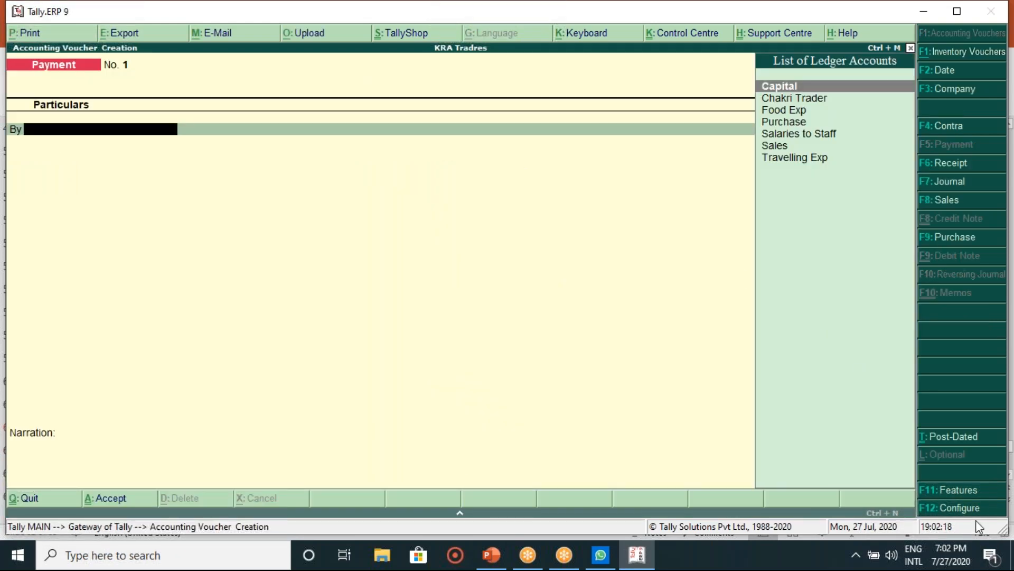
# Step: Turn on single entry mode in the Payment voucher's F12 configuration and return to the voucher
pyautogui.press('F12')
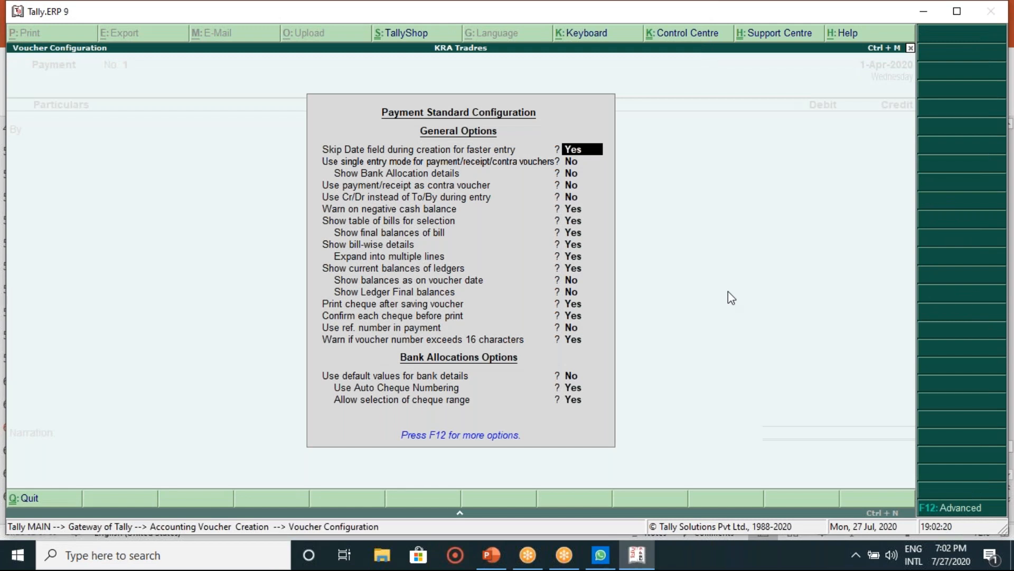
pyautogui.press('Escape')
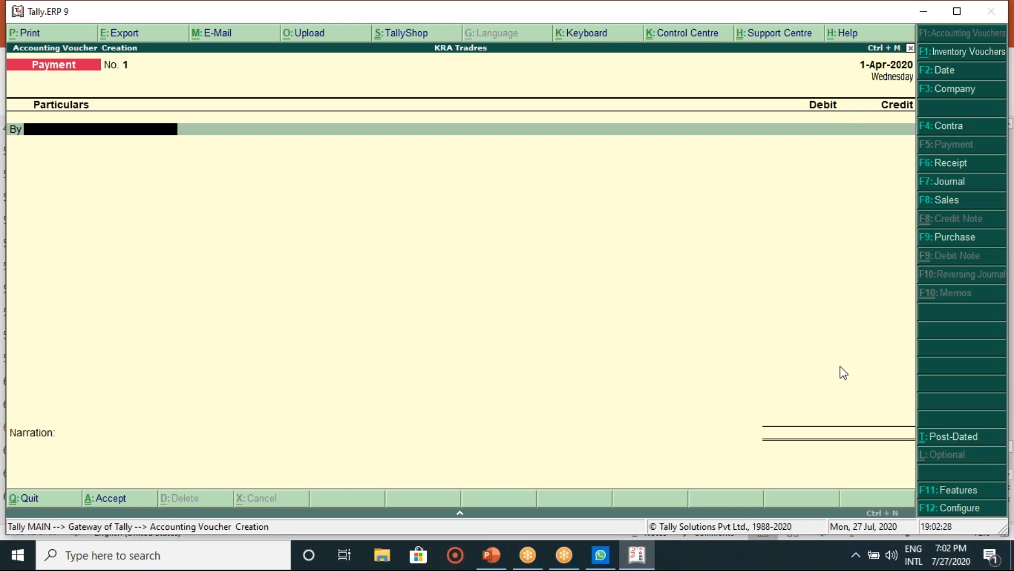
pyautogui.click(942, 511)
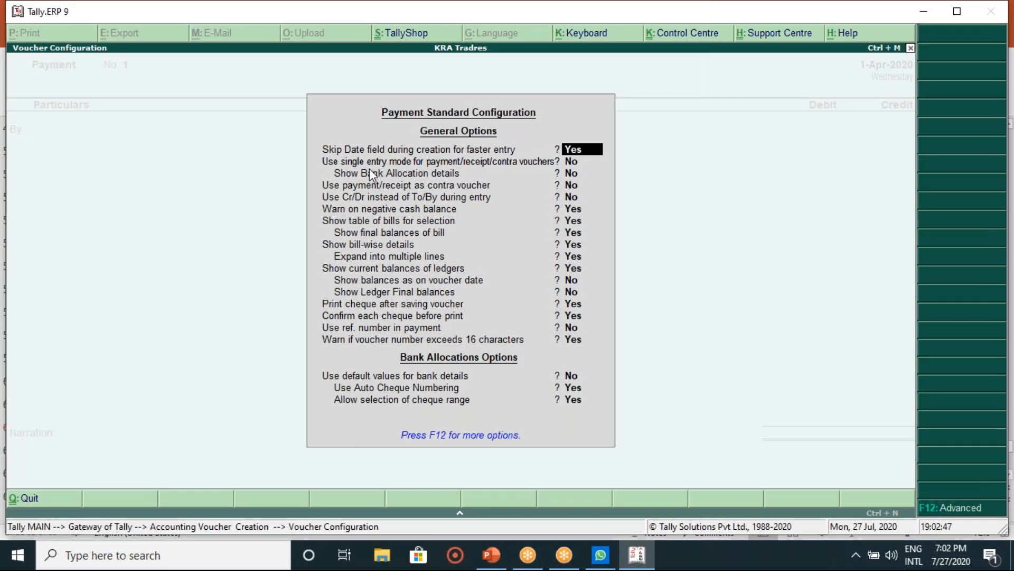
pyautogui.press('Return')
pyautogui.write('y')
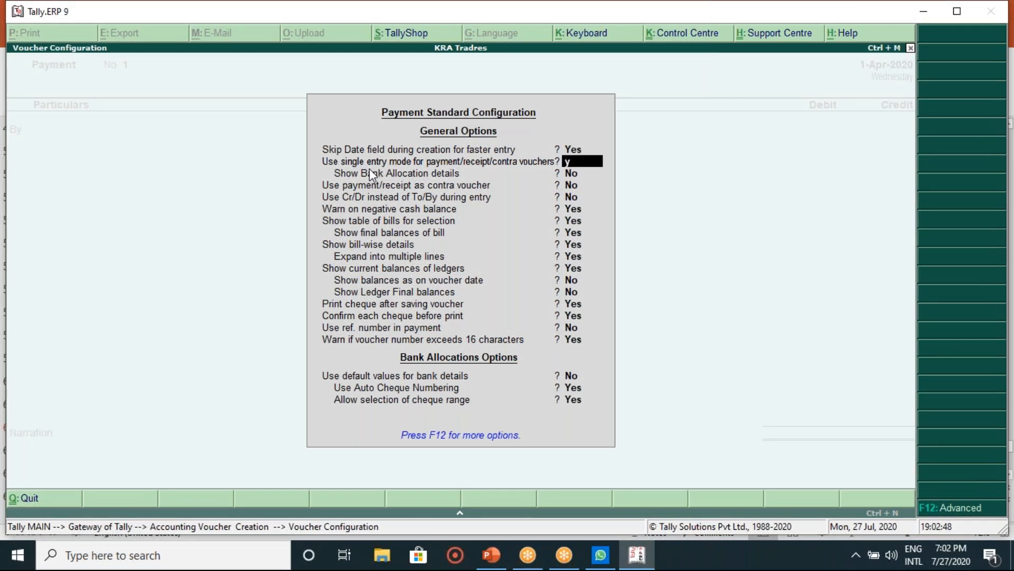
pyautogui.press('Return')
pyautogui.press('Return')
pyautogui.press('Return')
pyautogui.press('Return')
pyautogui.press('Return')
pyautogui.press('Return')
pyautogui.press('Return')
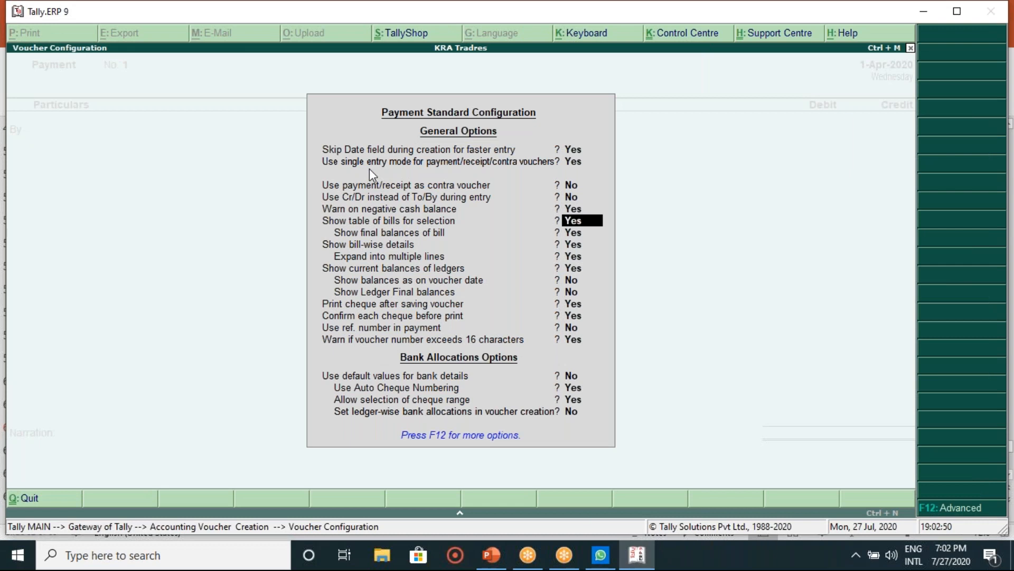
pyautogui.press('Return')
pyautogui.press('Return')
pyautogui.press('Return')
pyautogui.press('Return')
pyautogui.press('Return')
pyautogui.press('Return')
pyautogui.press('Return')
pyautogui.press('Return')
pyautogui.press('Return')
pyautogui.press('Return')
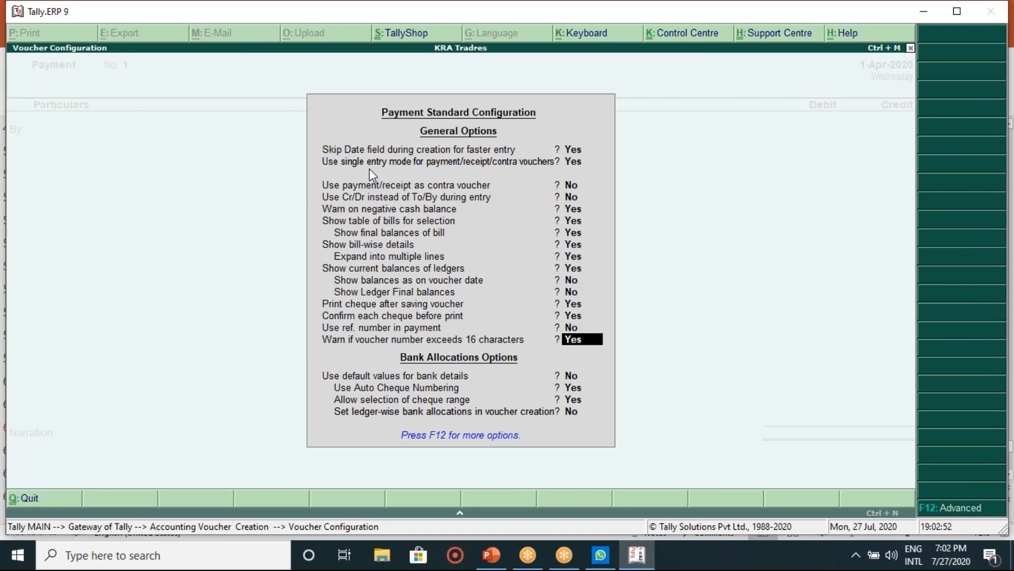
pyautogui.press('Return')
pyautogui.press('Return')
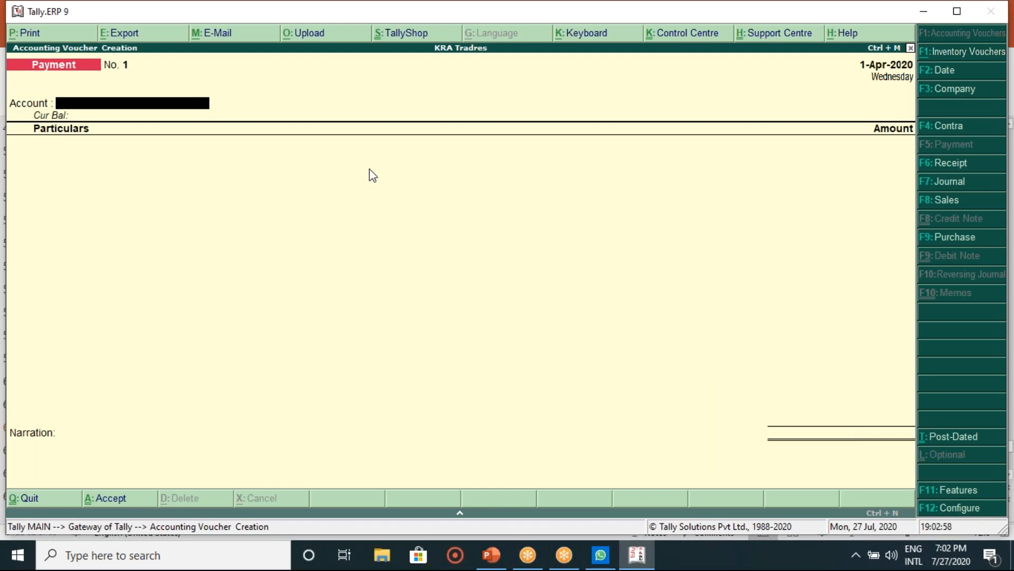
# Step: Set 'Use single entry mode' to No in Payment configuration, then reopen a fresh Payment voucher
pyautogui.press('Return')
pyautogui.press('Return')
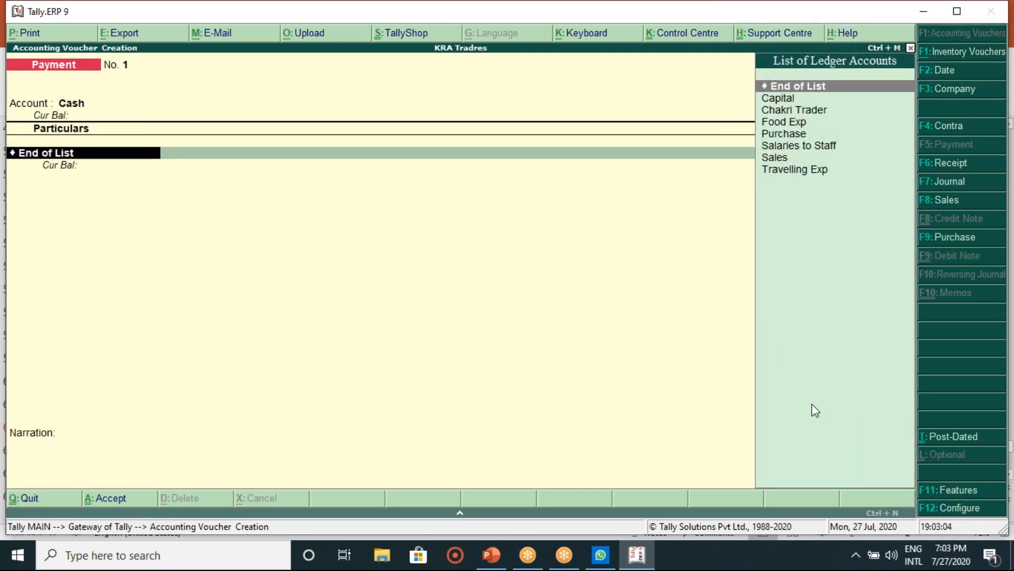
pyautogui.click(932, 510)
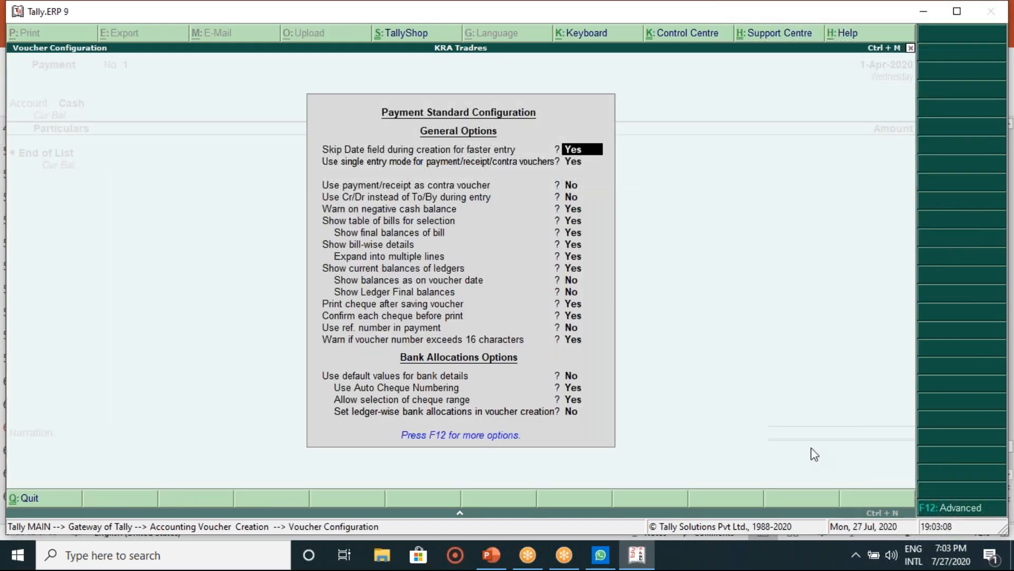
pyautogui.press('Return')
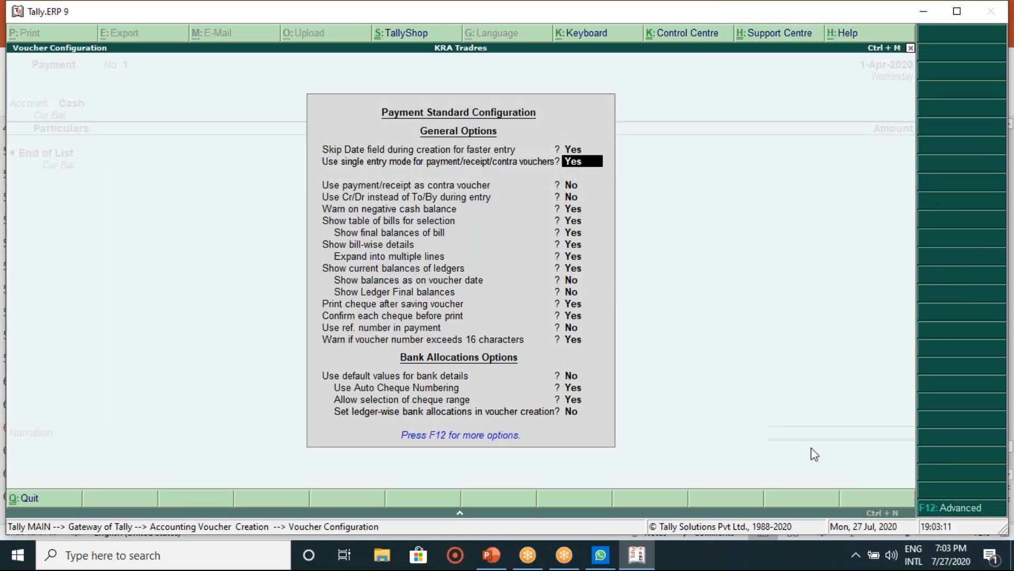
pyautogui.write('n')
pyautogui.press('Return')
pyautogui.press('Return')
pyautogui.press('Return')
pyautogui.press('Return')
pyautogui.press('Return')
pyautogui.press('Return')
pyautogui.press('Return')
pyautogui.press('Return')
pyautogui.press('Return')
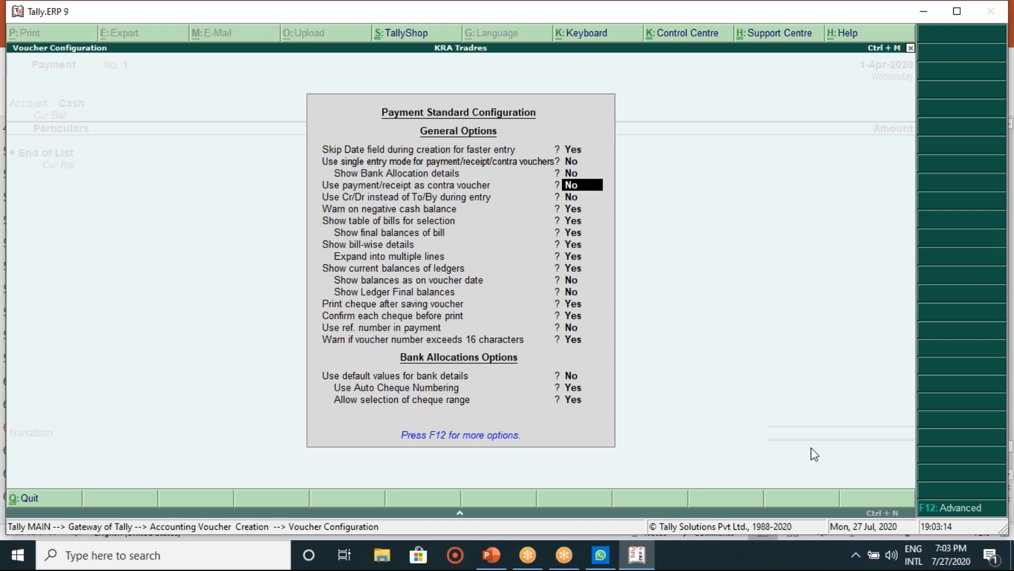
pyautogui.press('Return')
pyautogui.press('Return')
pyautogui.press('Return')
pyautogui.press('Return')
pyautogui.press('Return')
pyautogui.press('Return')
pyautogui.press('Return')
pyautogui.press('Return')
pyautogui.press('Return')
pyautogui.press('Return')
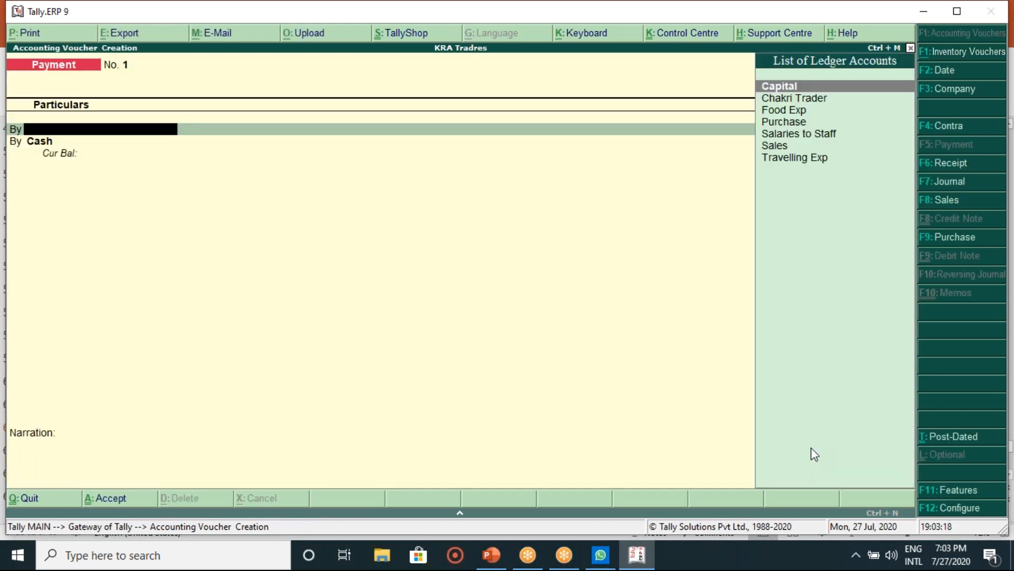
pyautogui.press('Escape')
pyautogui.press('Return')
pyautogui.press('Return')
pyautogui.press('Return')
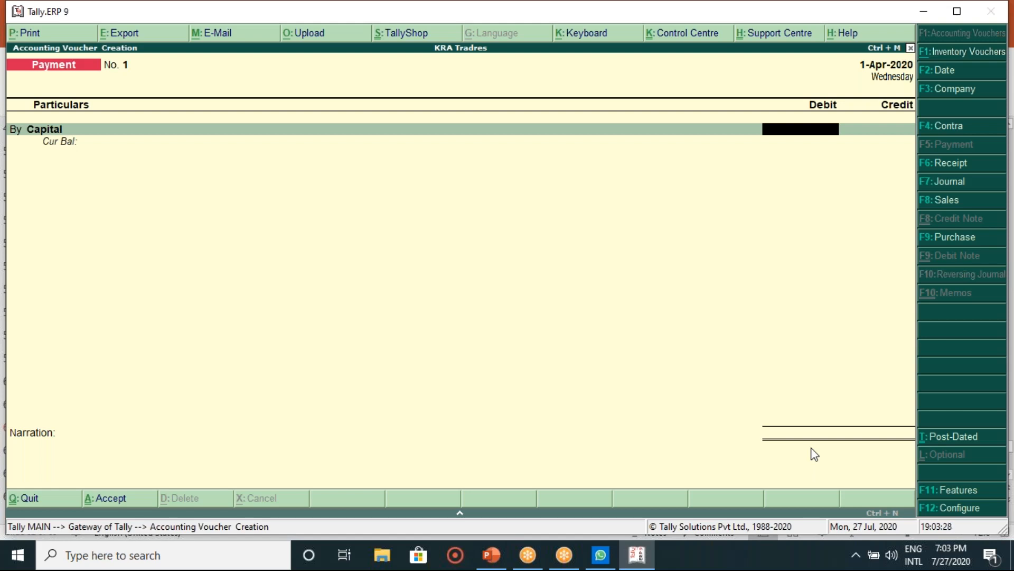
pyautogui.click(493, 556)
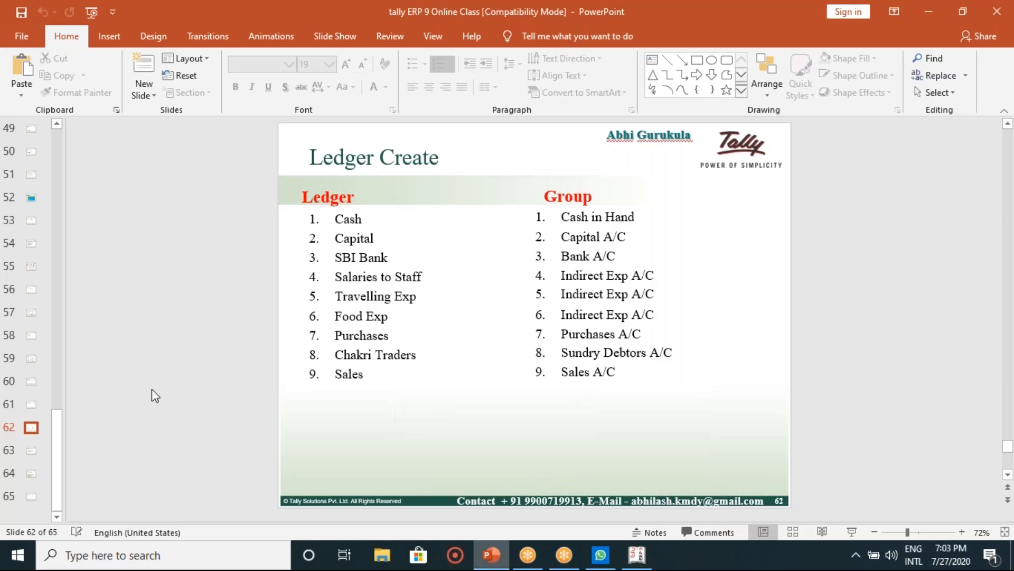
pyautogui.click(26, 382)
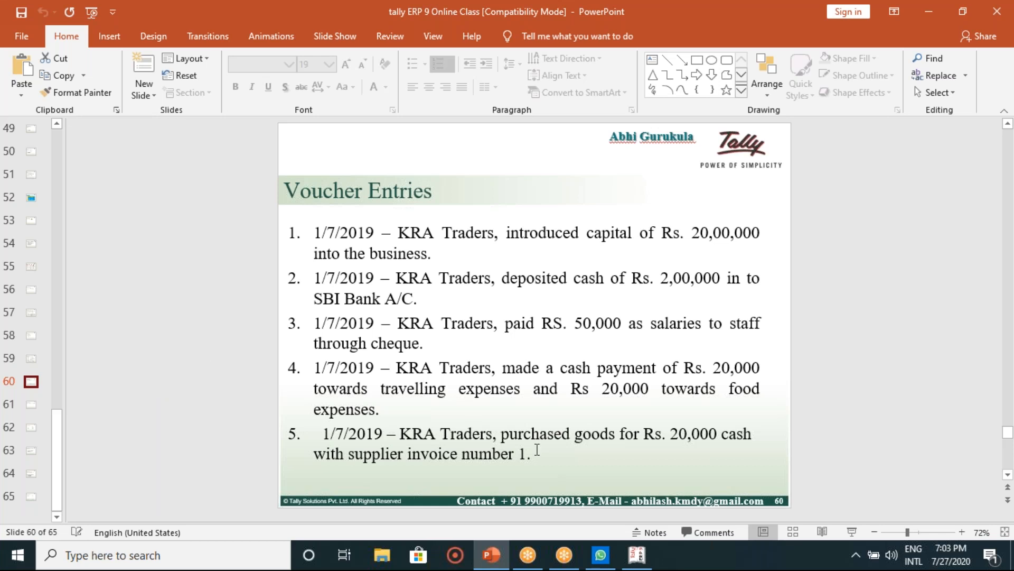
pyautogui.click(642, 557)
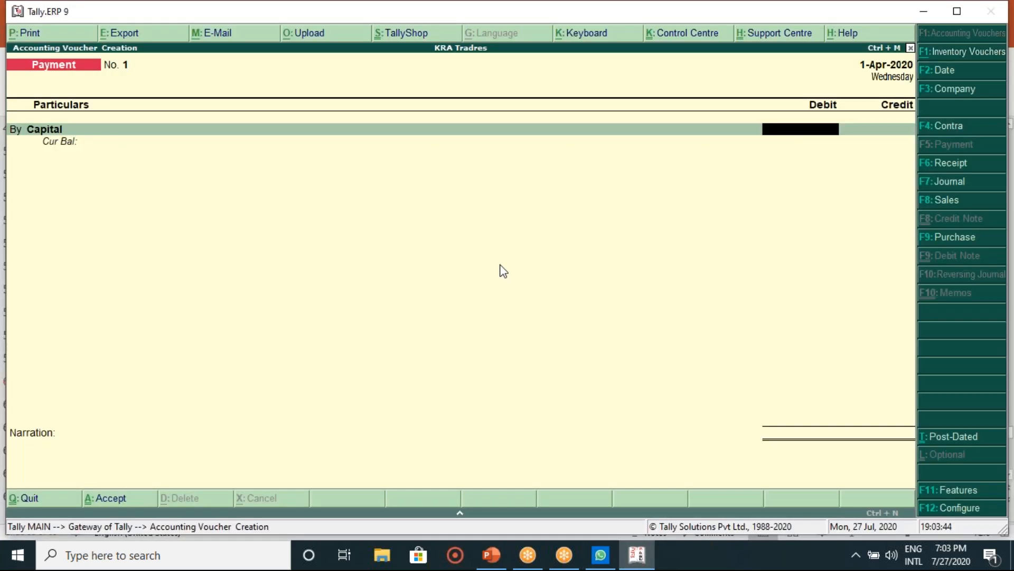
# Step: In a Receipt voucher, credit Capital 20,00,000 and debit Cash
pyautogui.click(948, 168)
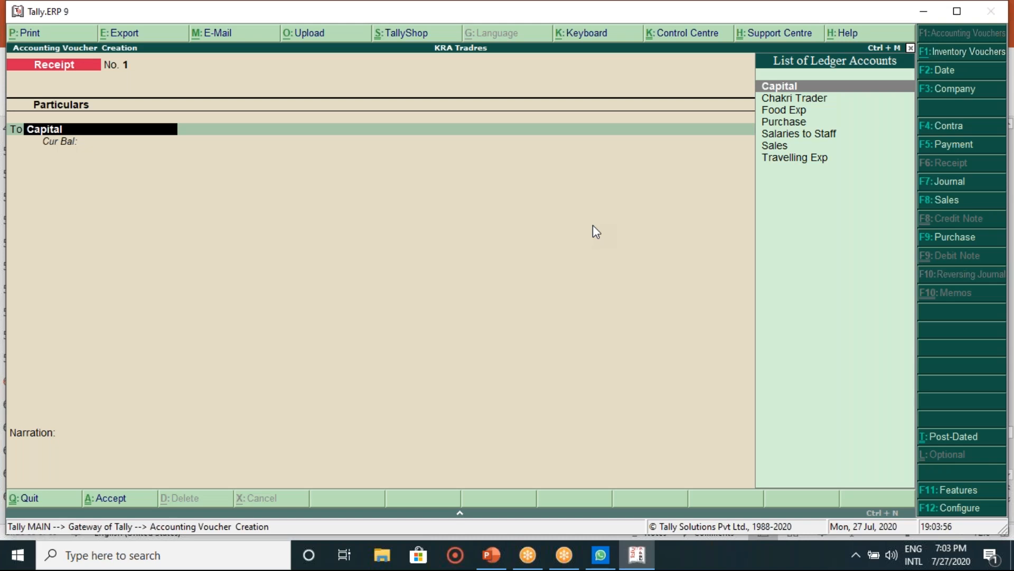
pyautogui.press('Return')
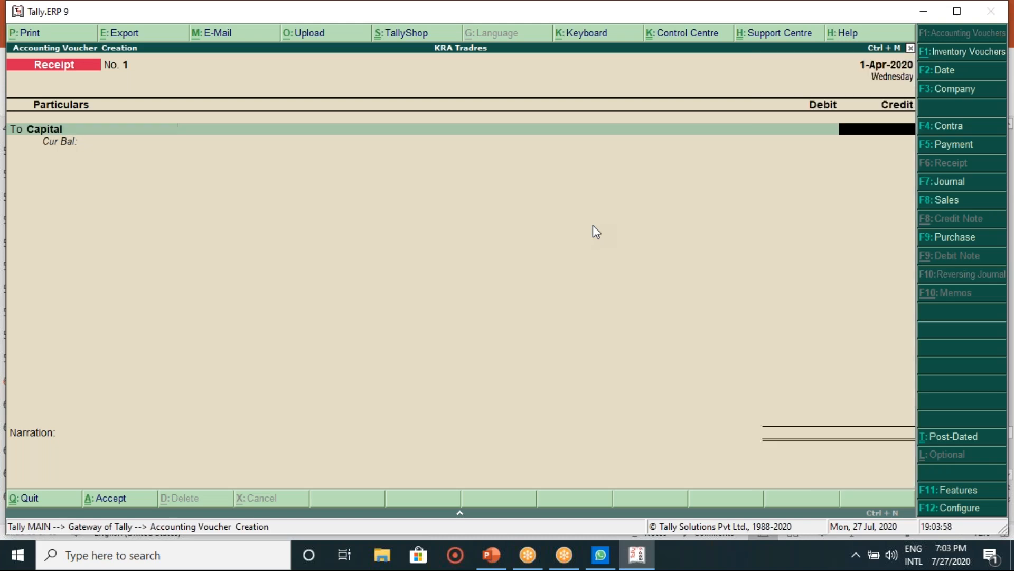
pyautogui.write('200000')
pyautogui.press('Return')
pyautogui.press('BackSpace')
pyautogui.press('BackSpace')
pyautogui.write('2000000')
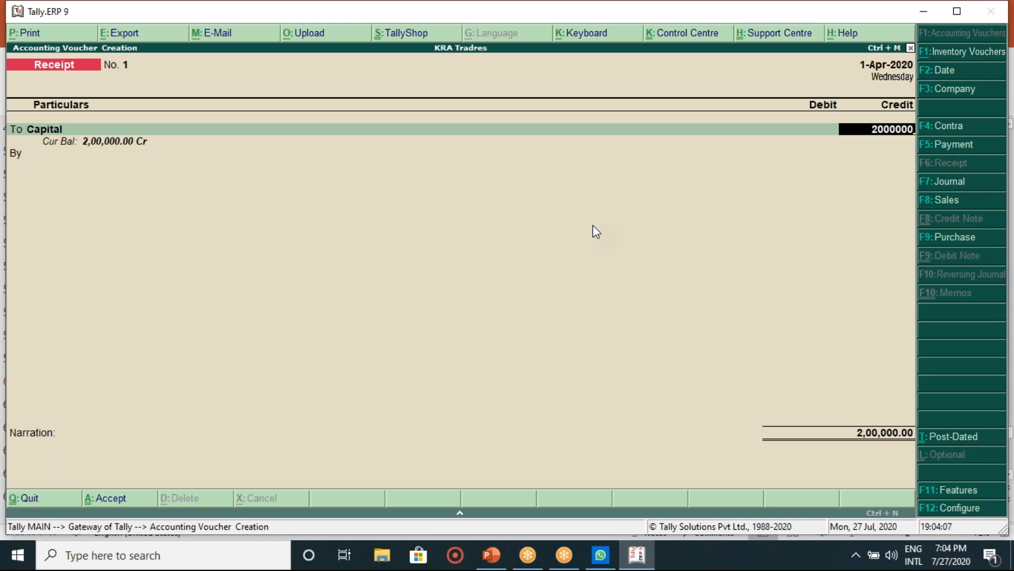
pyautogui.press('Return')
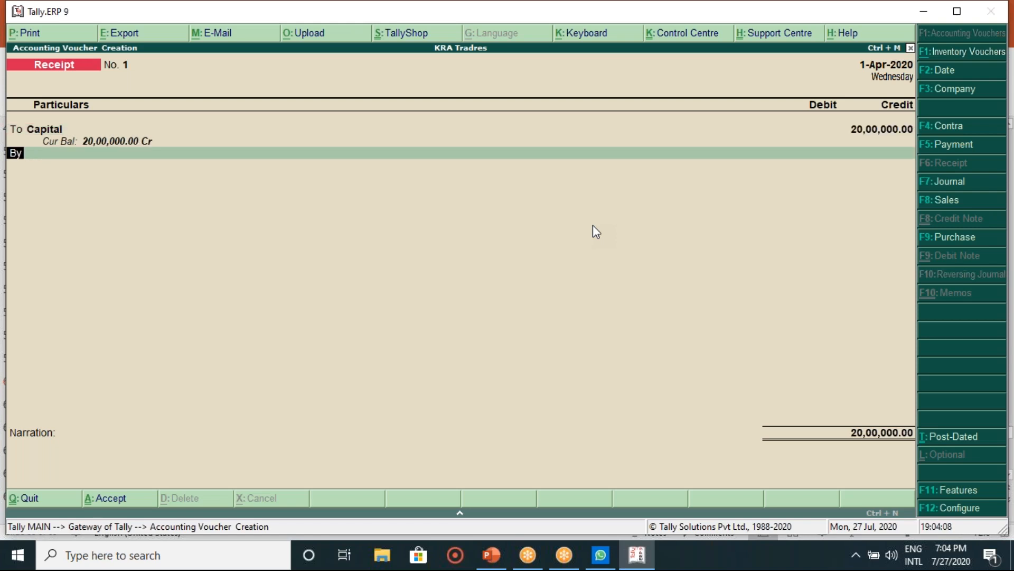
pyautogui.press('Return')
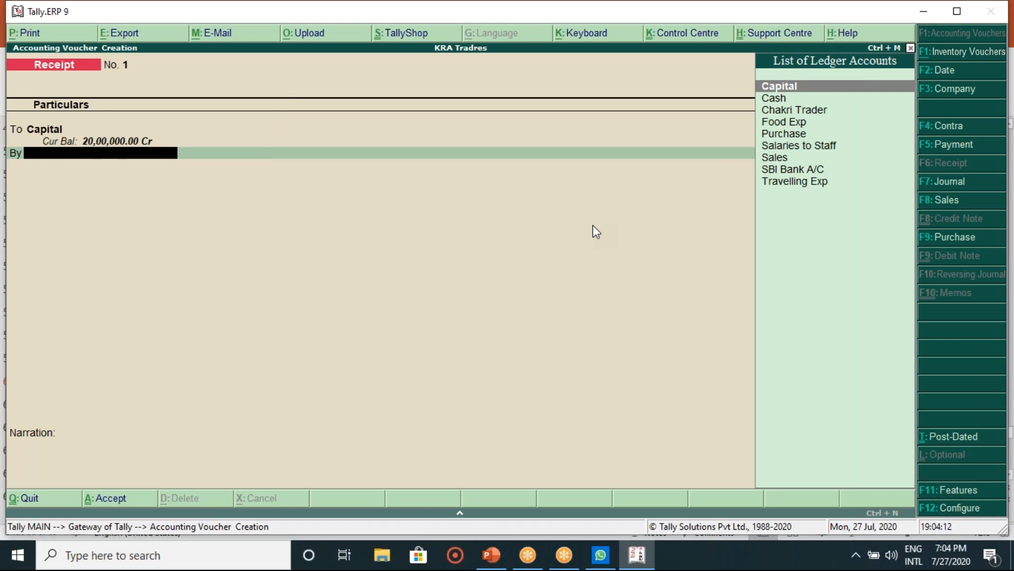
pyautogui.press('Down')
pyautogui.press('Return')
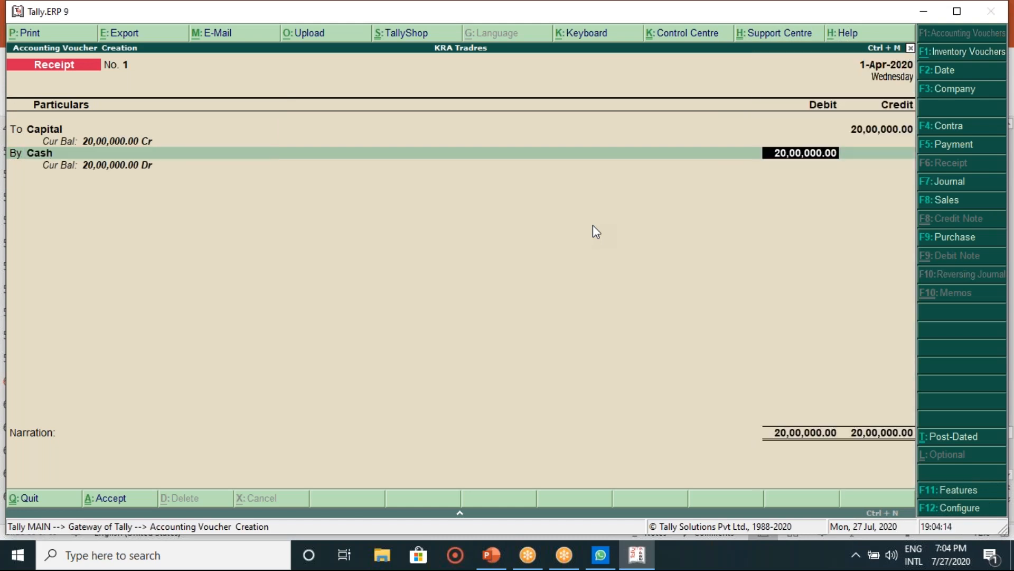
pyautogui.press('Return')
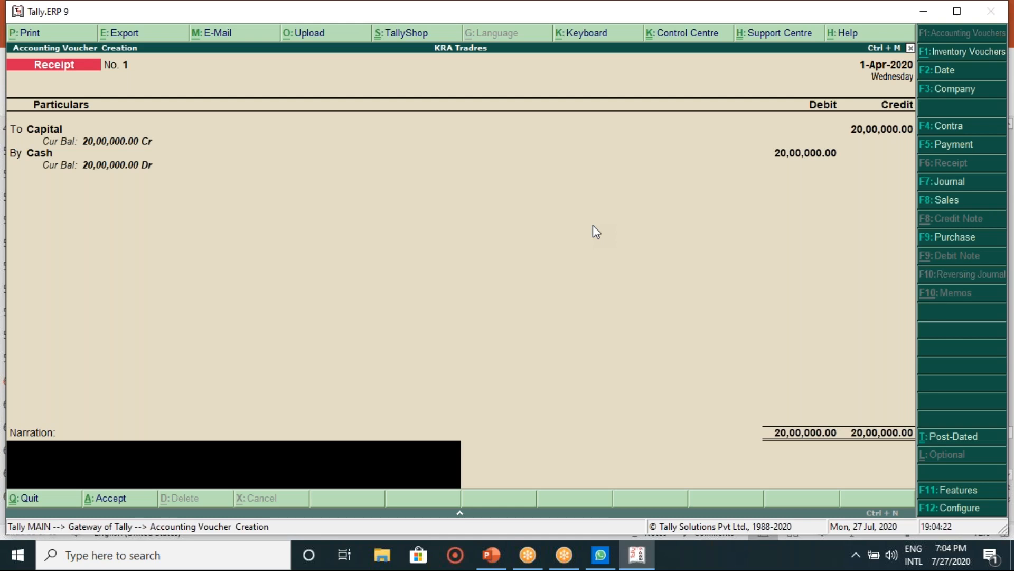
# Step: Add the narration 'being capital introduce by owner' and save Receipt No. 1
pyautogui.write('being capital int')
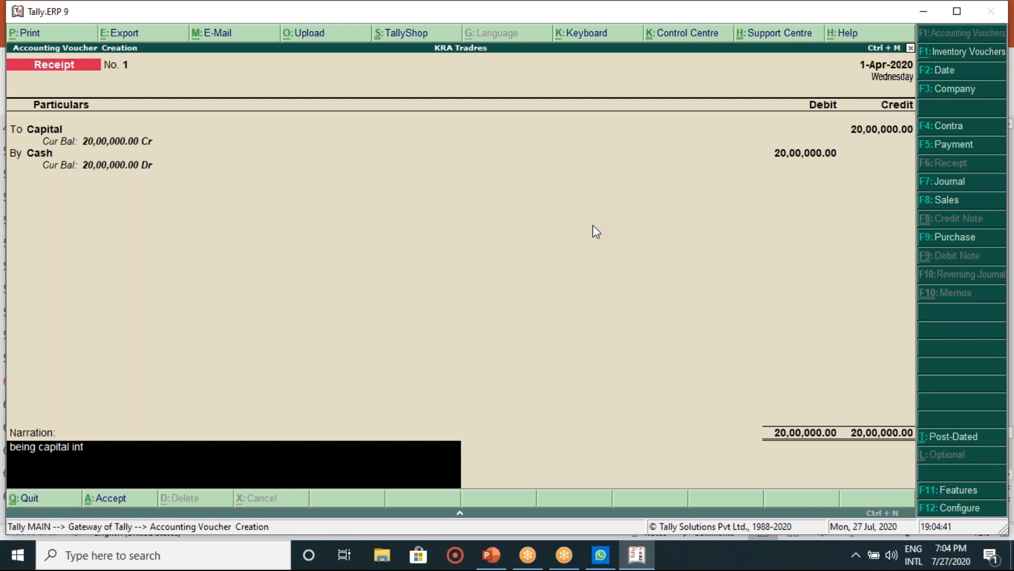
pyautogui.write('roduce by owner')
pyautogui.press('Return')
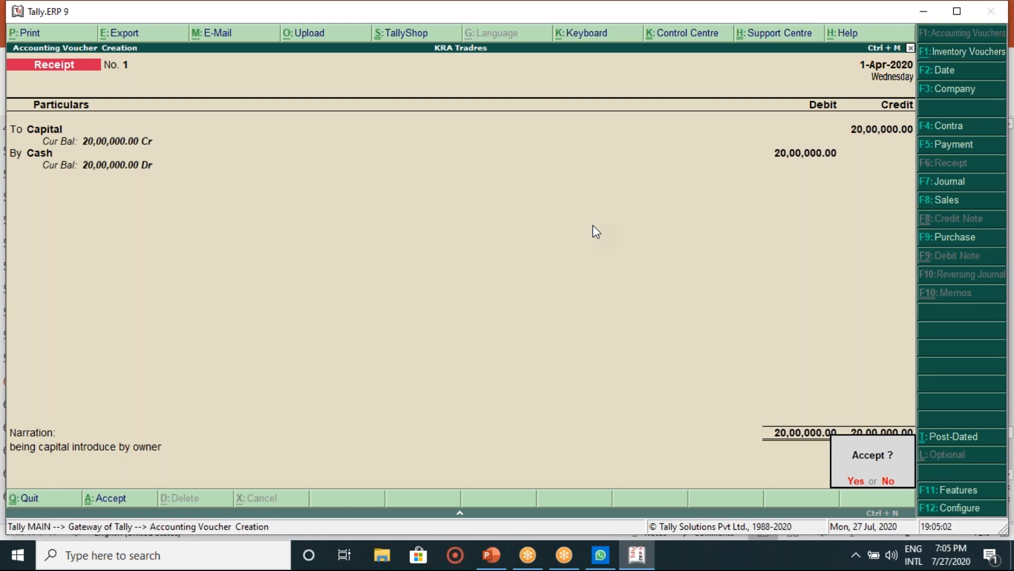
pyautogui.press('Return')
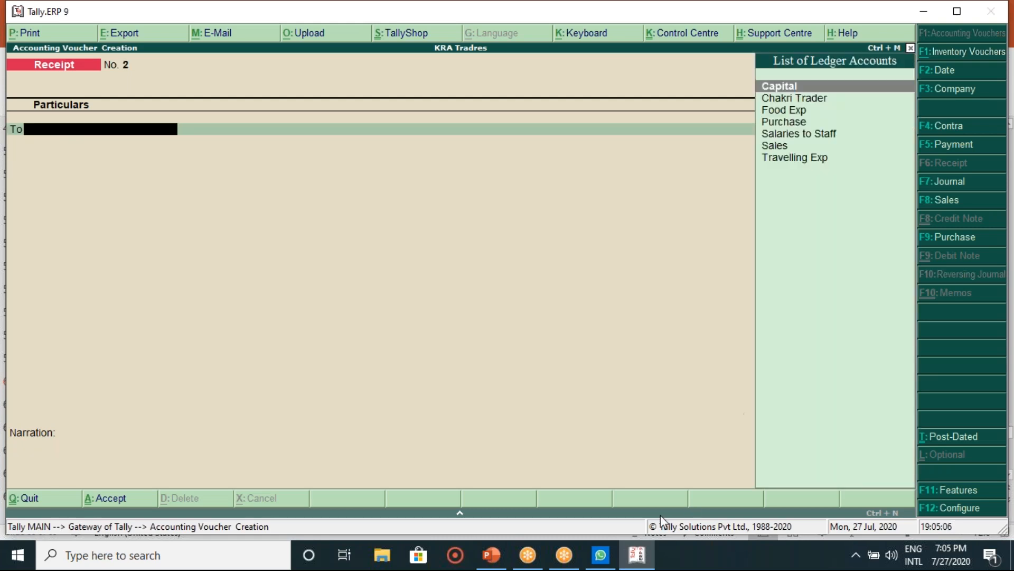
# Step: Check the PowerPoint slide, then return to Tally and switch to a Contra voucher
pyautogui.click(491, 555)
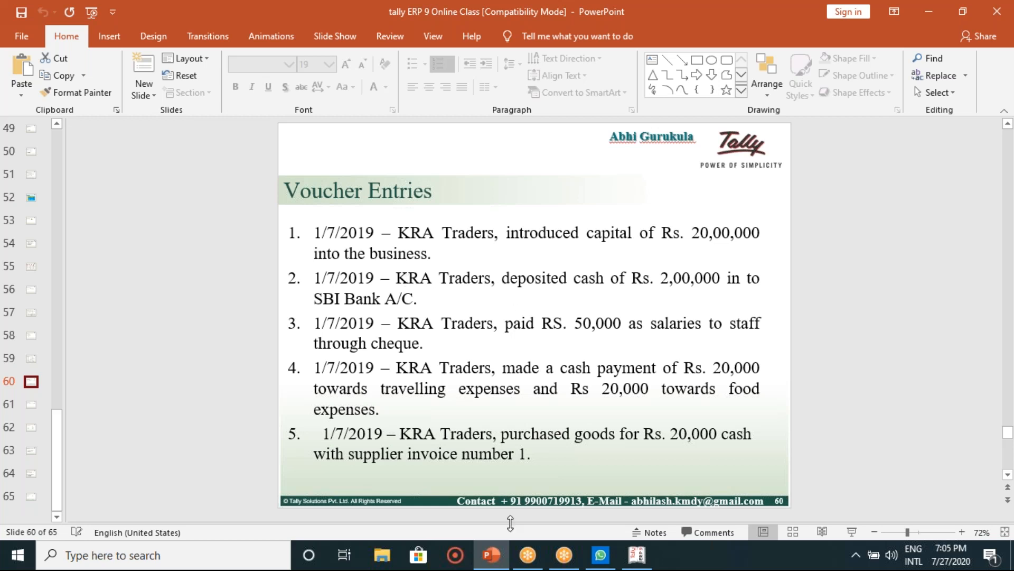
pyautogui.click(634, 566)
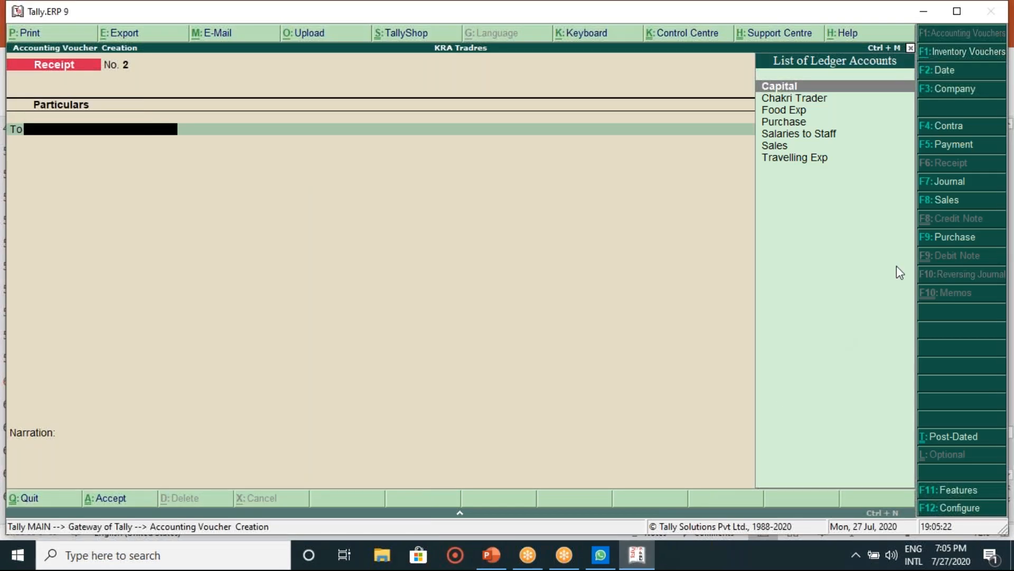
pyautogui.click(949, 127)
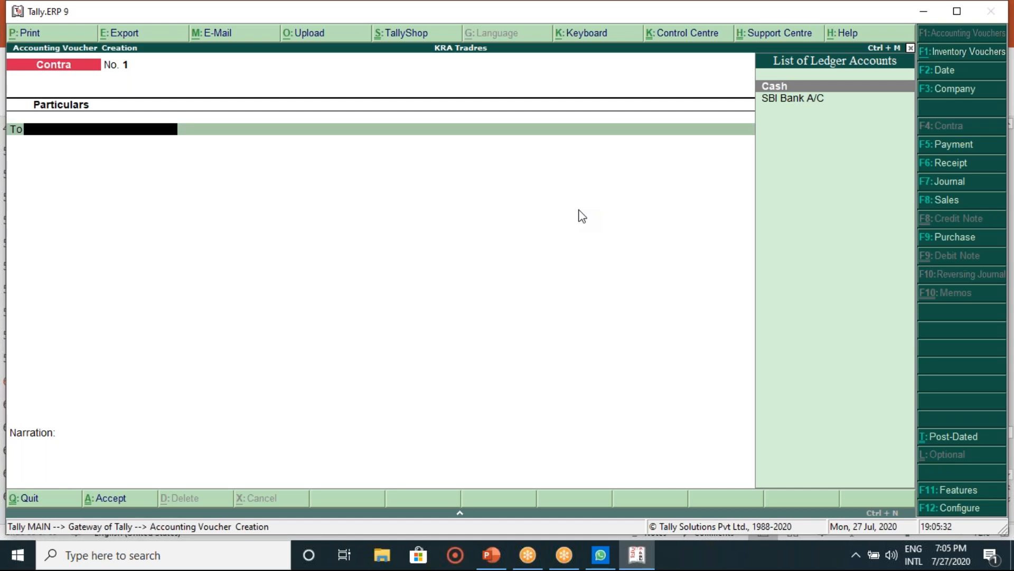
# Step: Credit Cash 2,00,000 and debit SBI Bank A/C in the Contra voucher
pyautogui.write('Cas')
pyautogui.press('Return')
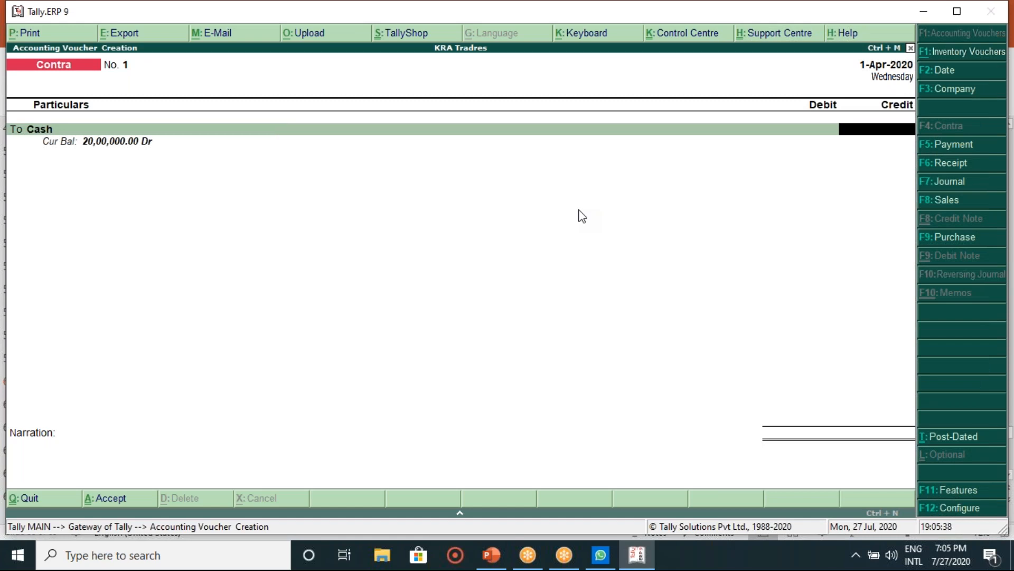
pyautogui.write('200000')
pyautogui.press('Return')
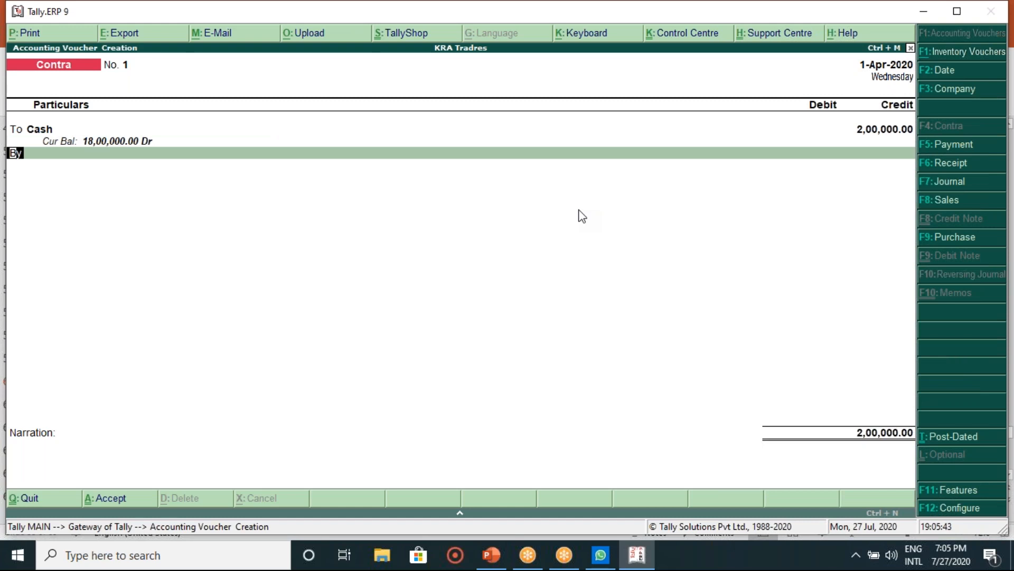
pyautogui.press('Return')
pyautogui.write('Ban')
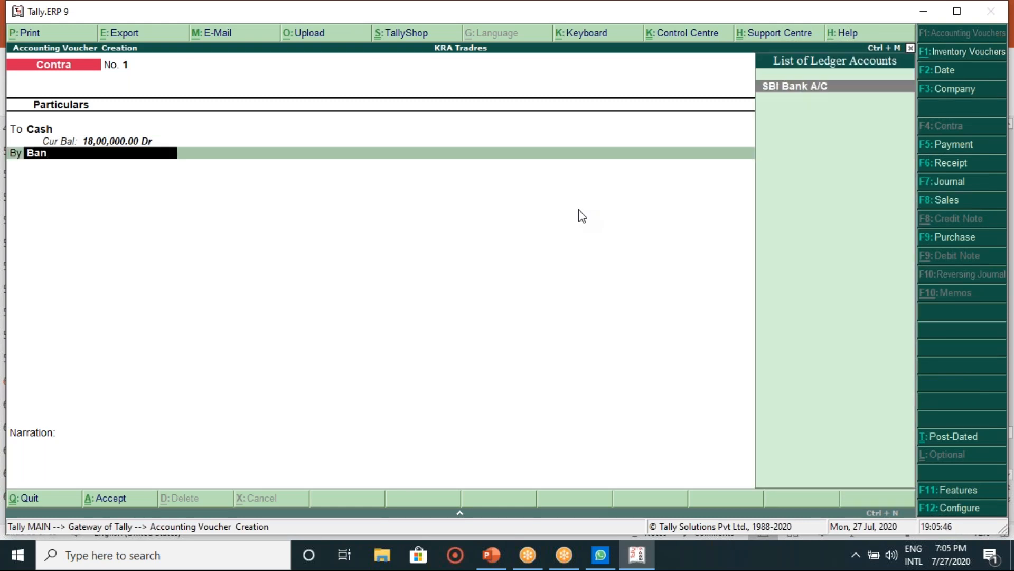
pyautogui.press('Return')
# Step: Skip the cash denominations and finish bank allocations to reach the accept prompt
pyautogui.press('Return')
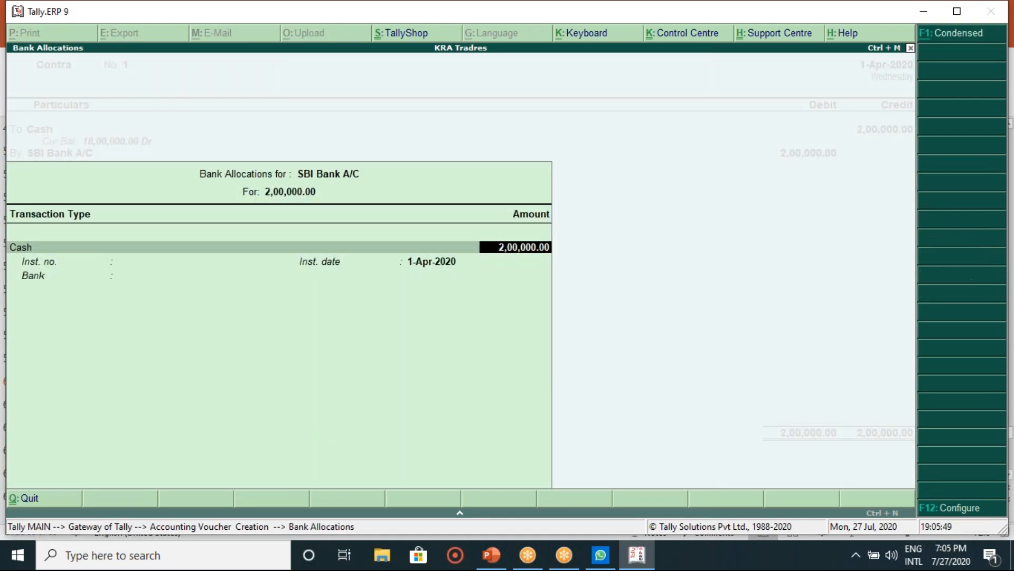
pyautogui.press('Return')
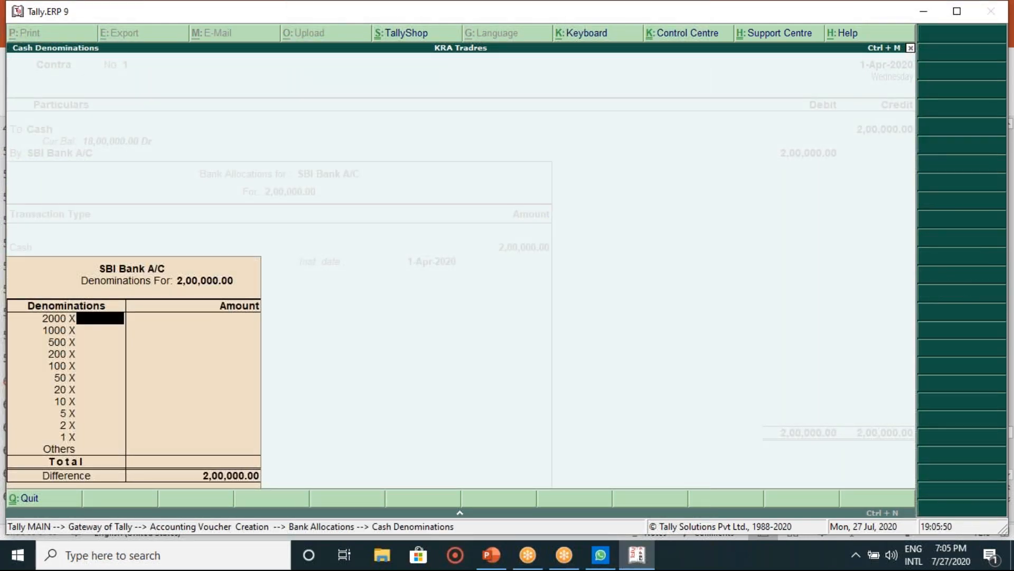
pyautogui.press('Return')
pyautogui.press('Return')
pyautogui.press('Return')
pyautogui.press('Return')
pyautogui.press('Return')
pyautogui.press('Return')
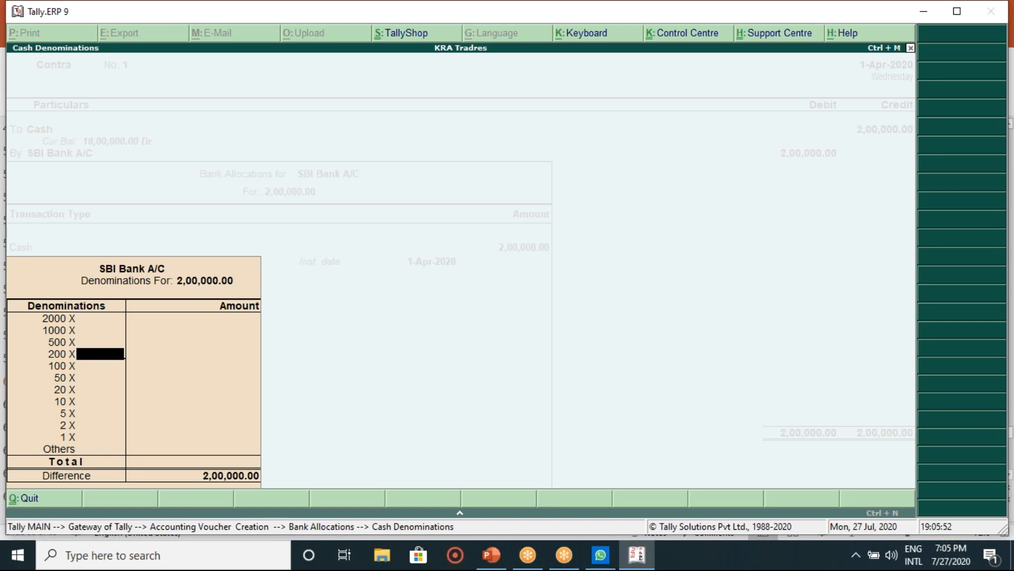
pyautogui.press('Return')
pyautogui.press('Return')
pyautogui.press('Return')
pyautogui.press('Return')
pyautogui.press('Return')
pyautogui.press('Return')
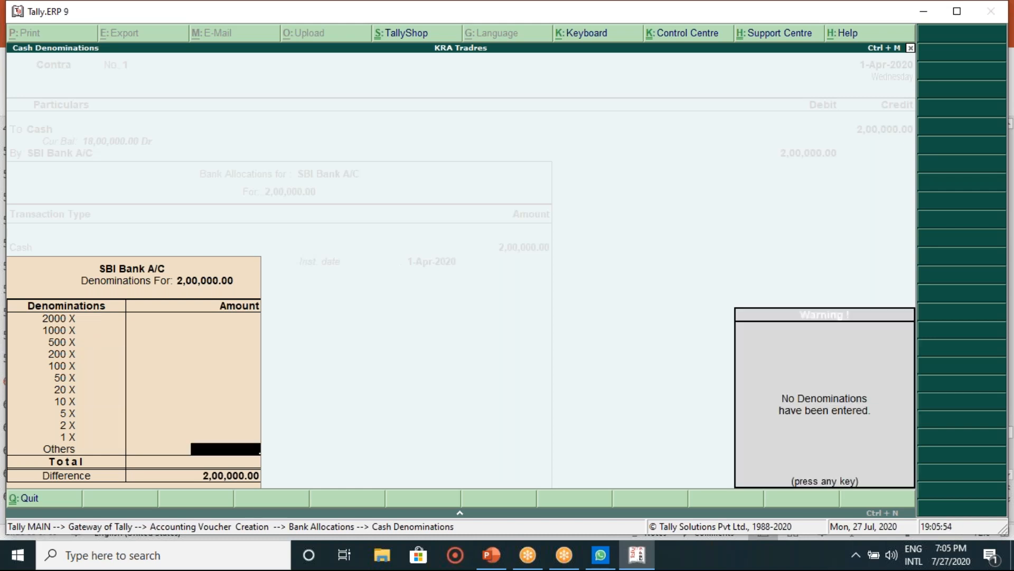
pyautogui.press('Return')
pyautogui.press('Return')
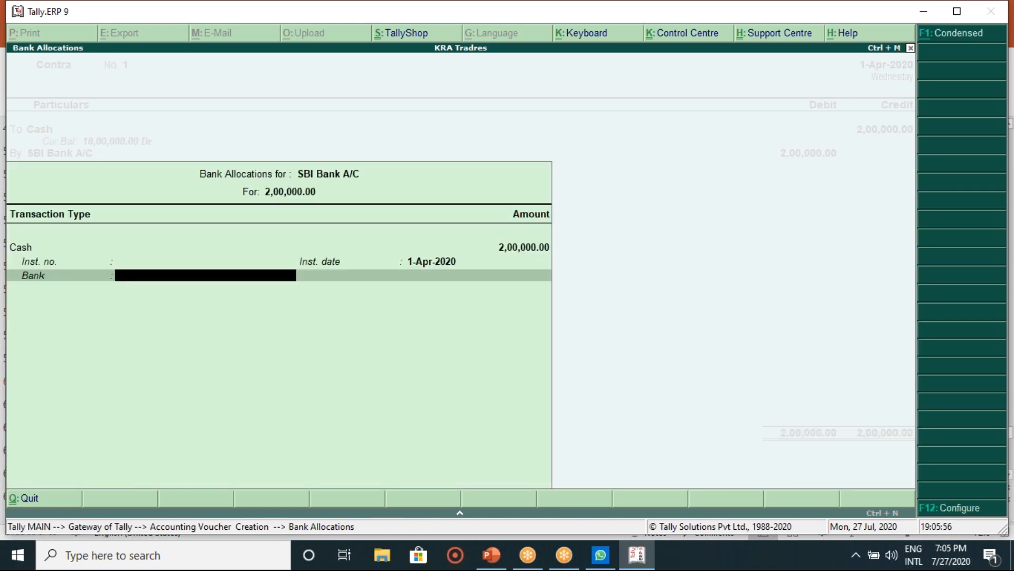
pyautogui.press('Return')
pyautogui.press('Return')
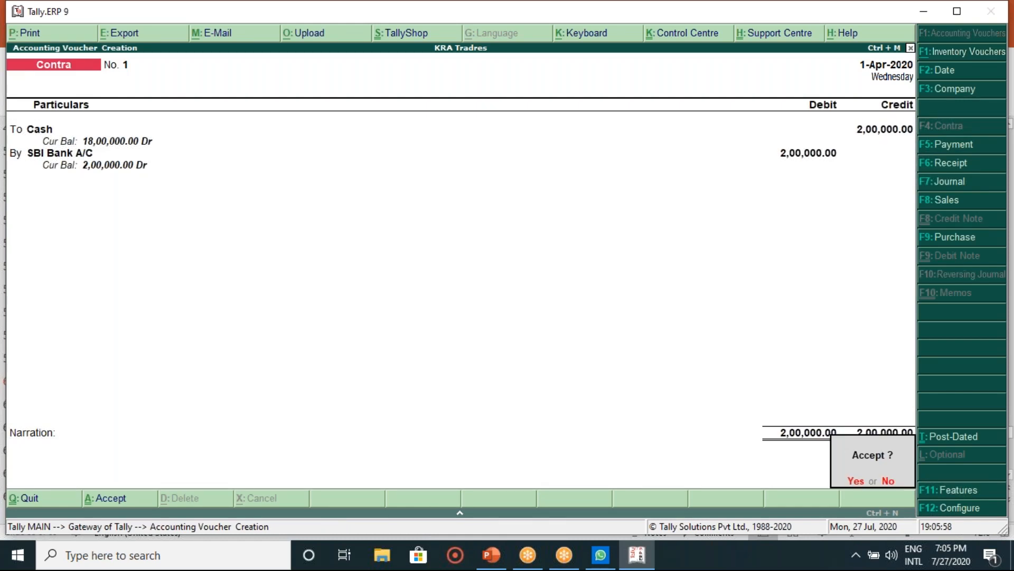
pyautogui.press('Return')
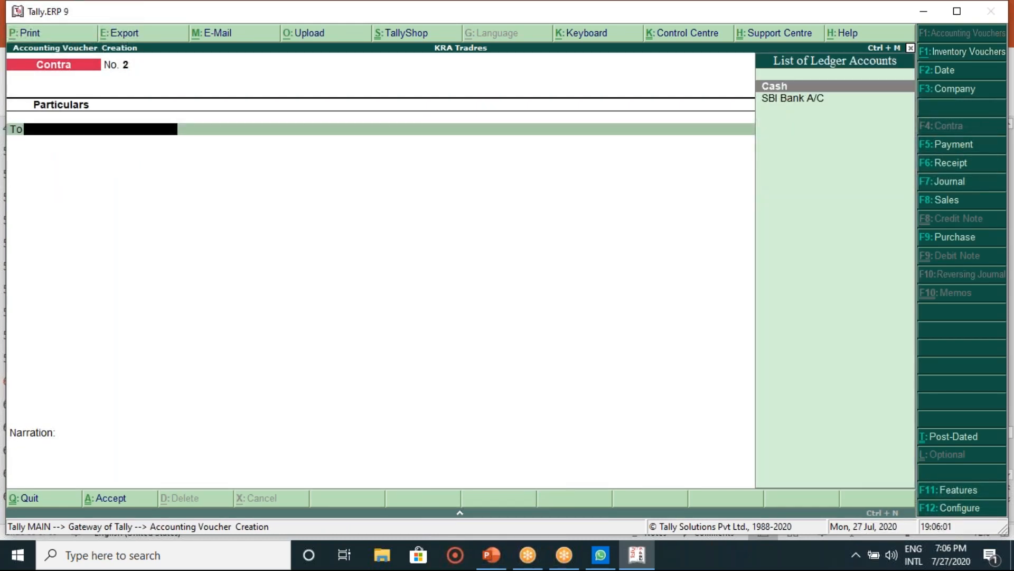
# Step: Check the Voucher Entries slide and switch Tally to a Payment voucher
pyautogui.click(492, 555)
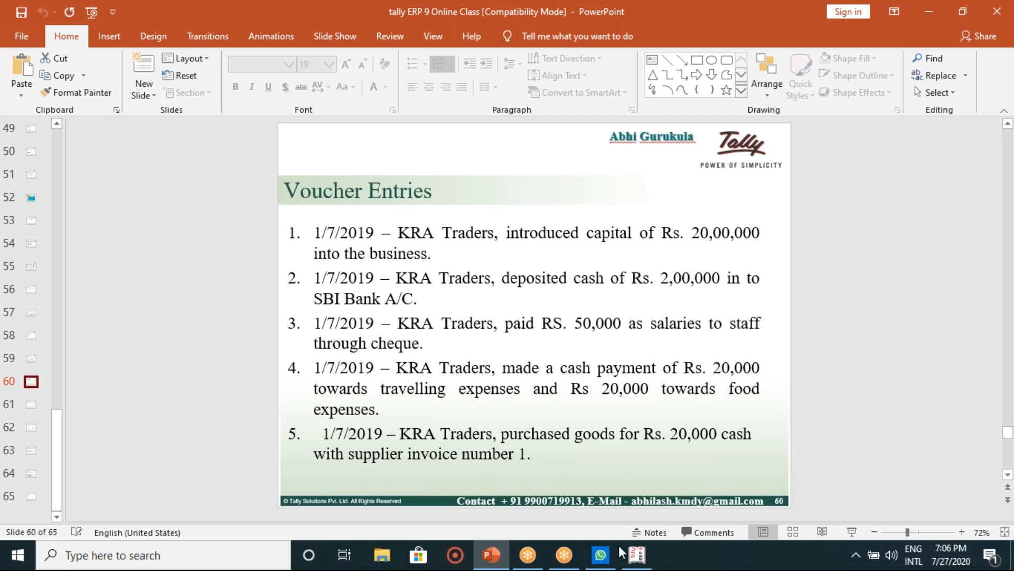
pyautogui.click(636, 555)
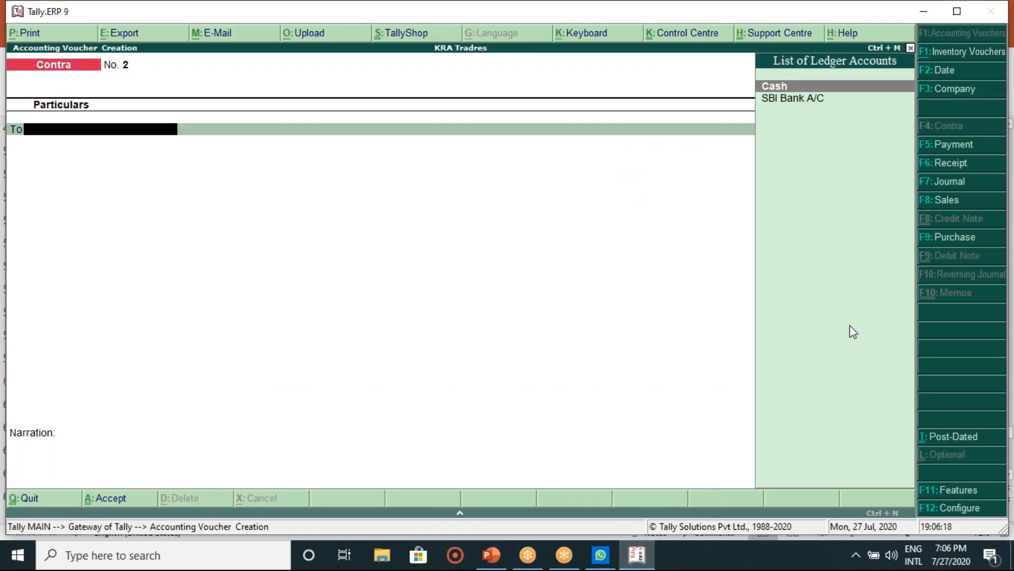
pyautogui.click(951, 144)
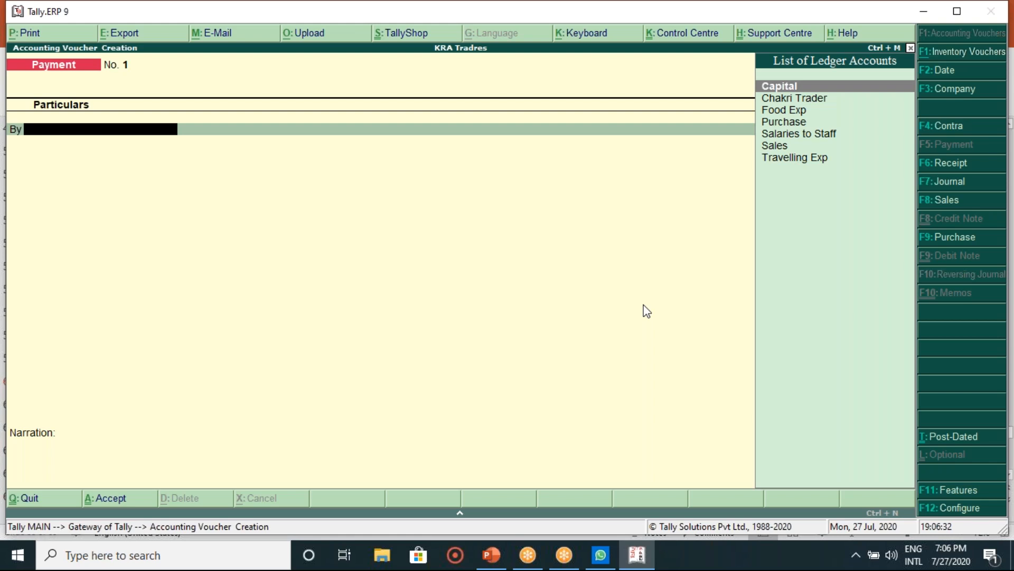
pyautogui.click(493, 556)
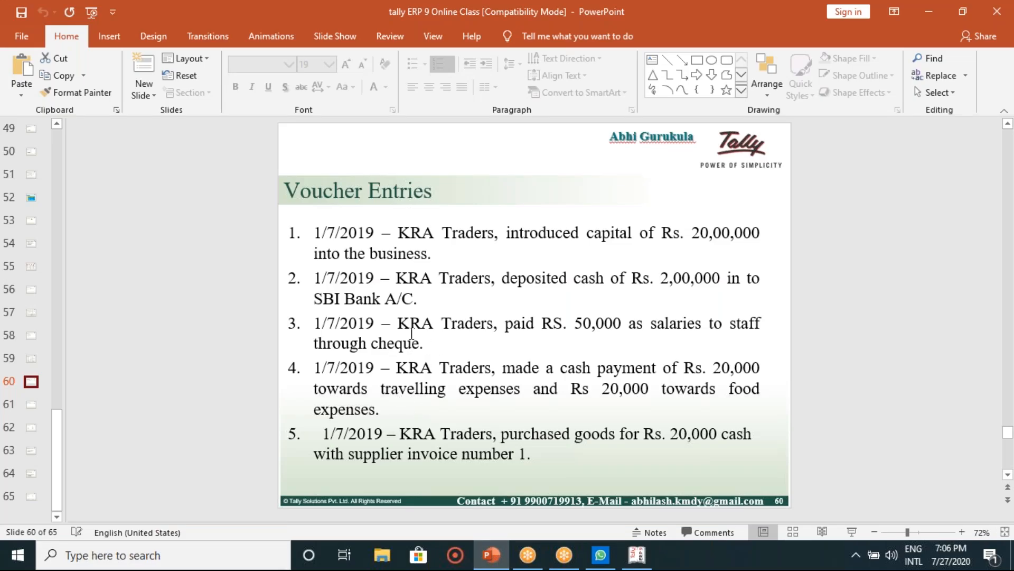
pyautogui.click(638, 555)
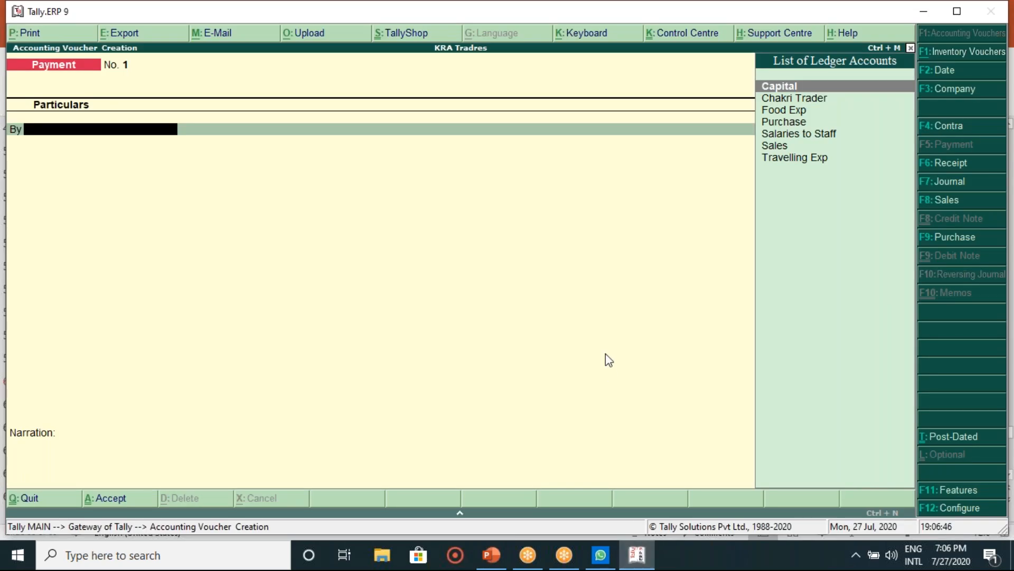
# Step: Debit Salaries to Staff 50,000 in the Payment voucher
pyautogui.write('S')
pyautogui.press('Down')
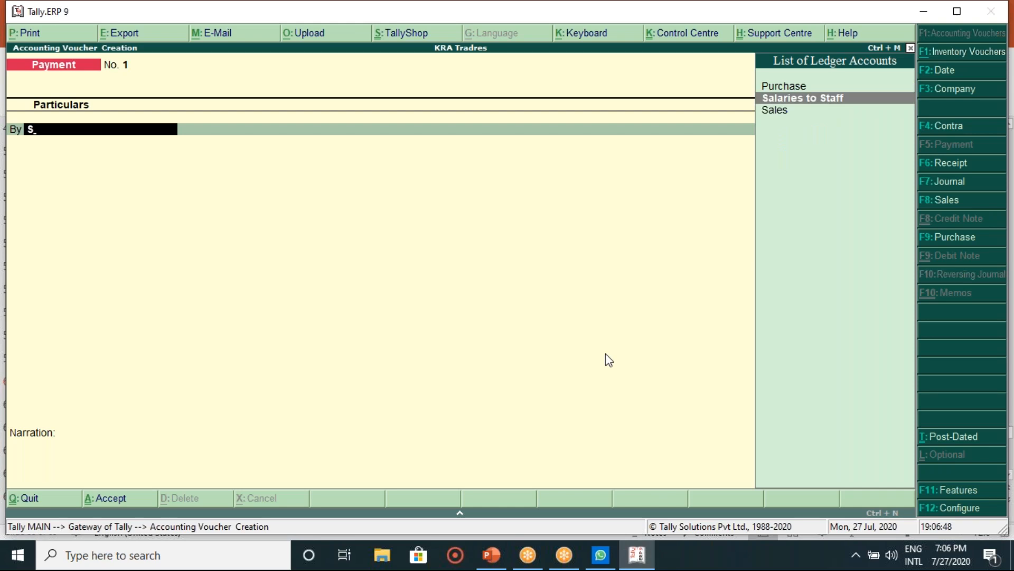
pyautogui.press('Return')
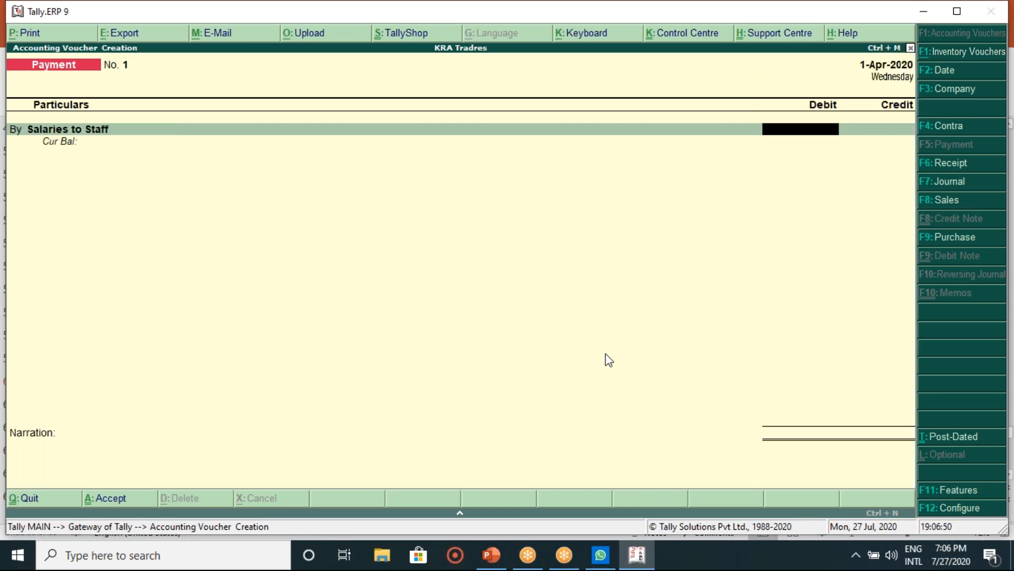
pyautogui.write('50000')
pyautogui.press('Return')
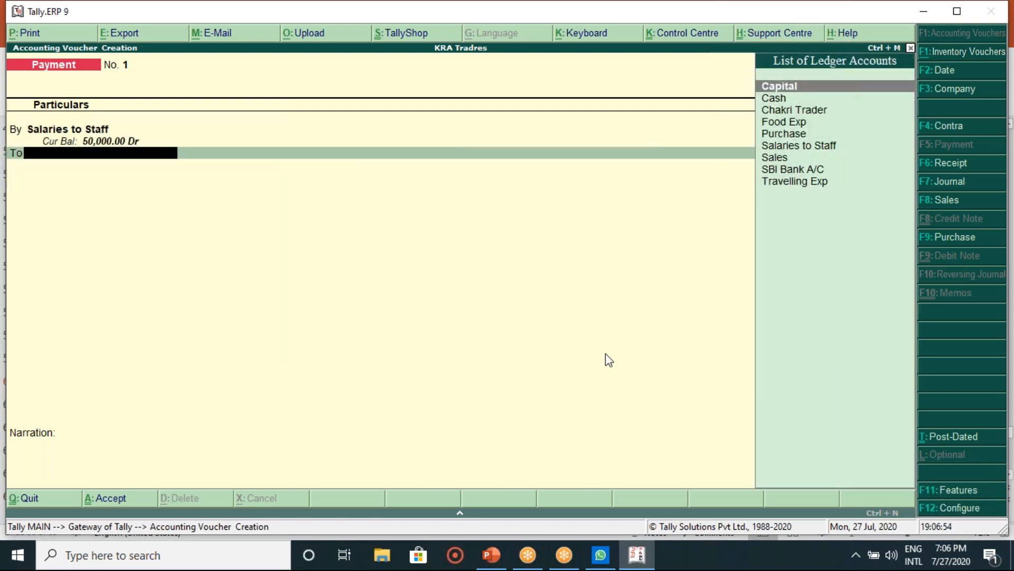
# Step: Credit SBI Bank A/C with the cheque allocation and save Payment No. 1
pyautogui.press('Down')
pyautogui.press('Down')
pyautogui.press('Down')
pyautogui.press('Down')
pyautogui.press('Down')
pyautogui.press('Down')
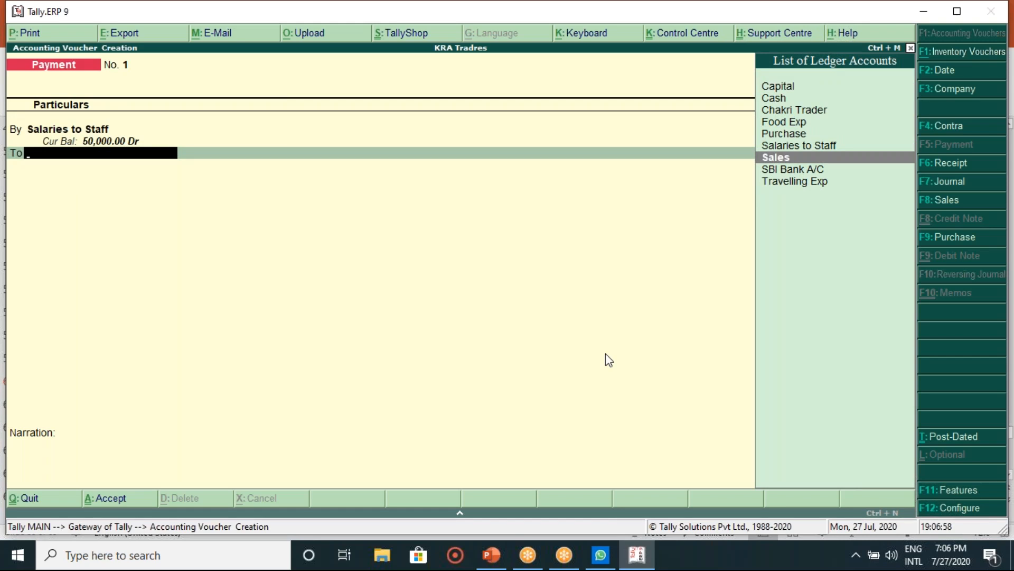
pyautogui.press('Down')
pyautogui.press('Return')
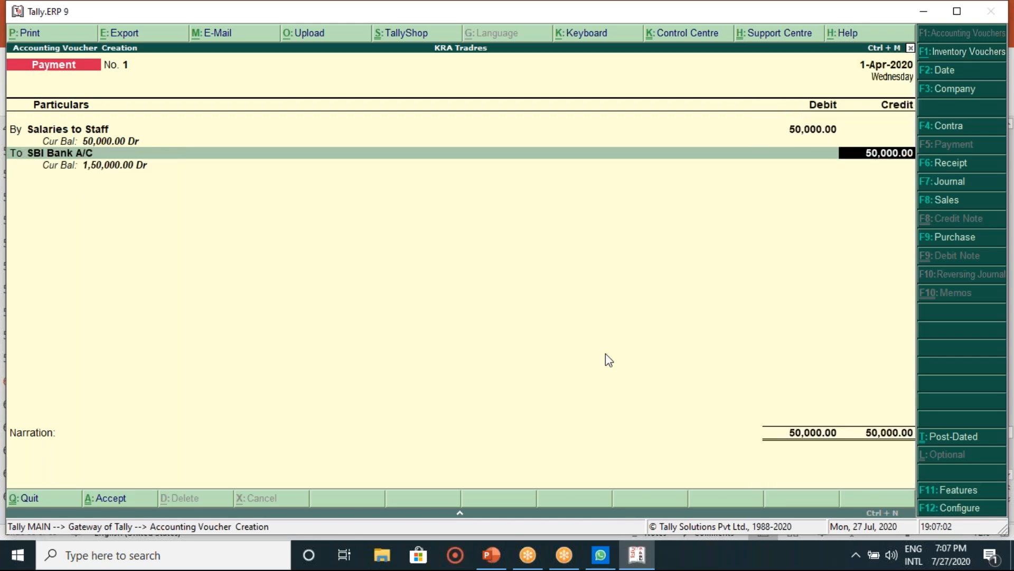
pyautogui.press('Return')
pyautogui.press('Return')
pyautogui.press('Return')
pyautogui.press('Return')
pyautogui.press('Return')
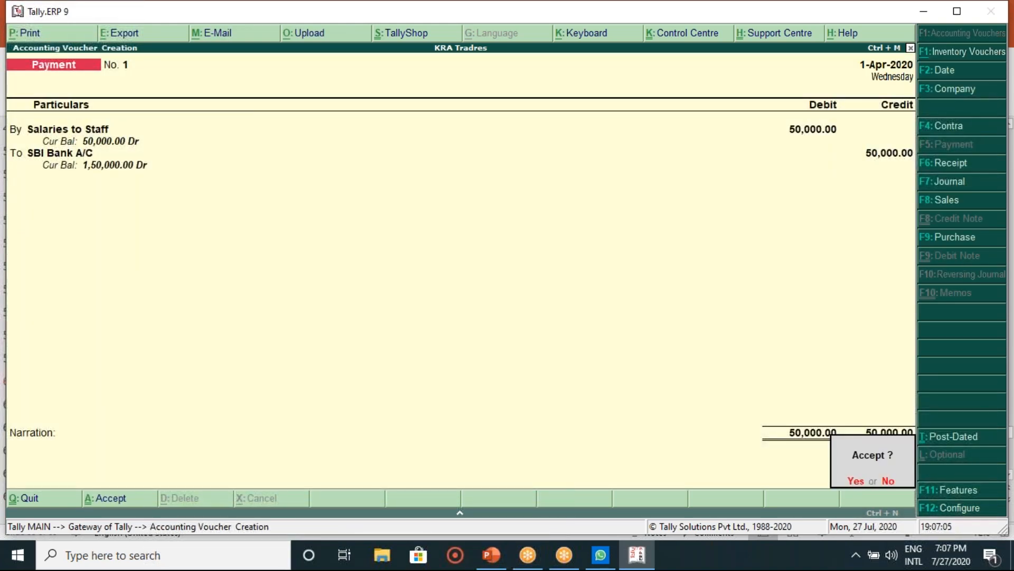
pyautogui.press('Return')
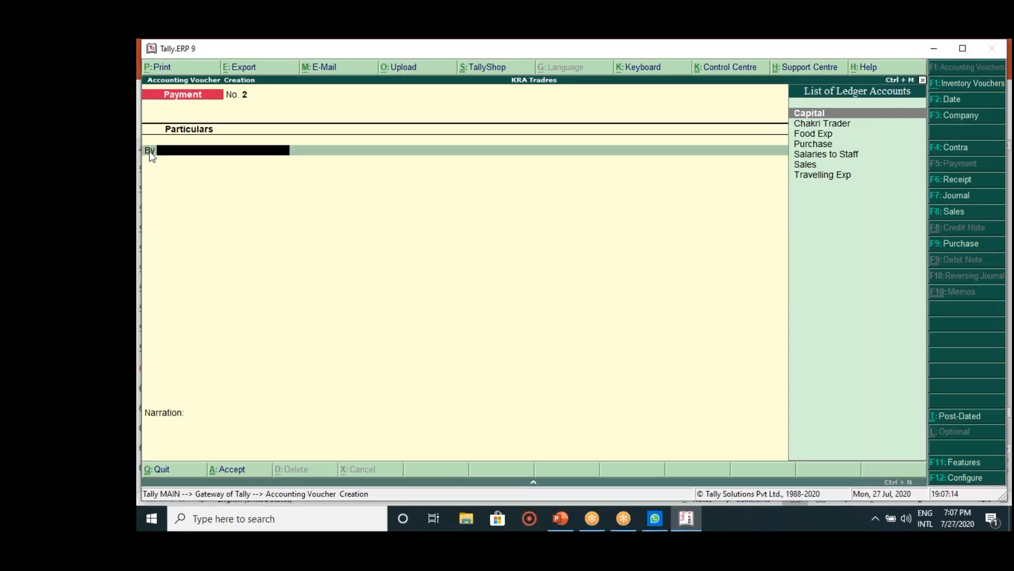
pyautogui.press('Escape')
# Step: Quit to Gateway, reopen Accounting Vouchers for Payment No. 2, and bring up PowerPoint
pyautogui.press('Return')
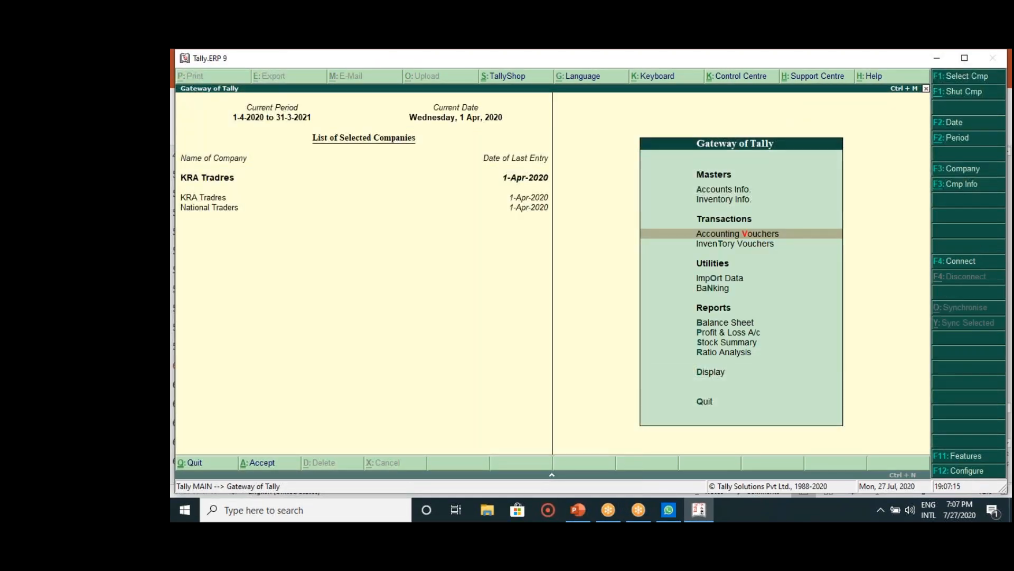
pyautogui.press('Return')
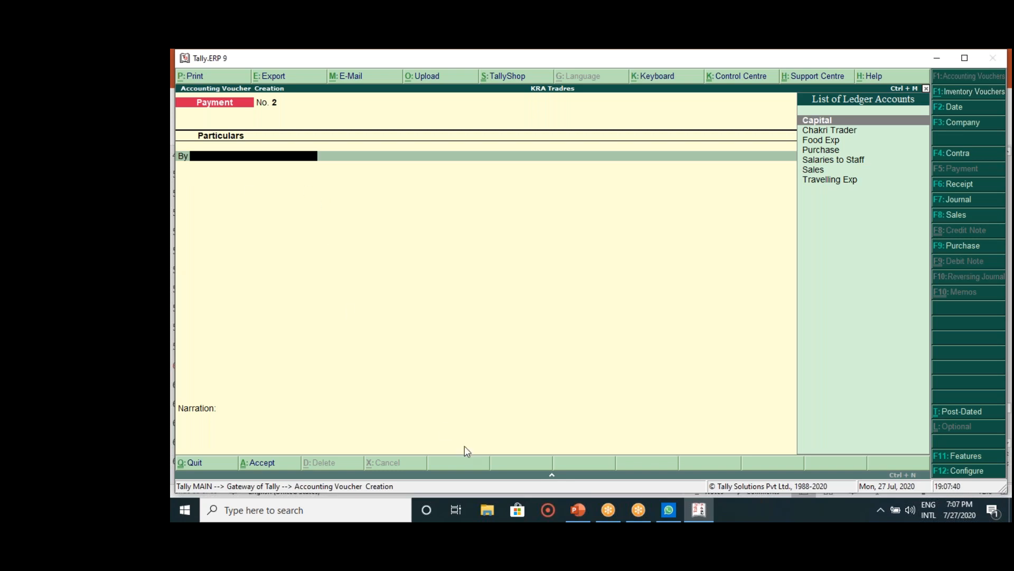
pyautogui.click(577, 510)
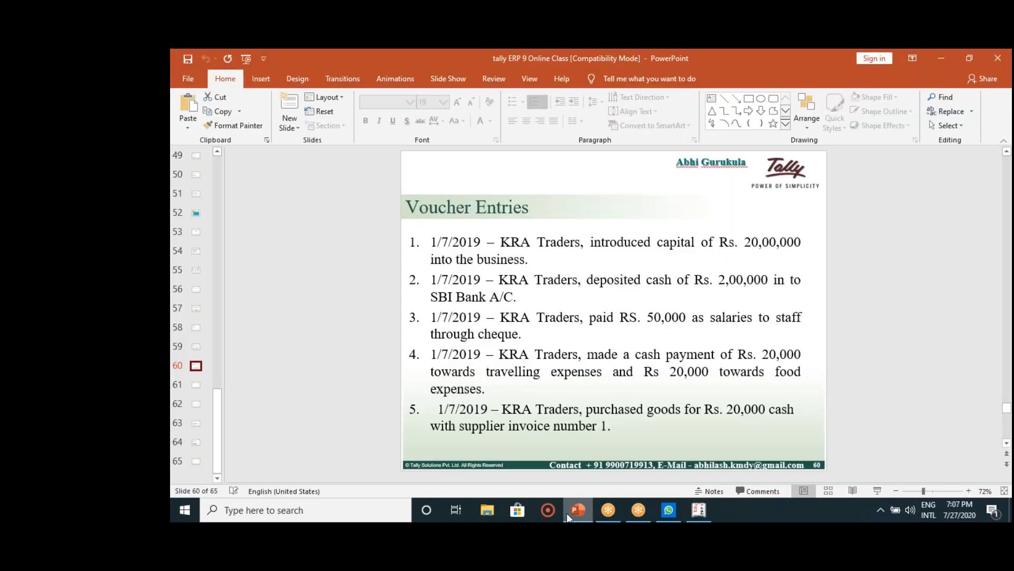
# Step: Read entry 4 (travelling and food payment) on the slide, then return to Tally
pyautogui.click(359, 445)
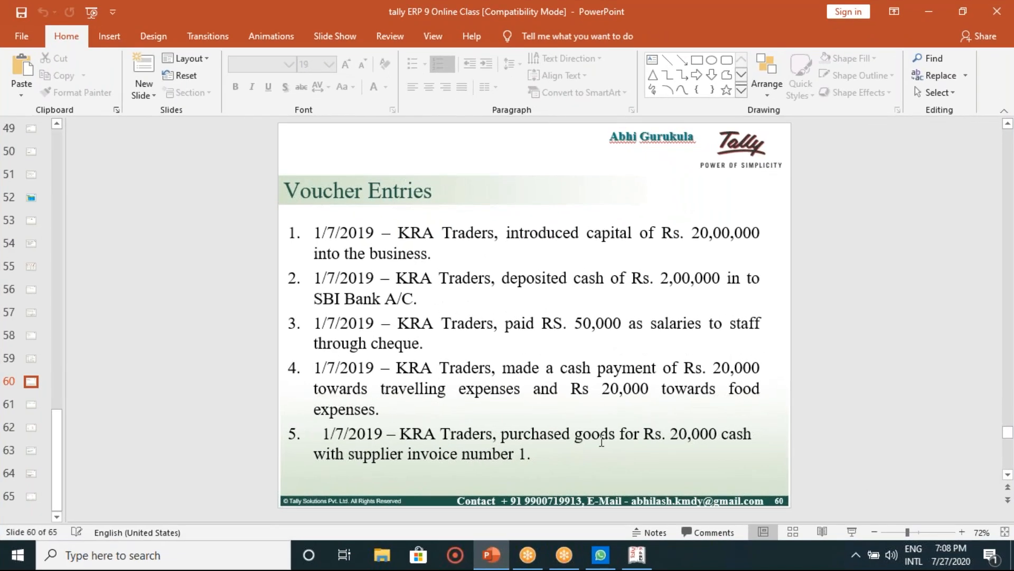
pyautogui.click(636, 555)
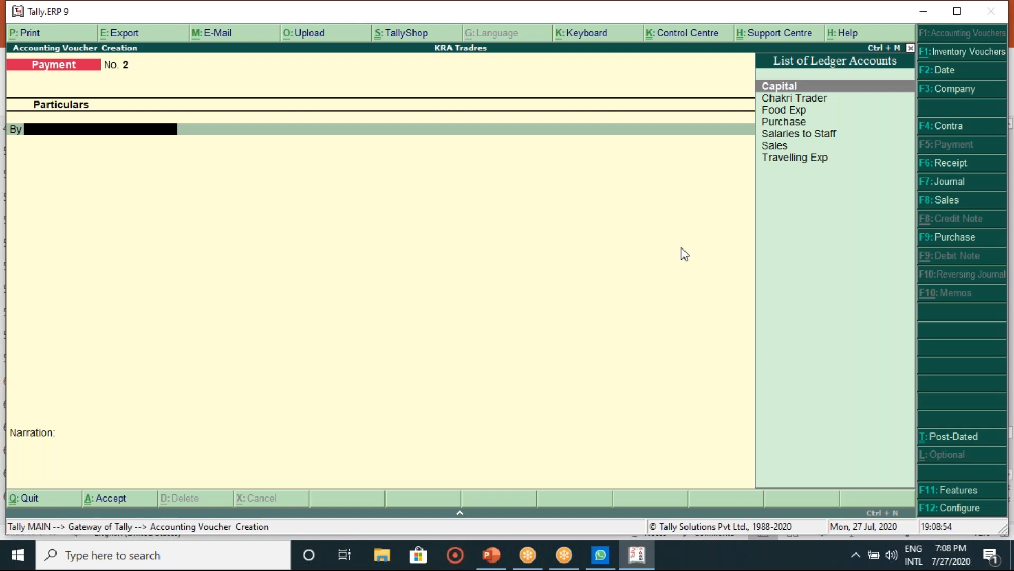
# Step: Debit Travelling Exp 20,000 on the first line of Payment No. 2
pyautogui.press('Down')
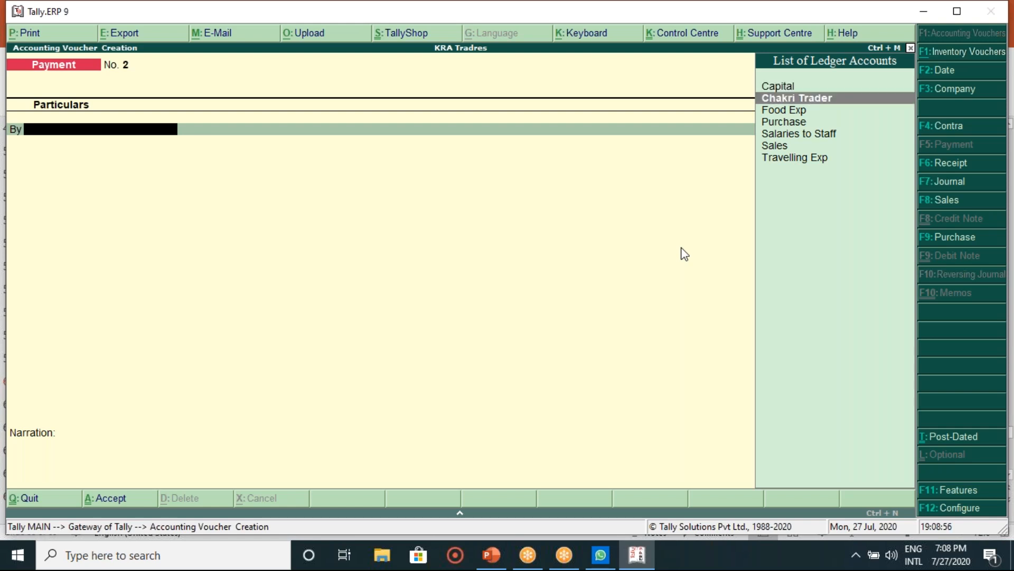
pyautogui.press('Down')
pyautogui.press('Down')
pyautogui.press('Down')
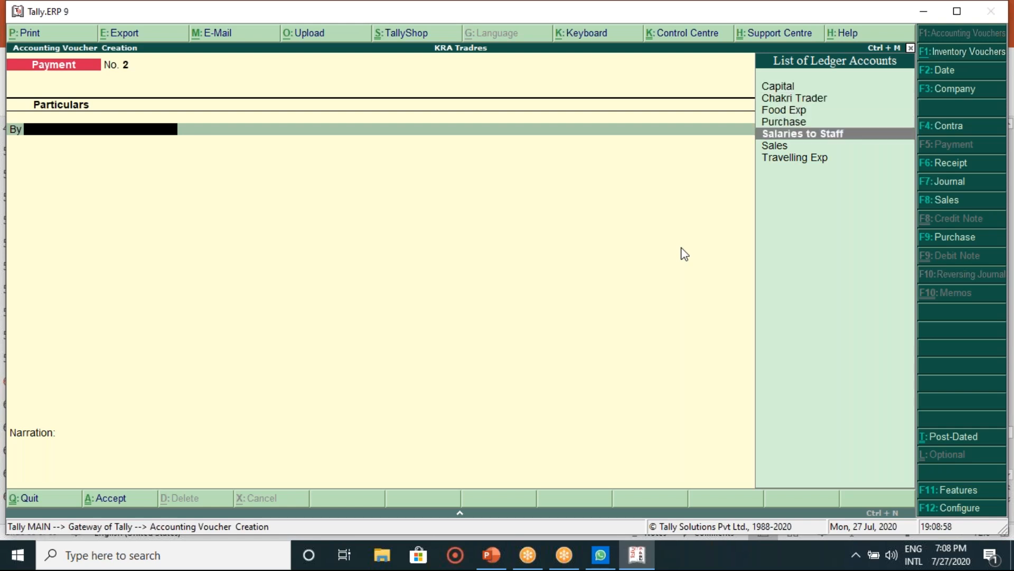
pyautogui.press('Up')
pyautogui.press('Up')
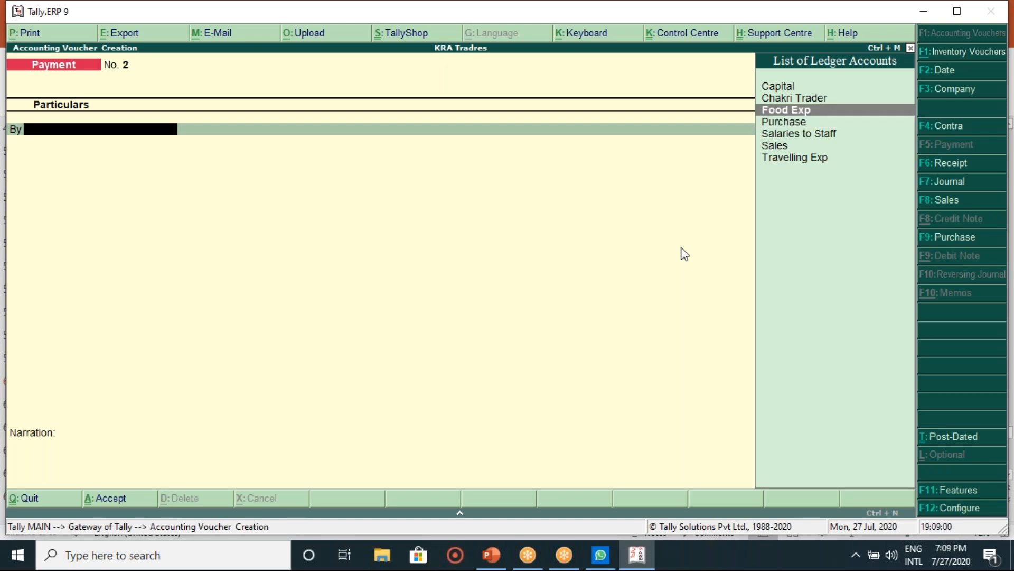
pyautogui.press('Down')
pyautogui.press('Down')
pyautogui.press('Down')
pyautogui.press('Down')
pyautogui.press('Return')
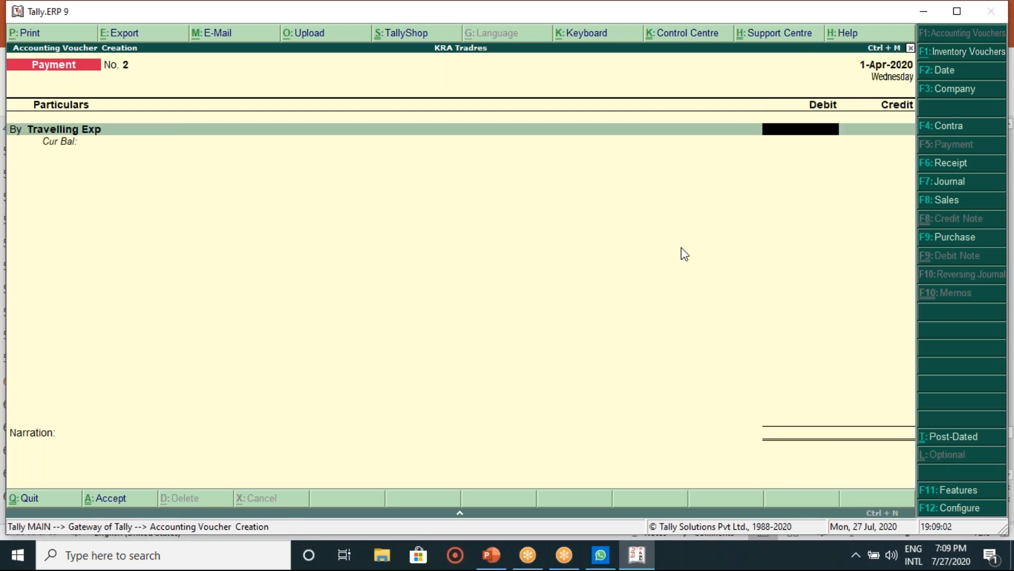
pyautogui.write('20000')
pyautogui.press('Return')
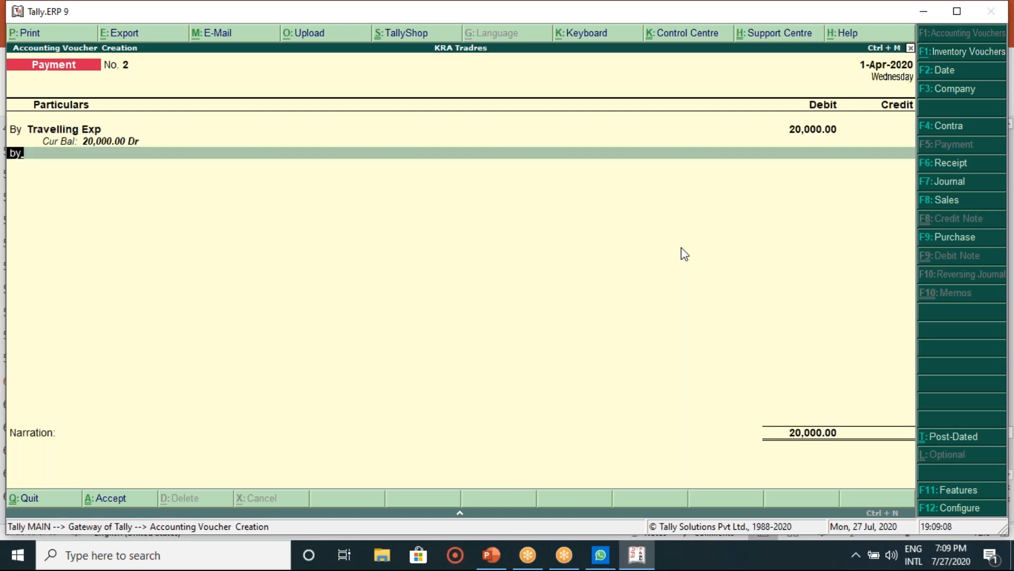
# Step: Add a second By line debiting Food Exp 20,000
pyautogui.press('b')
pyautogui.press('Return')
pyautogui.press('Escape')
pyautogui.write('to')
pyautogui.press('Return')
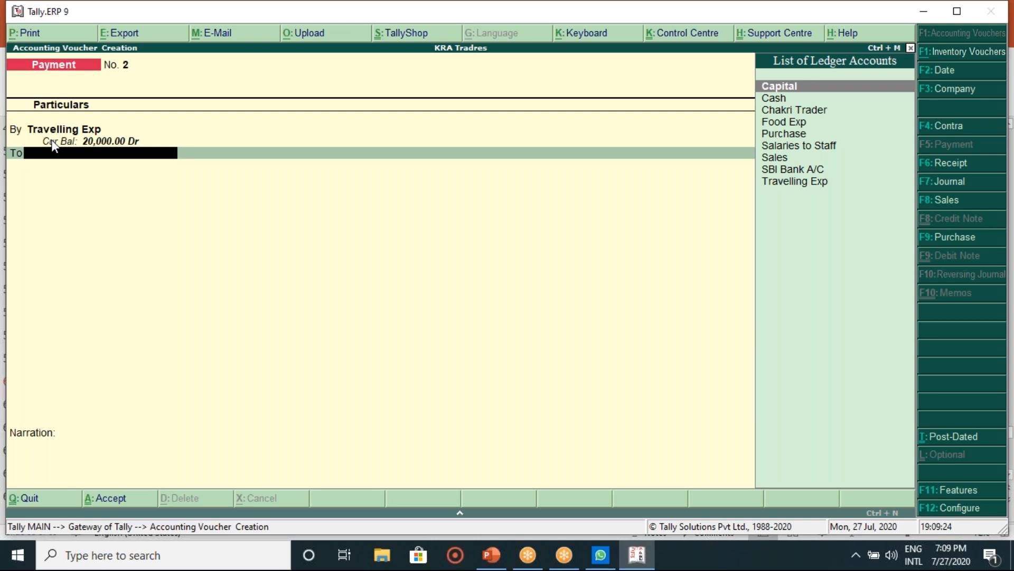
pyautogui.press('BackSpace')
pyautogui.write('by')
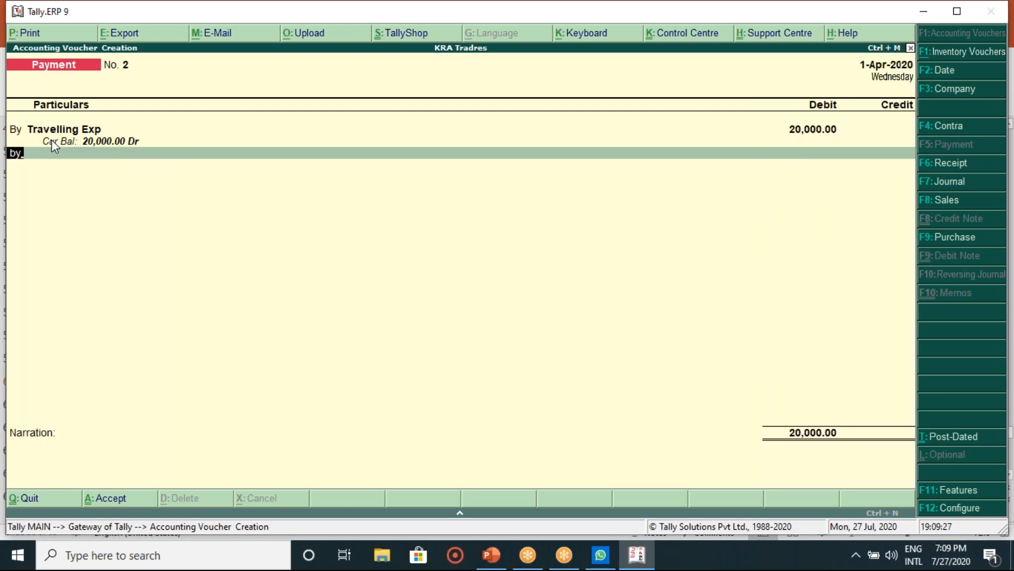
pyautogui.press('Return')
pyautogui.press('Down')
pyautogui.press('Down')
pyautogui.press('Down')
pyautogui.press('Down')
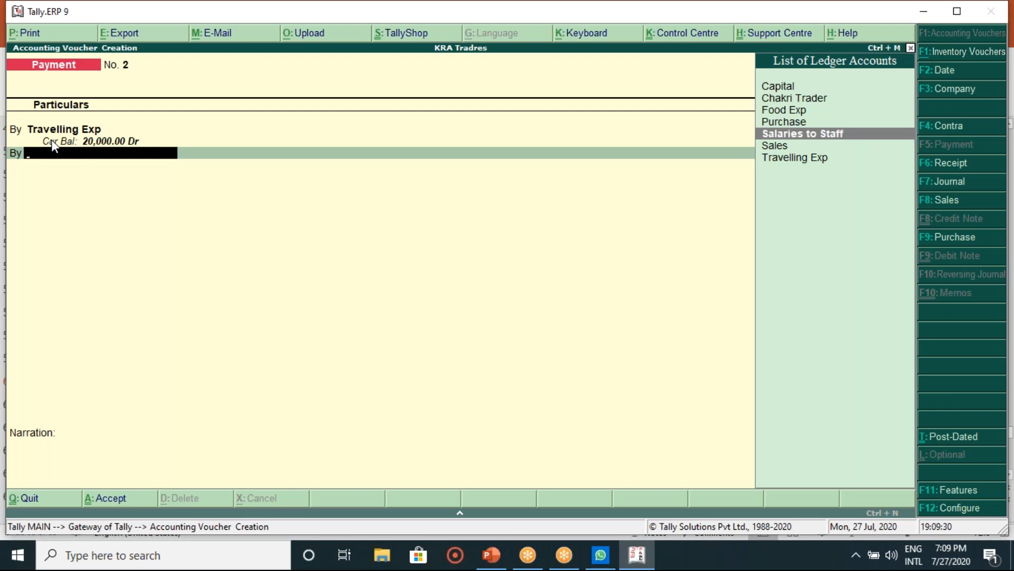
pyautogui.press('Up')
pyautogui.press('Up')
pyautogui.press('Return')
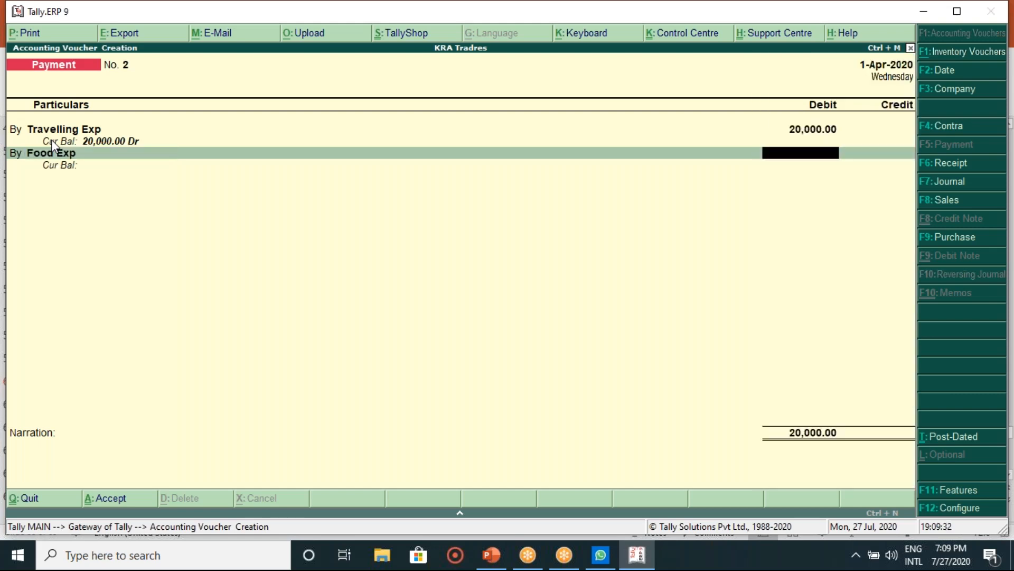
pyautogui.write('20000')
pyautogui.press('Return')
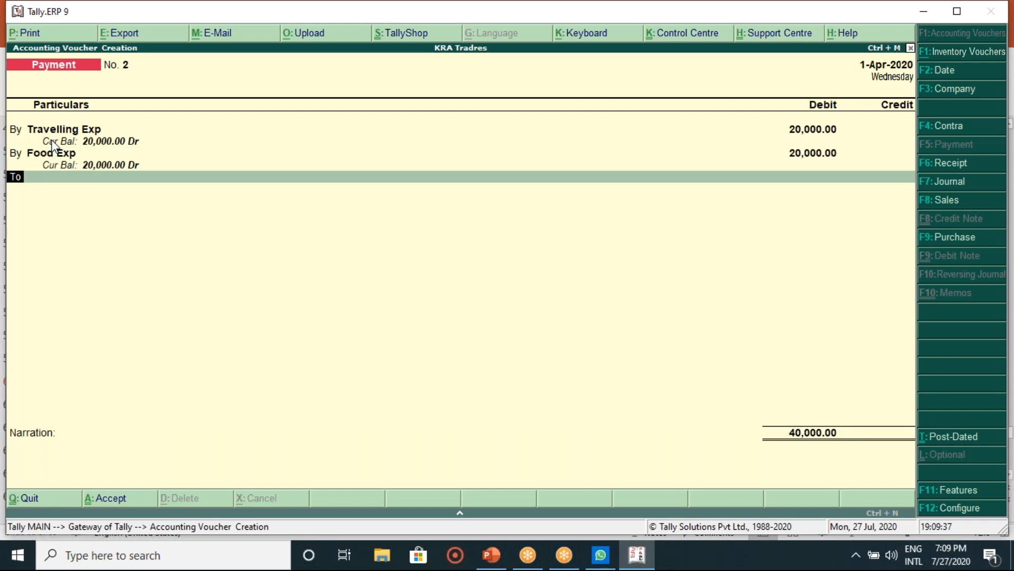
# Step: Credit Cash 40,000 and save Payment voucher No. 2
pyautogui.press('Return')
pyautogui.press('Down')
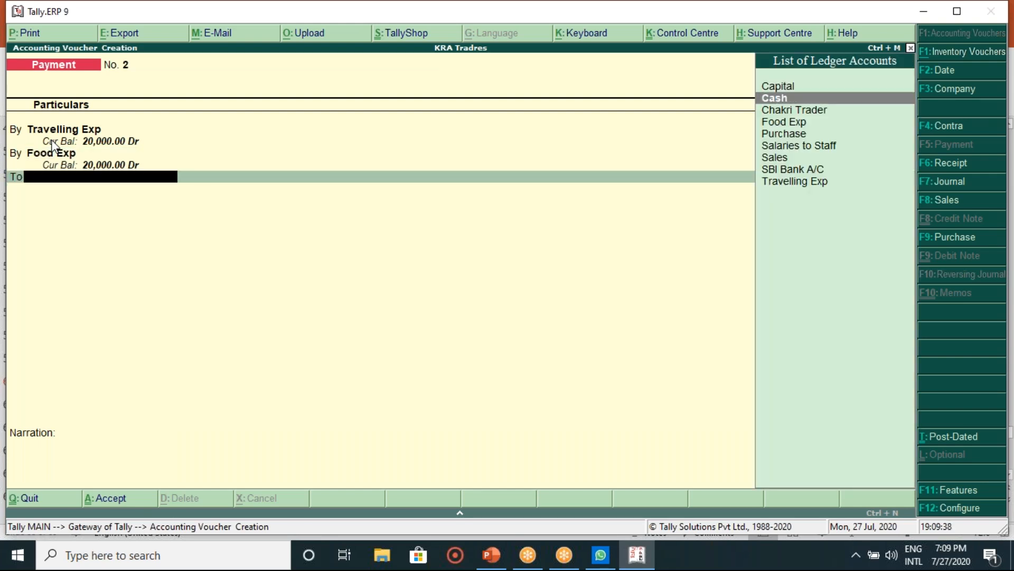
pyautogui.press('Return')
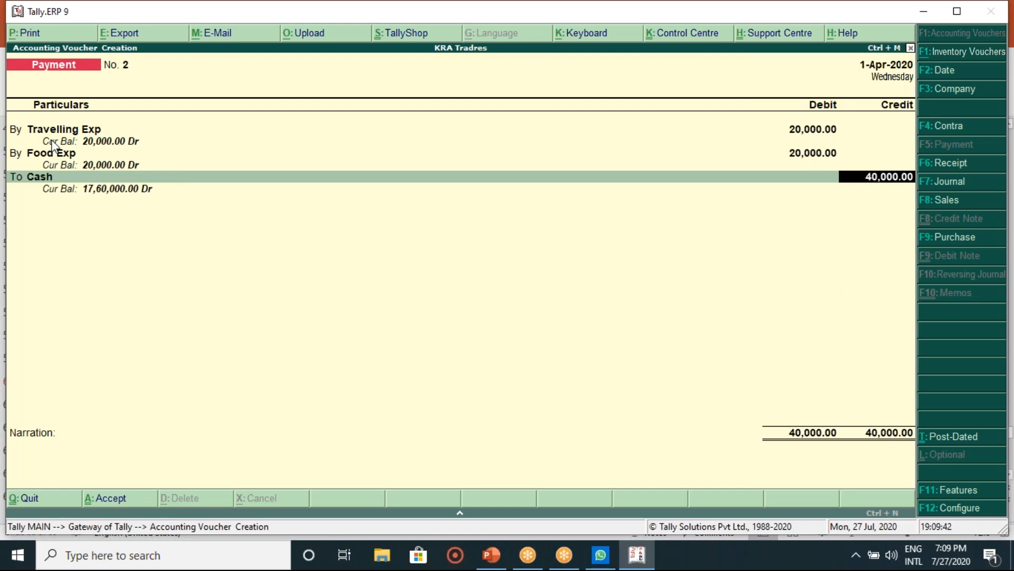
pyautogui.press('Return')
pyautogui.press('Return')
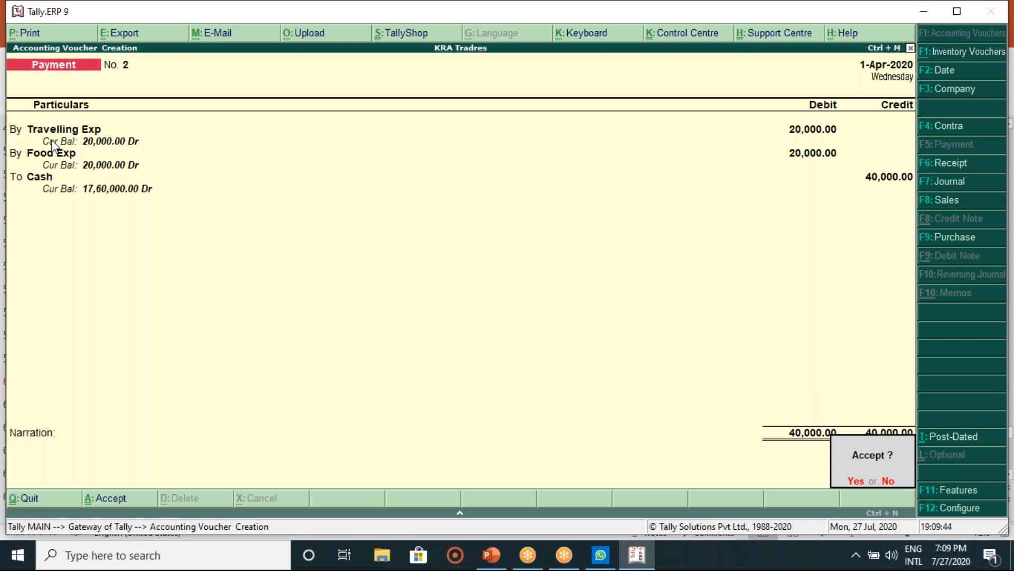
pyautogui.press('Return')
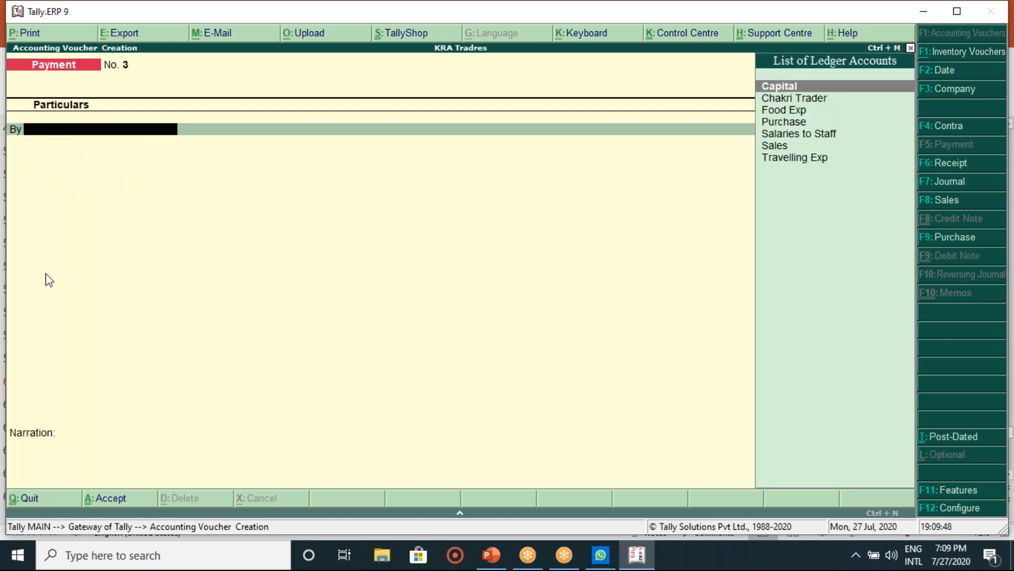
# Step: Read the purchase entry on slide 60, then switch Tally to a Purchase voucher
pyautogui.click(495, 566)
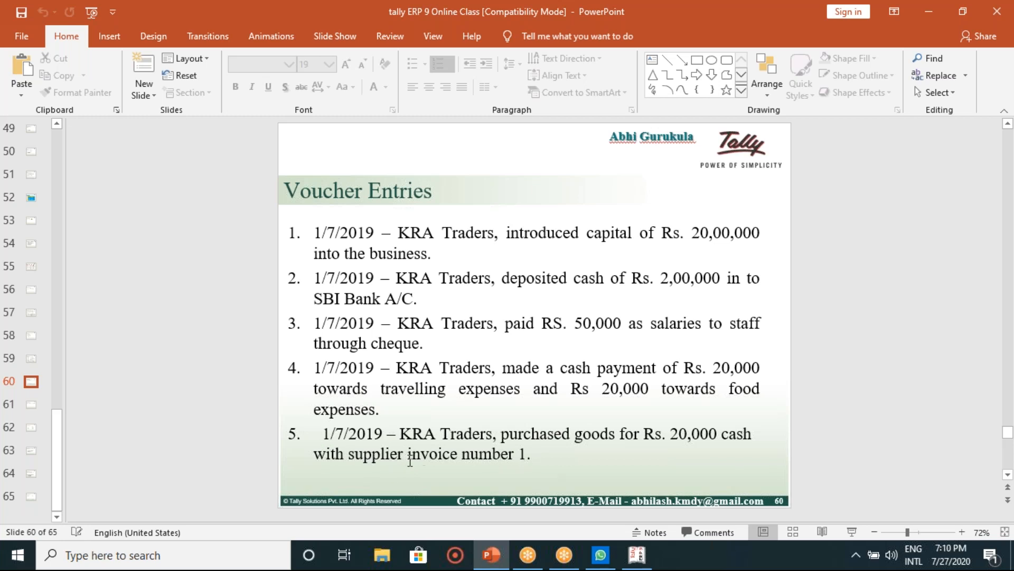
pyautogui.click(635, 552)
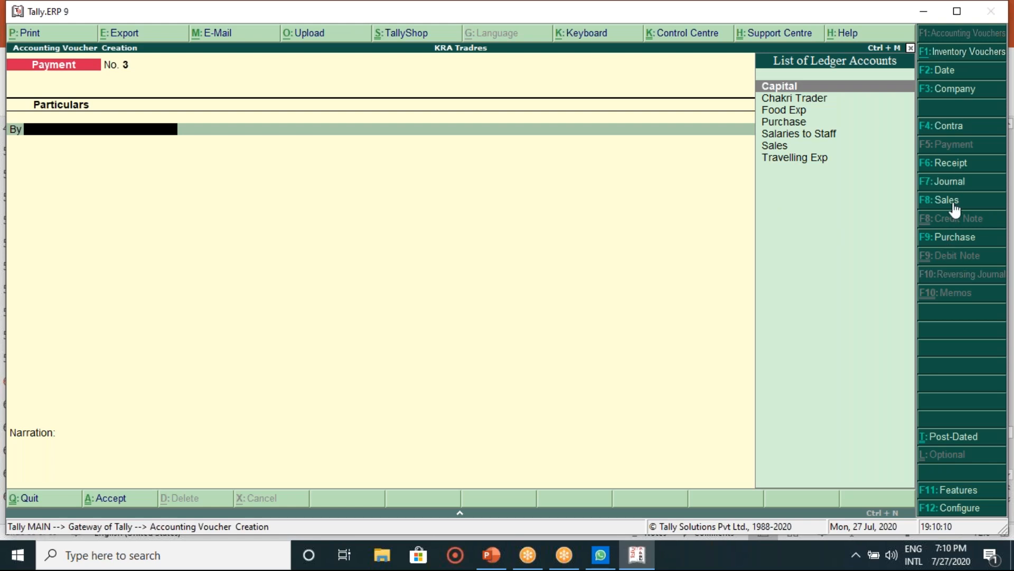
pyautogui.click(953, 240)
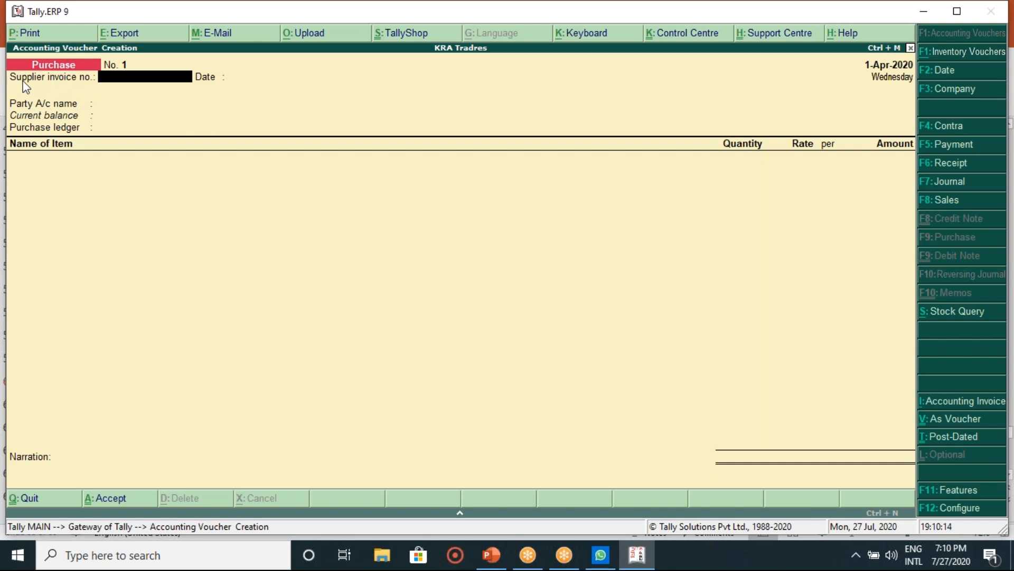
# Step: Enter supplier invoice number 1 and switch the Purchase voucher to As Voucher layout
pyautogui.write('1')
pyautogui.press('Return')
pyautogui.press('BackSpace')
pyautogui.write('20')
pyautogui.press('Return')
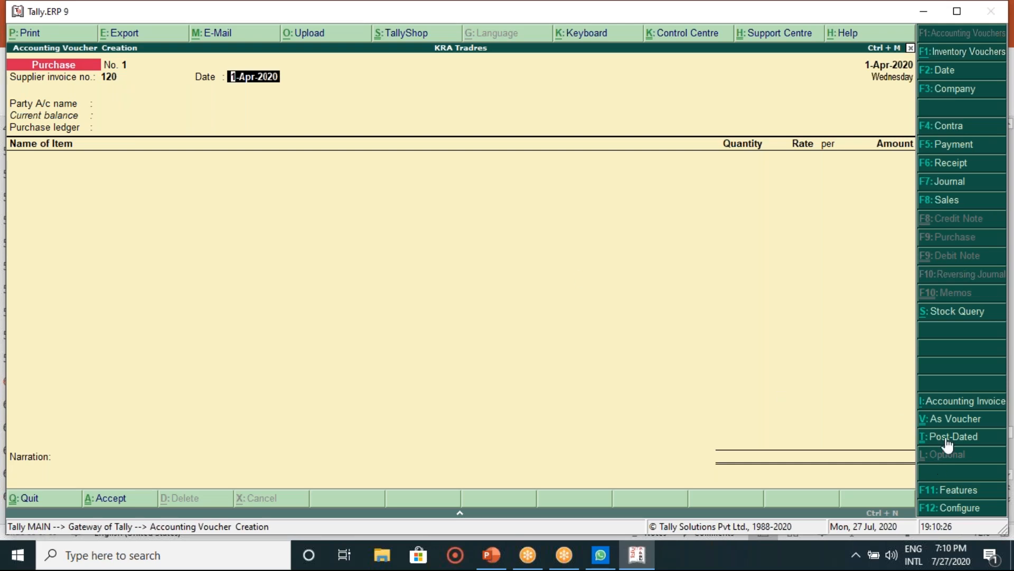
pyautogui.click(951, 420)
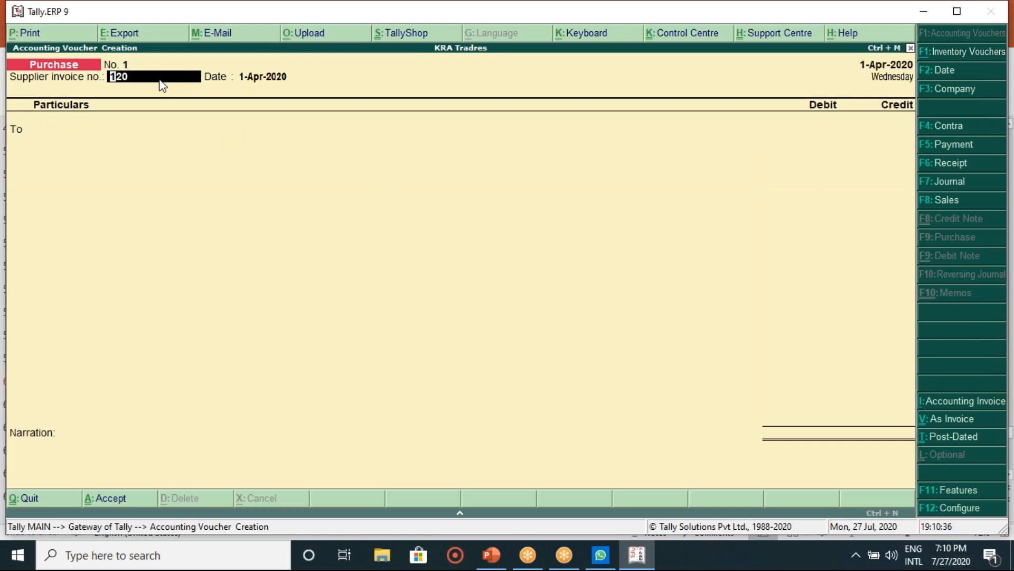
pyautogui.press('BackSpace')
pyautogui.press('BackSpace')
pyautogui.press('Return')
pyautogui.press('Return')
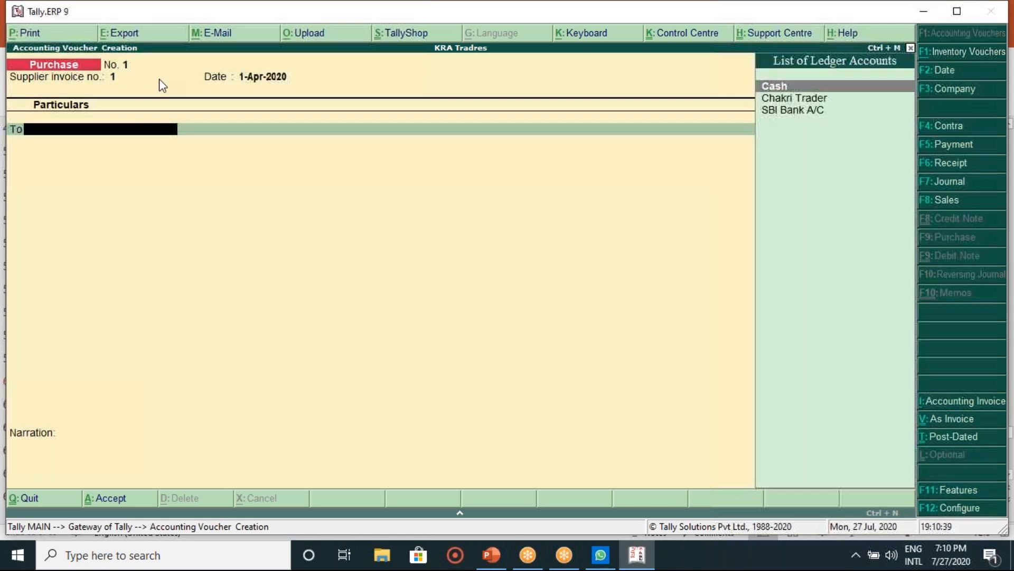
# Step: Credit Cash 20,000, debit Purchase, skip inventory allocations and save Purchase No. 1
pyautogui.click(491, 555)
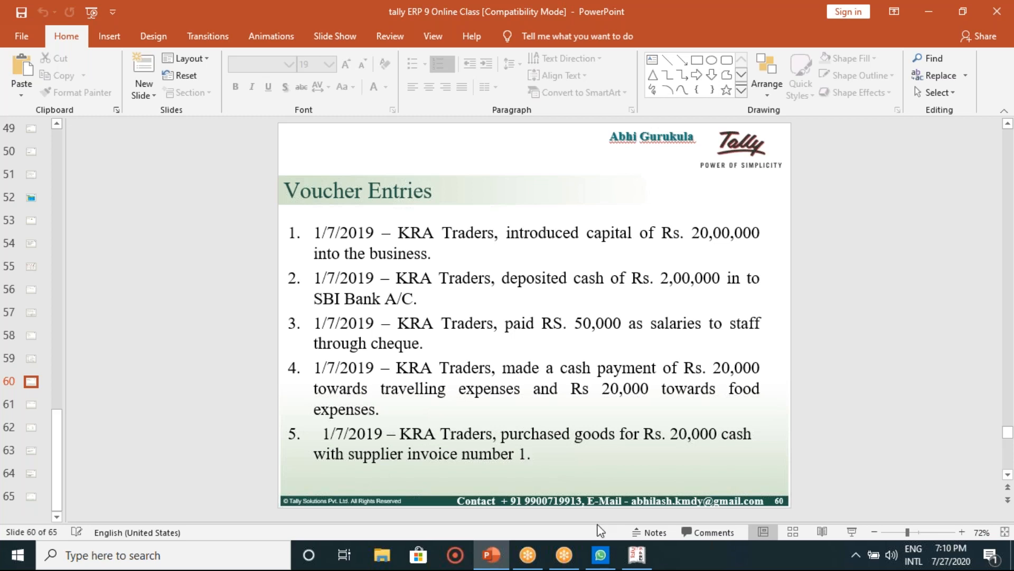
pyautogui.moveTo(636, 555)
pyautogui.click(620, 493)
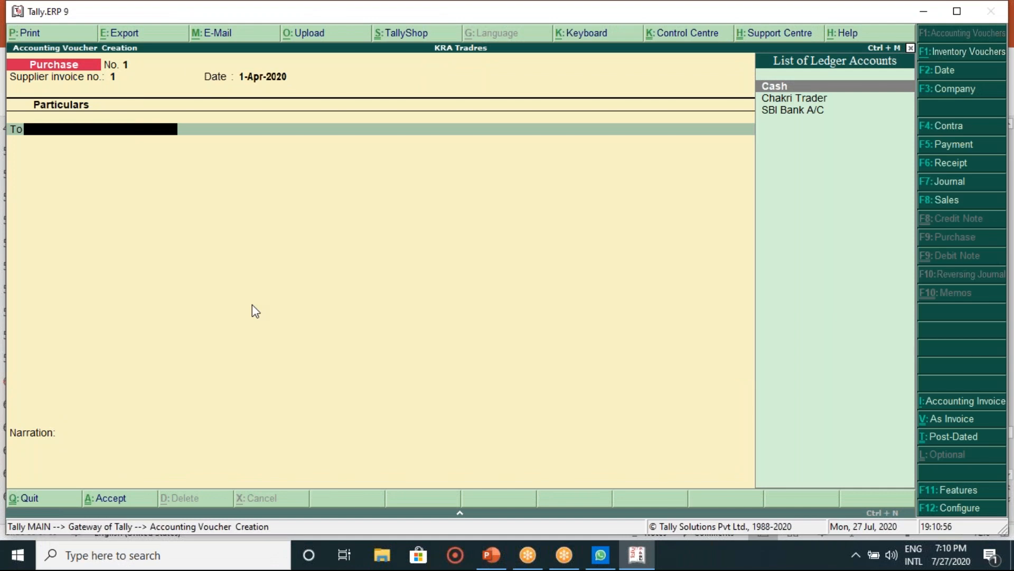
pyautogui.press('Return')
pyautogui.press('Return')
pyautogui.press('Return')
pyautogui.press('Return')
pyautogui.press('Return')
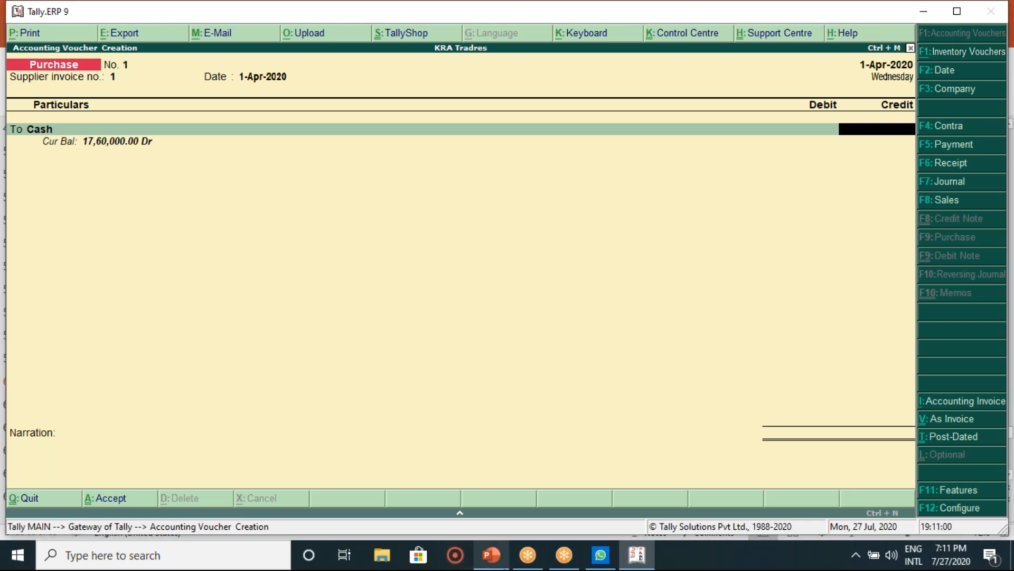
pyautogui.click(491, 554)
pyautogui.hotkey('alt', 'Tab')
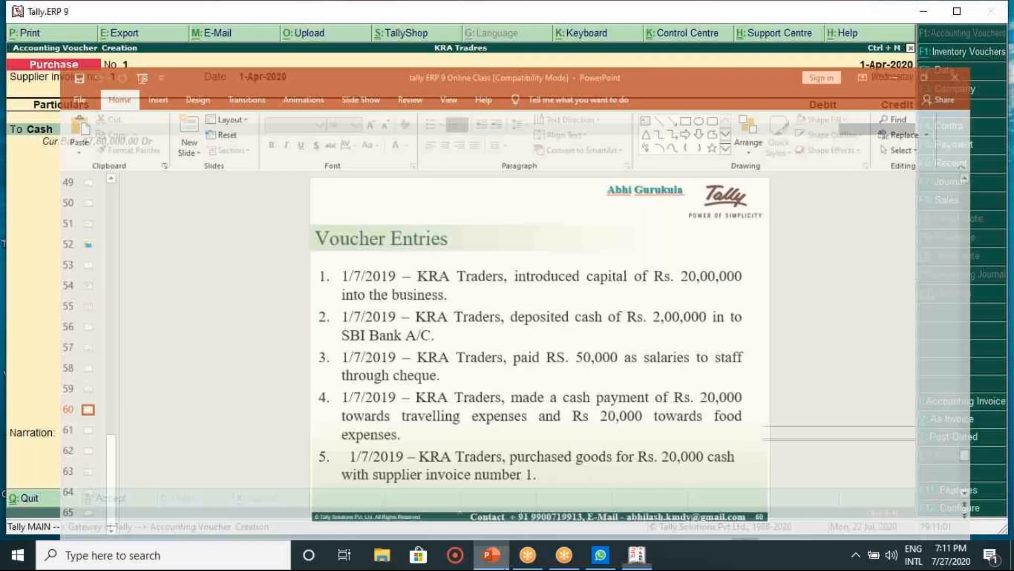
pyautogui.write('20000')
pyautogui.press('Return')
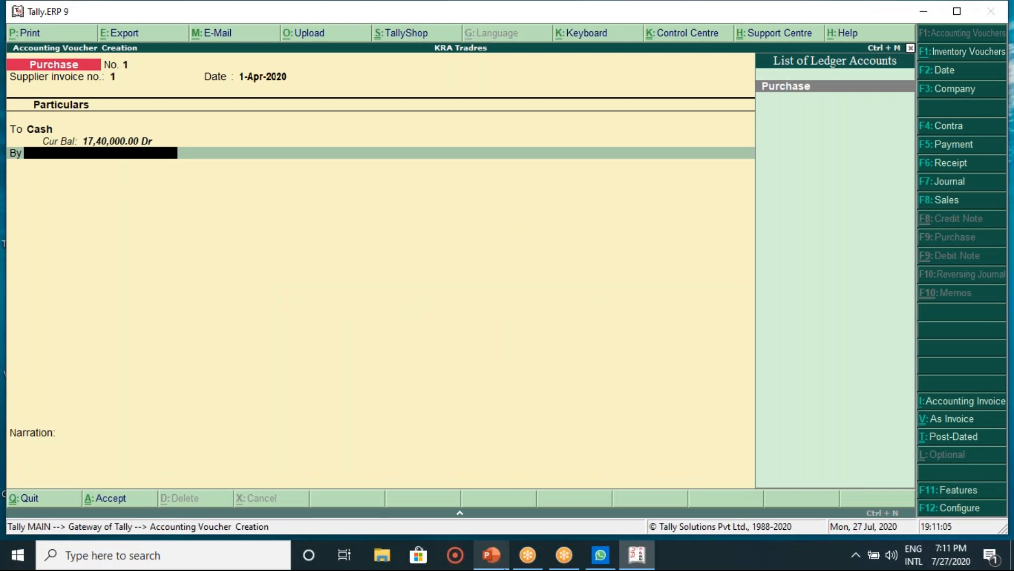
pyautogui.press('Return')
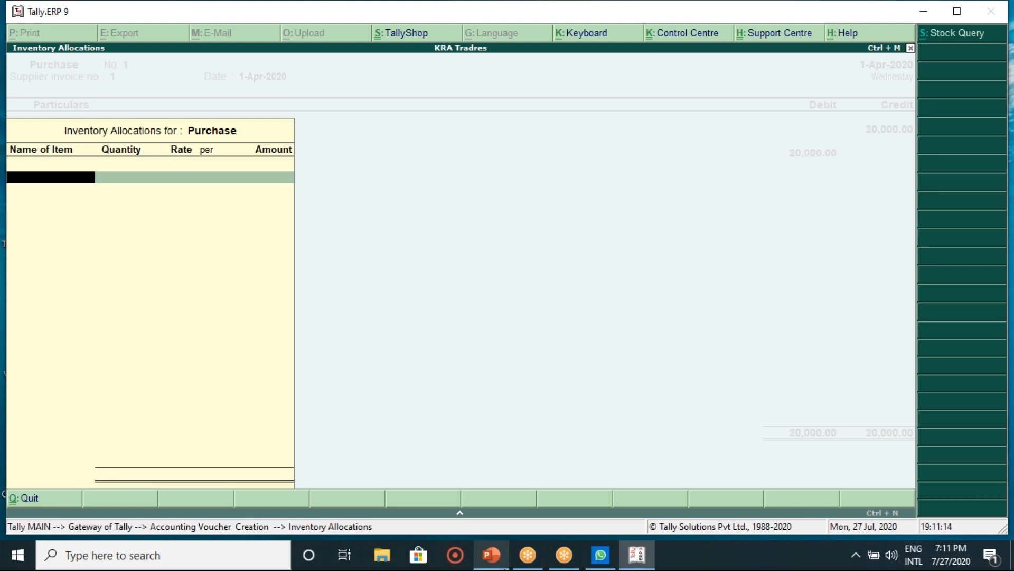
pyautogui.press('Return')
pyautogui.press('Return')
pyautogui.press('Return')
pyautogui.press('Return')
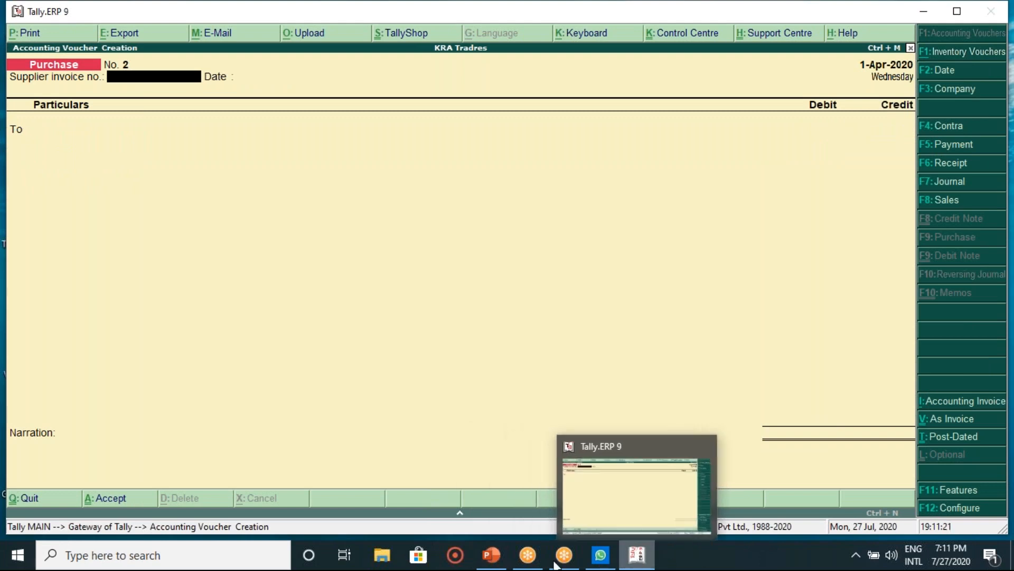
# Step: Look over the sales and goods-return entries on slide 61, then return to Tally
pyautogui.click(490, 565)
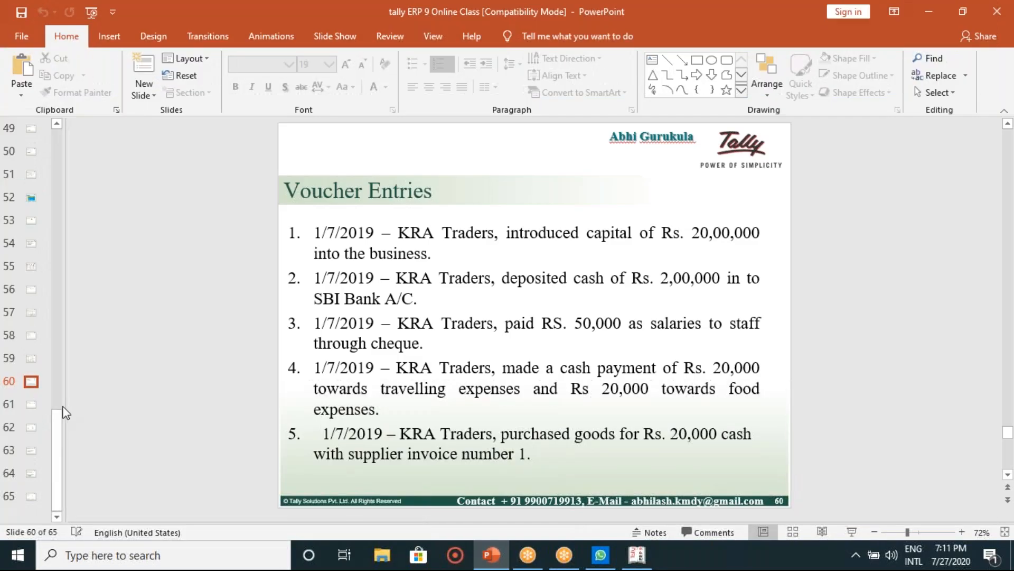
pyautogui.click(30, 407)
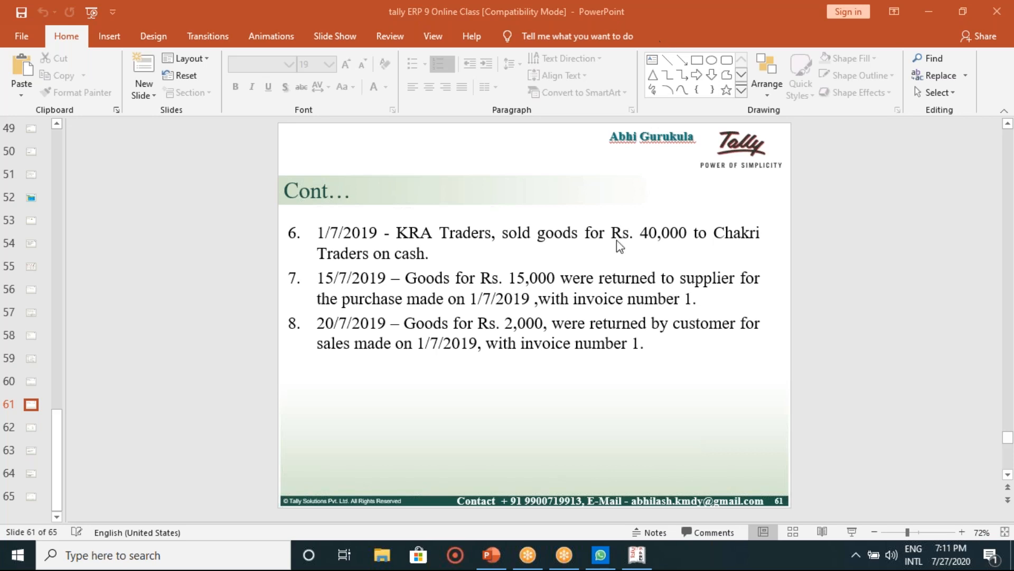
pyautogui.click(639, 556)
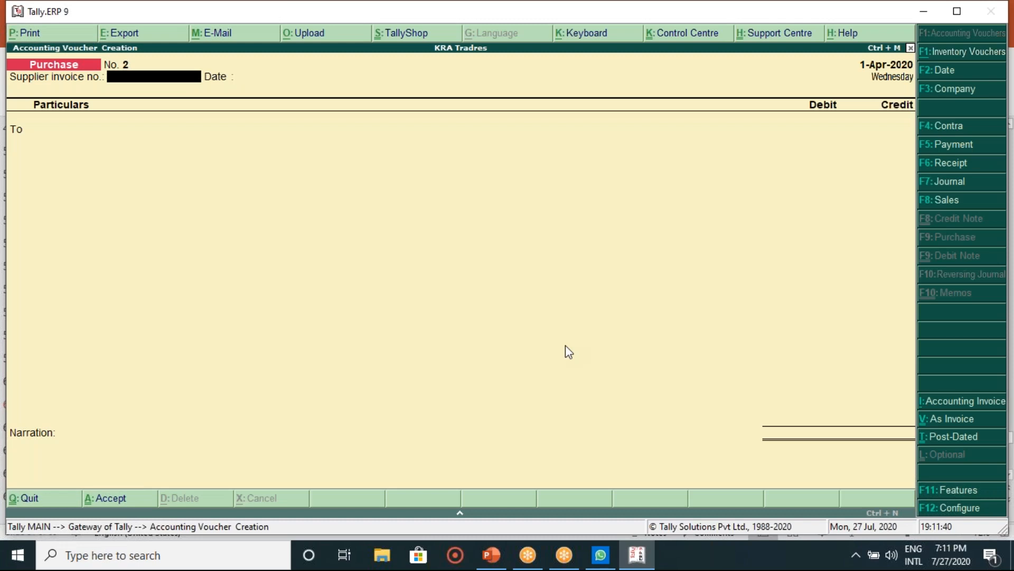
# Step: Enter Cash as the credited account on Purchase voucher No. 2
pyautogui.press('Return')
pyautogui.press('Return')
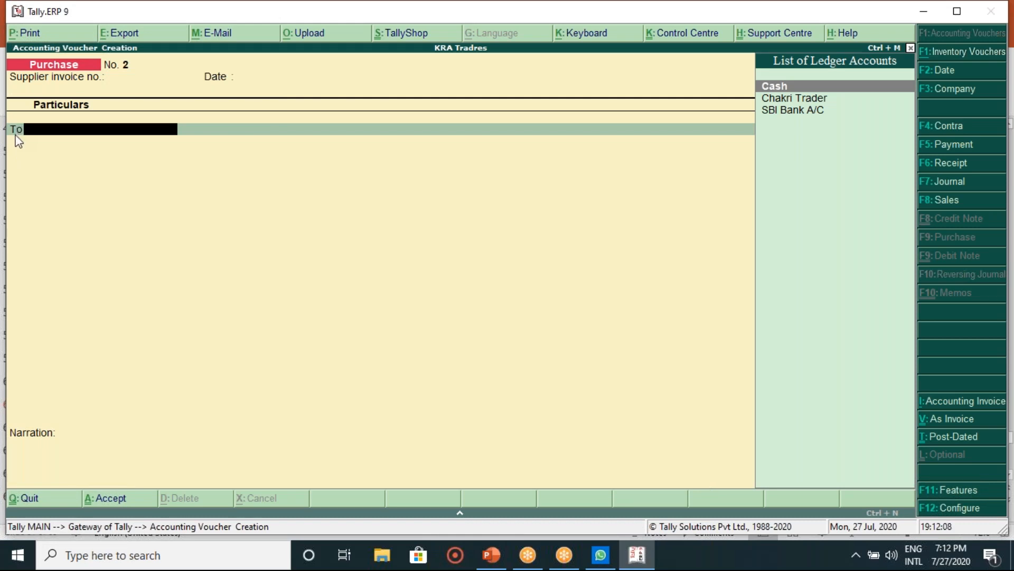
pyautogui.press('Return')
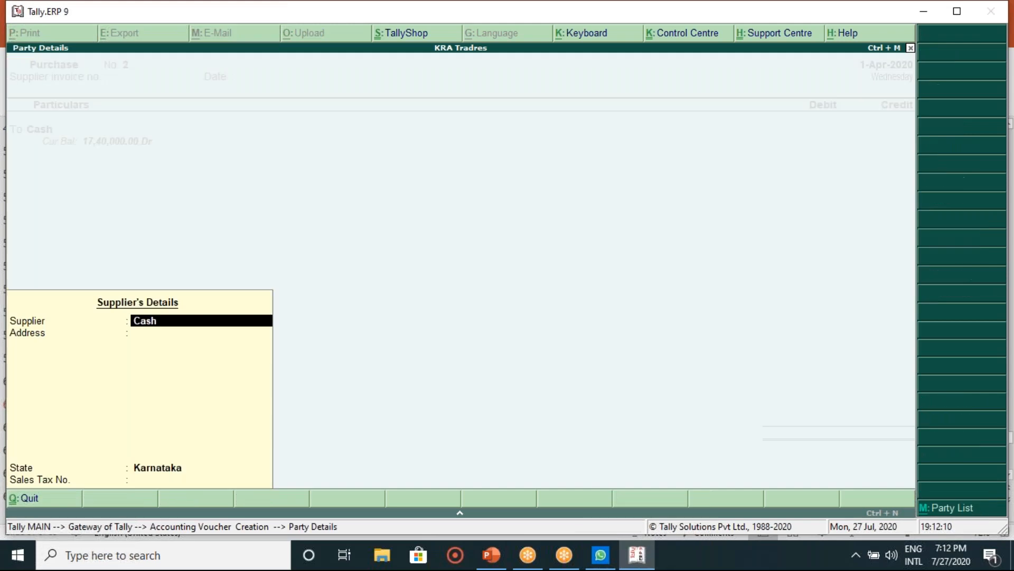
pyautogui.press('Escape')
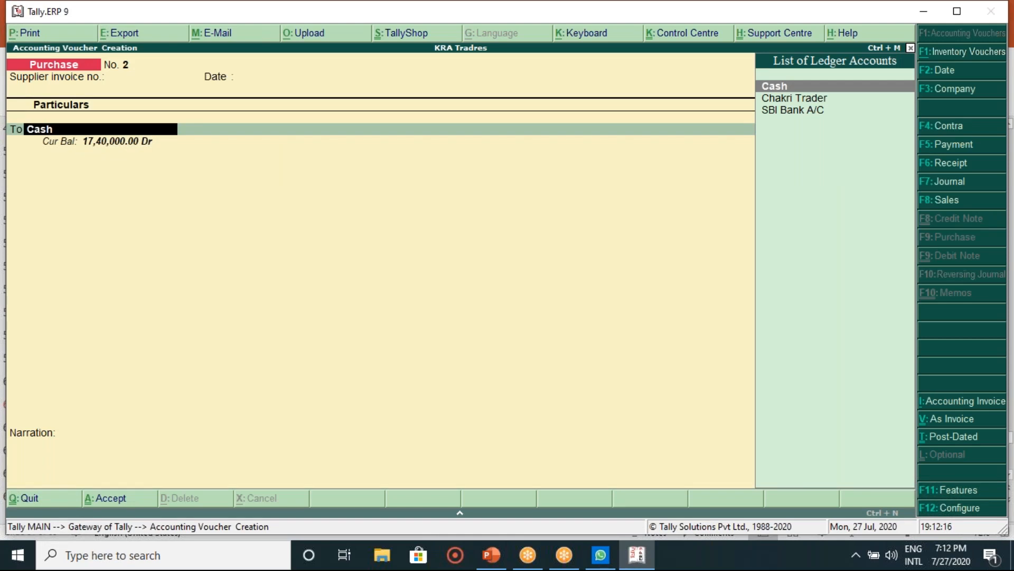
# Step: Check the sales entry on the slide and switch Tally to a new Sales voucher
pyautogui.click(492, 556)
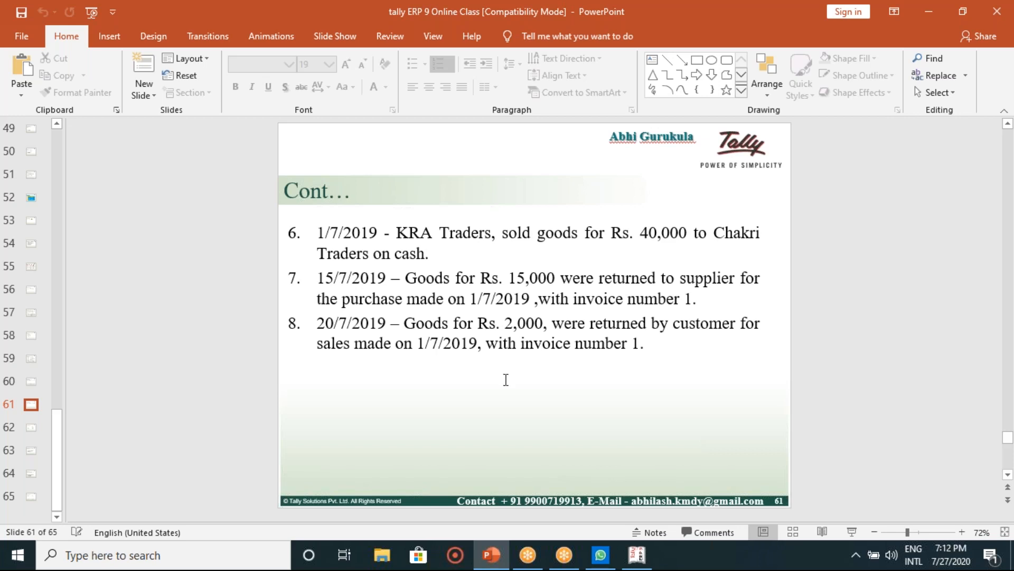
pyautogui.click(637, 555)
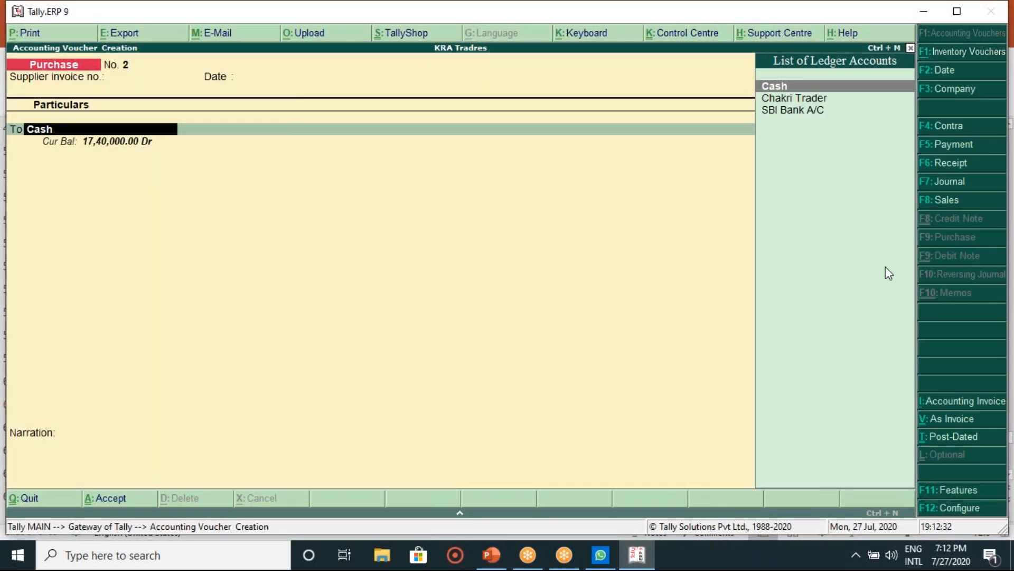
pyautogui.click(966, 202)
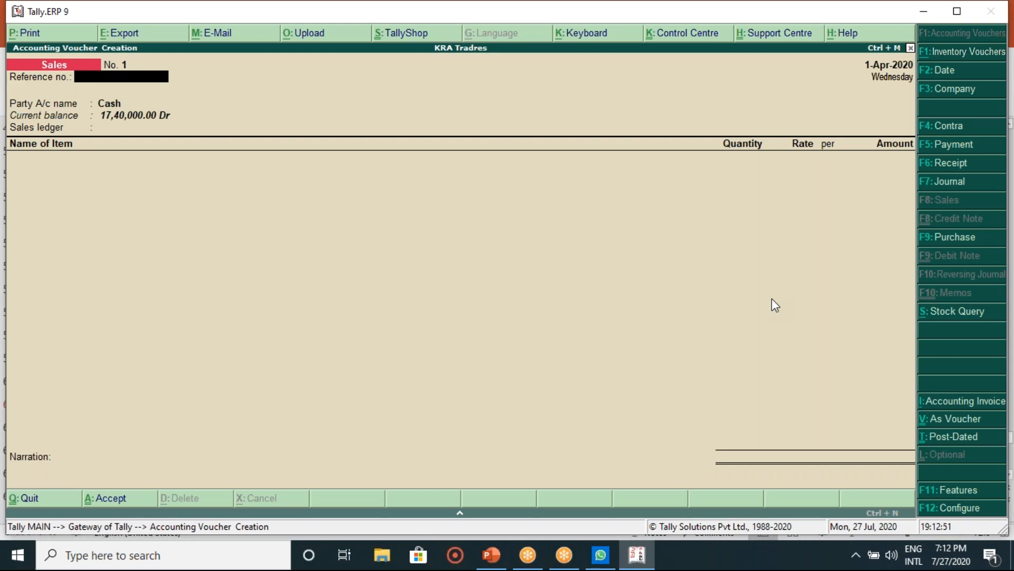
# Step: Switch Sales voucher No. 1 to the debit/credit layout and debit Chakri Trader
pyautogui.press('Return')
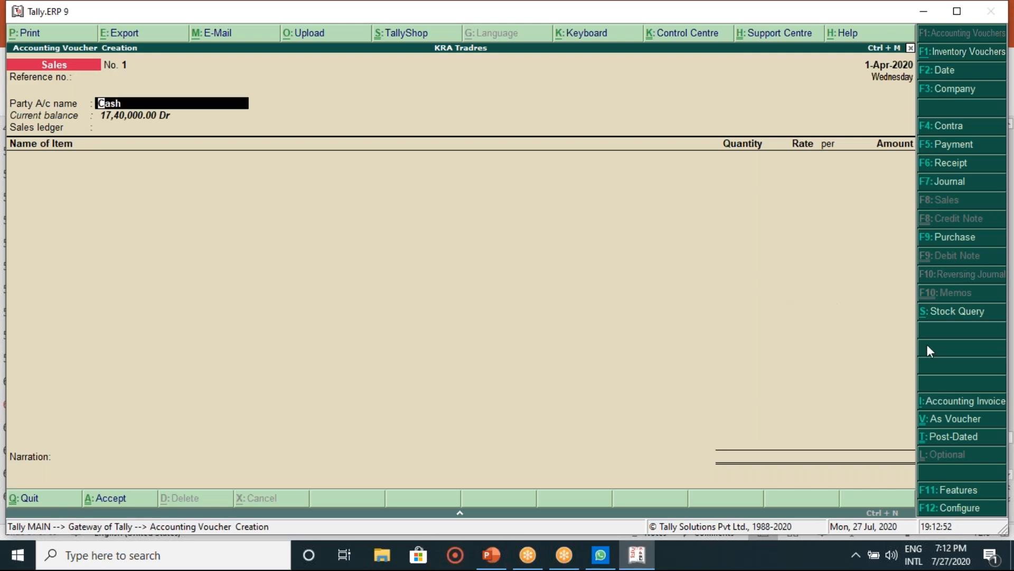
pyautogui.click(937, 423)
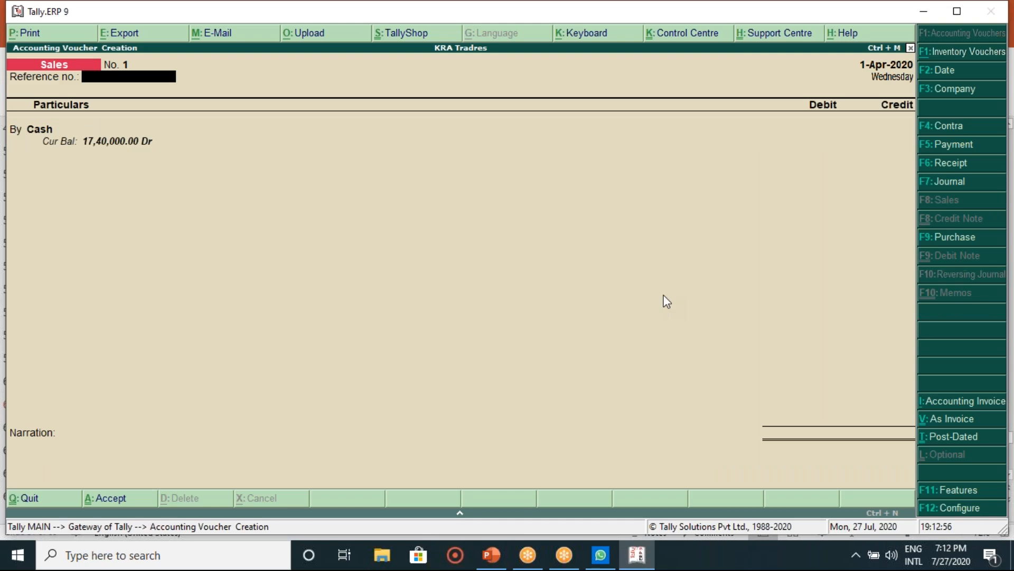
pyautogui.press('Return')
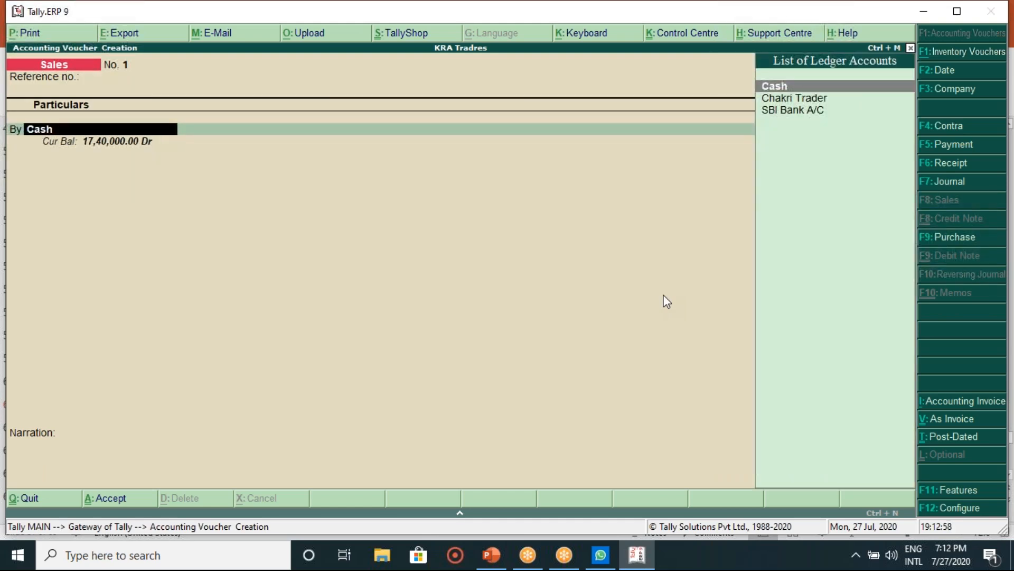
pyautogui.press('Down')
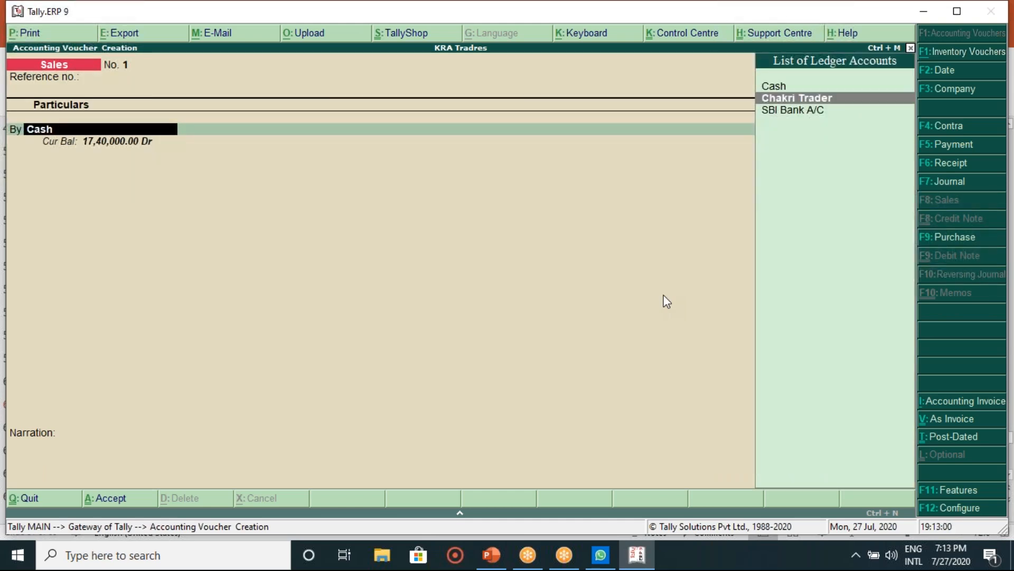
pyautogui.press('Return')
pyautogui.press('Return')
pyautogui.press('Return')
pyautogui.press('Return')
pyautogui.press('Return')
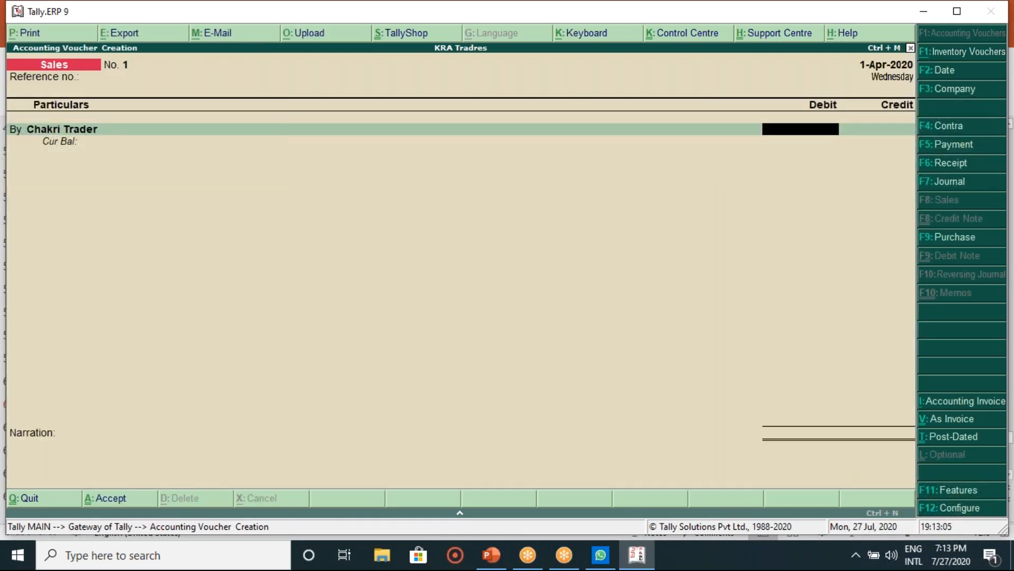
# Step: Enter 40000 for Chakri Trader, credit Sales, save the voucher and view slide 61
pyautogui.moveTo(488, 558)
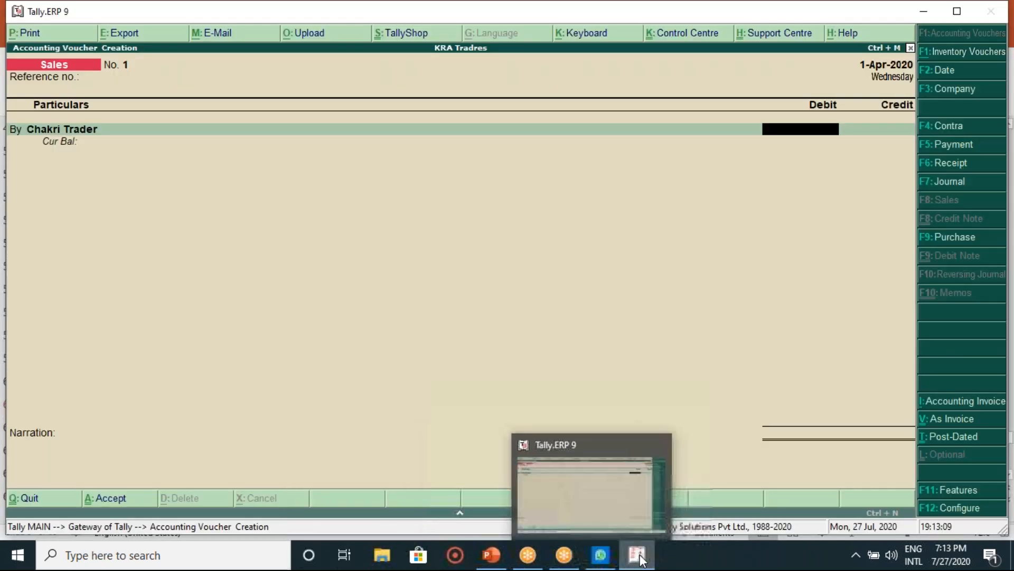
pyautogui.click(640, 558)
pyautogui.click(633, 563)
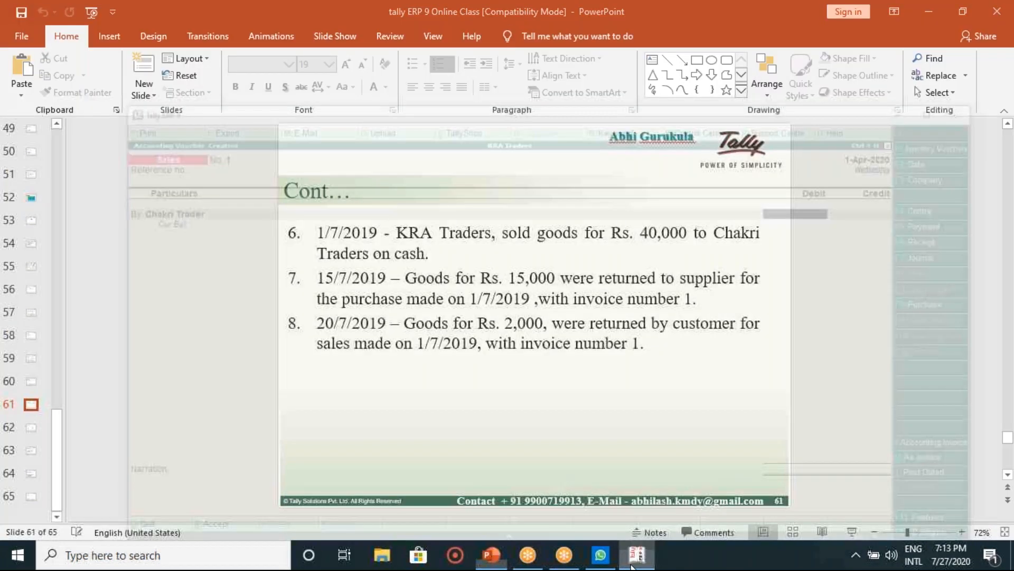
pyautogui.write('40000')
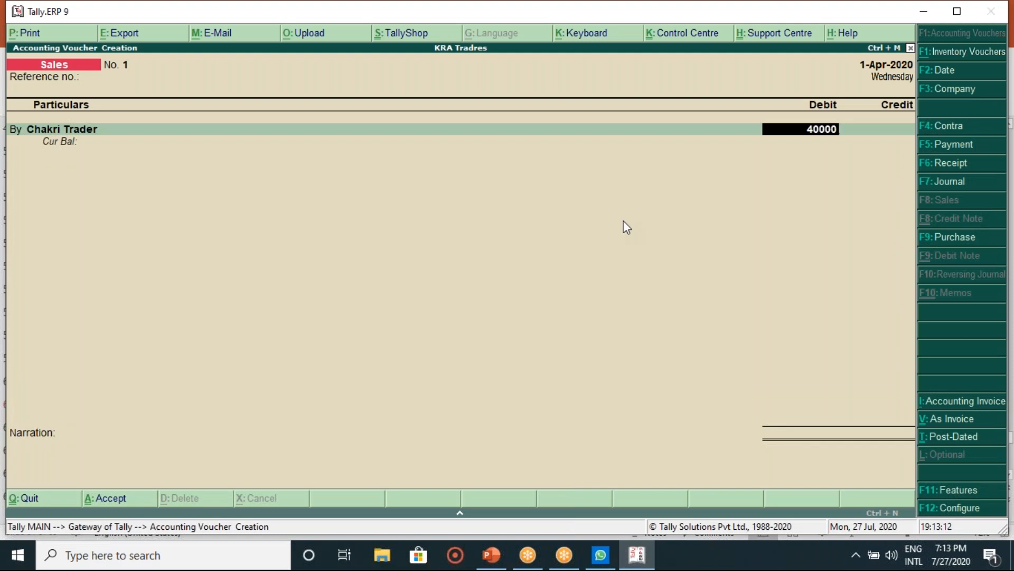
pyautogui.press('Return')
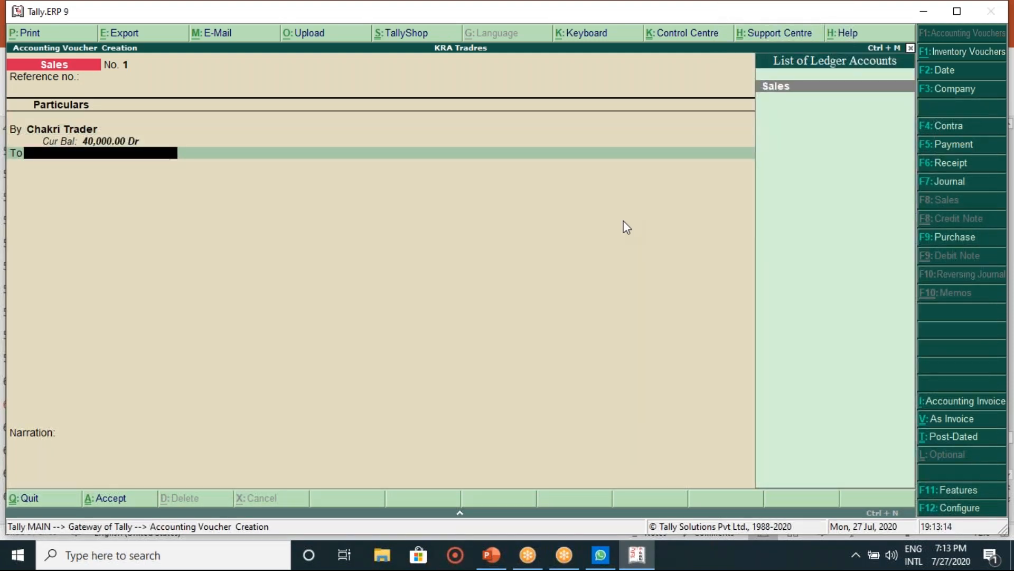
pyautogui.press('Return')
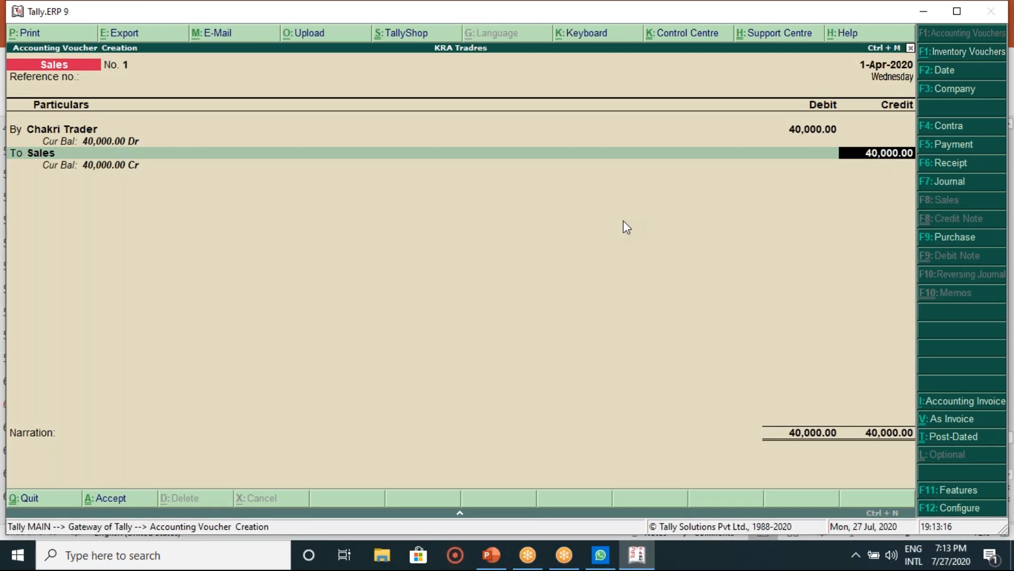
pyautogui.press('Return')
pyautogui.press('Return')
pyautogui.press('Return')
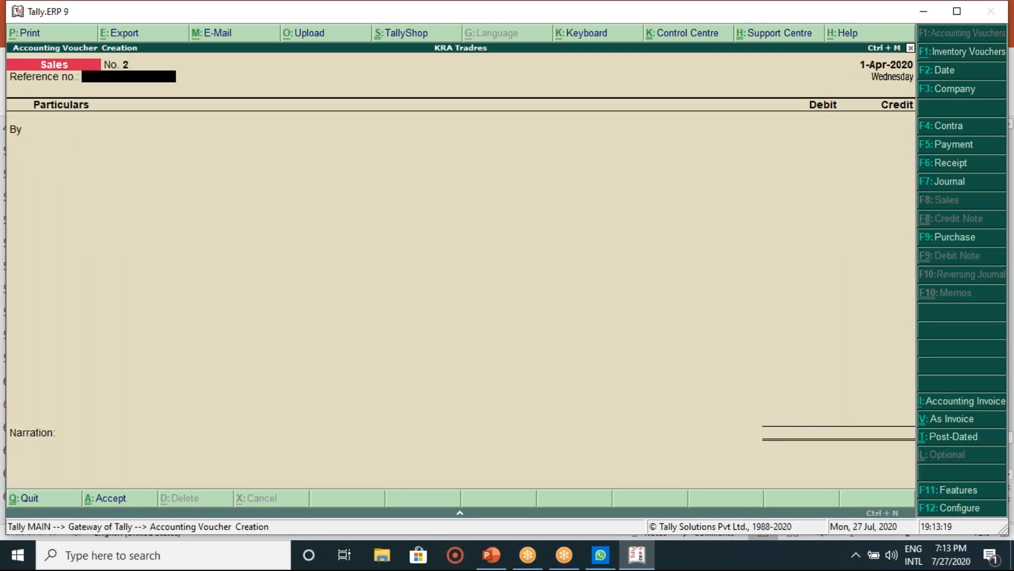
pyautogui.click(491, 555)
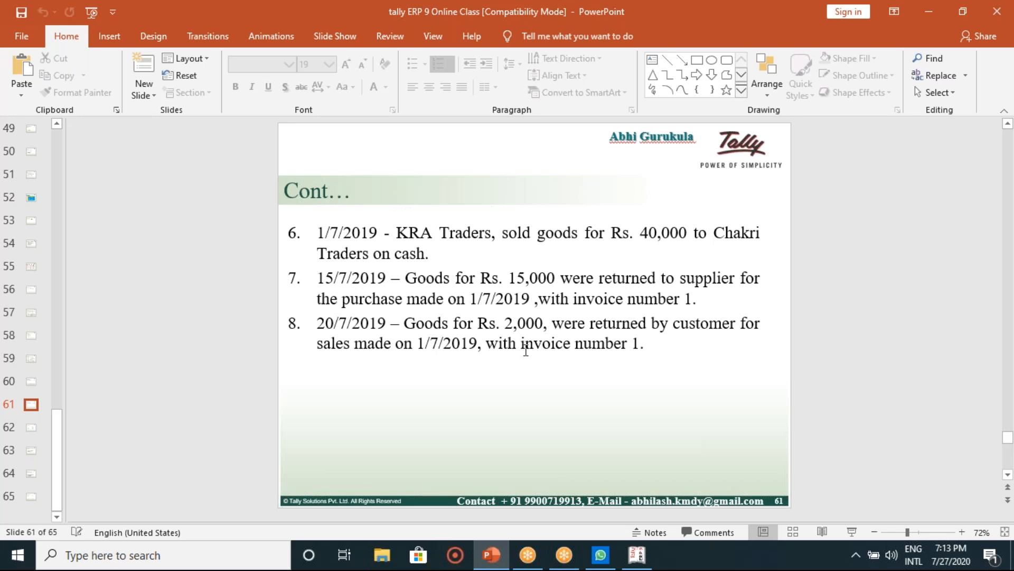
# Step: Return to Tally and open F11 Accounting Features for KRA Tradres
pyautogui.click(646, 561)
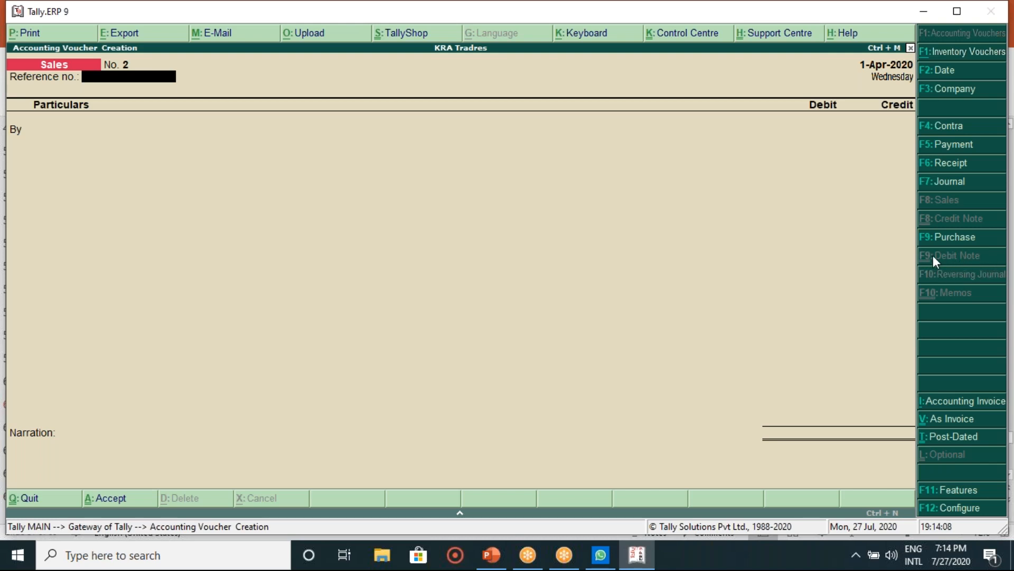
pyautogui.click(962, 491)
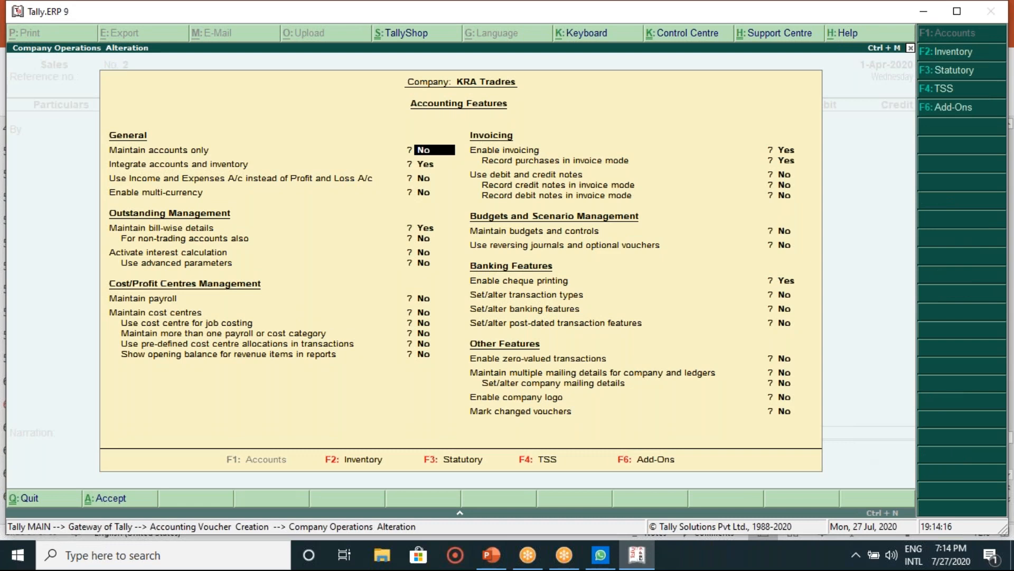
# Step: Set 'Use debit and credit notes' to Yes and confirm the Accounting Features with Ctrl+A
pyautogui.press('Return')
pyautogui.press('Return')
pyautogui.press('Return')
pyautogui.press('Return')
pyautogui.press('Return')
pyautogui.press('Return')
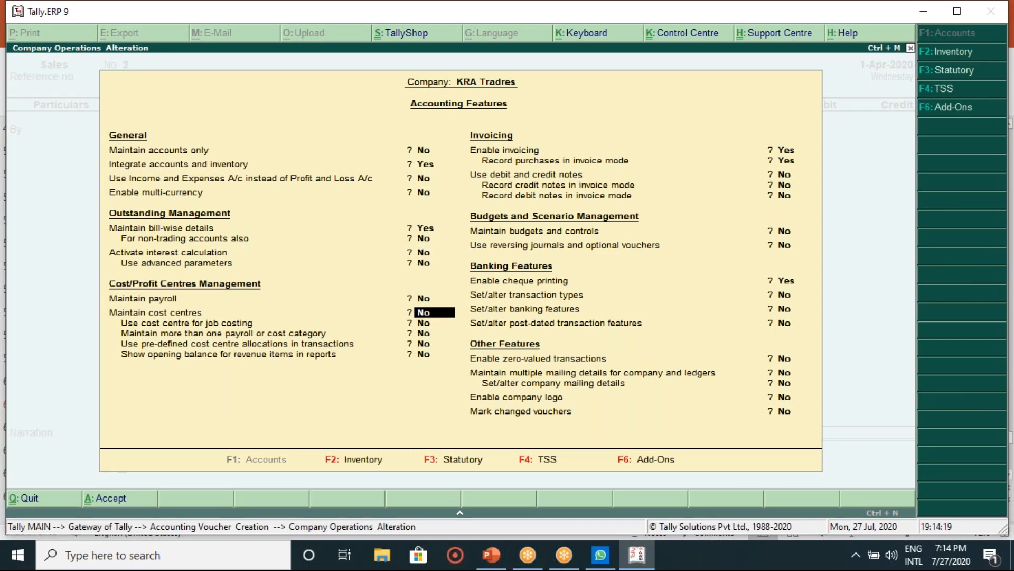
pyautogui.press('Return')
pyautogui.press('Return')
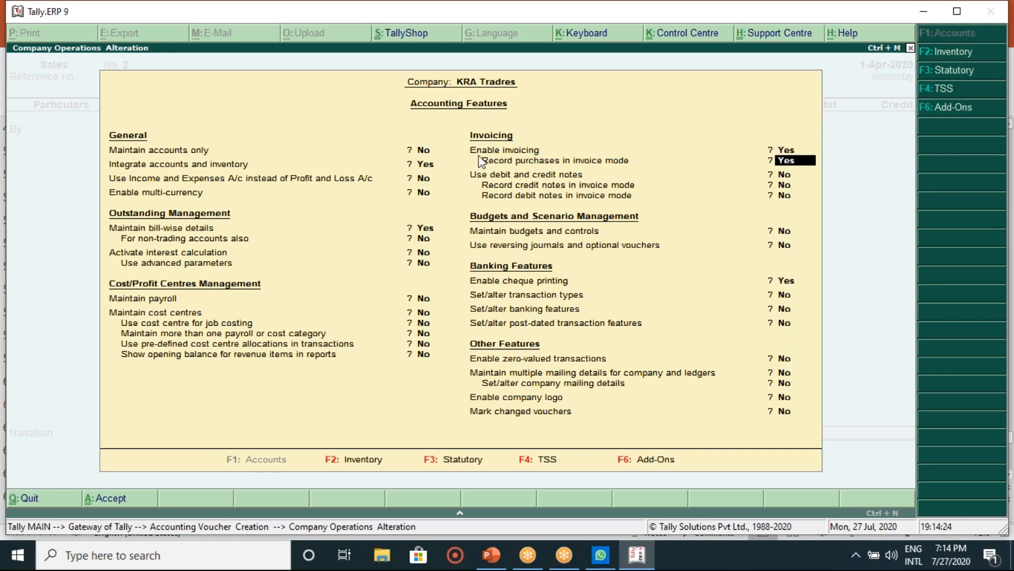
pyautogui.press('Return')
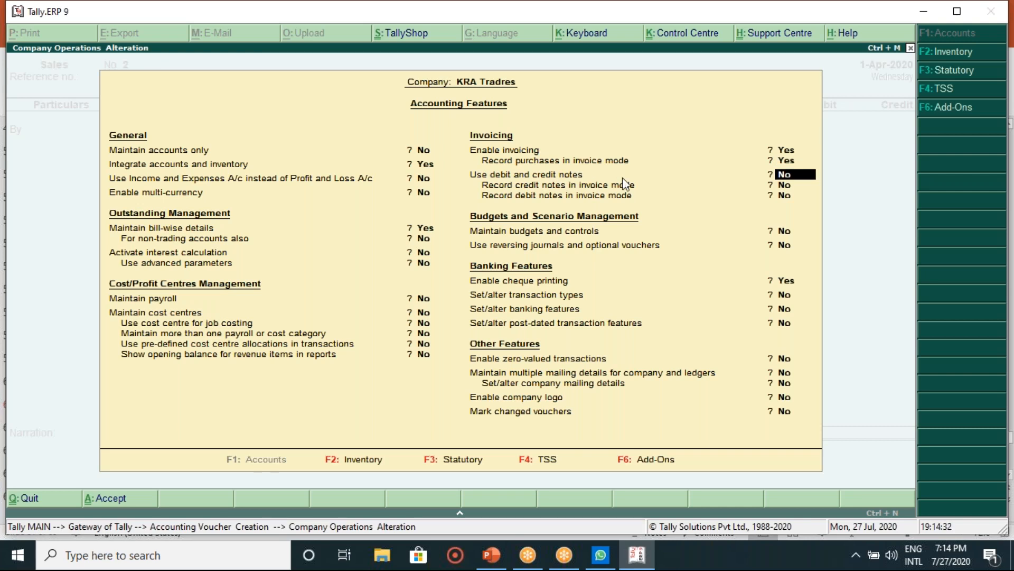
pyautogui.write('y')
pyautogui.press('Return')
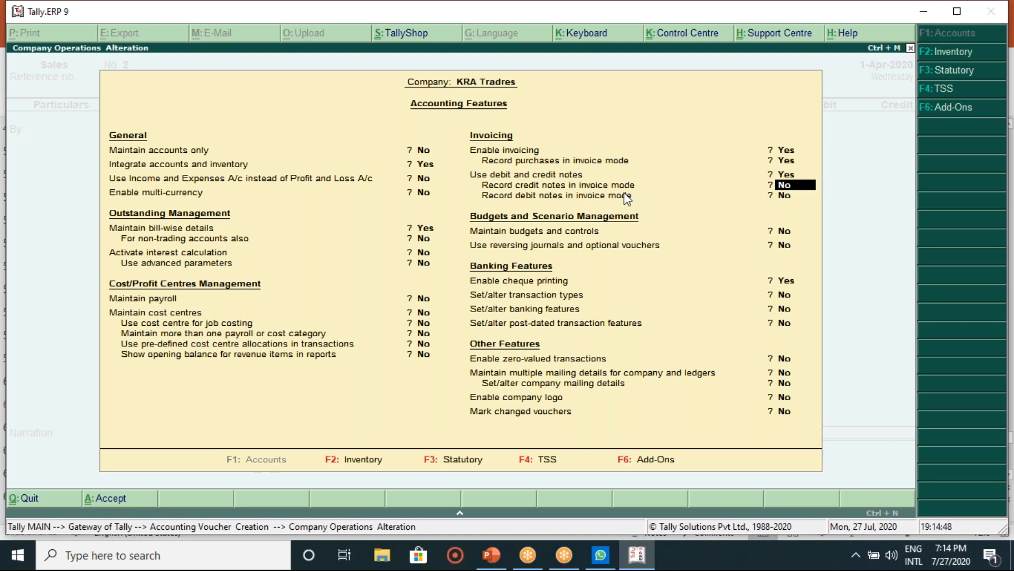
pyautogui.press('Return')
pyautogui.press('Return')
pyautogui.press('Return')
pyautogui.press('Return')
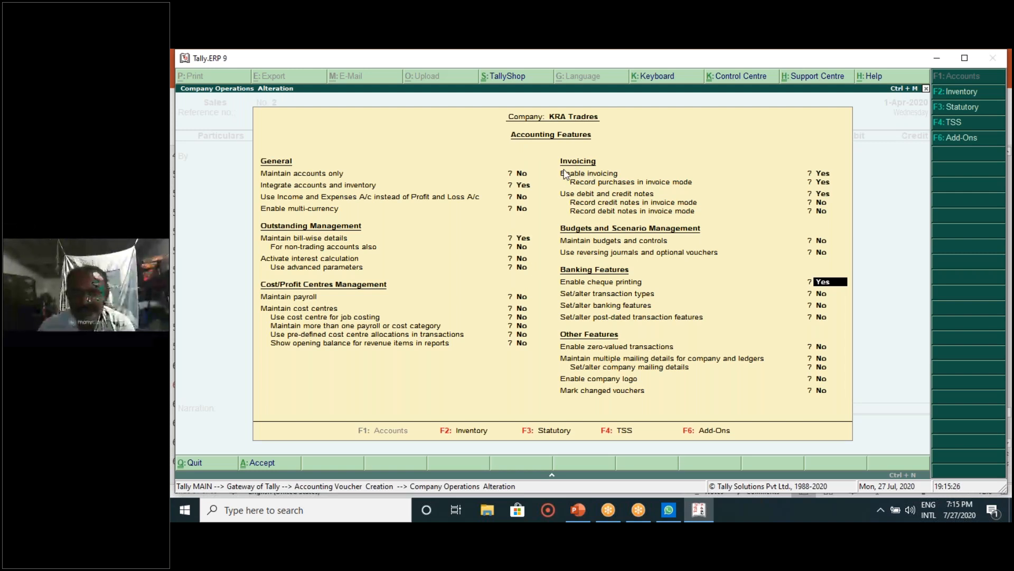
pyautogui.hotkey('ctrl', 'a')
pyautogui.press('Return')
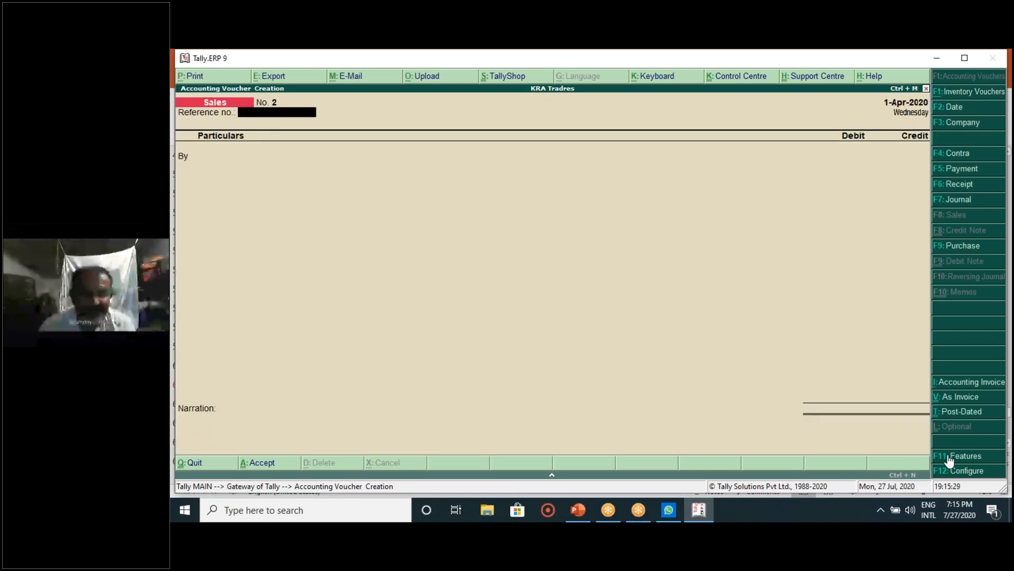
# Step: Reopen Accounting Features, set 'Use debit and credit notes' to Yes again and save
pyautogui.click(967, 458)
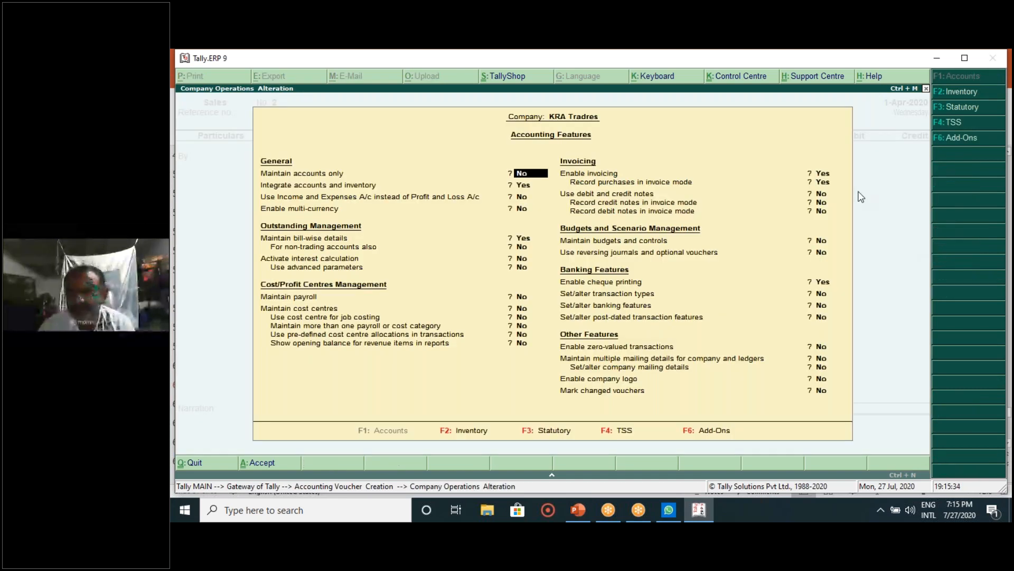
pyautogui.press('Return')
pyautogui.press('Return')
pyautogui.press('Return')
pyautogui.press('Return')
pyautogui.press('Return')
pyautogui.press('Return')
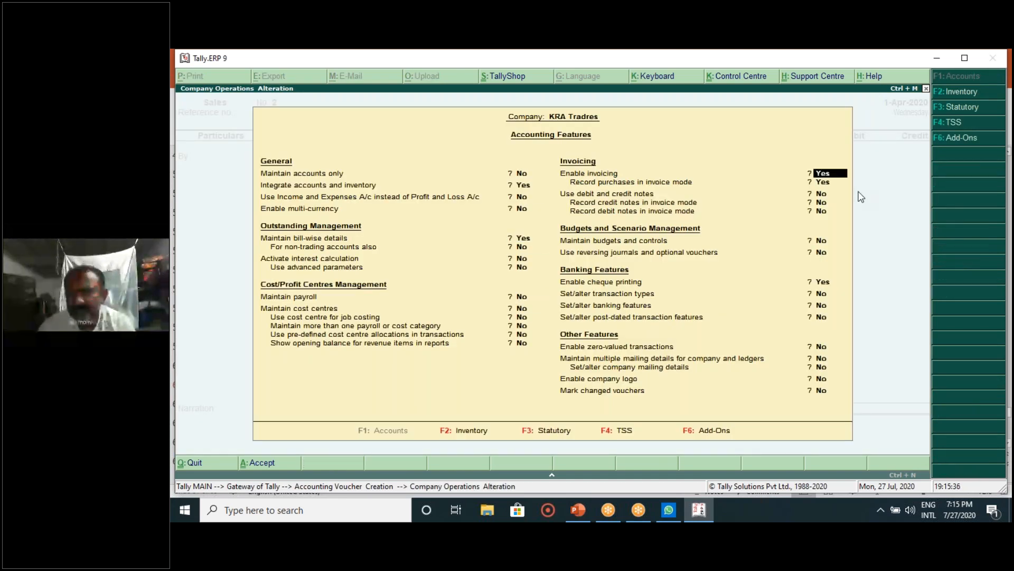
pyautogui.press('Return')
pyautogui.press('Return')
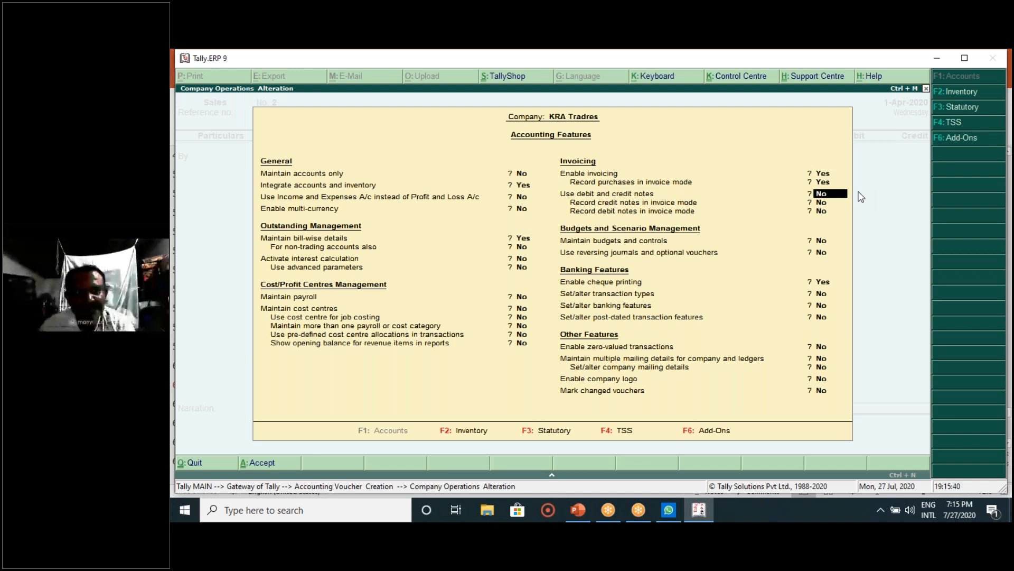
pyautogui.write('y')
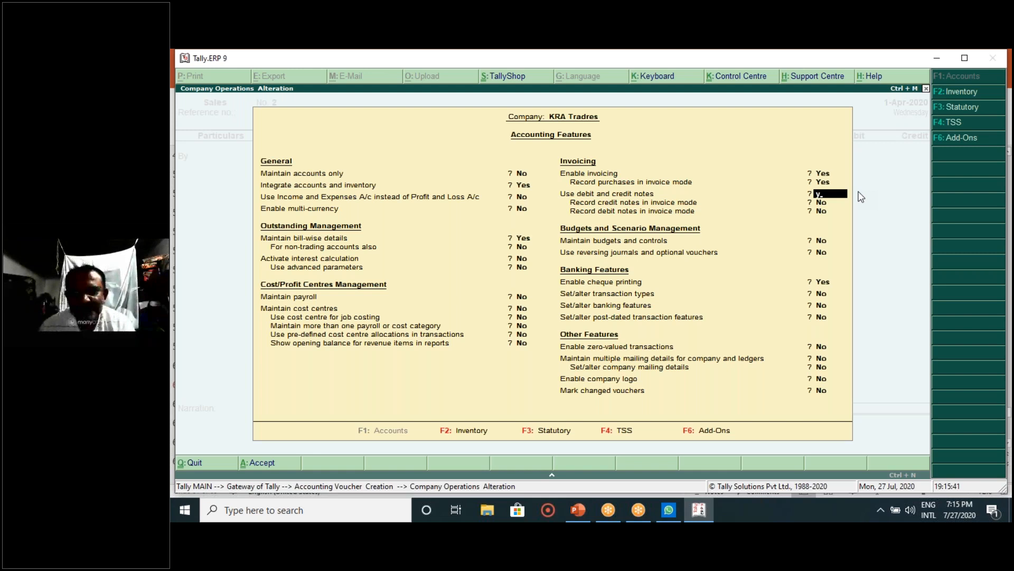
pyautogui.press('Return')
pyautogui.press('Return')
pyautogui.press('Return')
pyautogui.press('Return')
pyautogui.press('Return')
pyautogui.press('Return')
pyautogui.press('Return')
pyautogui.press('Return')
pyautogui.press('Return')
pyautogui.press('Return')
pyautogui.press('Return')
pyautogui.press('Return')
pyautogui.press('Return')
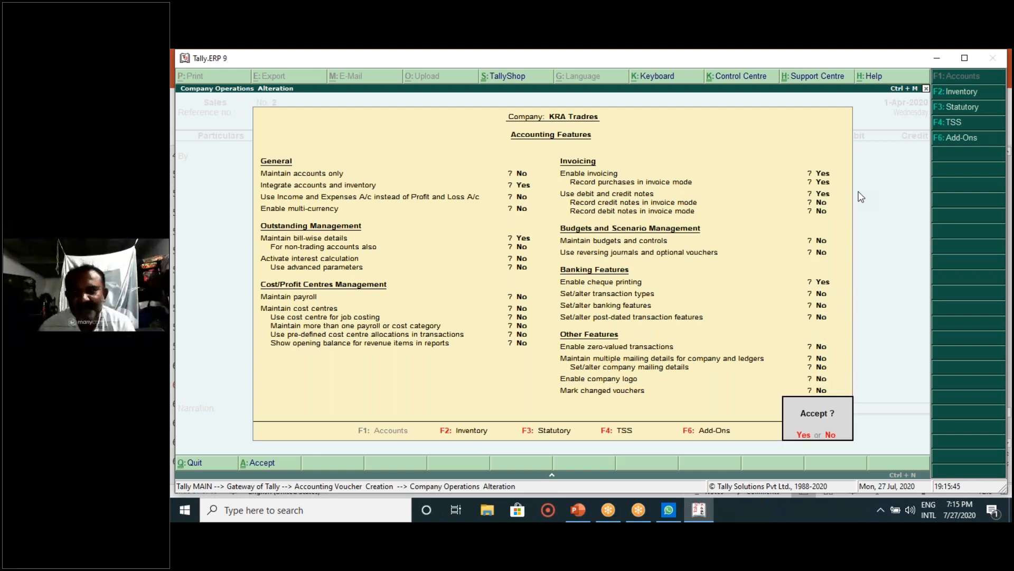
pyautogui.press('Return')
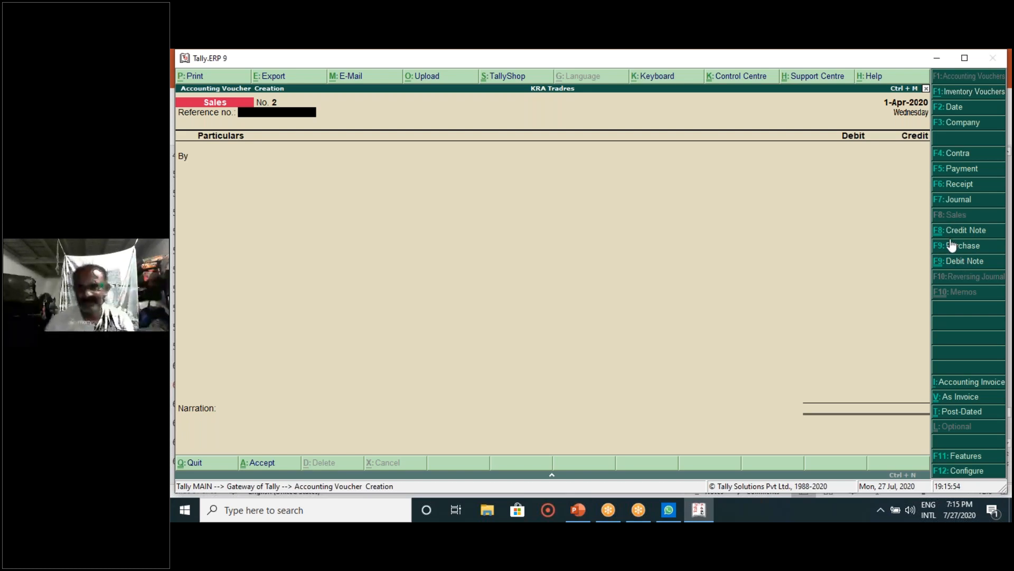
# Step: Open a new Debit Note voucher No. 1 and review the goods-return details on the slide
pyautogui.click(954, 262)
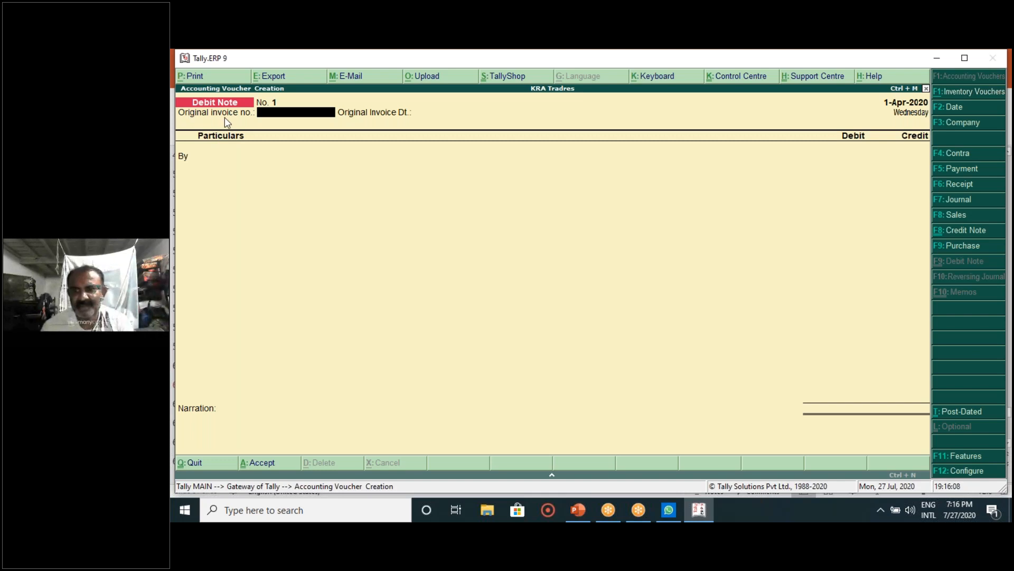
pyautogui.click(591, 512)
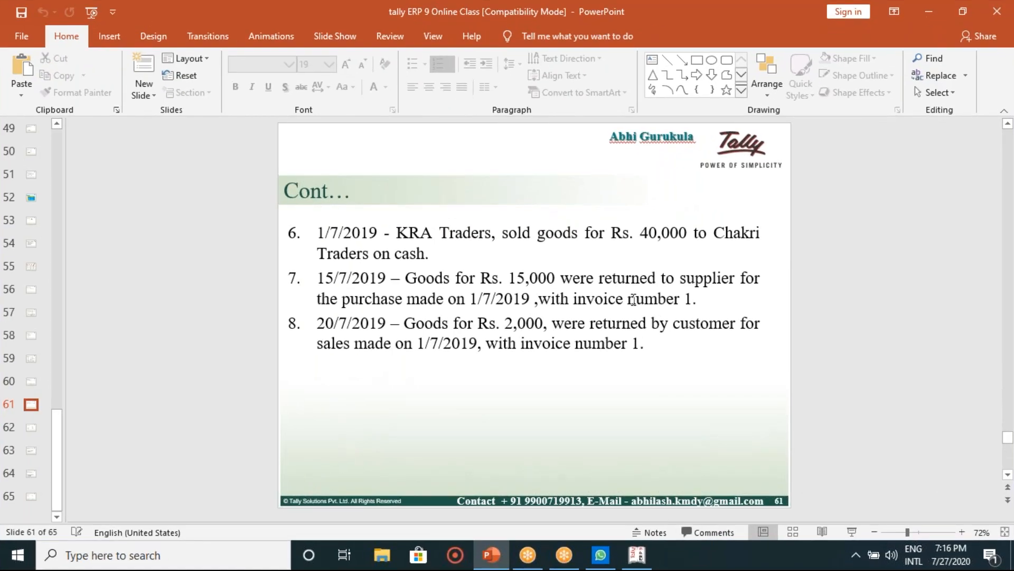
pyautogui.click(691, 298)
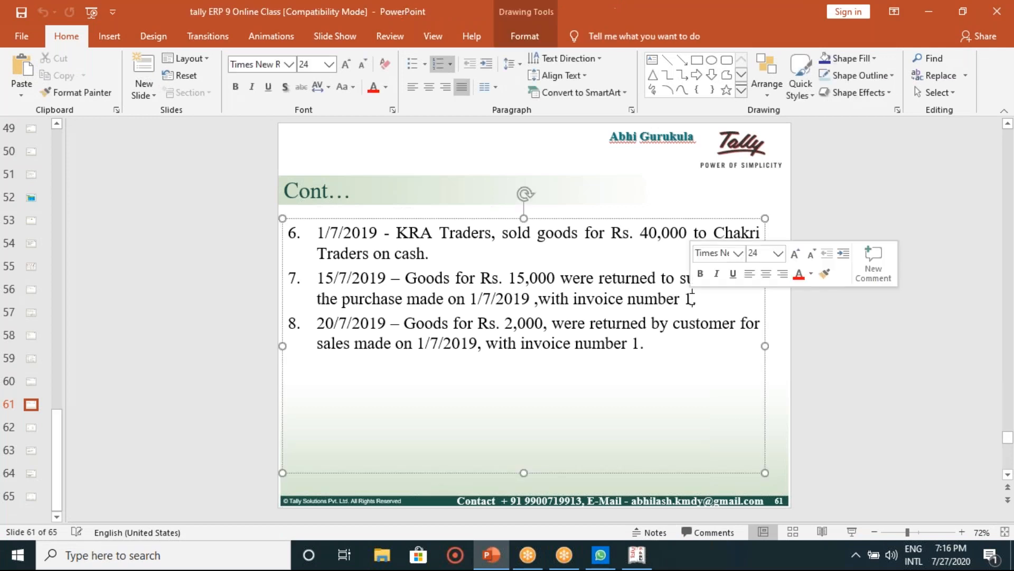
pyautogui.click(638, 556)
# Step: Enter original invoice number 1 and accept its 1-Apr-2020 invoice date
pyautogui.write('1')
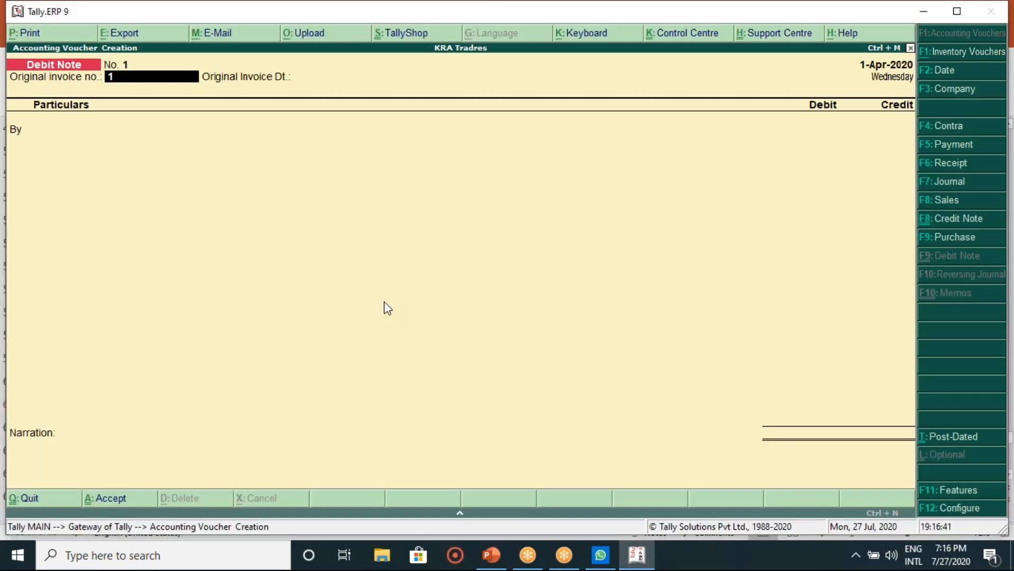
pyautogui.press('Return')
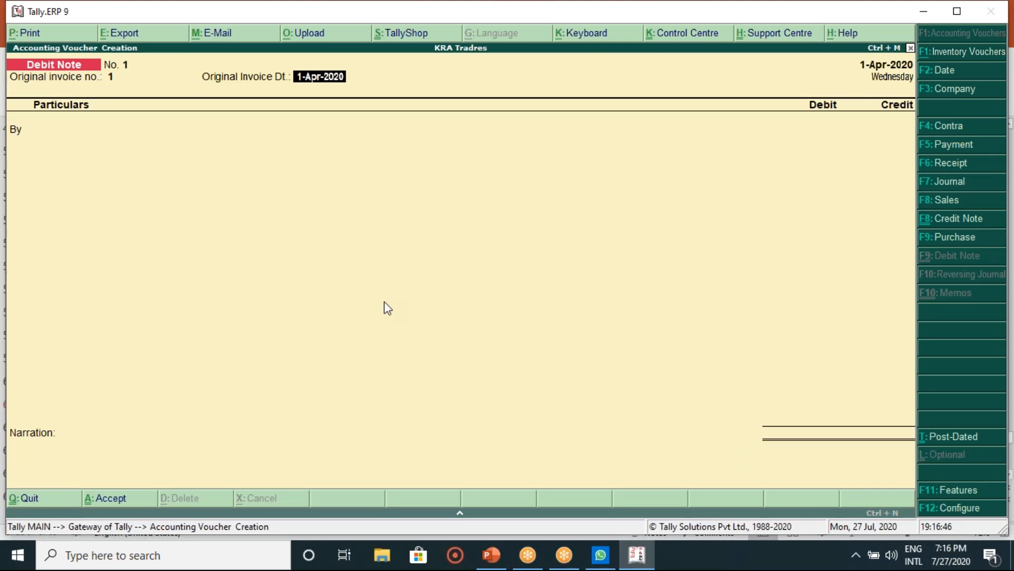
pyautogui.press('Return')
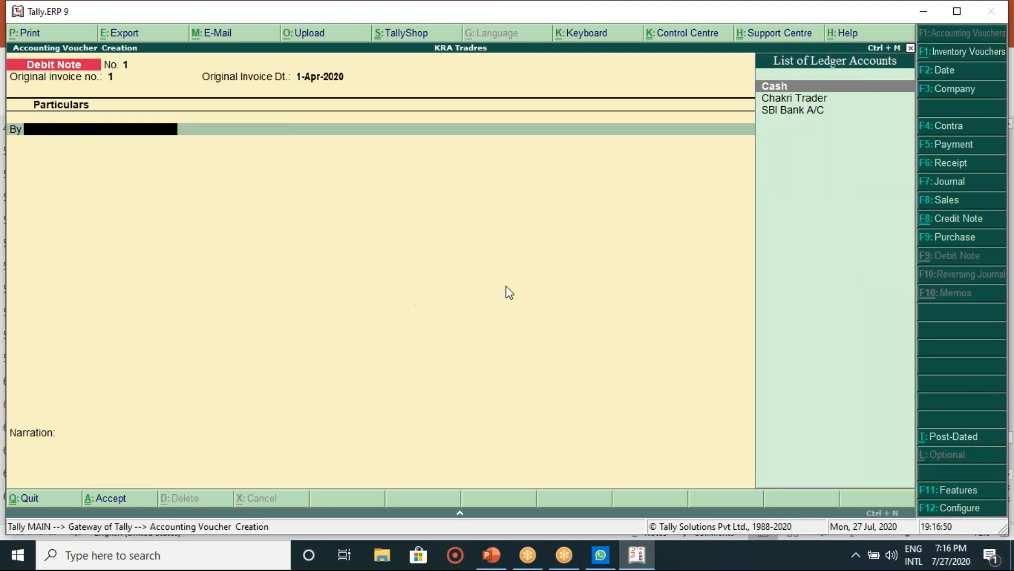
pyautogui.click(478, 562)
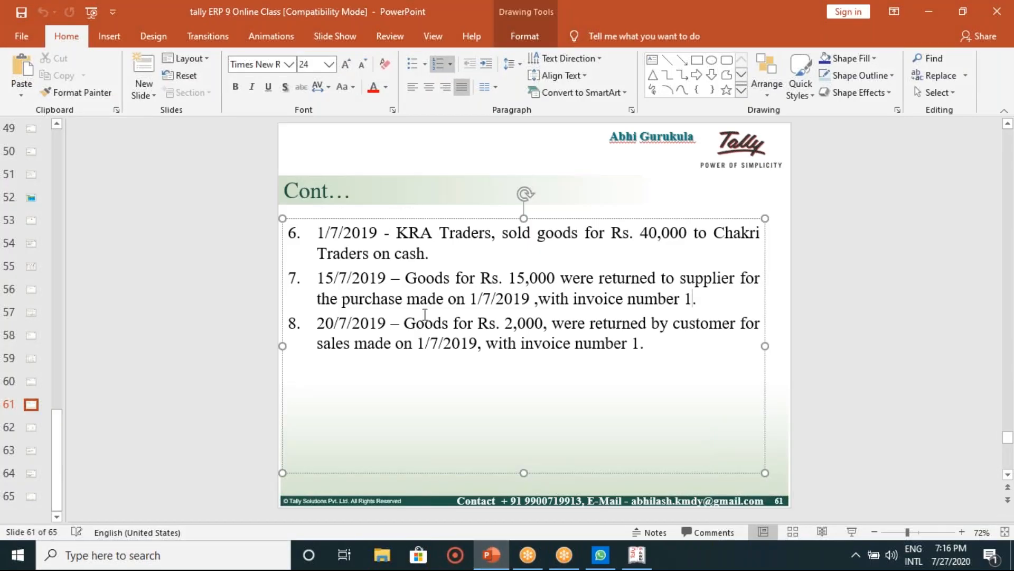
pyautogui.click(636, 554)
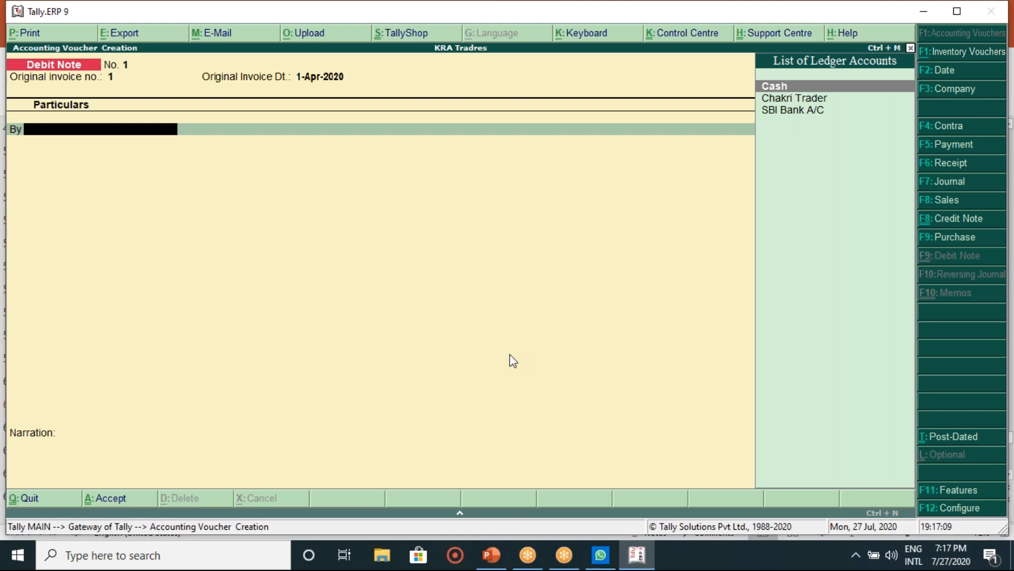
# Step: Debit Cash 15,000 and credit Purchase 15,000 on the debit note
pyautogui.press('Return')
pyautogui.press('Return')
pyautogui.press('Return')
pyautogui.press('Return')
pyautogui.press('Return')
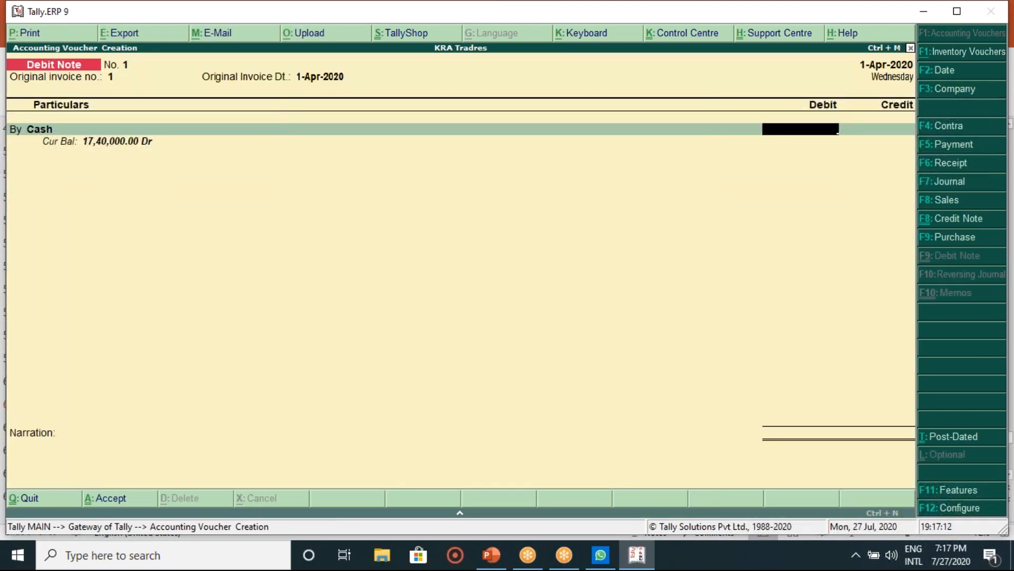
pyautogui.write('150000')
pyautogui.press('BackSpace')
pyautogui.press('Return')
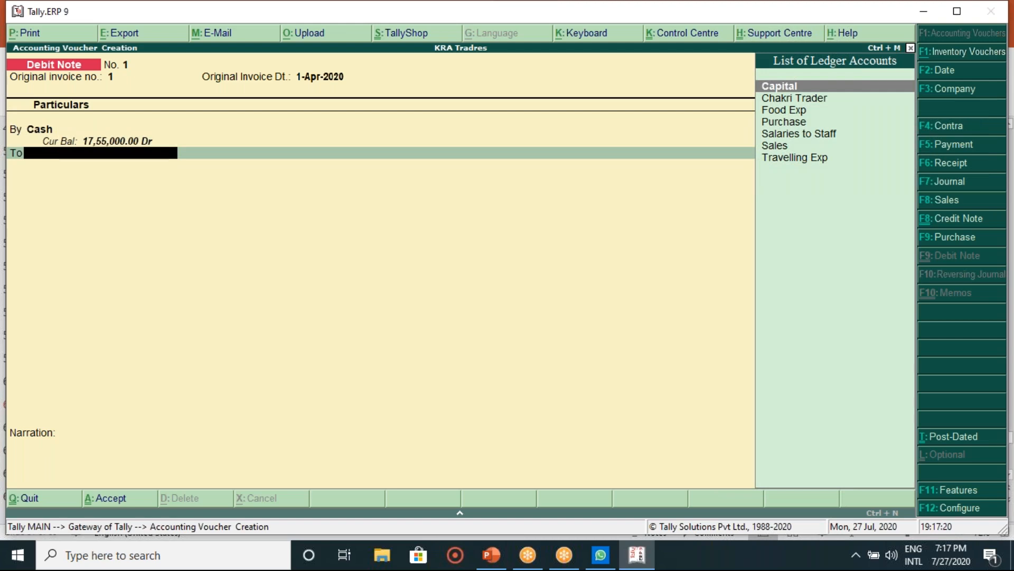
pyautogui.press('Down')
pyautogui.press('Down')
pyautogui.press('Down')
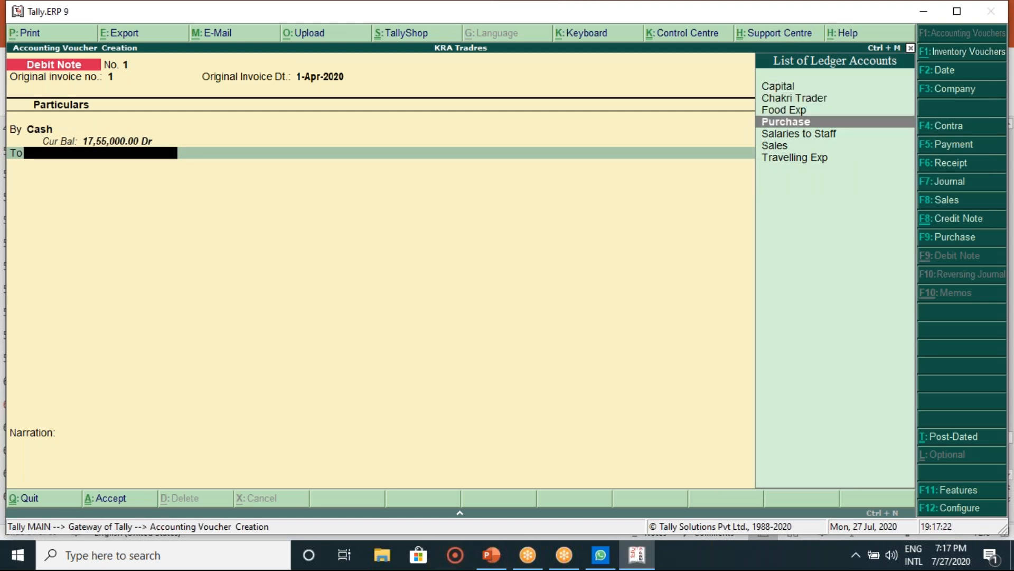
pyautogui.press('Return')
pyautogui.press('Escape')
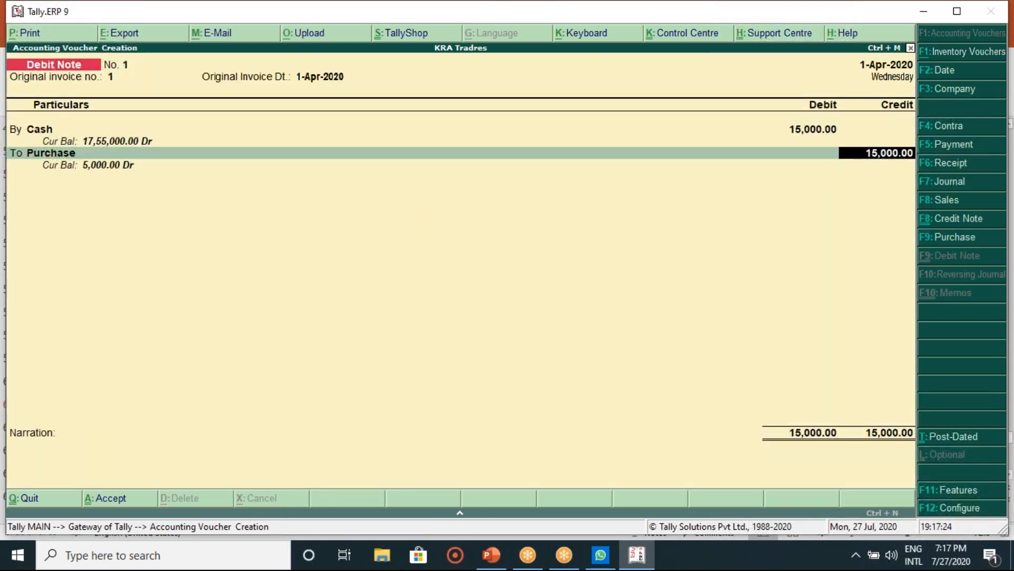
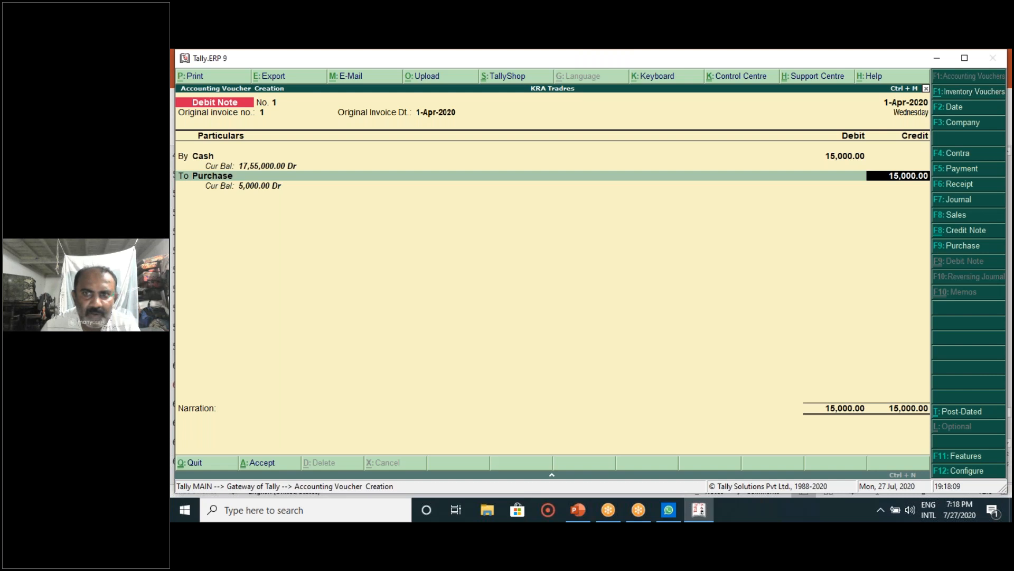
# Step: Skip the narration and accept Debit Note No. 1 for the 15,000 Cash/Purchase entry
pyautogui.press('Return')
pyautogui.press('Return')
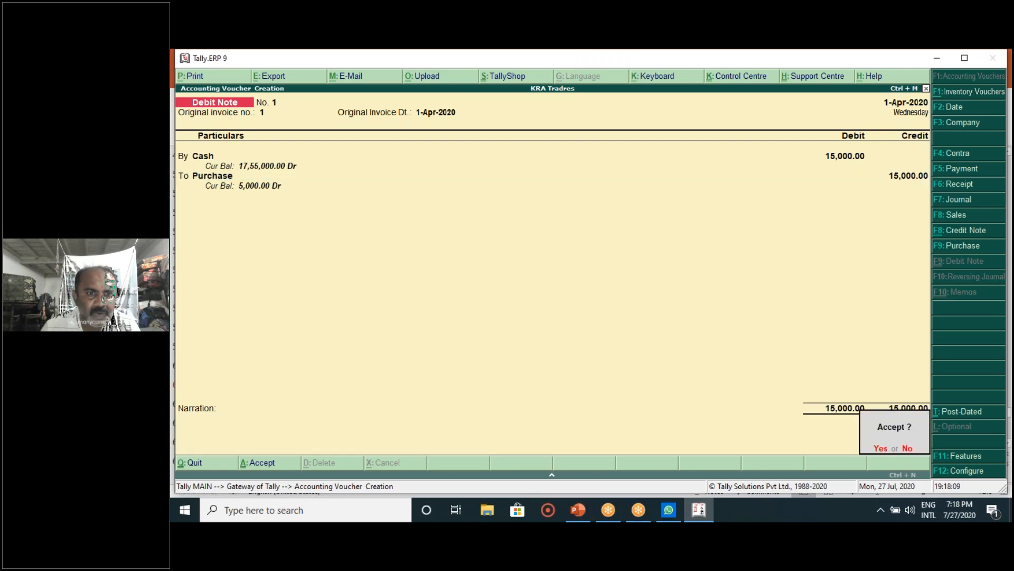
pyautogui.press('y')
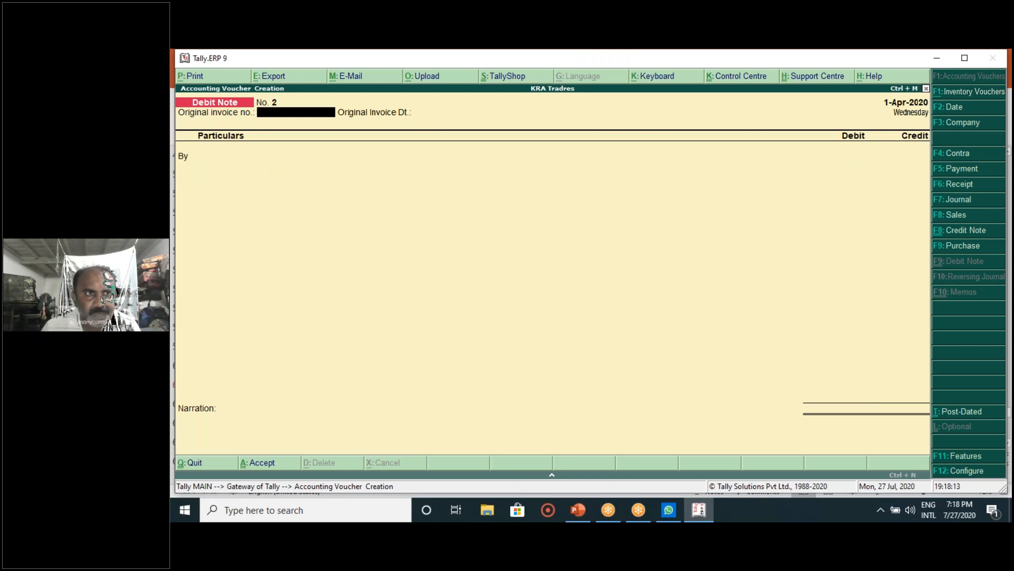
pyautogui.click(581, 520)
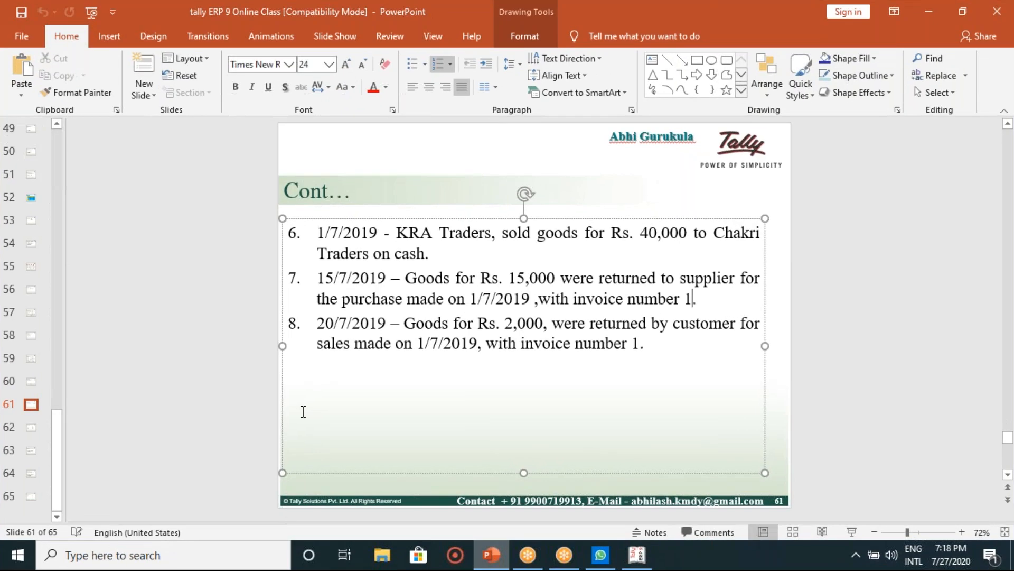
pyautogui.doubleClick(350, 362)
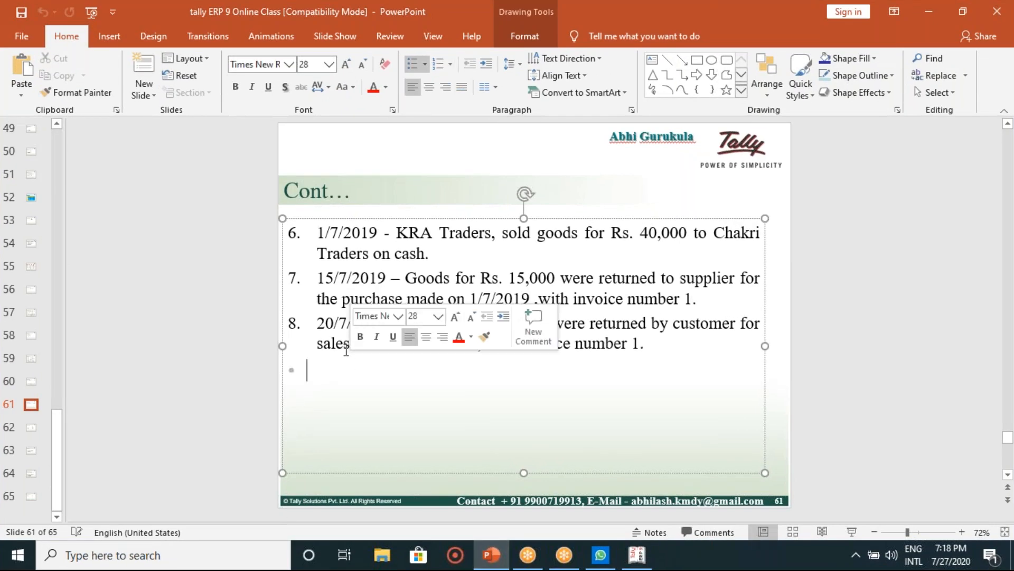
pyautogui.click(319, 324)
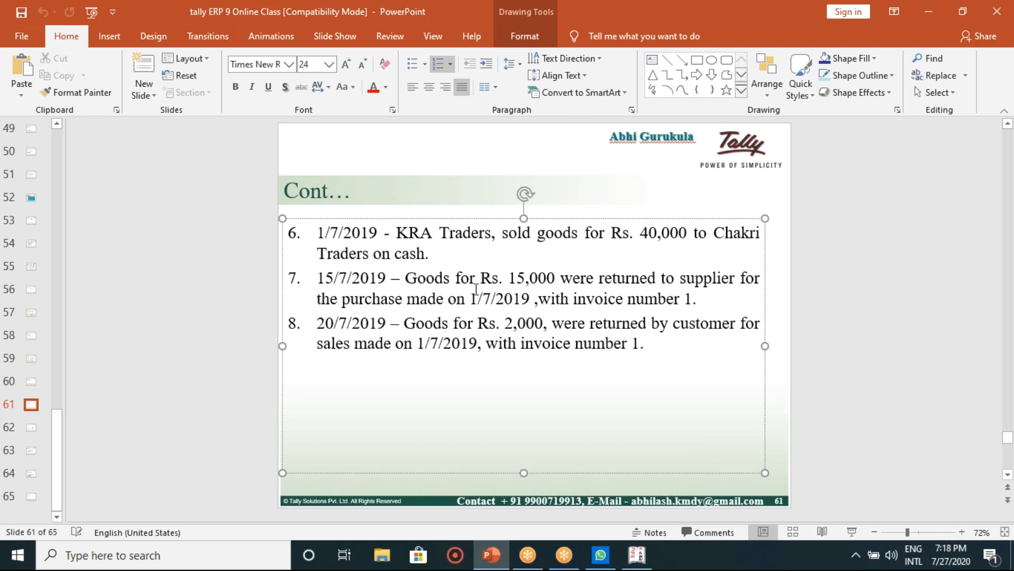
pyautogui.click(636, 555)
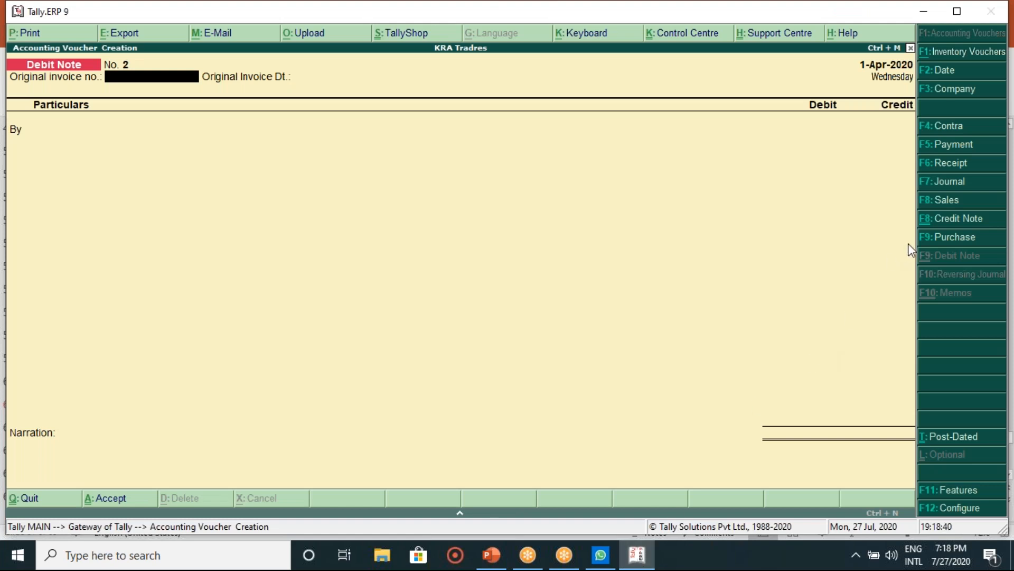
# Step: Start a Credit Note against original invoice 1 dated 1-Apr-2020, with Cash and state Karnataka
pyautogui.click(951, 227)
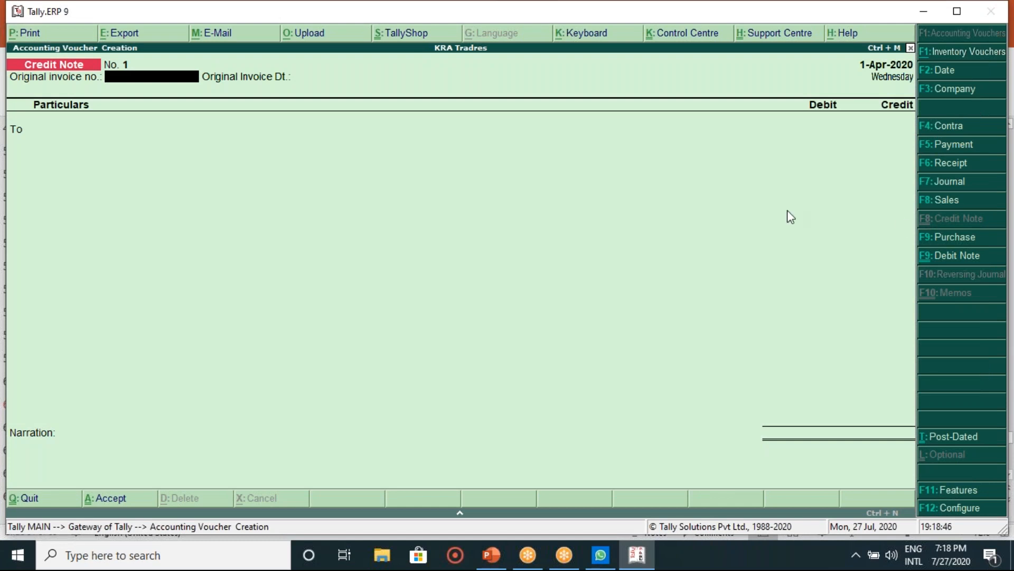
pyautogui.write('1')
pyautogui.press('Return')
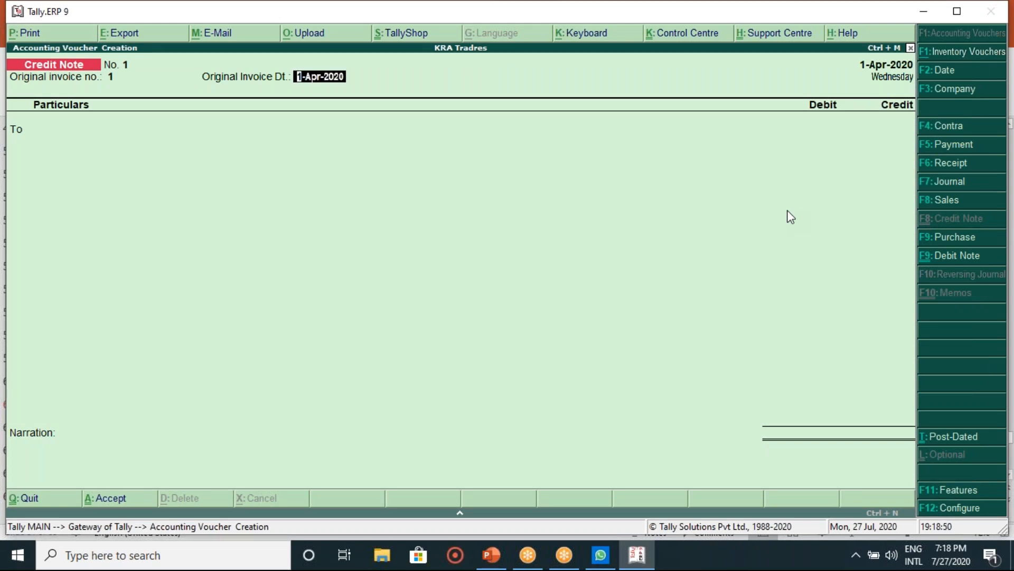
pyautogui.press('Return')
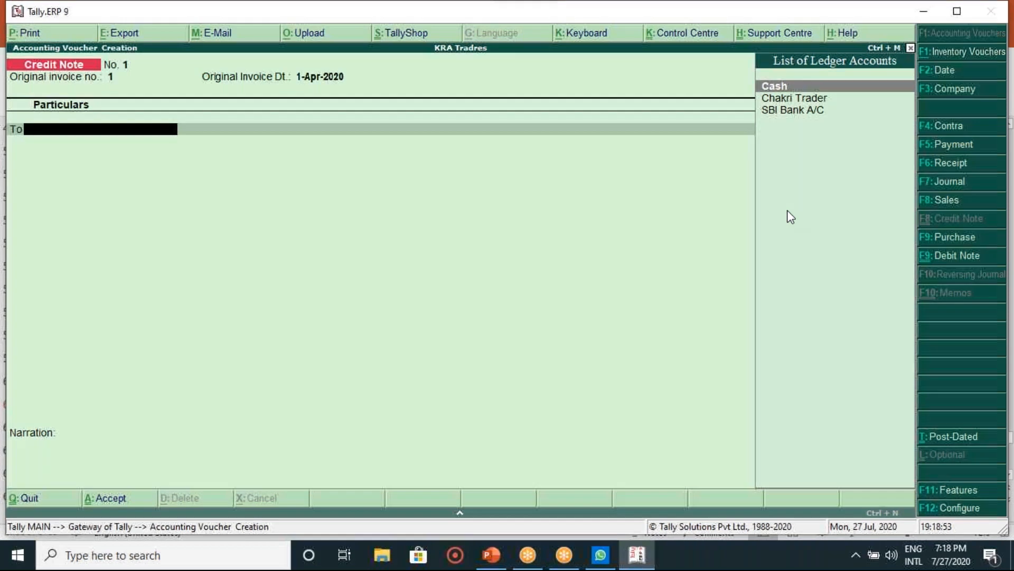
pyautogui.press('Return')
pyautogui.press('Return')
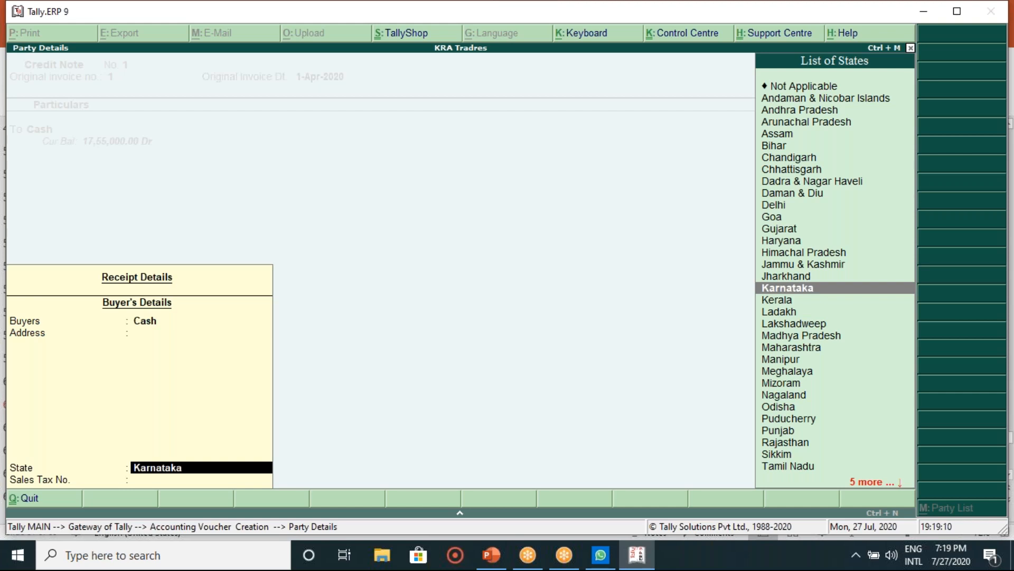
pyautogui.press('Return')
pyautogui.press('Return')
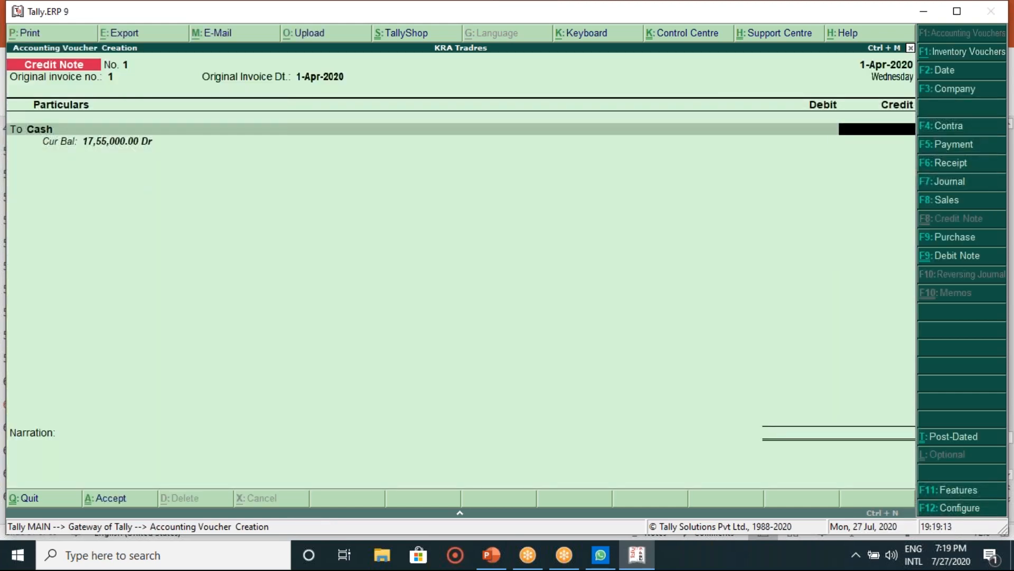
# Step: Credit Cash 2,000 and debit Sales 2,000, skipping inventory allocation and narration
pyautogui.write('2000')
pyautogui.press('Return')
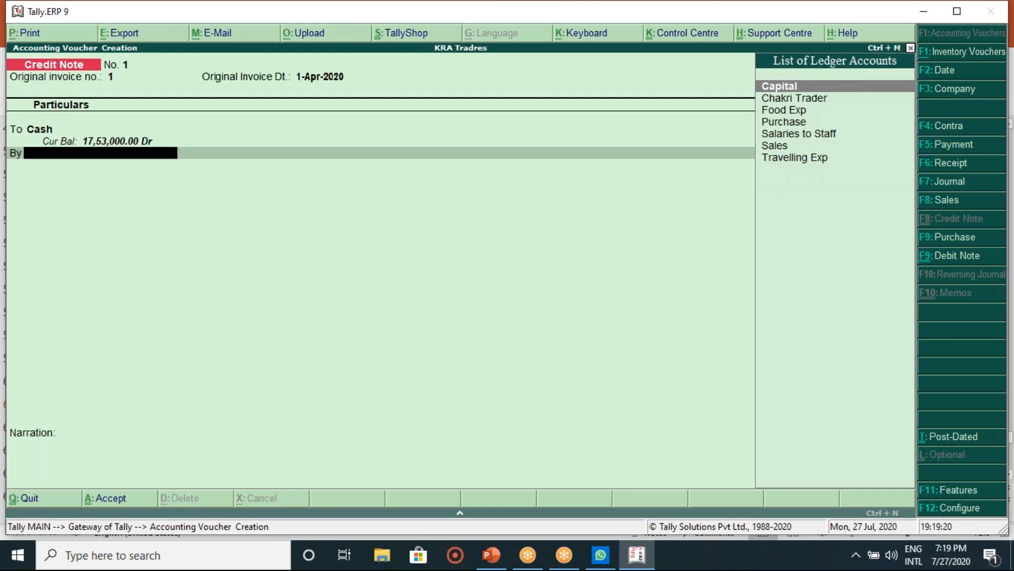
pyautogui.press('Down')
pyautogui.press('Down')
pyautogui.press('Down')
pyautogui.press('Down')
pyautogui.press('Down')
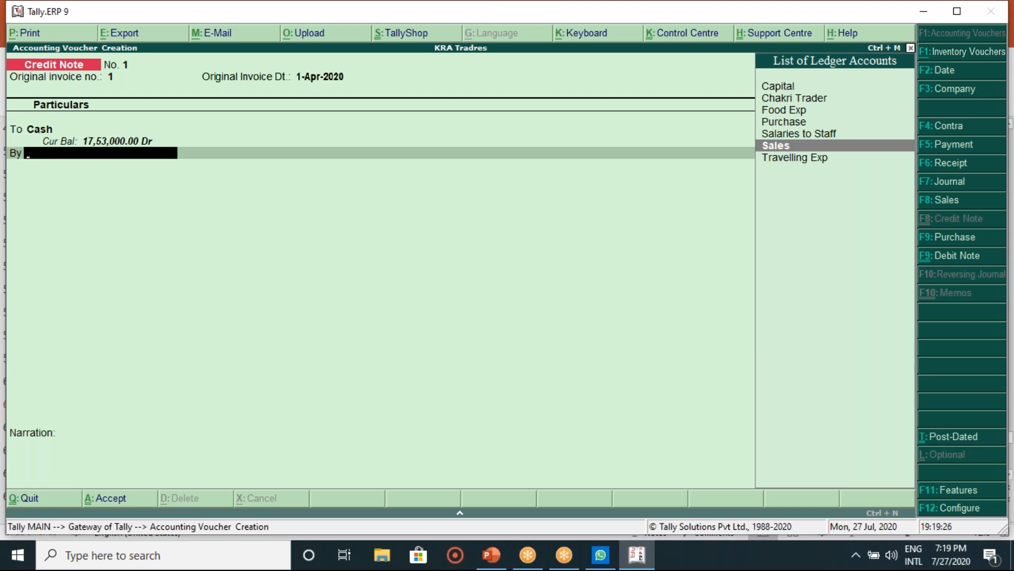
pyautogui.press('Return')
pyautogui.press('Escape')
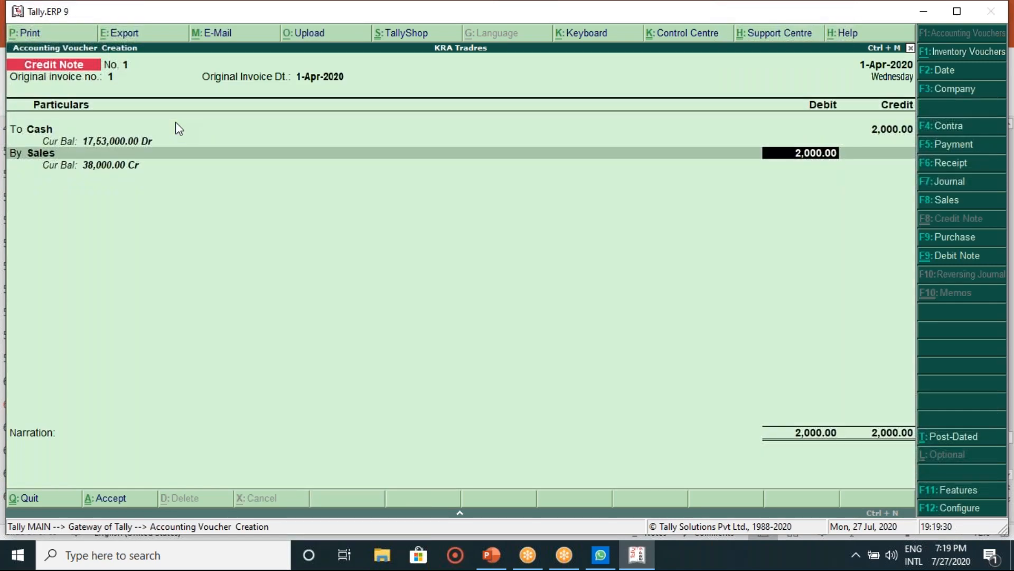
pyautogui.press('Return')
pyautogui.press('Return')
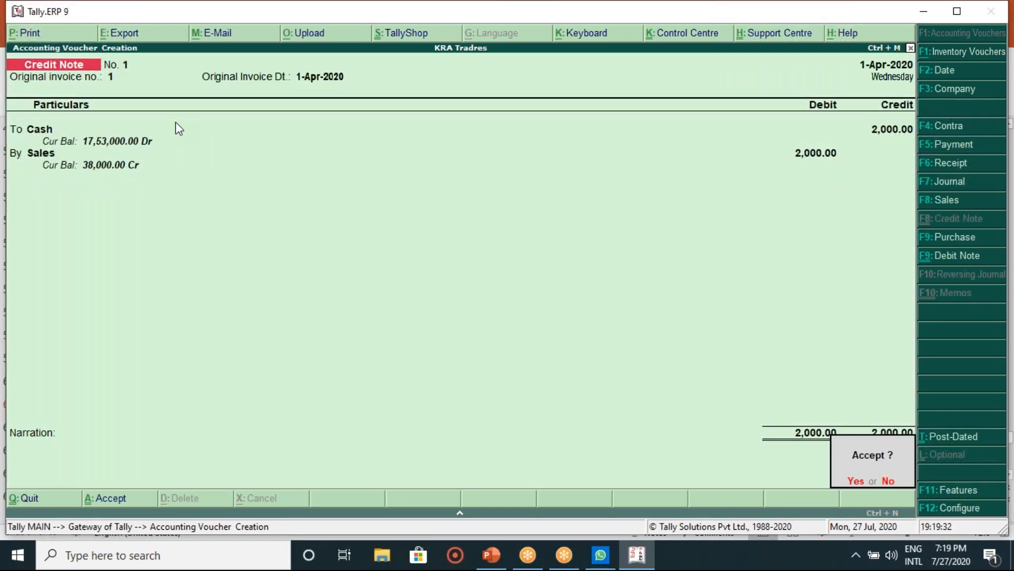
pyautogui.press('Return')
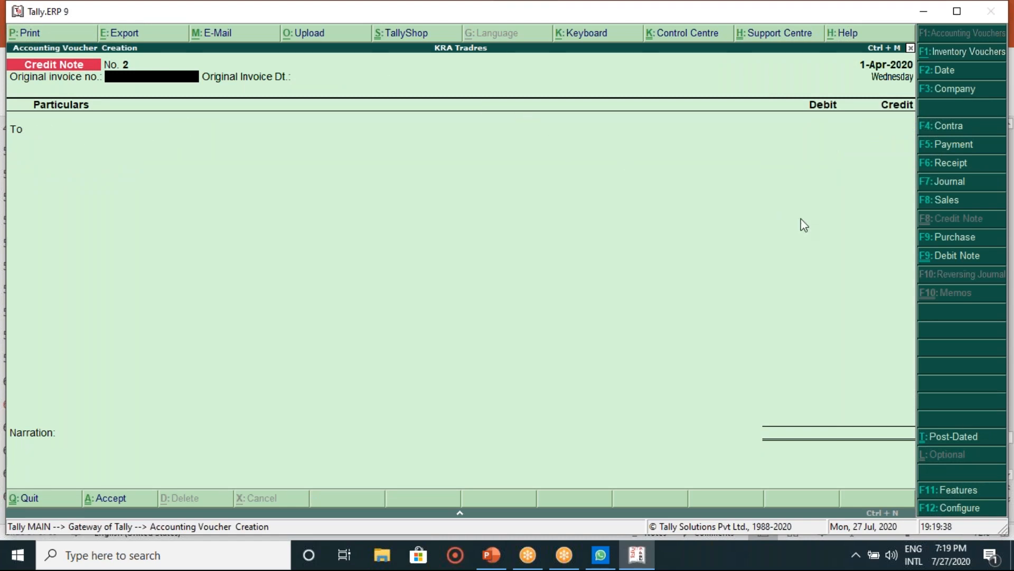
# Step: Toggle between Credit Note and Debit Note, settling on Debit Note No. 2, and move to its By ledger
pyautogui.click(954, 256)
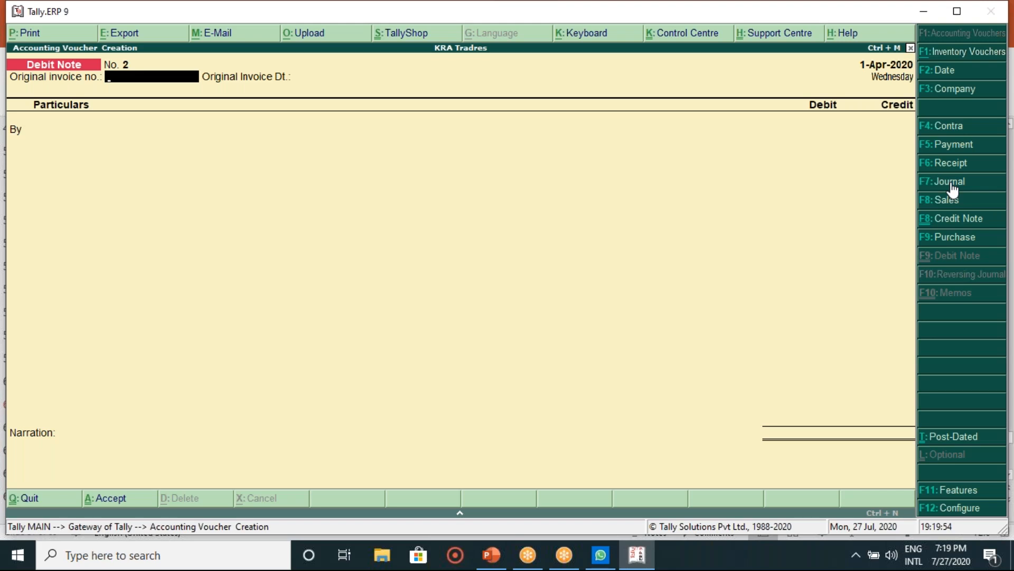
pyautogui.click(946, 218)
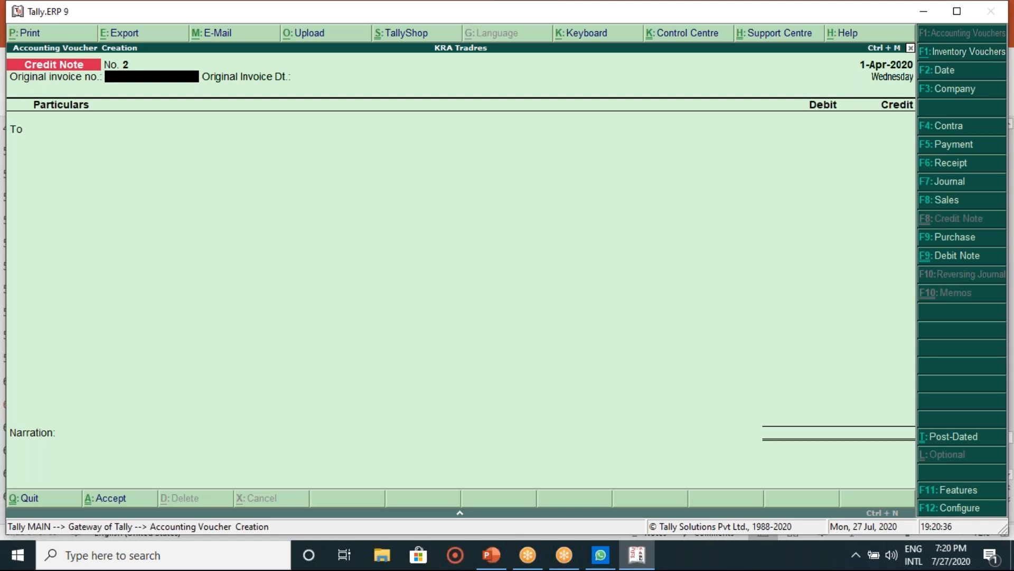
pyautogui.click(944, 255)
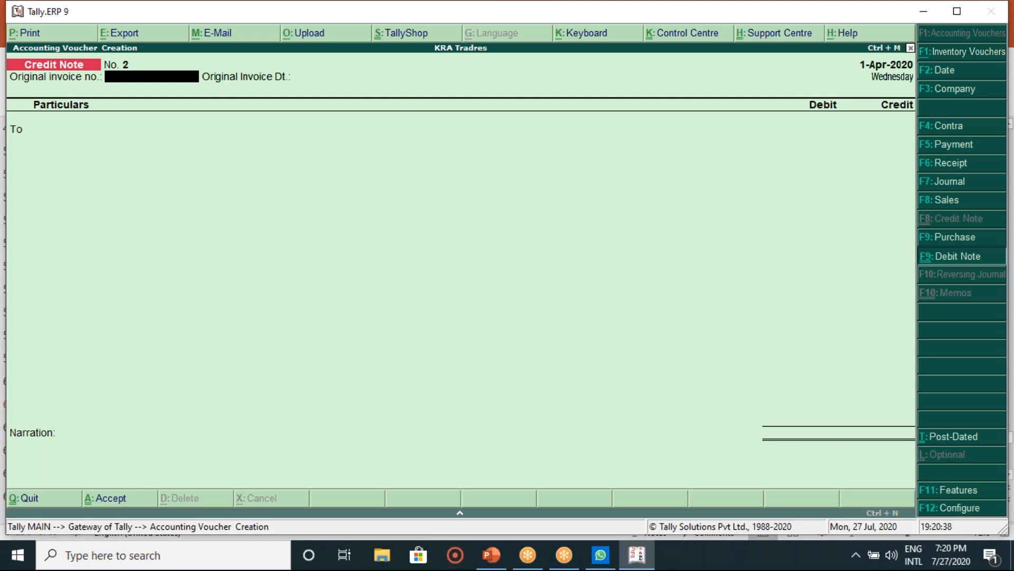
pyautogui.click(941, 218)
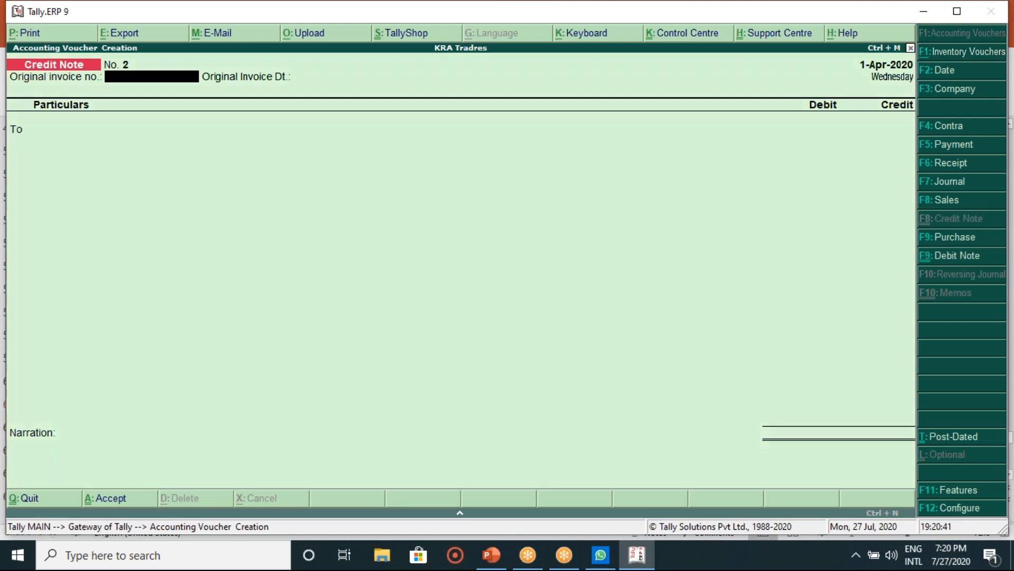
pyautogui.click(940, 256)
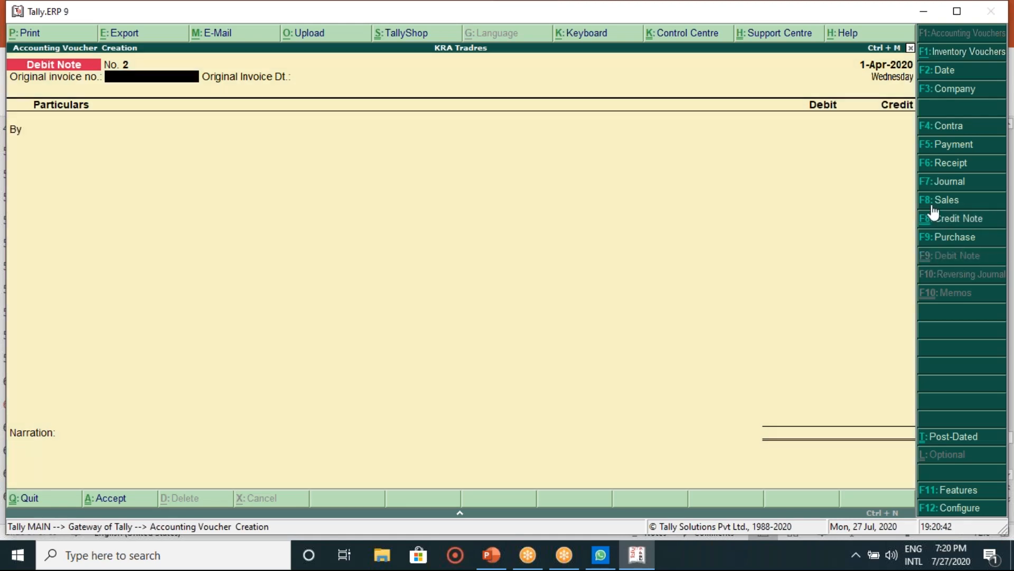
pyautogui.click(941, 218)
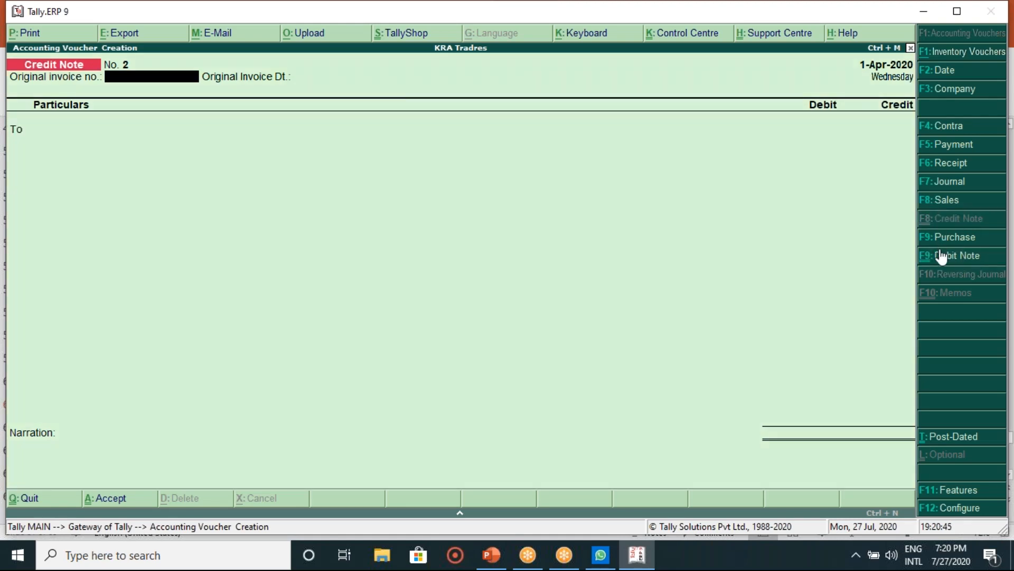
pyautogui.click(942, 257)
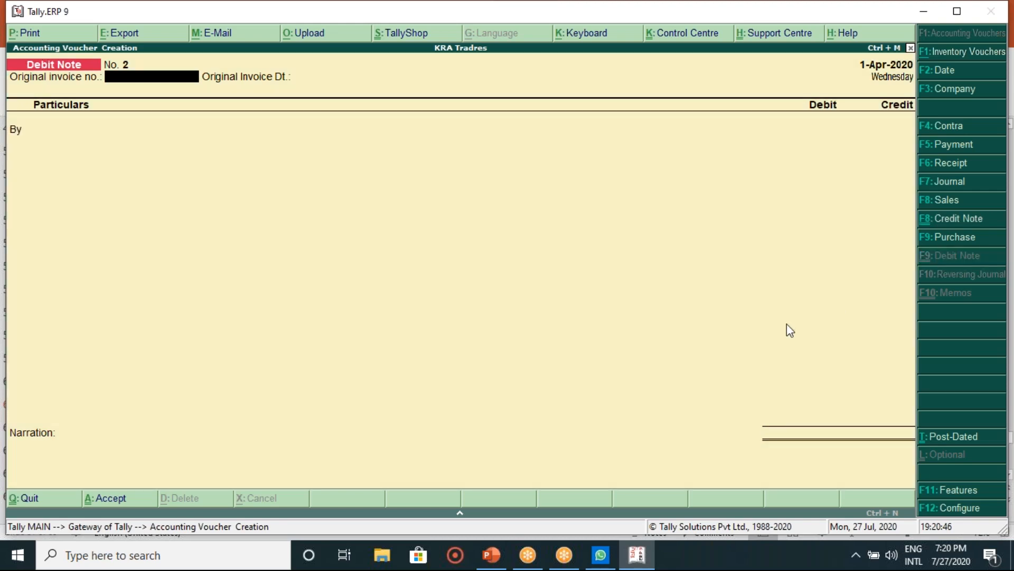
pyautogui.press('Return')
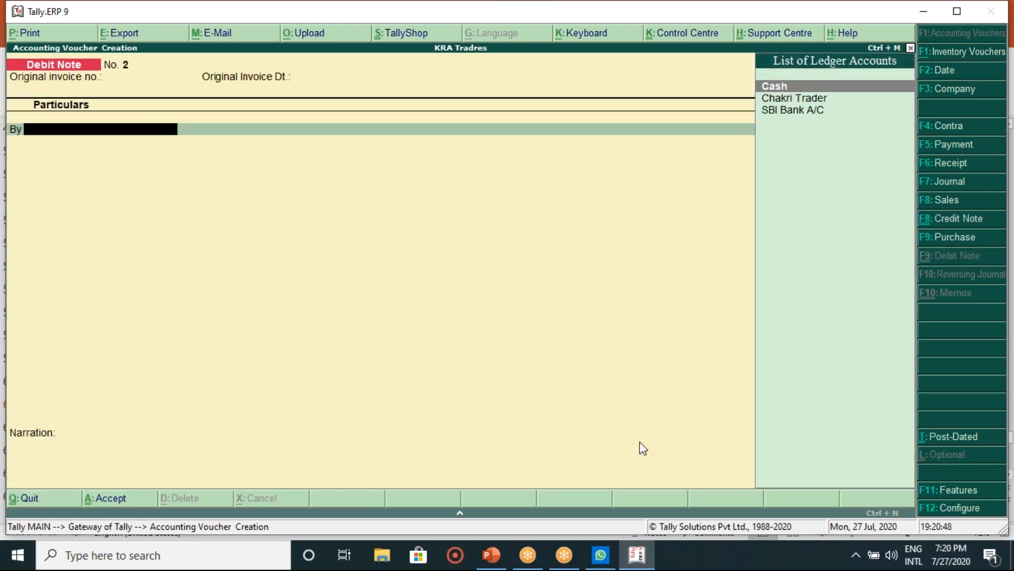
# Step: Show exercise slides 60 and 61 with the remaining KRA Traders transactions, then return to Tally
pyautogui.click(494, 557)
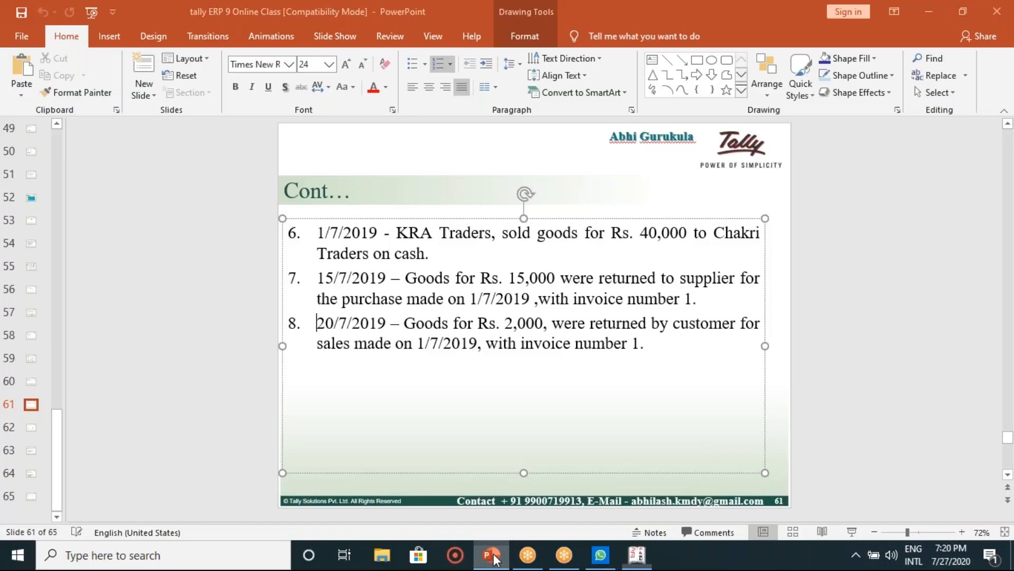
pyautogui.click(412, 414)
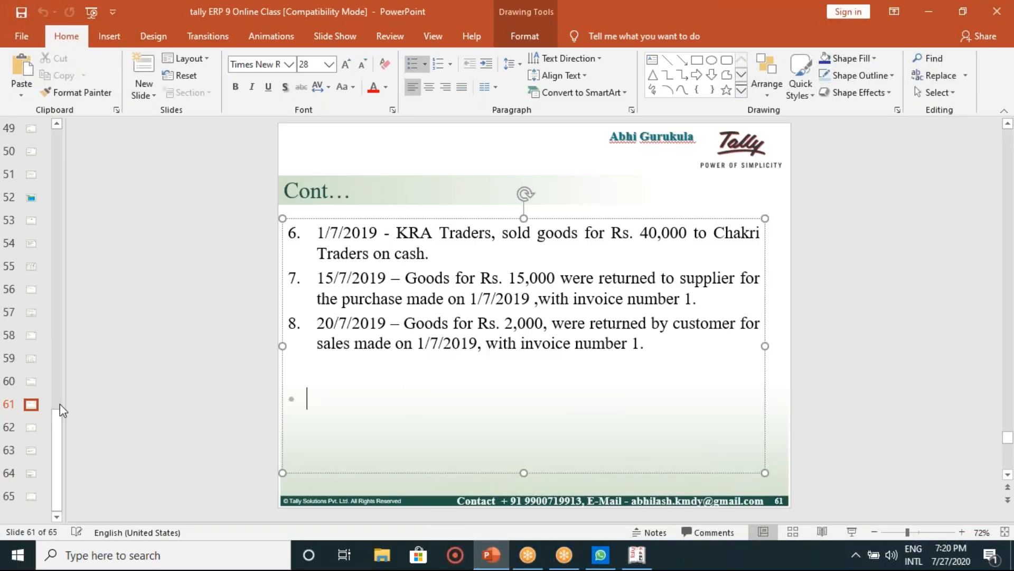
pyautogui.click(30, 386)
pyautogui.click(30, 405)
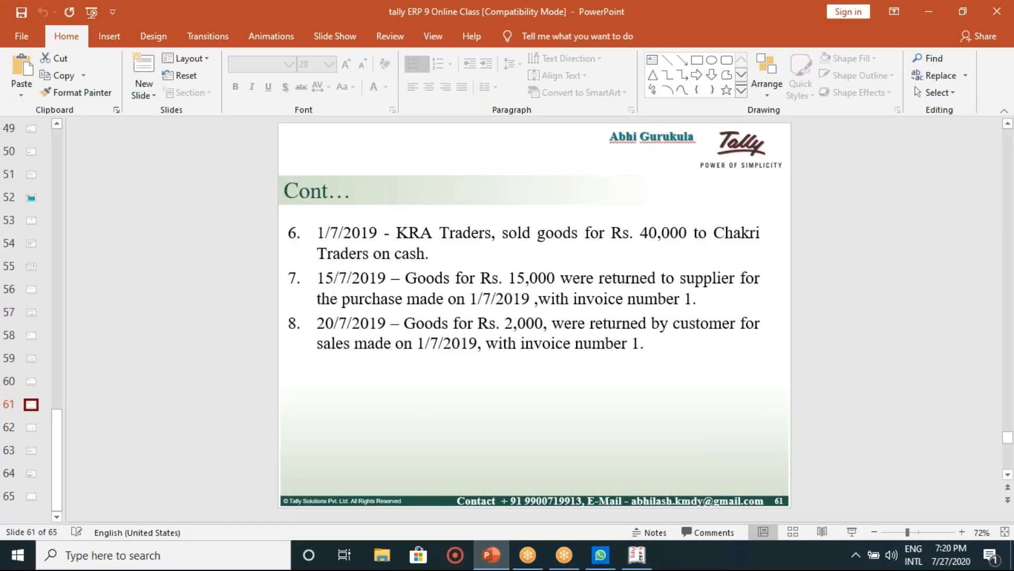
pyautogui.click(637, 560)
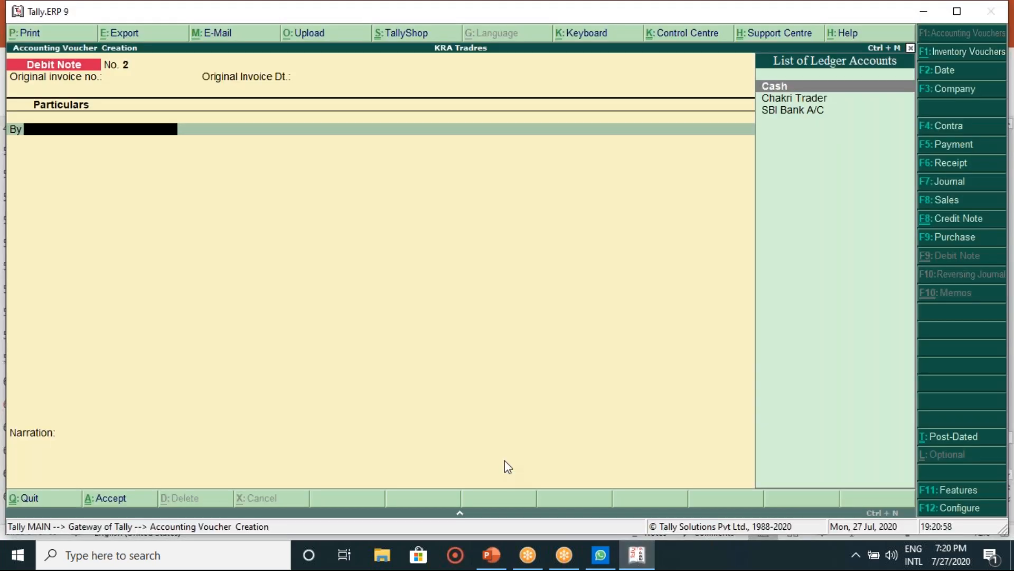
# Step: Quit the unsaved Debit Note without saving and open the Trial Balance from Display
pyautogui.press('Escape')
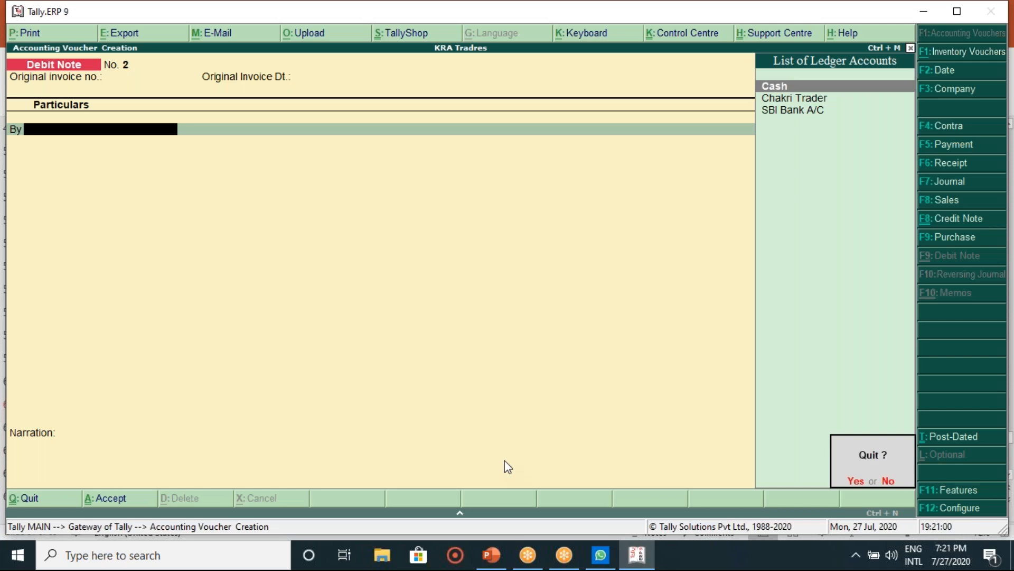
pyautogui.press('y')
pyautogui.press('Down')
pyautogui.press('Down')
pyautogui.press('Down')
pyautogui.press('Down')
pyautogui.press('Down')
pyautogui.press('Down')
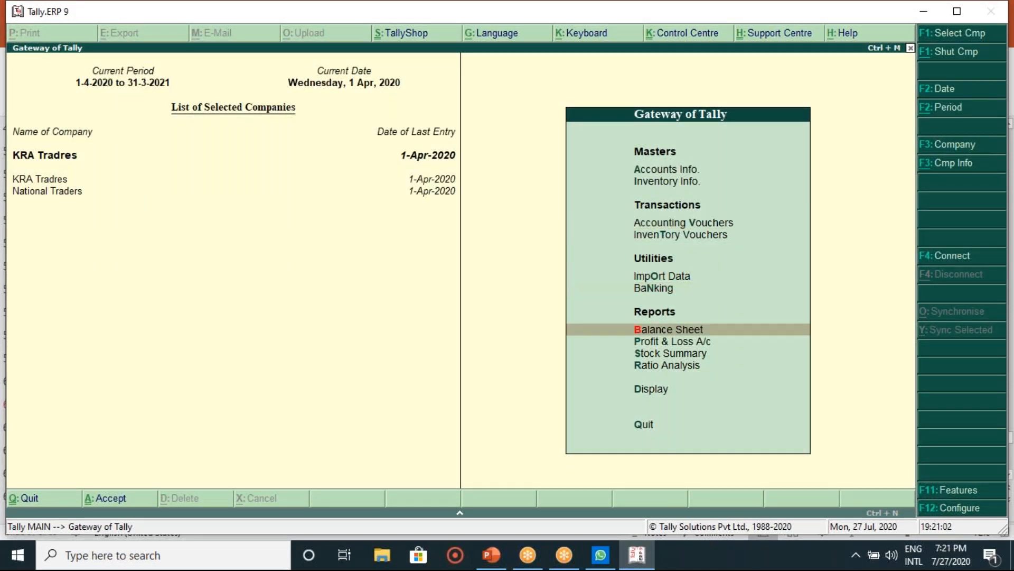
pyautogui.press('Down')
pyautogui.press('Down')
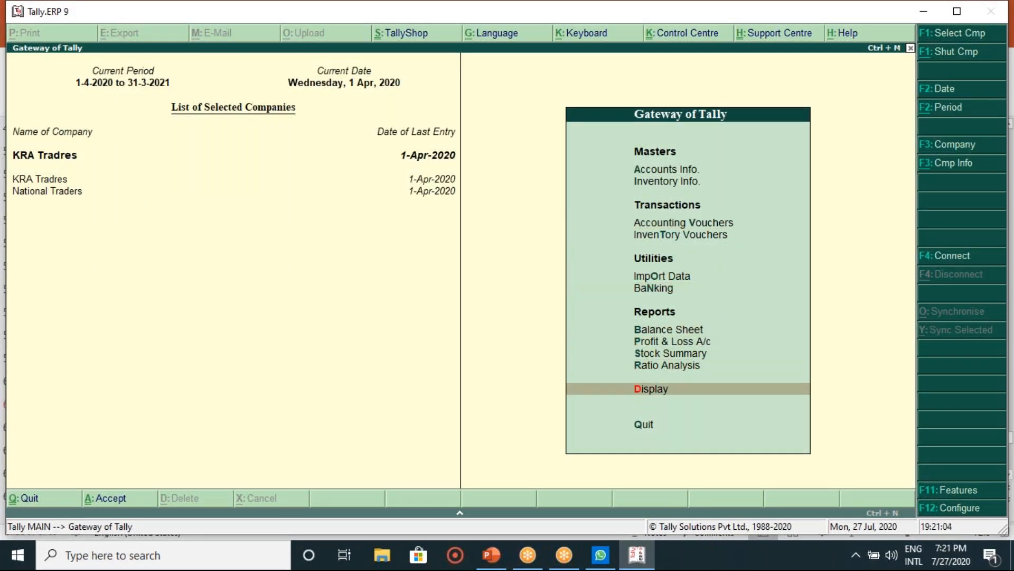
pyautogui.press('Return')
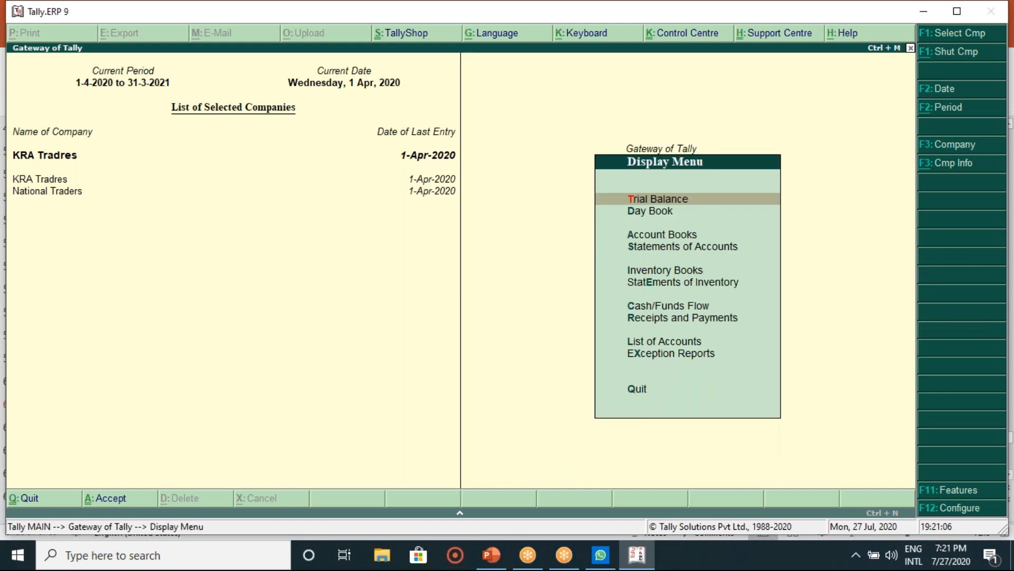
pyautogui.press('Return')
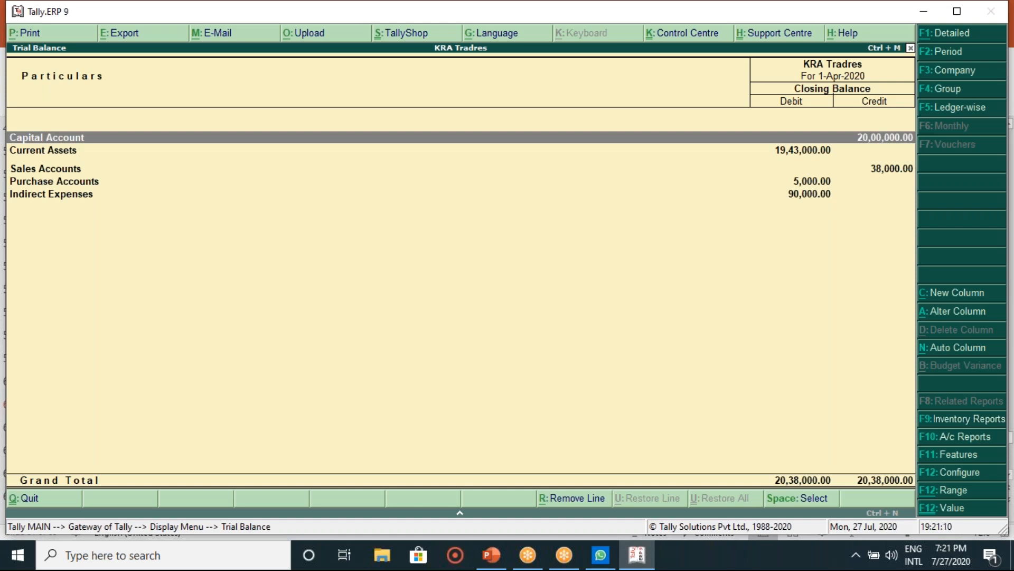
# Step: Drill into Capital Account down to its April receipt voucher No. 1, then back out
pyautogui.press('Return')
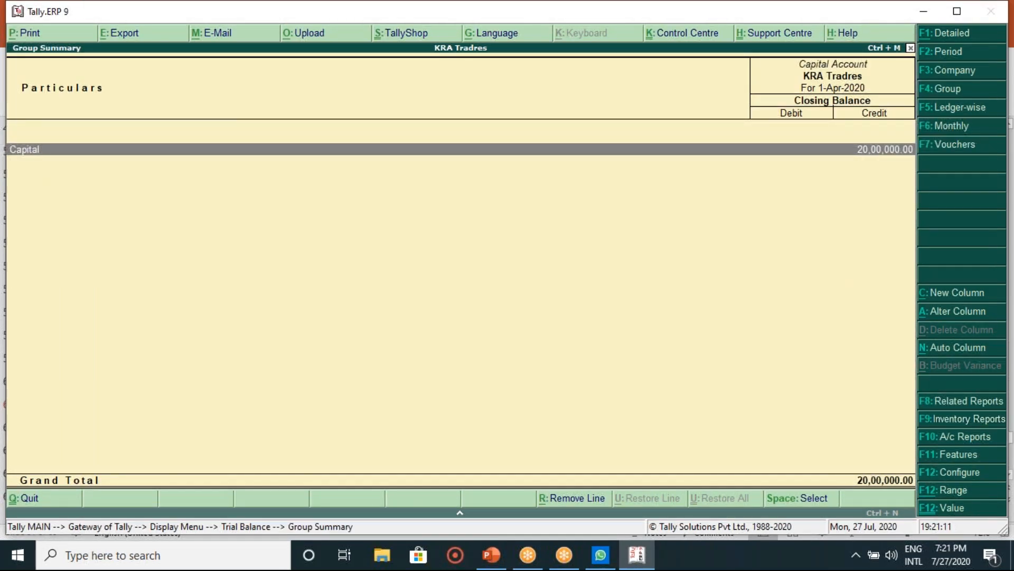
pyautogui.press('Return')
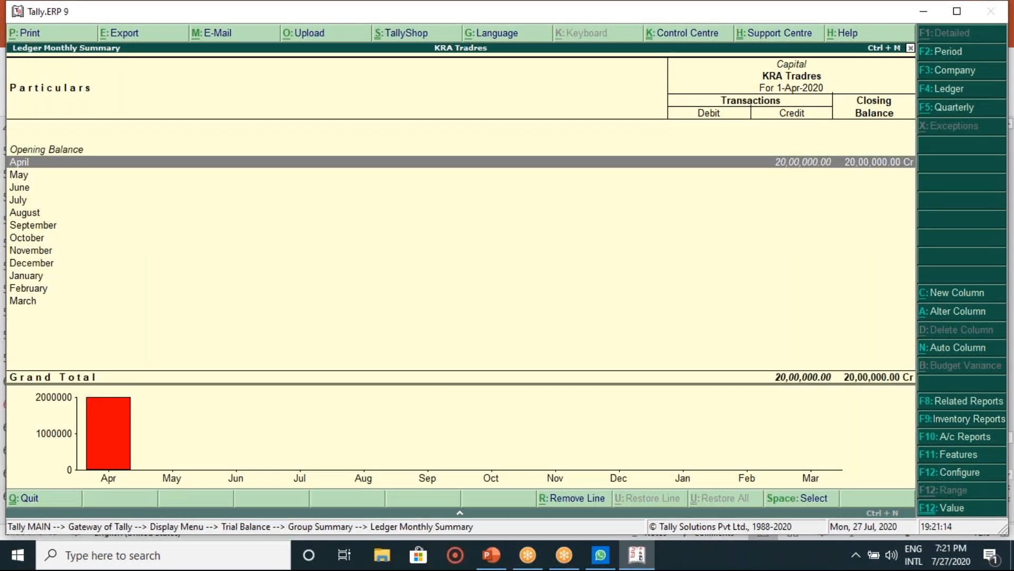
pyautogui.press('Return')
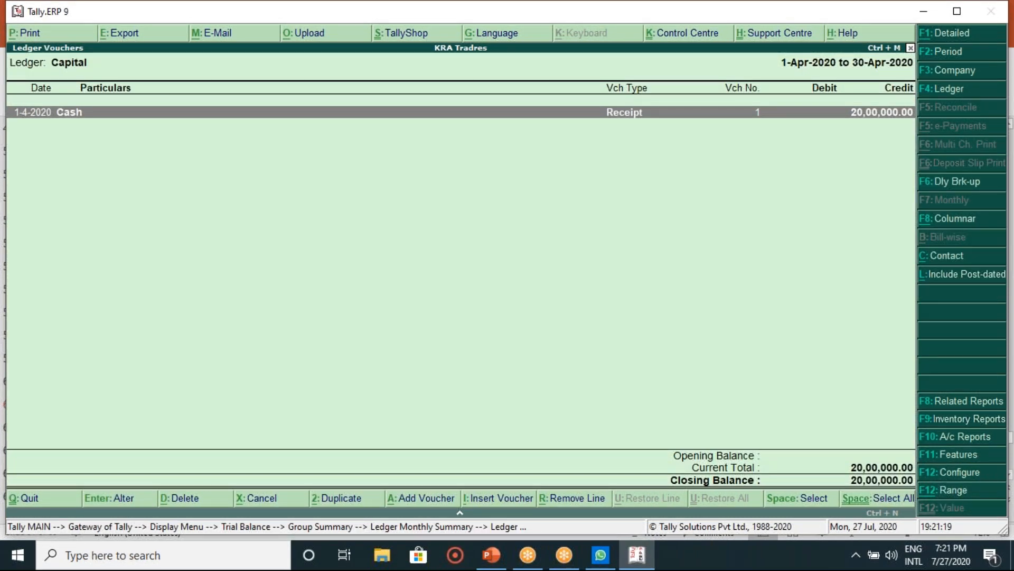
pyautogui.press('Return')
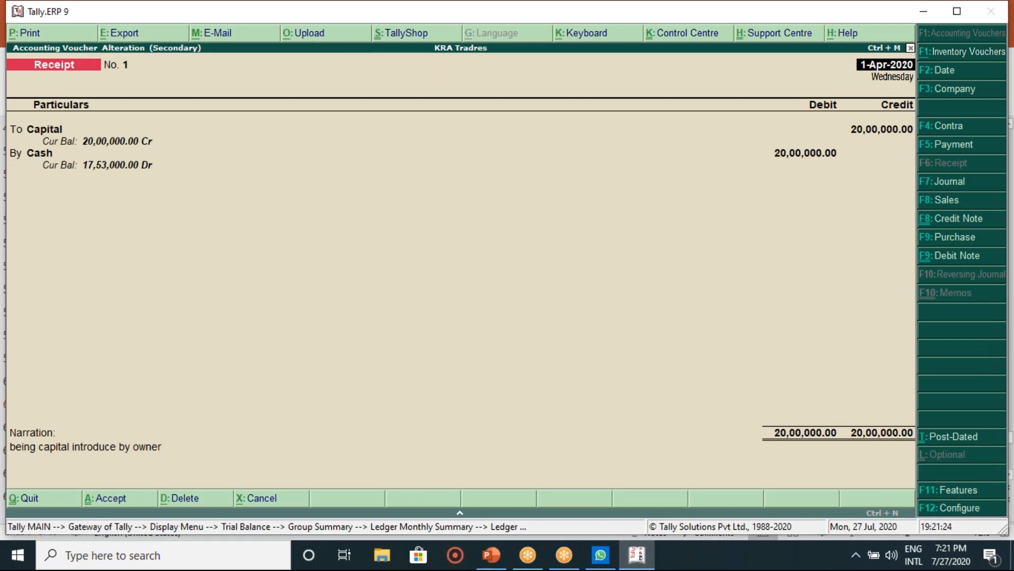
pyautogui.press('Escape')
pyautogui.press('Return')
pyautogui.press('Escape')
pyautogui.press('Escape')
pyautogui.press('Escape')
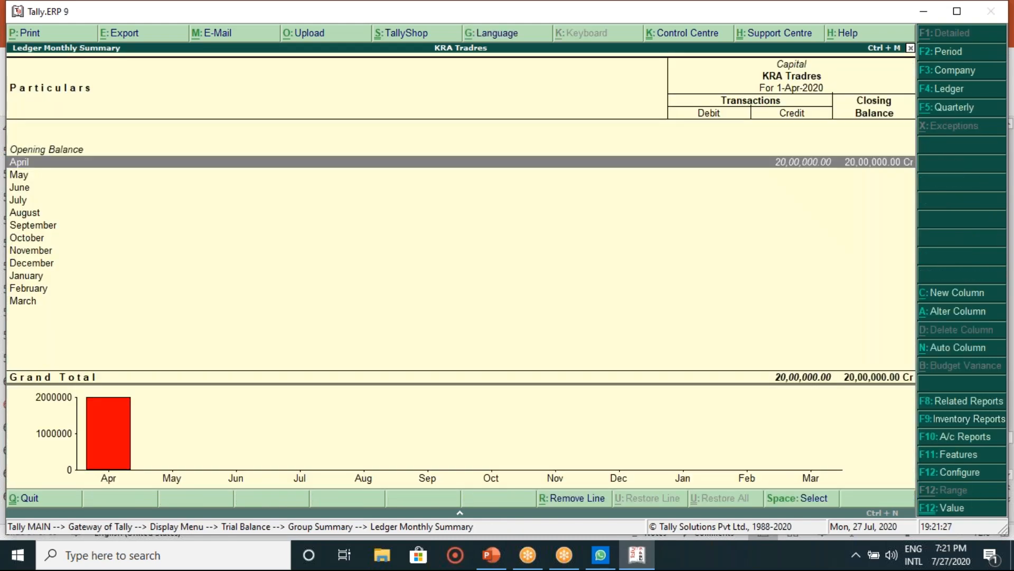
# Step: Drill through Current Assets and Sundry Debtors to Chakri Trader's April sales voucher No. 1, then back out
pyautogui.press('Down')
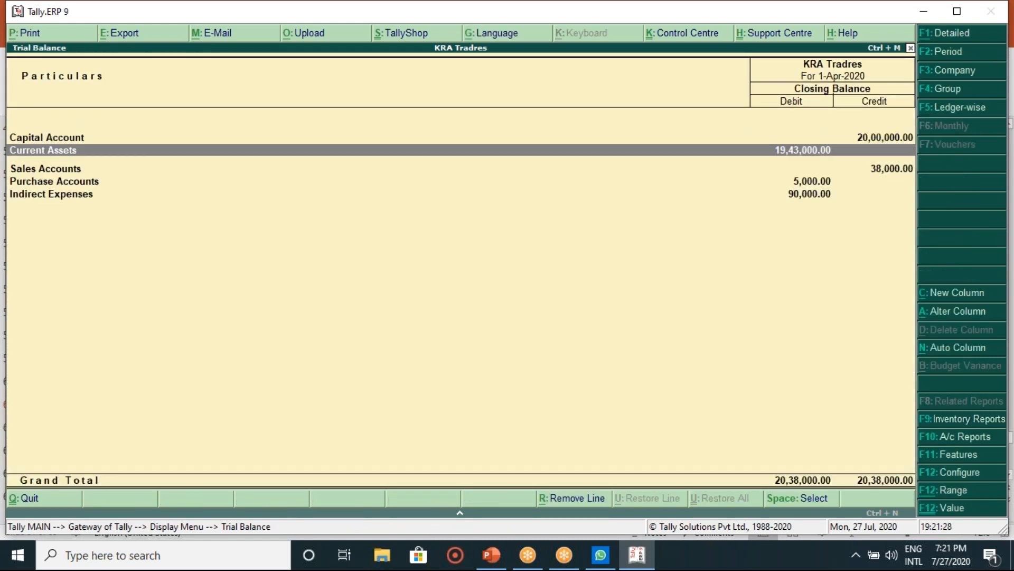
pyautogui.press('Return')
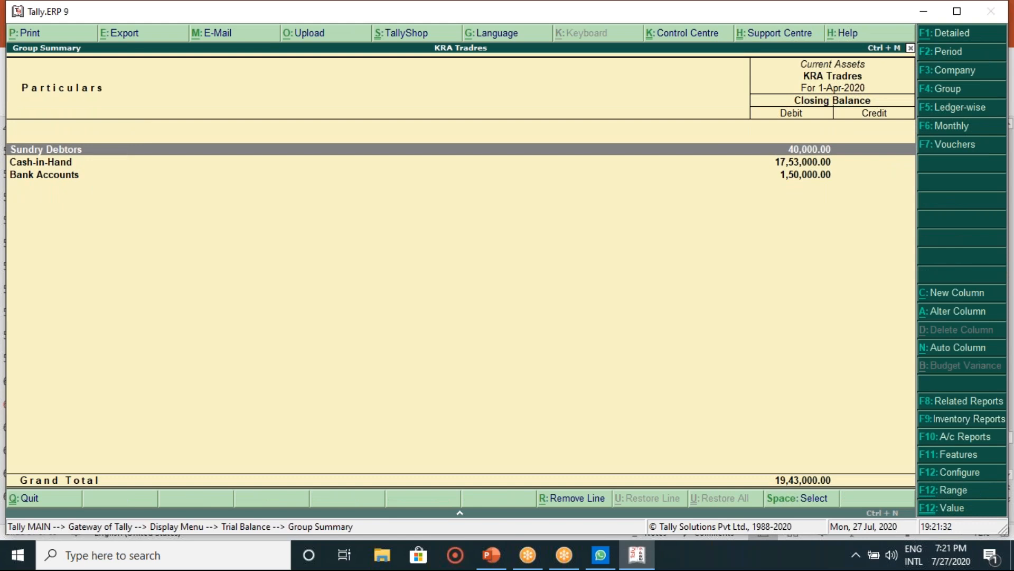
pyautogui.press('Escape')
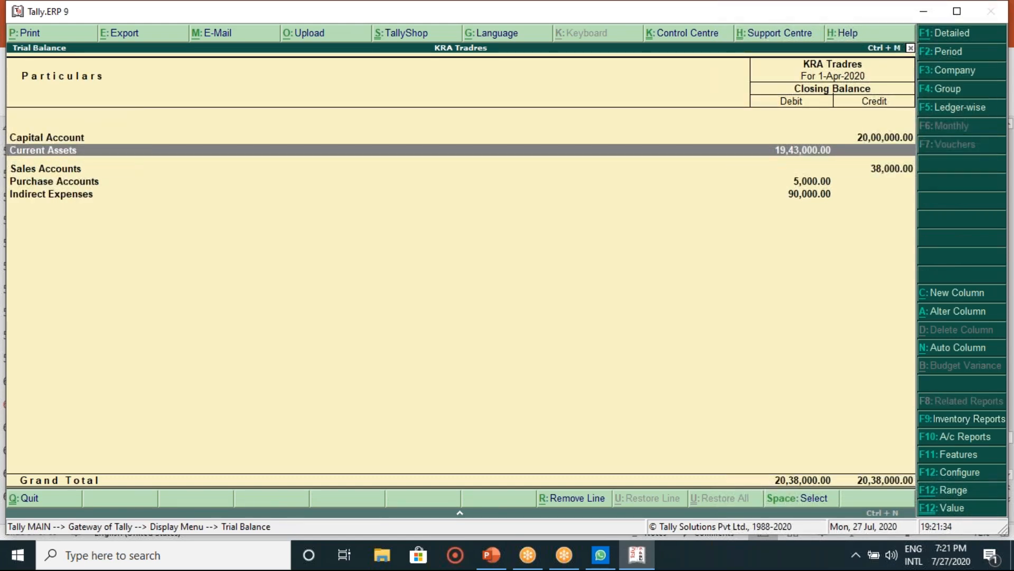
pyautogui.press('Return')
pyautogui.press('Return')
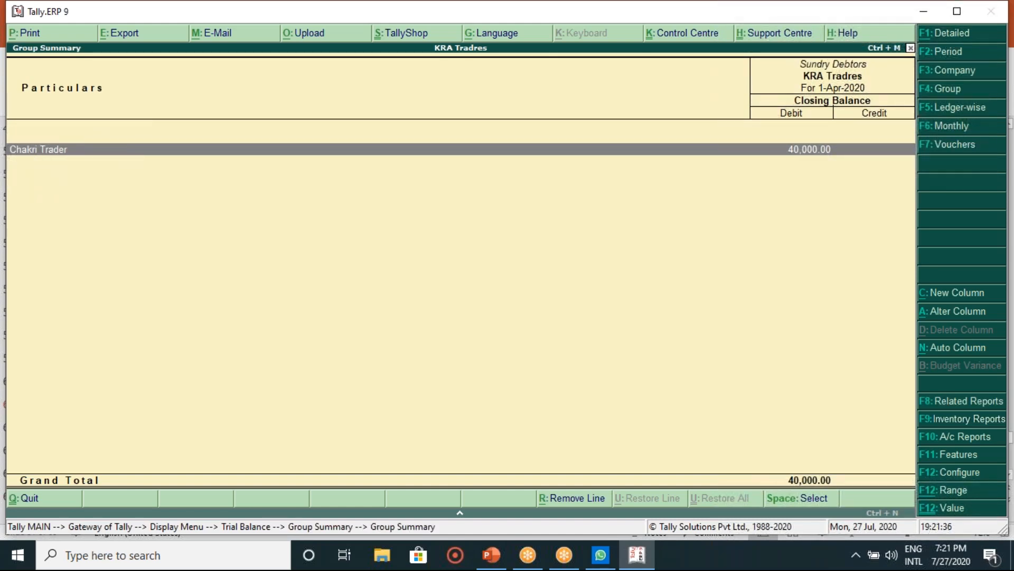
pyautogui.press('Return')
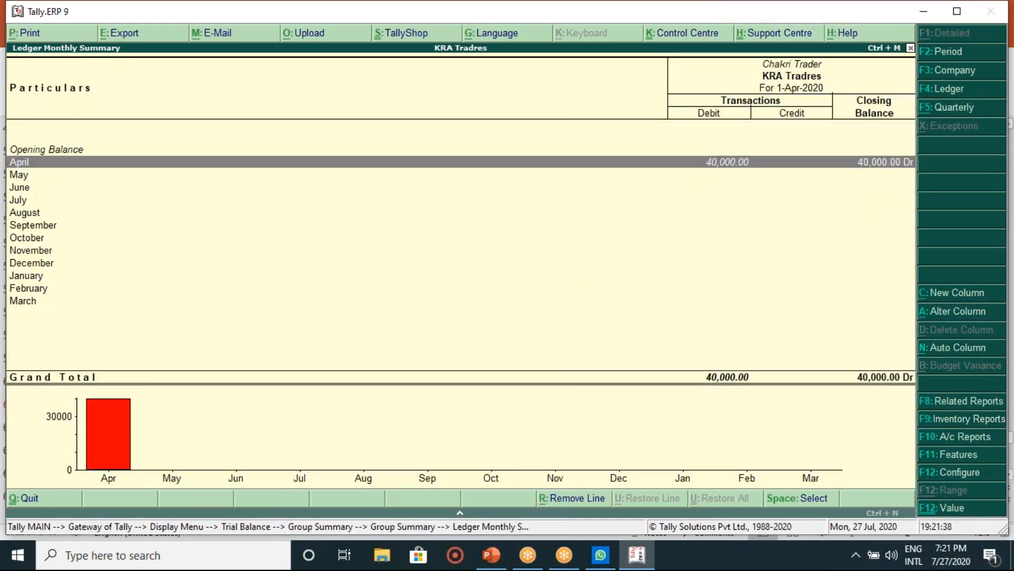
pyautogui.press('Return')
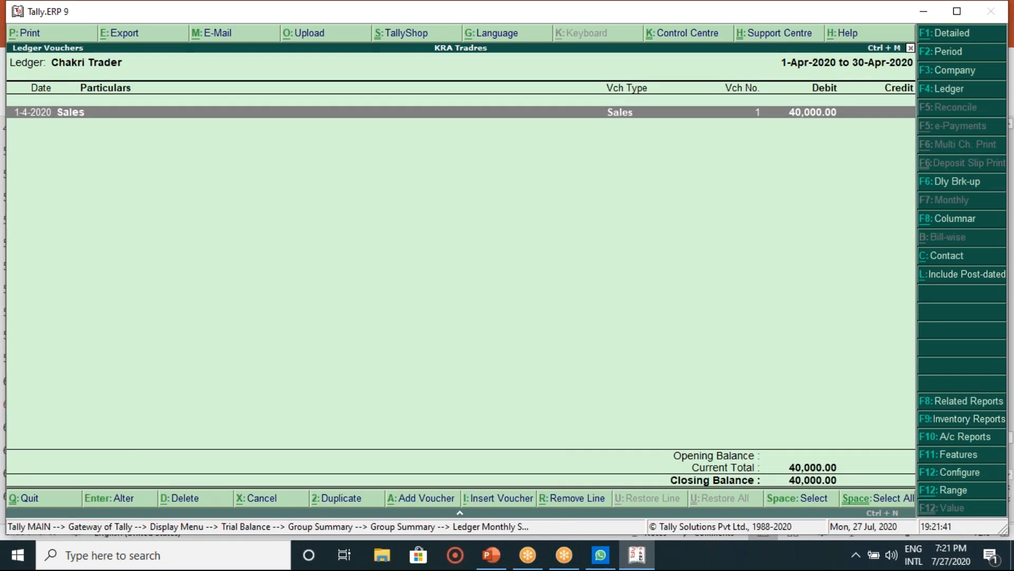
pyautogui.press('Return')
pyautogui.press('Escape')
pyautogui.press('y')
pyautogui.press('Escape')
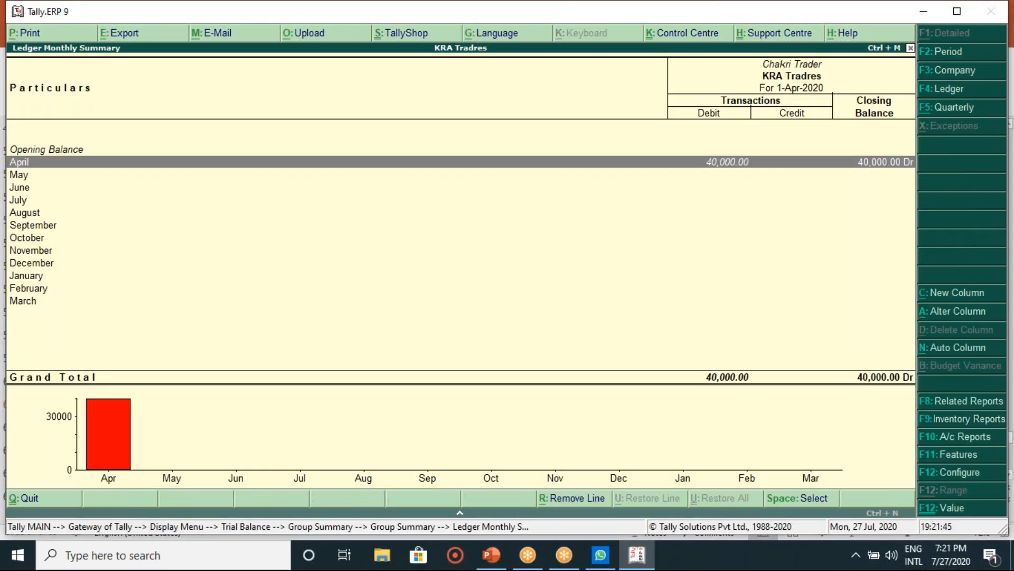
pyautogui.press('Escape')
pyautogui.press('Escape')
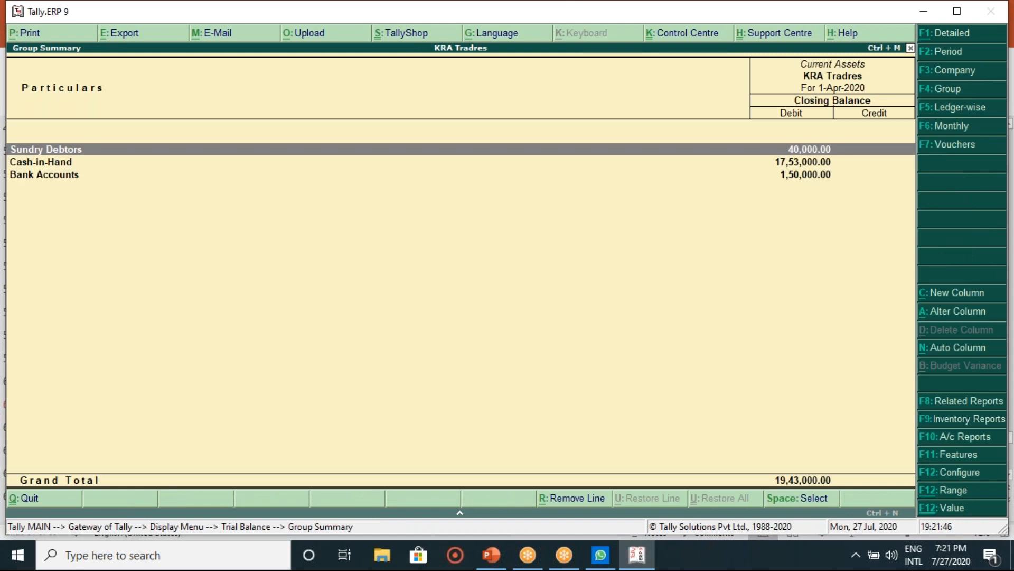
# Step: Review the Cash ledger's April vouchers under Cash-in-Hand, including the SBI Bank A/C entry
pyautogui.press('Down')
pyautogui.press('Return')
pyautogui.press('Return')
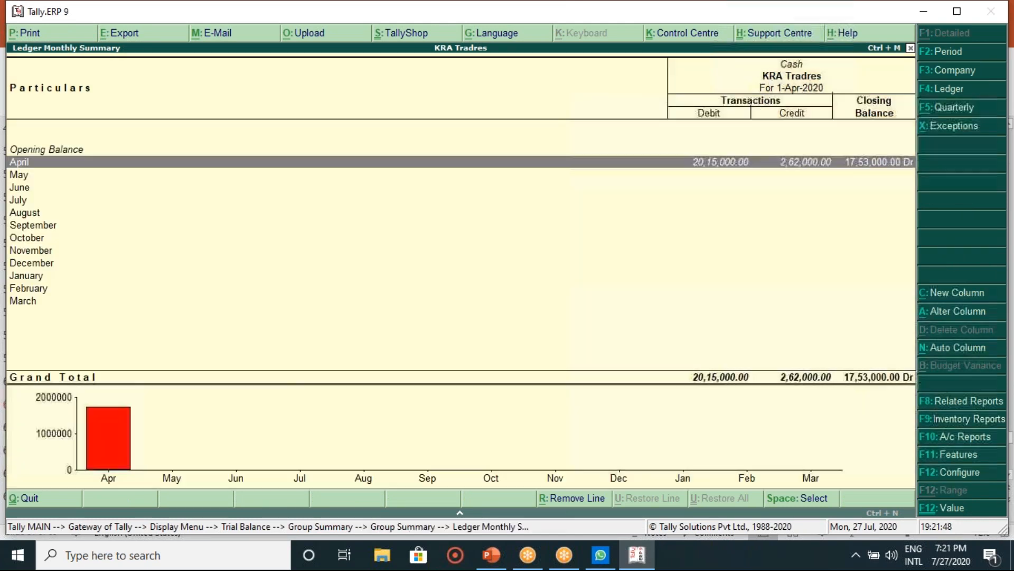
pyautogui.press('Return')
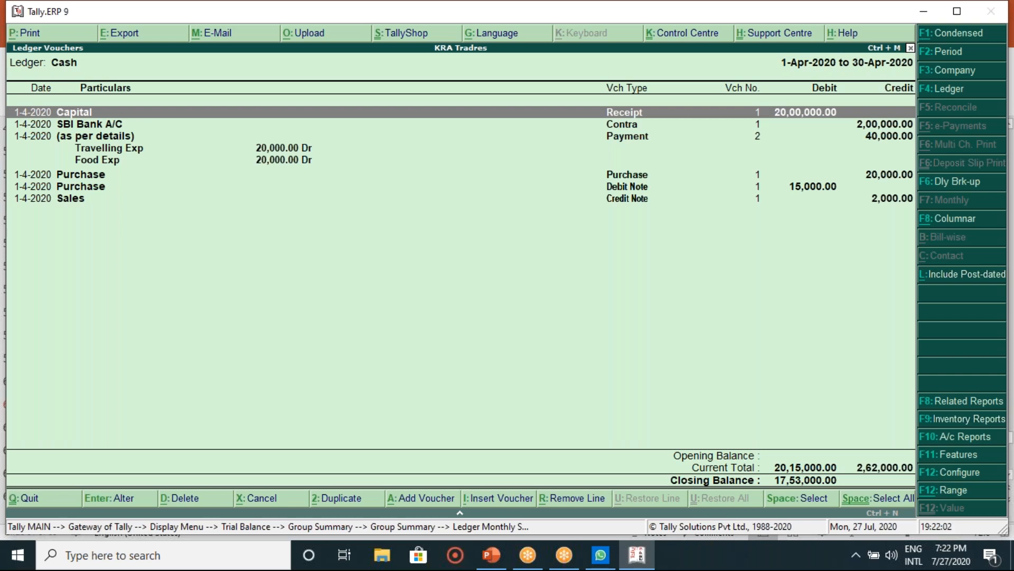
pyautogui.press('Down')
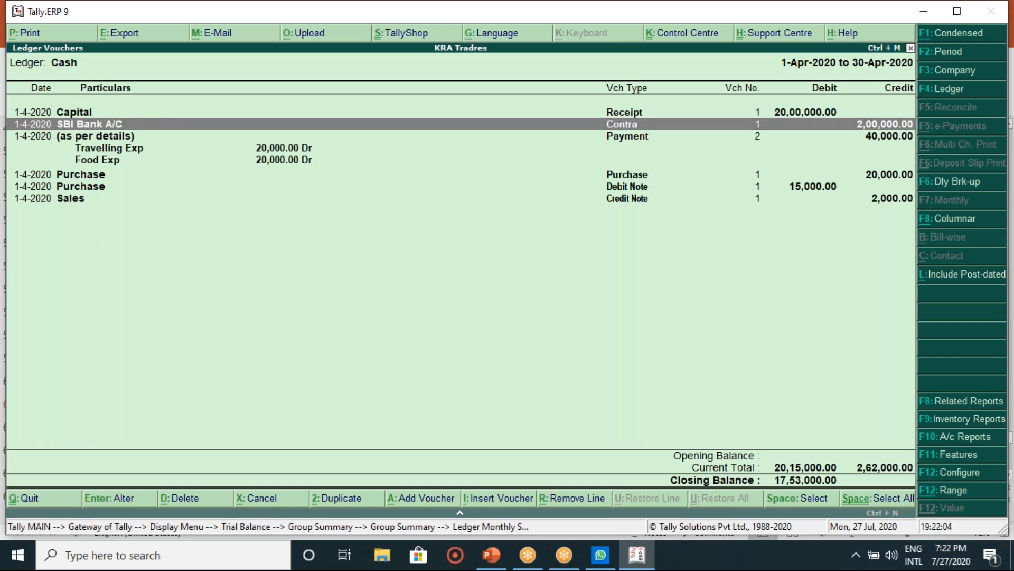
pyautogui.press('Down')
pyautogui.press('Down')
pyautogui.press('Down')
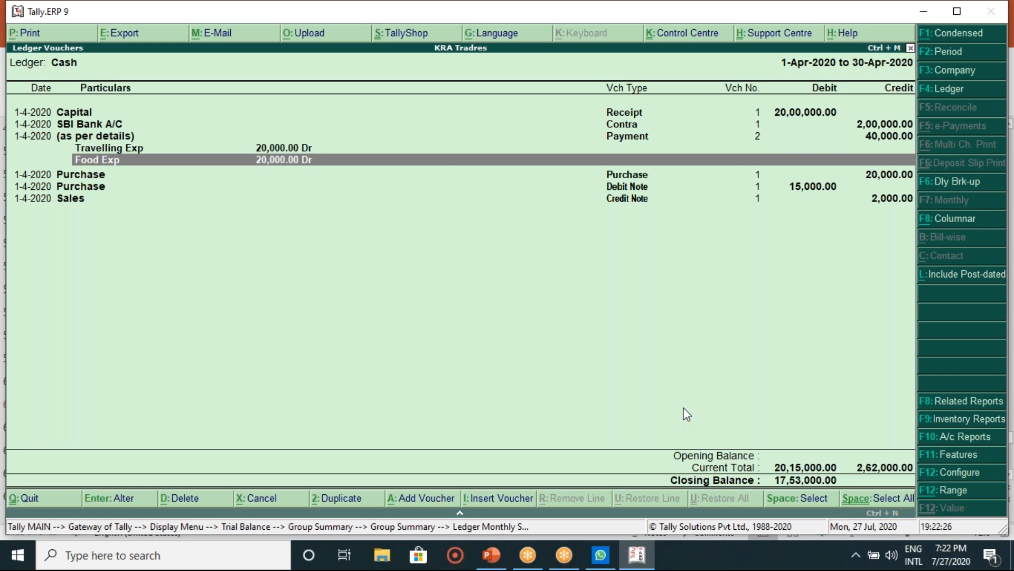
pyautogui.press('Escape')
pyautogui.press('Escape')
pyautogui.press('Escape')
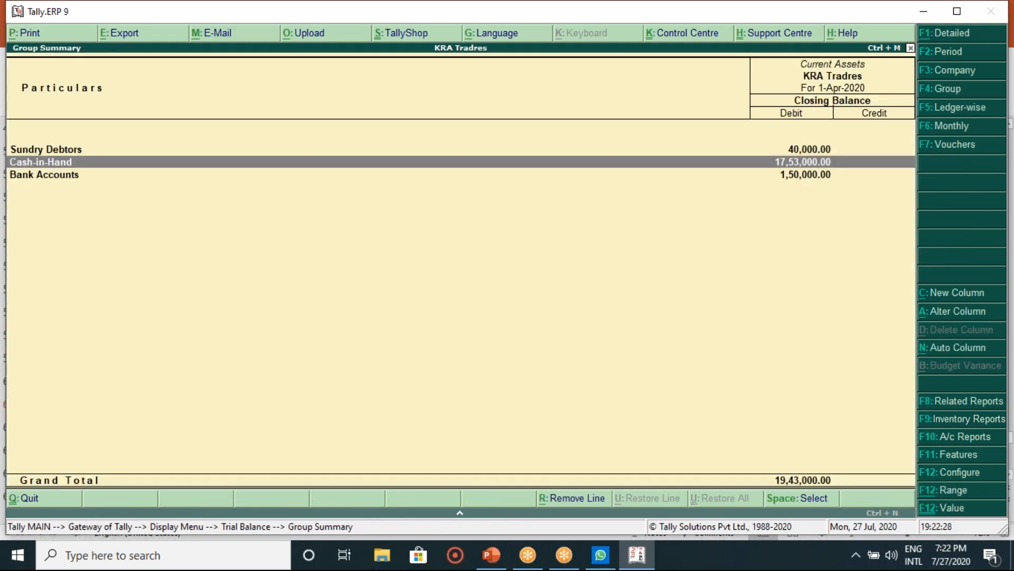
# Step: Open SBI Bank A/C's April vouchers and view the Salaries to Staff payment without saving
pyautogui.press('Down')
pyautogui.press('Return')
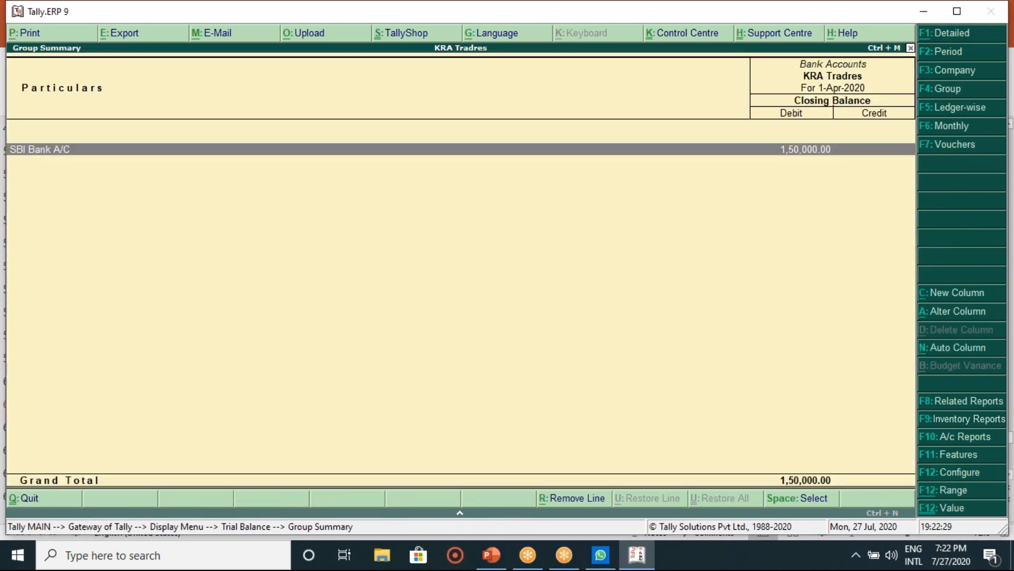
pyautogui.press('Return')
pyautogui.press('Return')
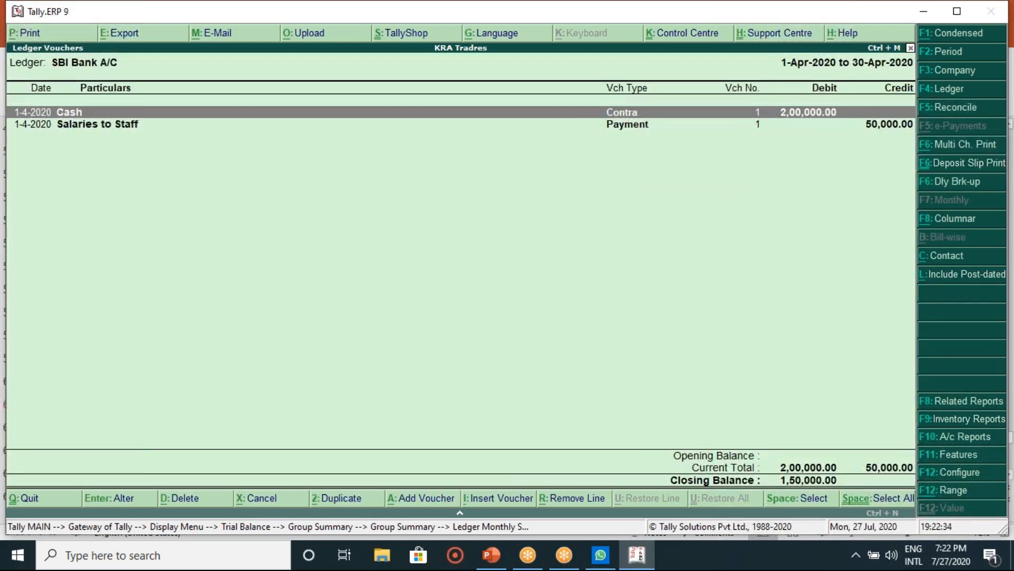
pyautogui.press('Down')
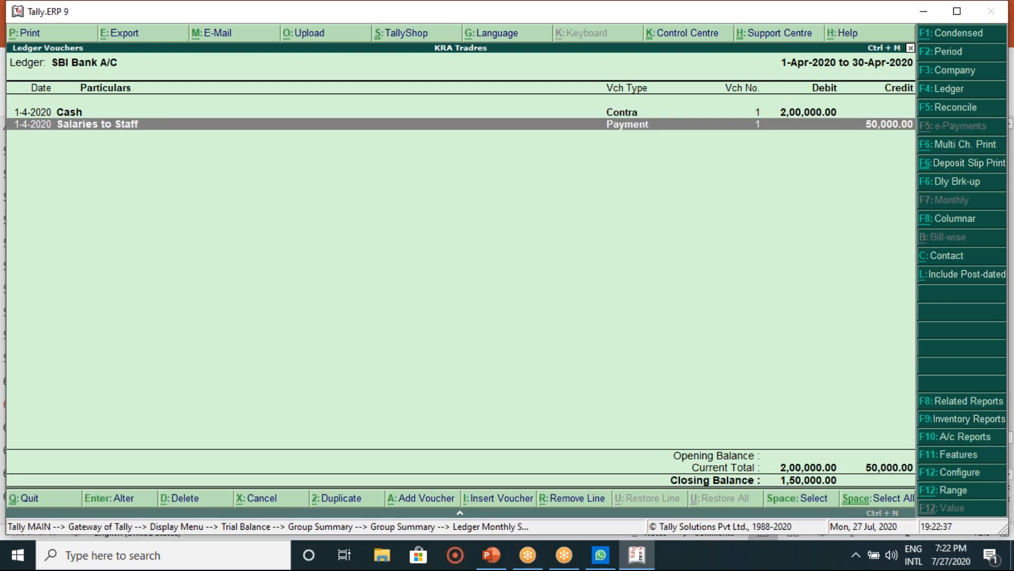
pyautogui.press('Return')
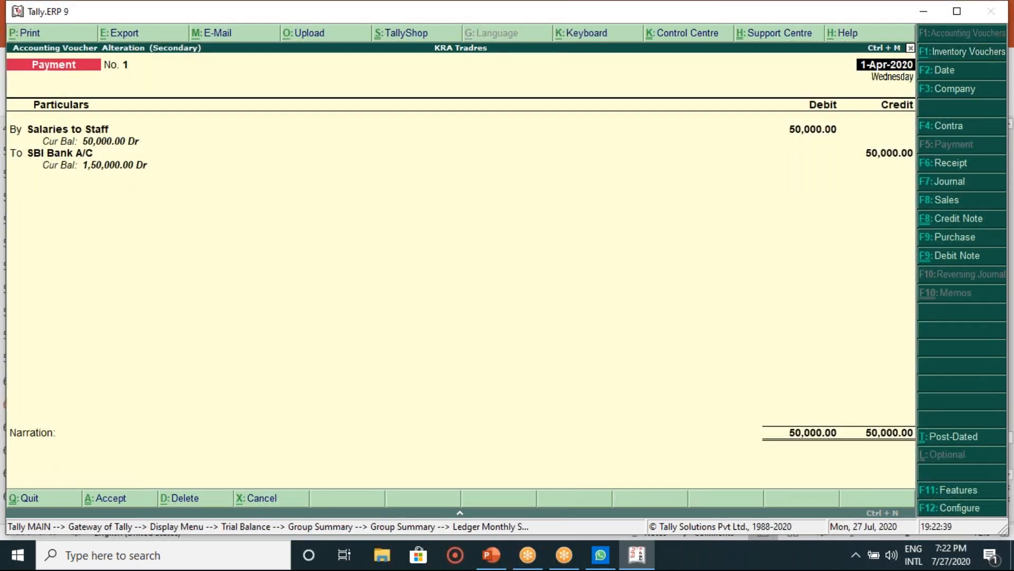
pyautogui.press('BackSpace')
pyautogui.press('Escape')
pyautogui.press('y')
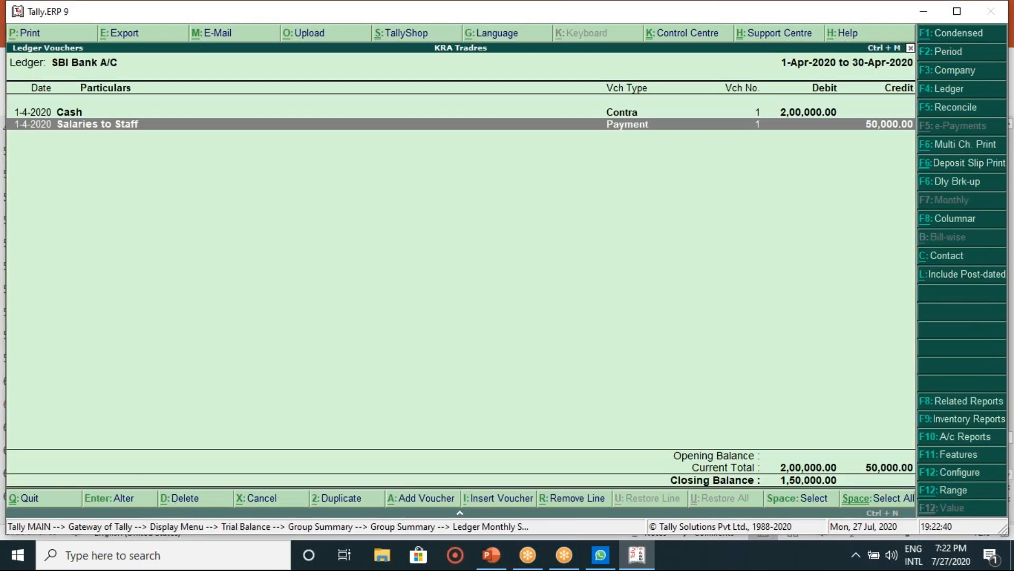
# Step: Reopen and quit the Salaries to Staff voucher, then back out and drill into Sales Accounts
pyautogui.press('Return')
pyautogui.press('BackSpace')
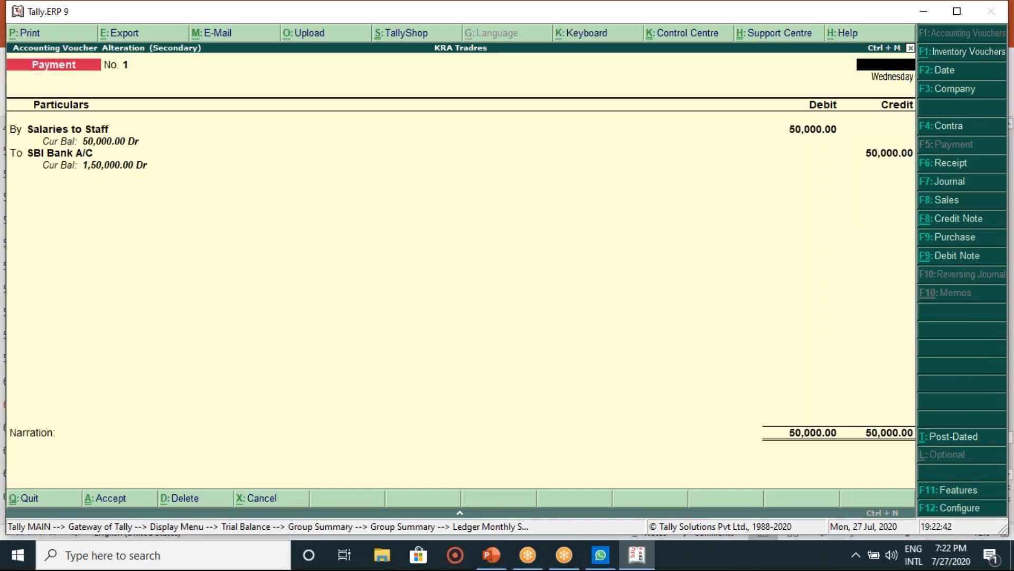
pyautogui.press('Escape')
pyautogui.press('y')
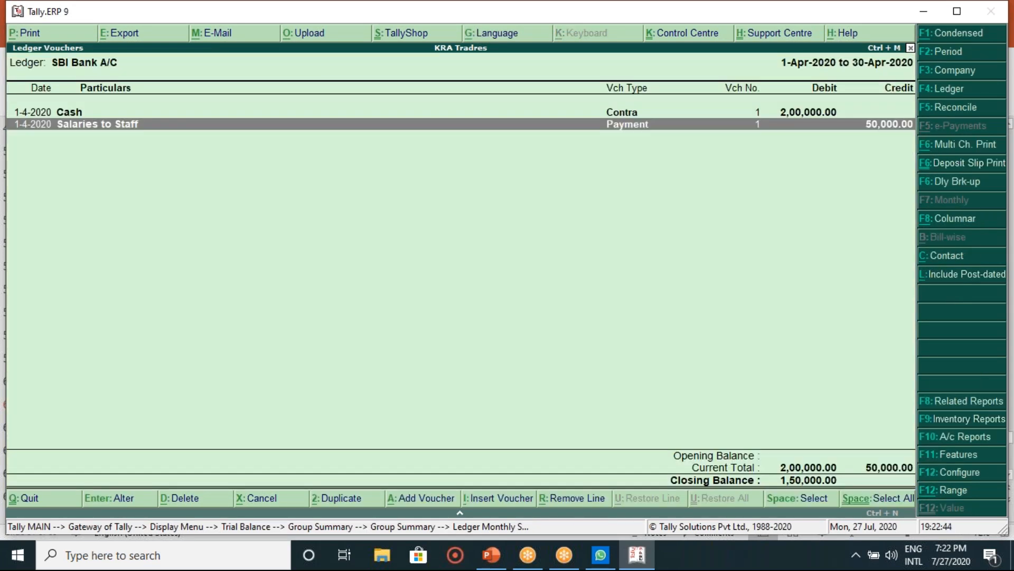
pyautogui.press('Escape')
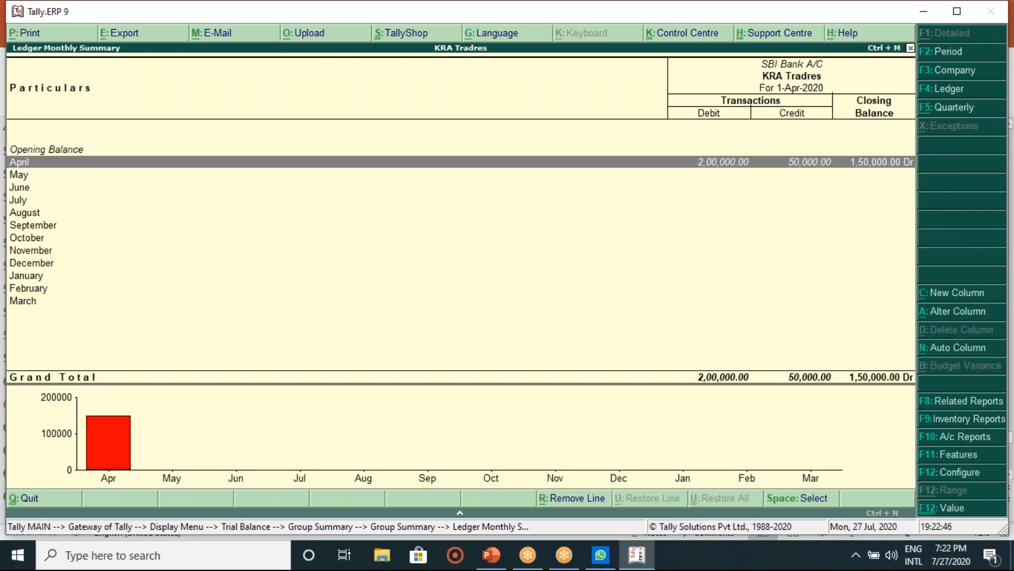
pyautogui.press('Escape')
pyautogui.press('Escape')
pyautogui.press('Escape')
pyautogui.press('Down')
pyautogui.press('Return')
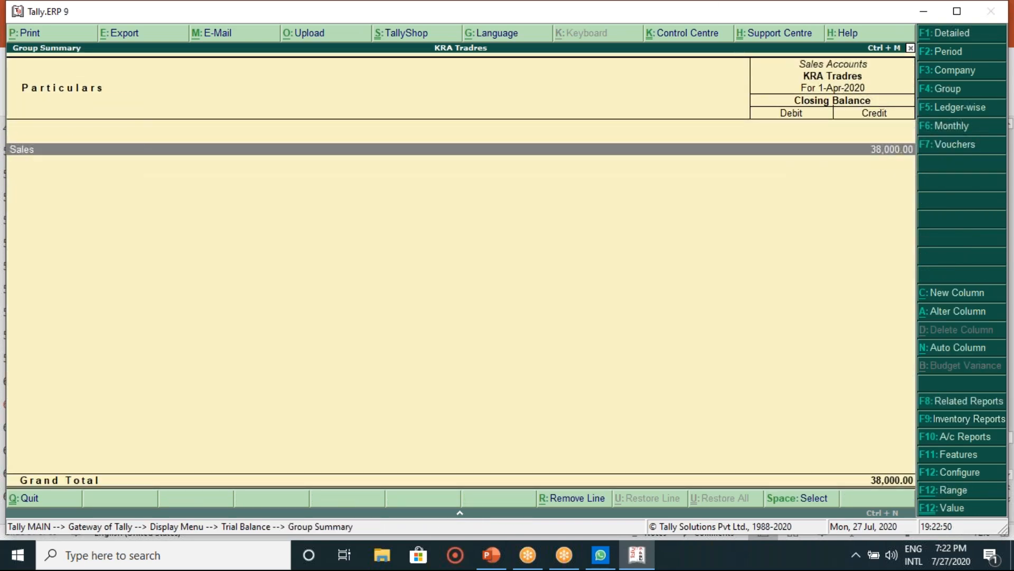
# Step: View the Sales ledger's April vouchers, including the Cash credit note entry, then go back to the Trial Balance
pyautogui.press('Return')
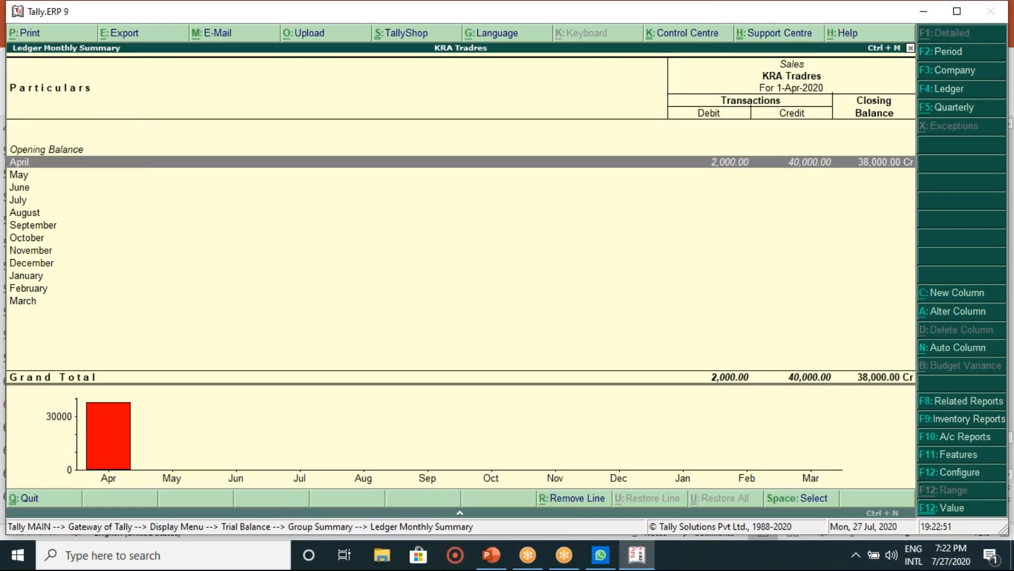
pyautogui.press('Return')
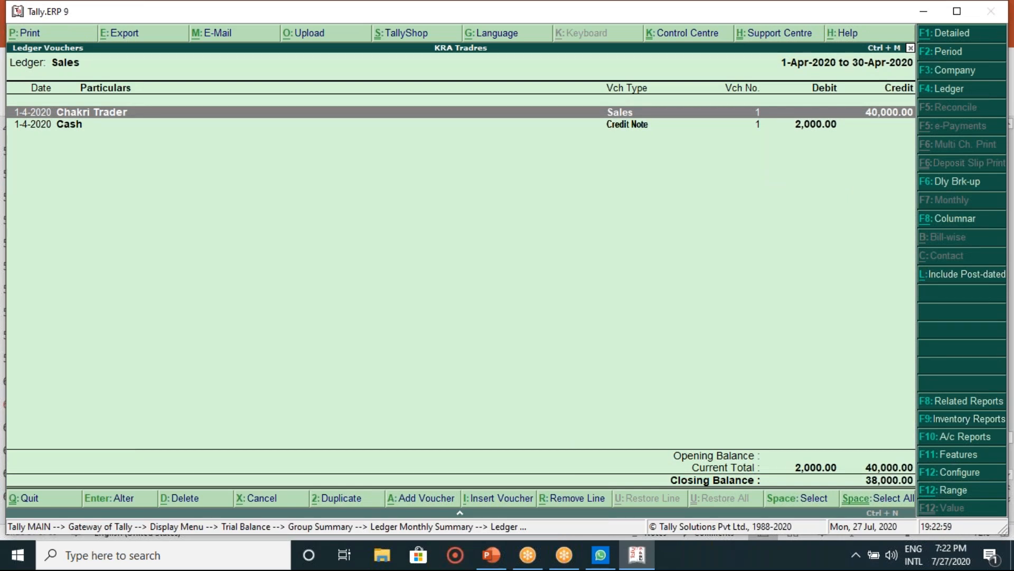
pyautogui.press('Down')
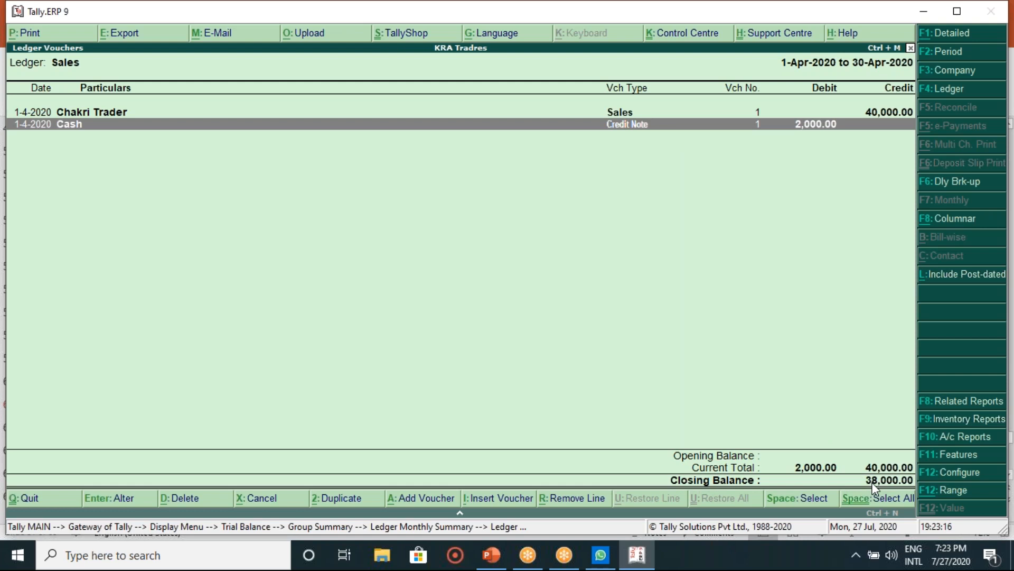
pyautogui.press('Escape')
pyautogui.press('Escape')
pyautogui.press('Escape')
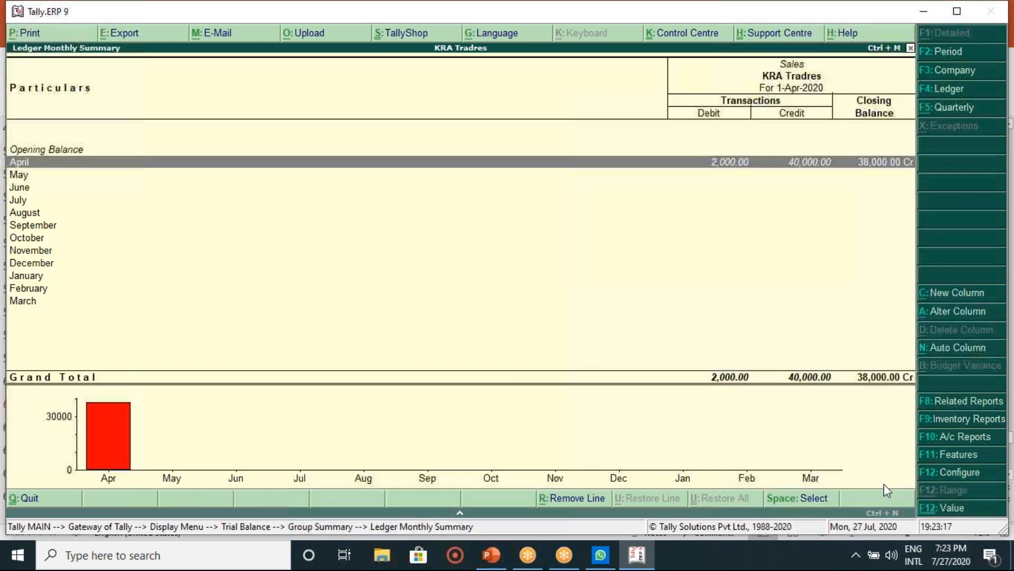
pyautogui.press('Down')
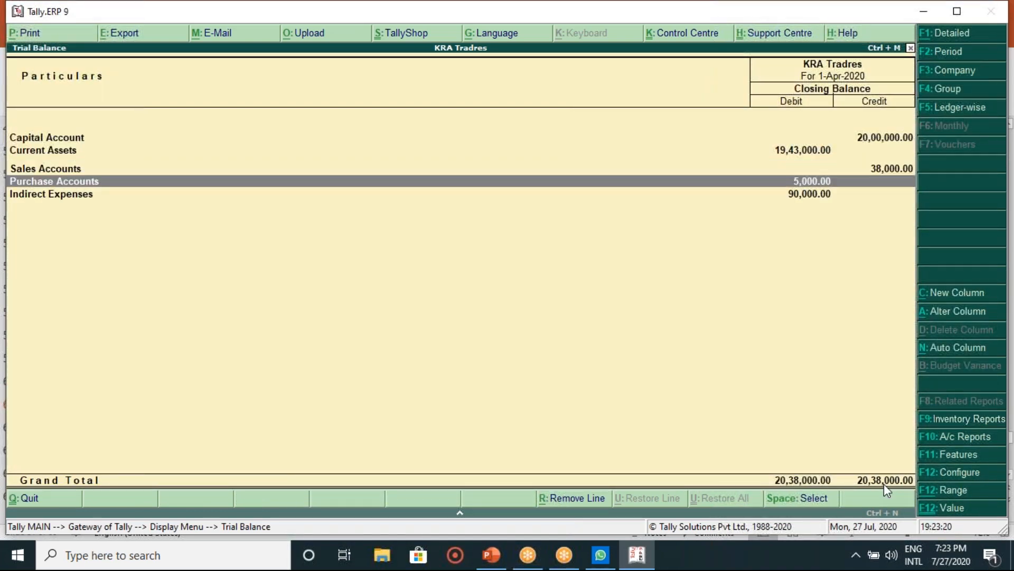
# Step: Review the Purchase ledger's April vouchers under Purchase Accounts
pyautogui.press('Return')
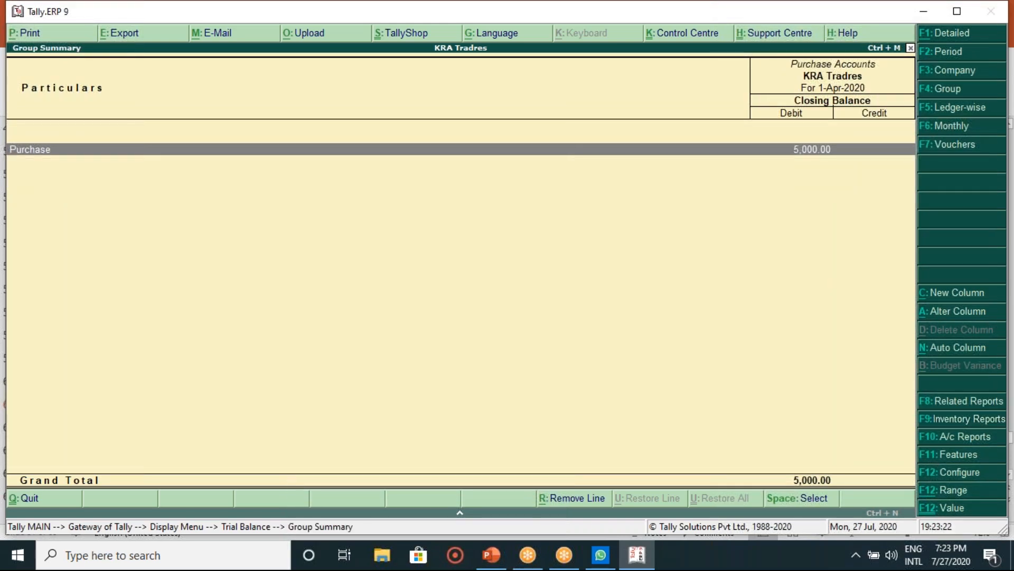
pyautogui.press('Return')
pyautogui.press('Return')
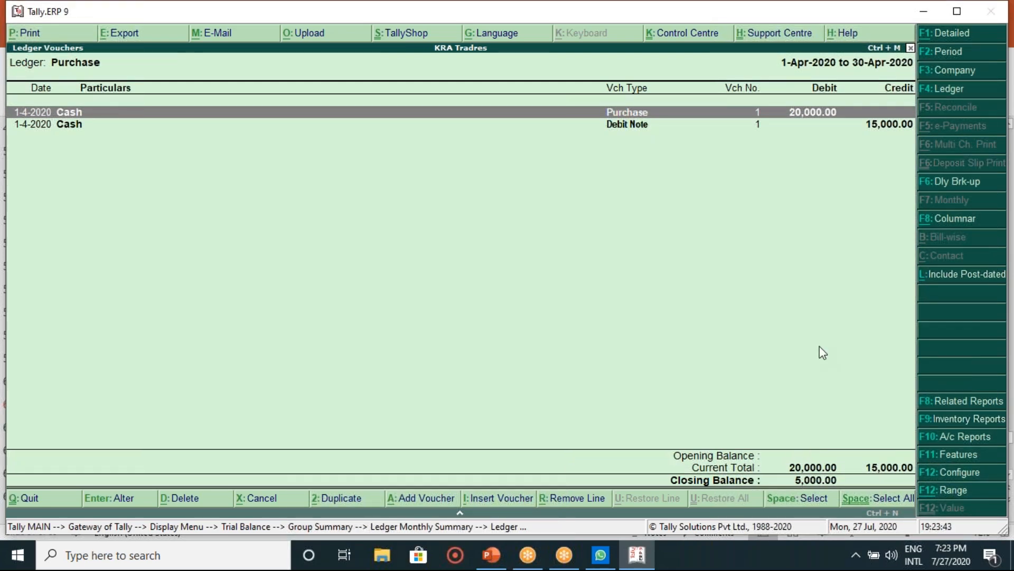
pyautogui.press('Escape')
pyautogui.press('Escape')
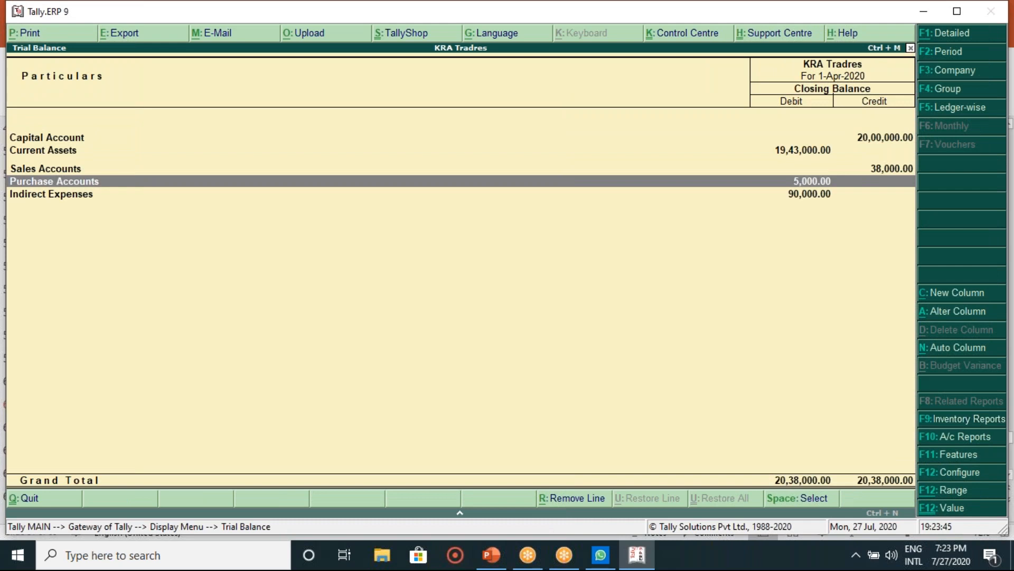
# Step: Inspect Indirect Expenses (Salaries to Staff, Travelling Exp) and close the Trial Balance
pyautogui.press('Down')
pyautogui.press('Return')
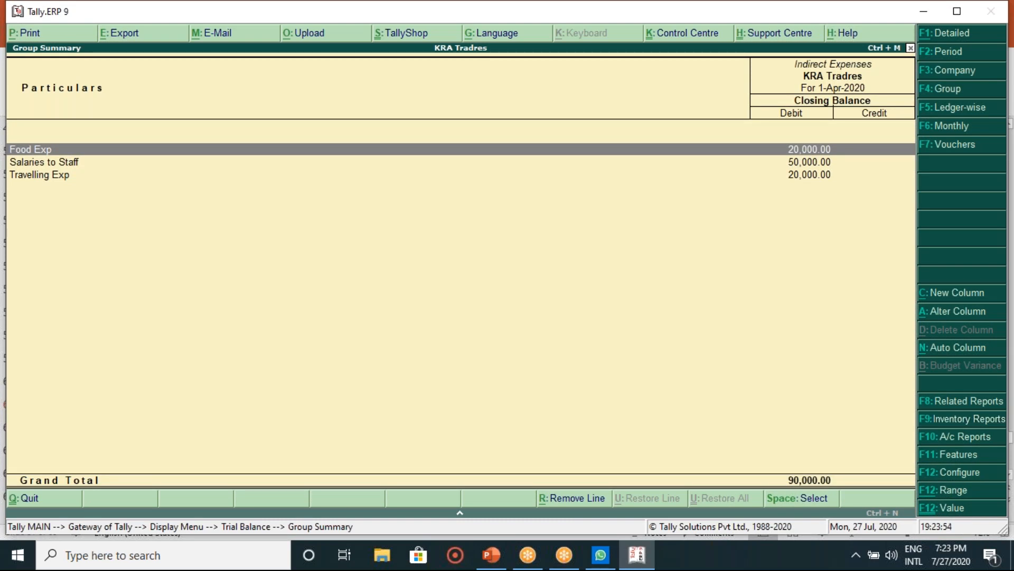
pyautogui.press('Down')
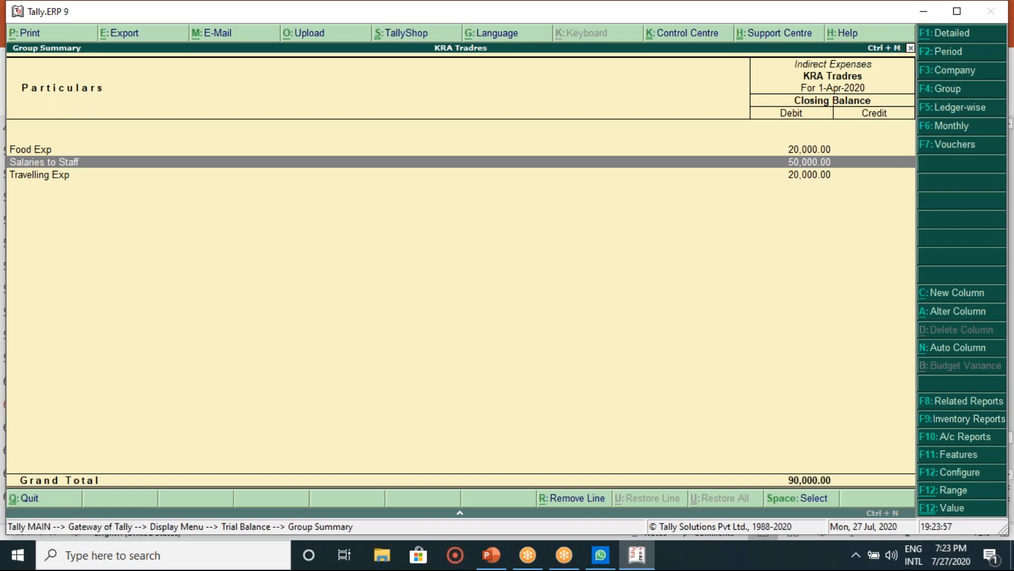
pyautogui.press('Down')
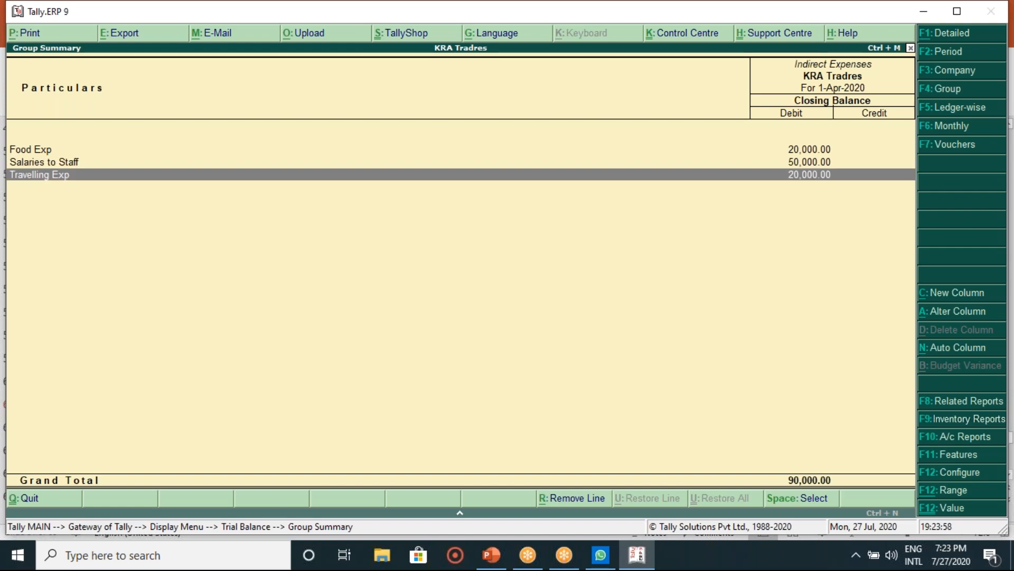
pyautogui.press('Escape')
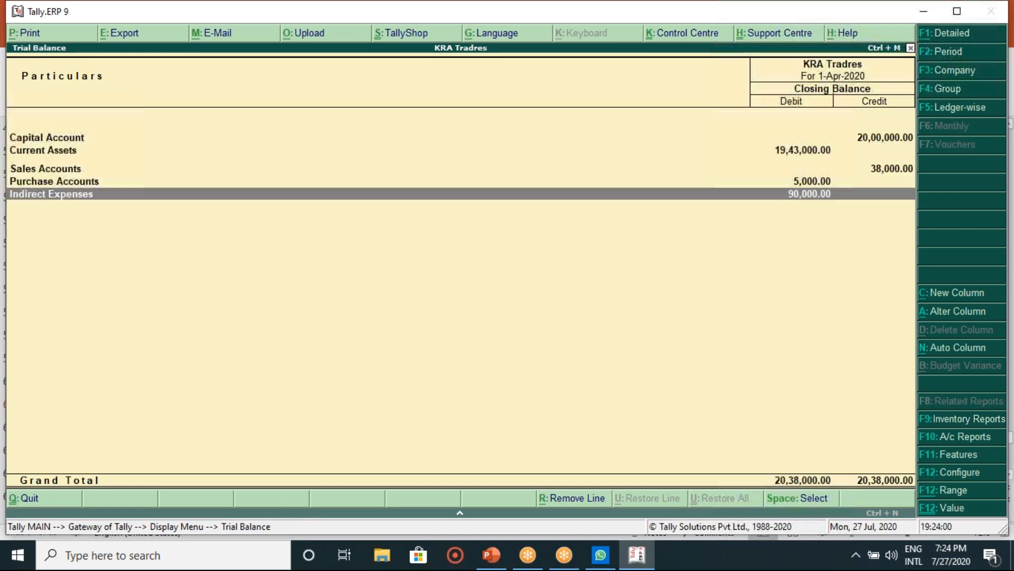
pyautogui.press('Escape')
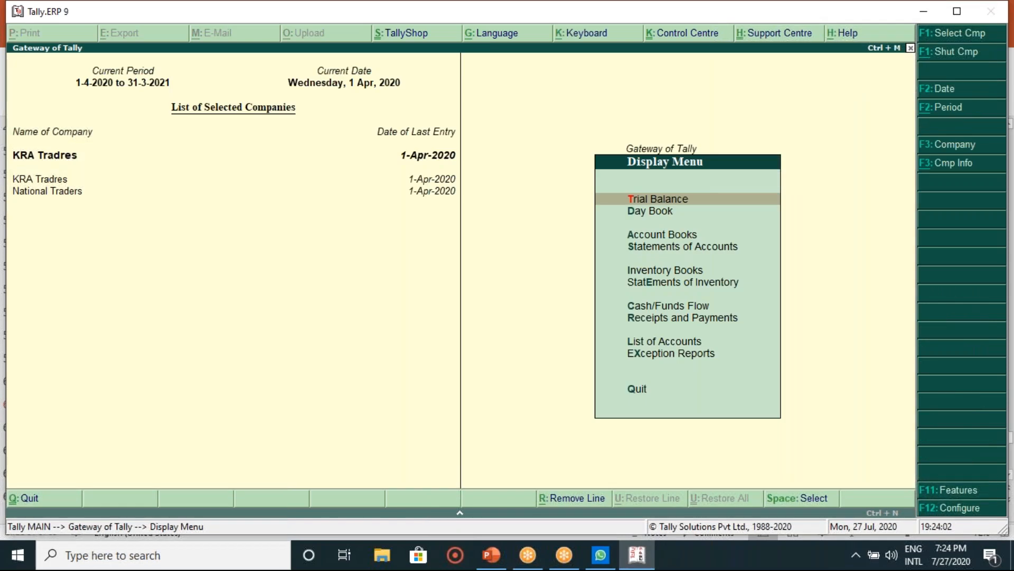
# Step: Look over today's vouchers in the Day Book
pyautogui.press('Down')
pyautogui.press('Return')
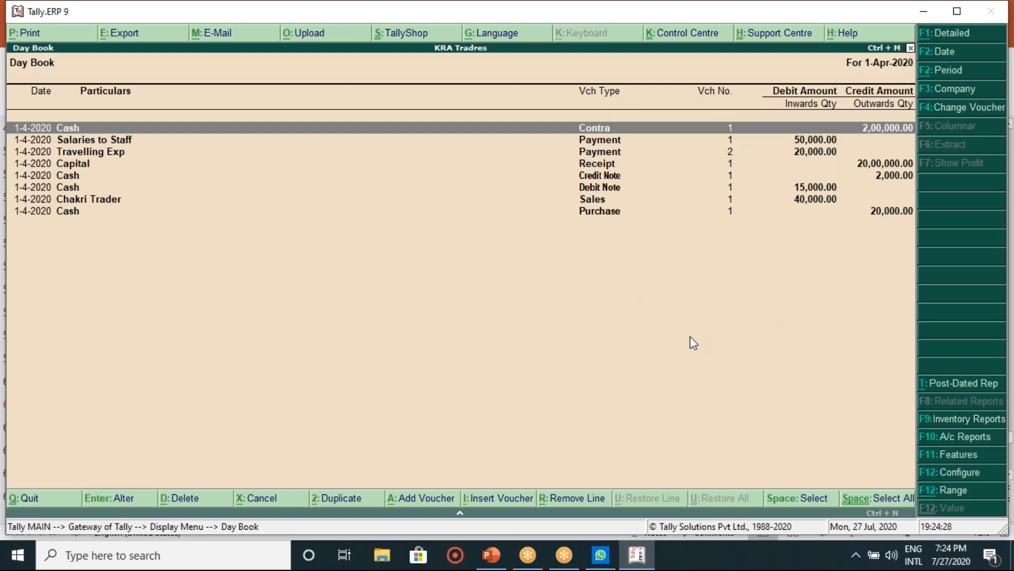
pyautogui.press('Escape')
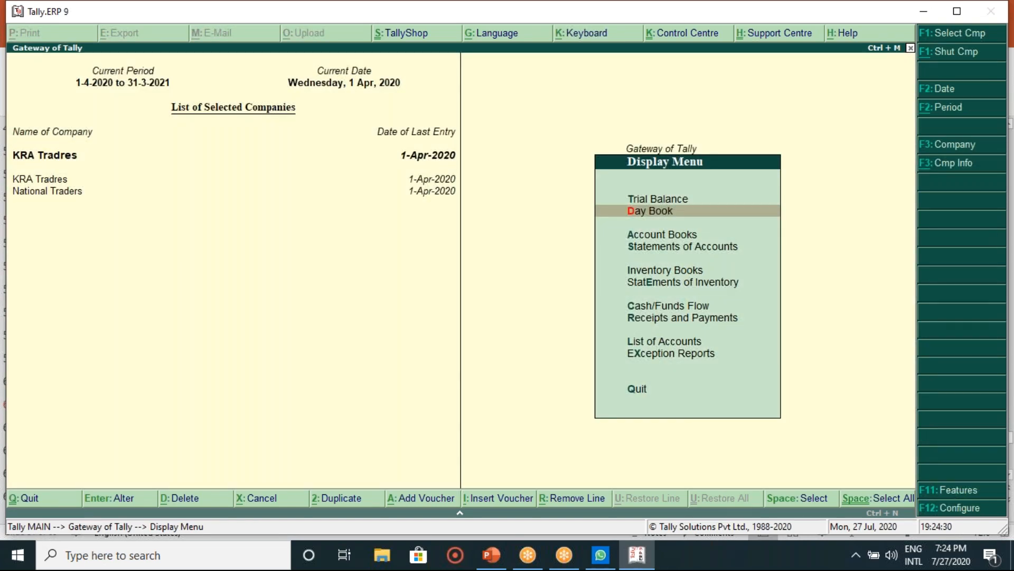
# Step: Check the Cash/Bank Book(s) summary, then return to the Gateway of Tally at Balance Sheet
pyautogui.press('Down')
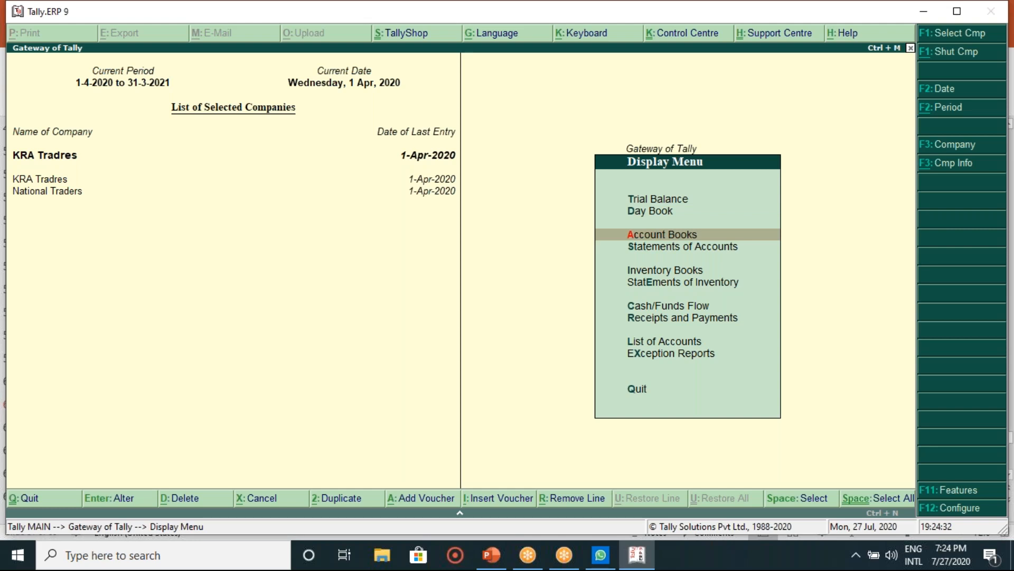
pyautogui.press('Return')
pyautogui.press('Return')
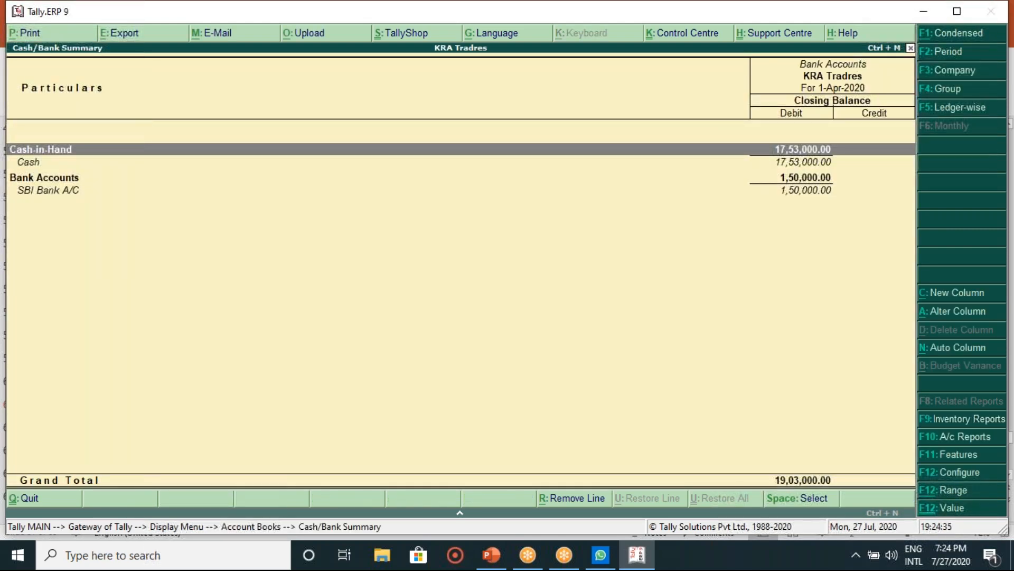
pyautogui.press('Escape')
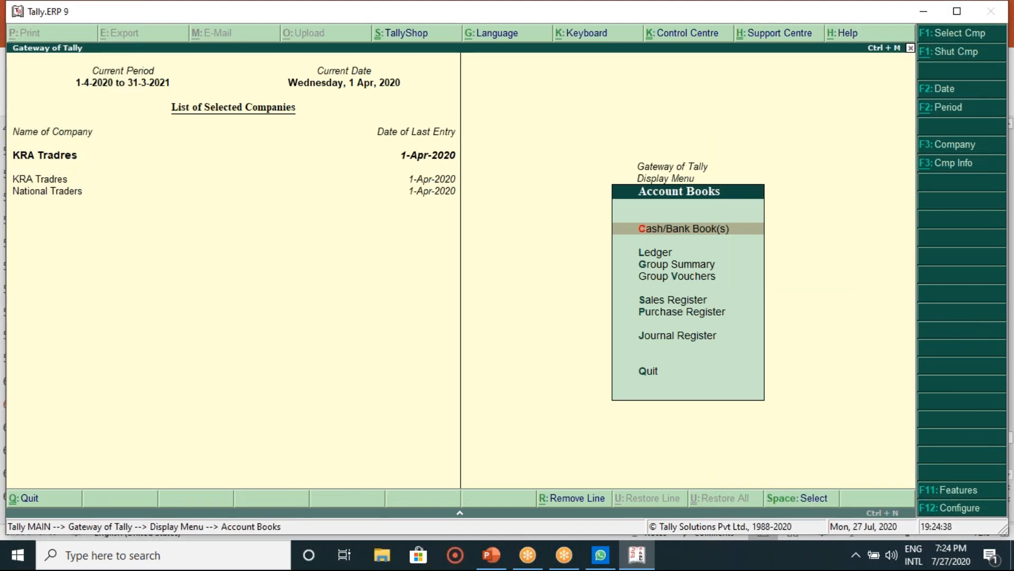
pyautogui.press('Escape')
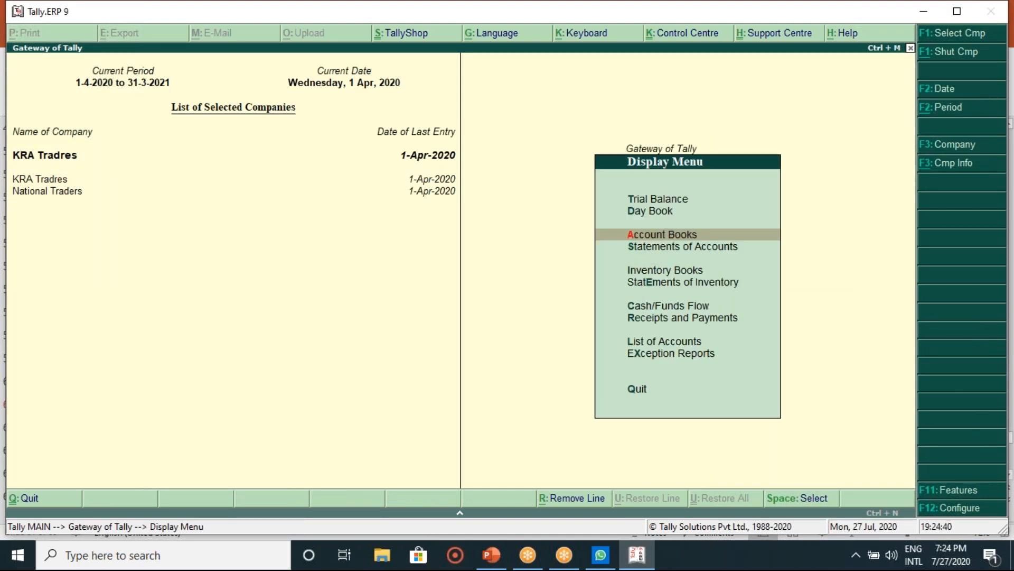
pyautogui.press('Escape')
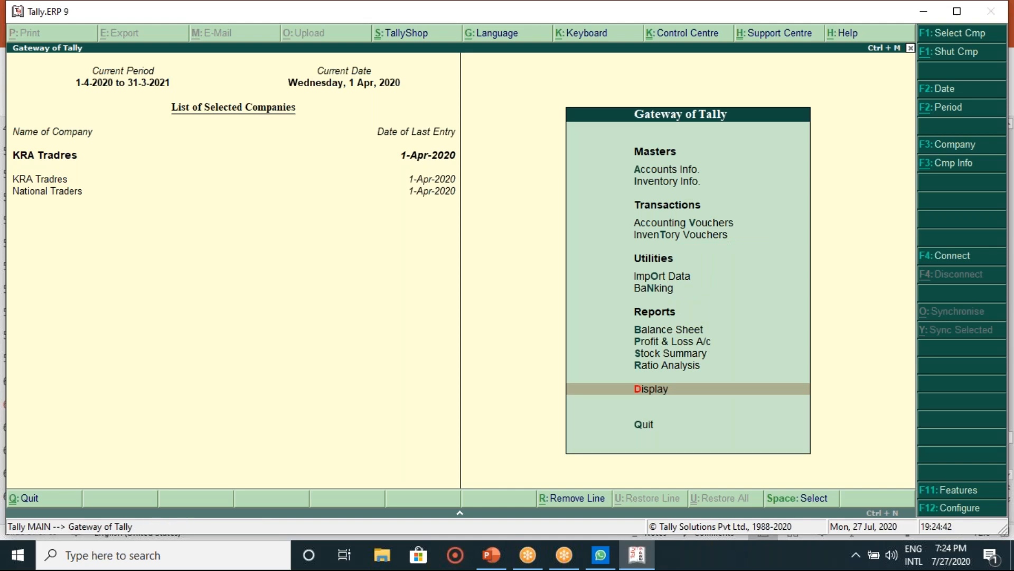
pyautogui.press('Up')
pyautogui.press('Up')
pyautogui.press('Up')
pyautogui.press('Up')
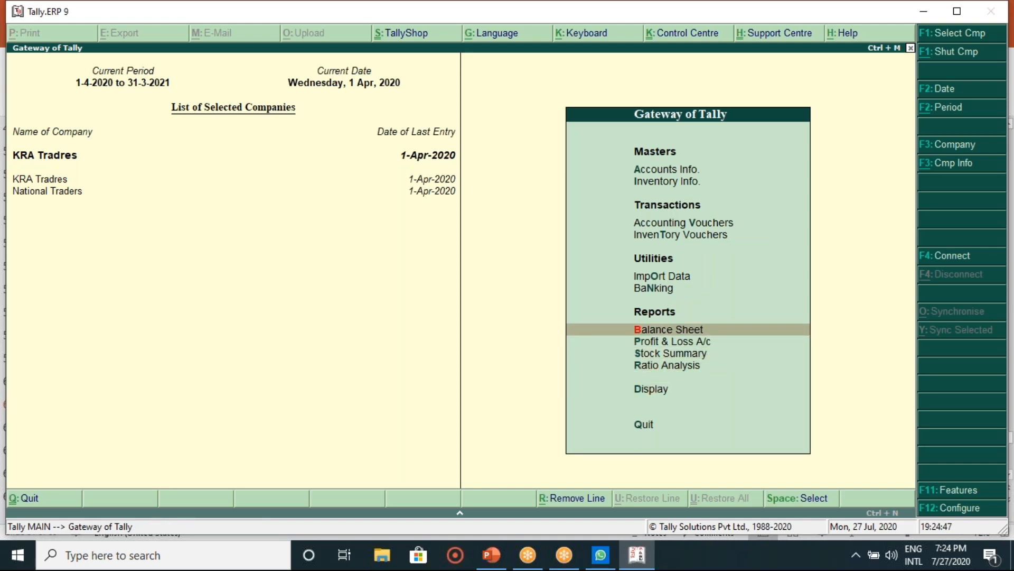
# Step: Open and print the KRA Tradres Balance Sheet, then reopen Printing Balance Sheet with Alt+P
pyautogui.press('Return')
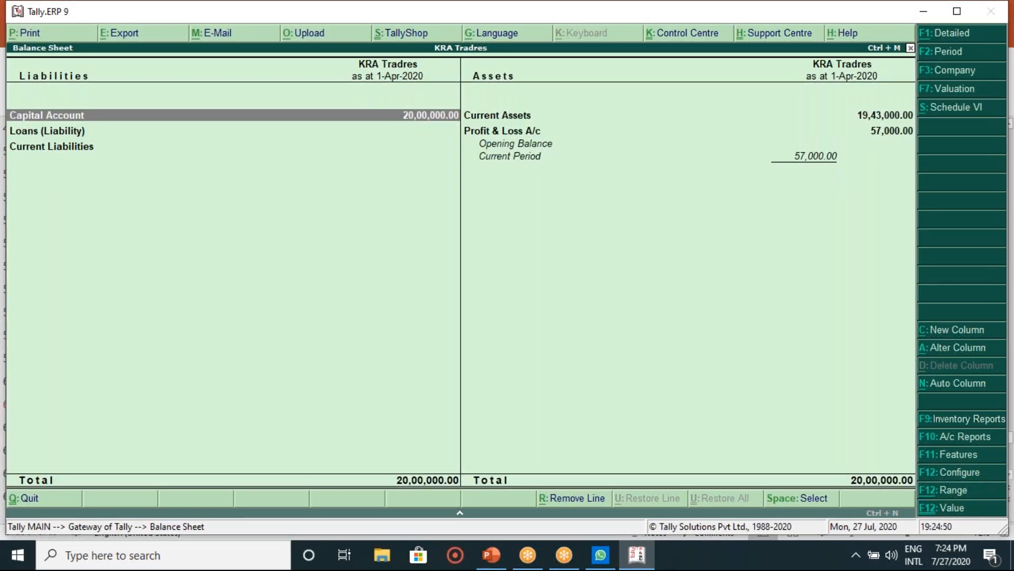
pyautogui.click(38, 36)
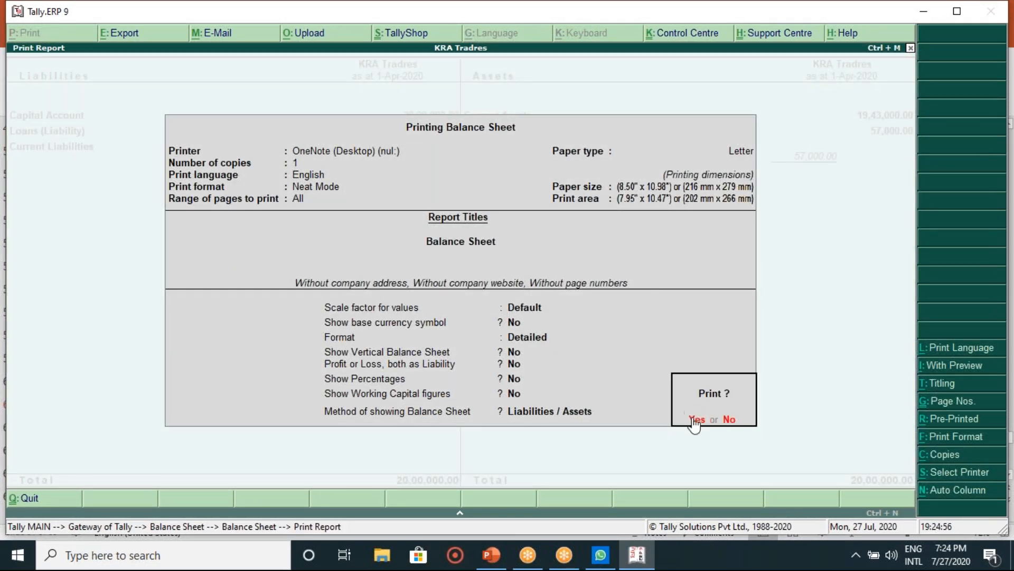
pyautogui.click(696, 420)
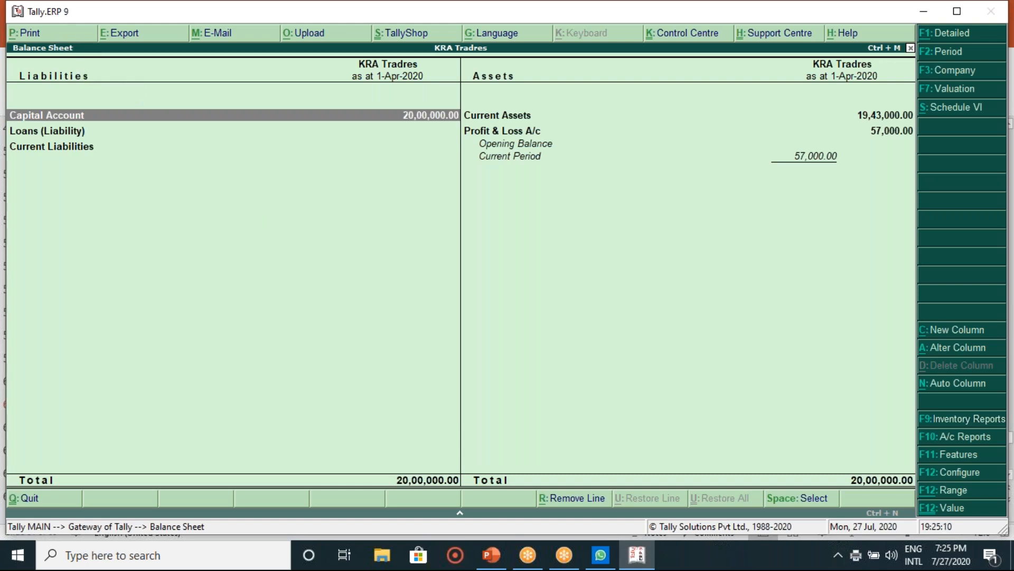
pyautogui.hotkey('alt', 'p')
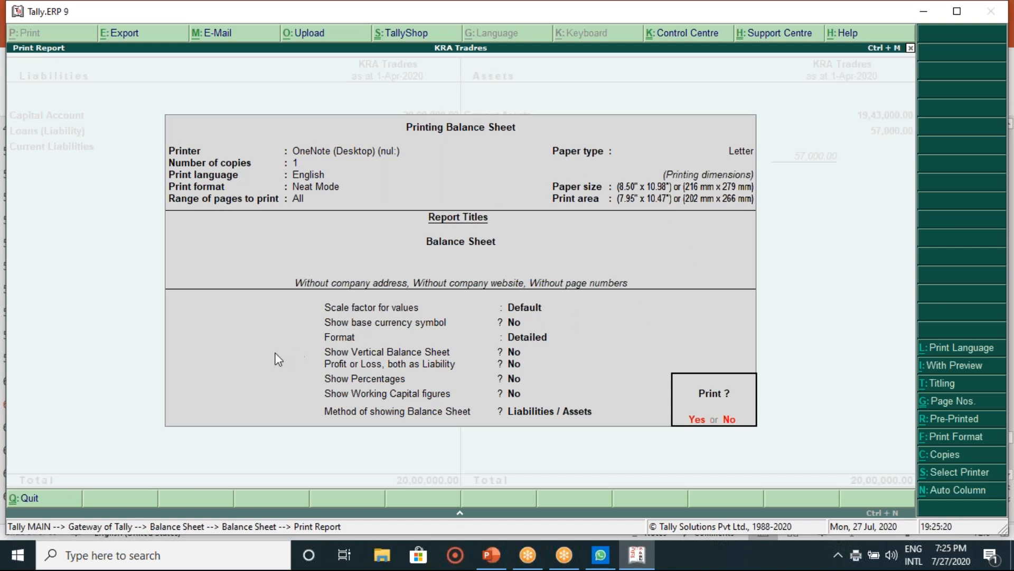
# Step: Reopen the Balance Sheet print settings and keep English as the print language
pyautogui.click(728, 420)
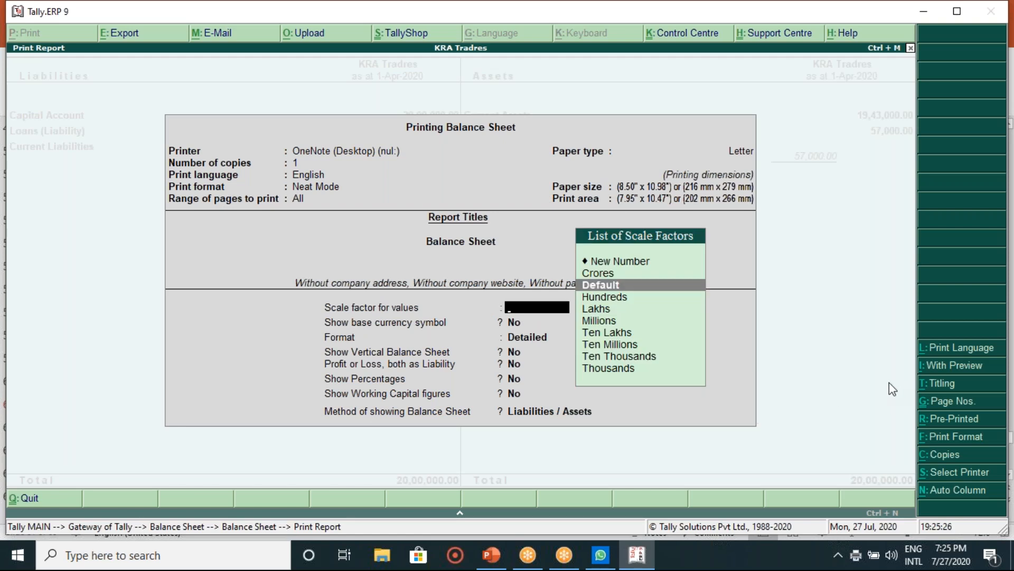
pyautogui.press('Escape')
pyautogui.click(38, 37)
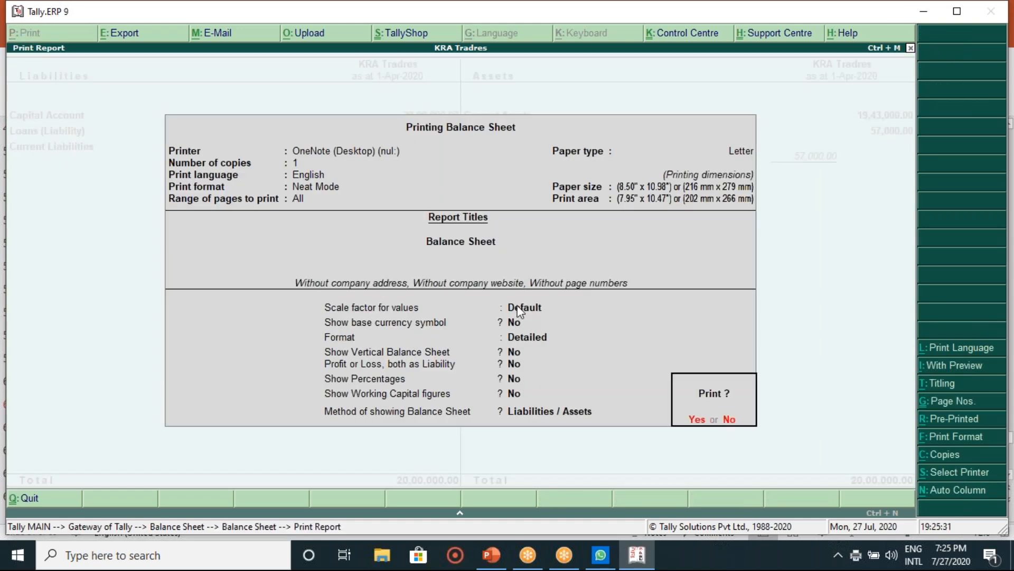
pyautogui.click(975, 350)
pyautogui.press('BackSpace')
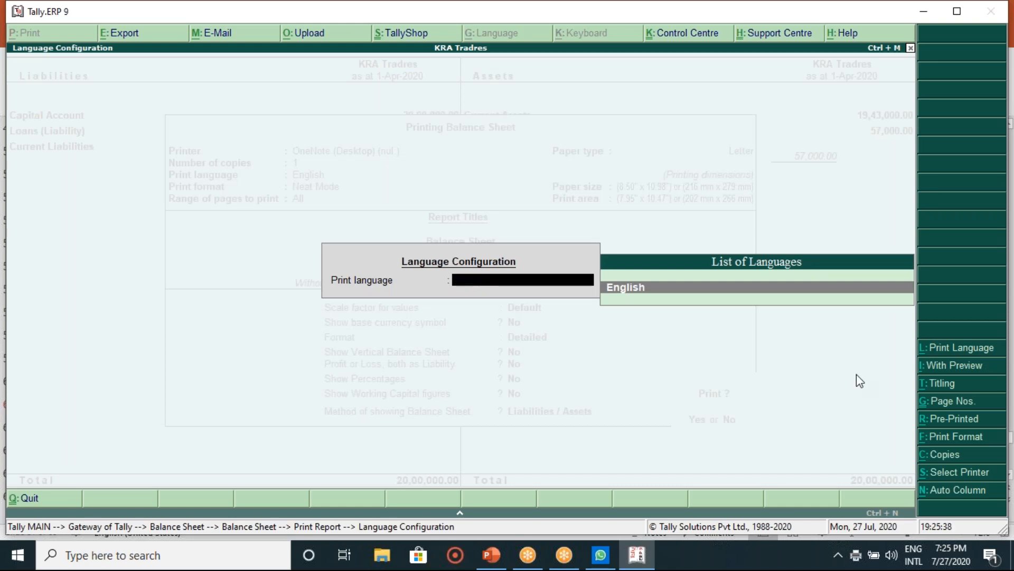
pyautogui.press('Return')
# Step: Preview the printed Balance Sheet at full size, then close the preview and print settings without printing
pyautogui.click(938, 371)
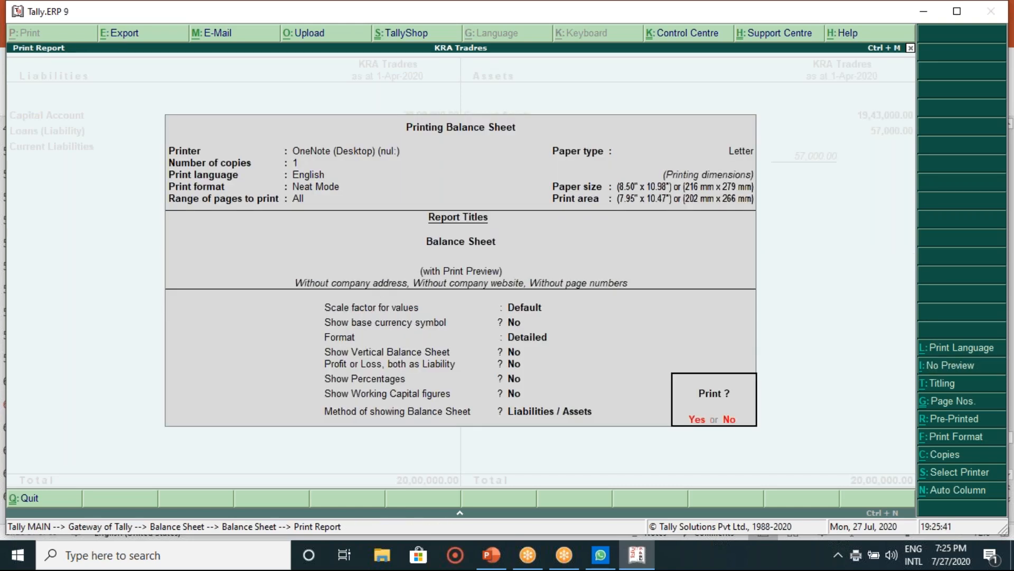
pyautogui.click(698, 418)
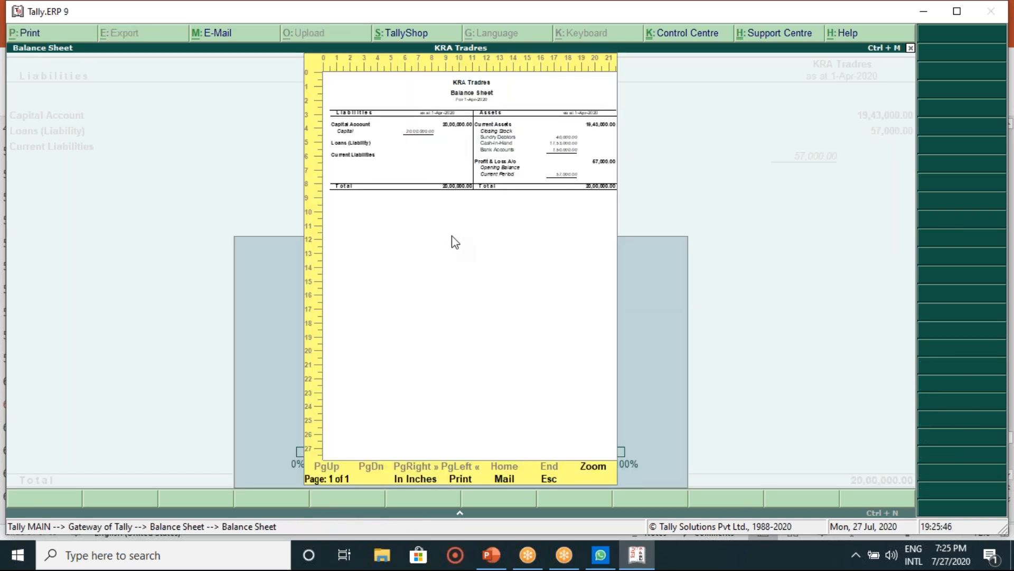
pyautogui.click(594, 467)
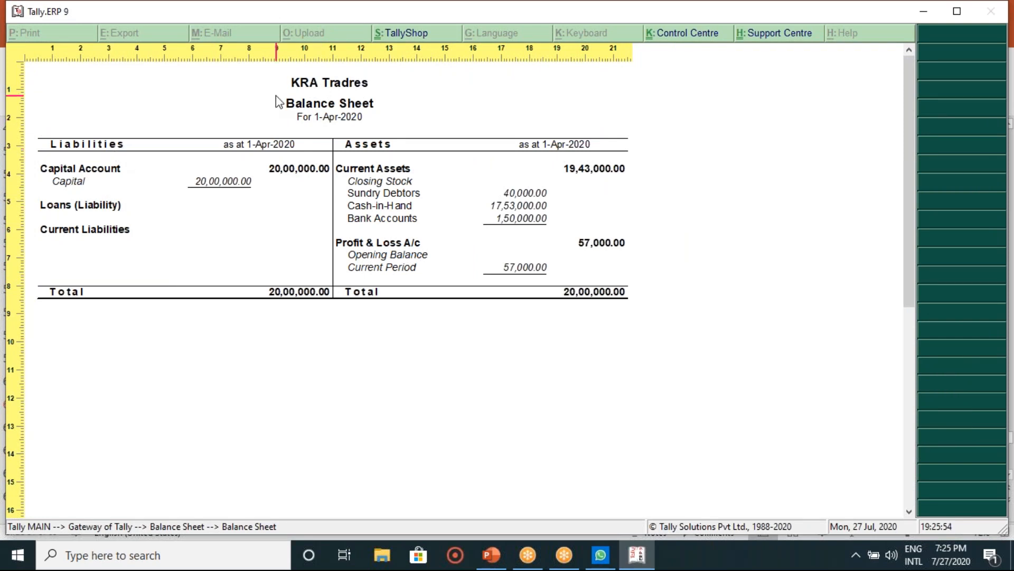
pyautogui.press('Escape')
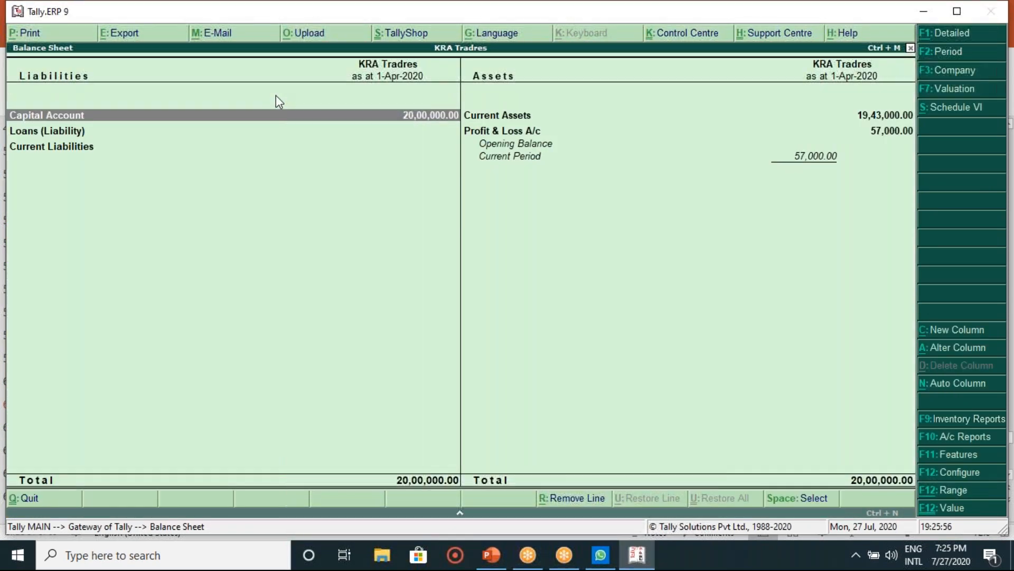
pyautogui.click(83, 31)
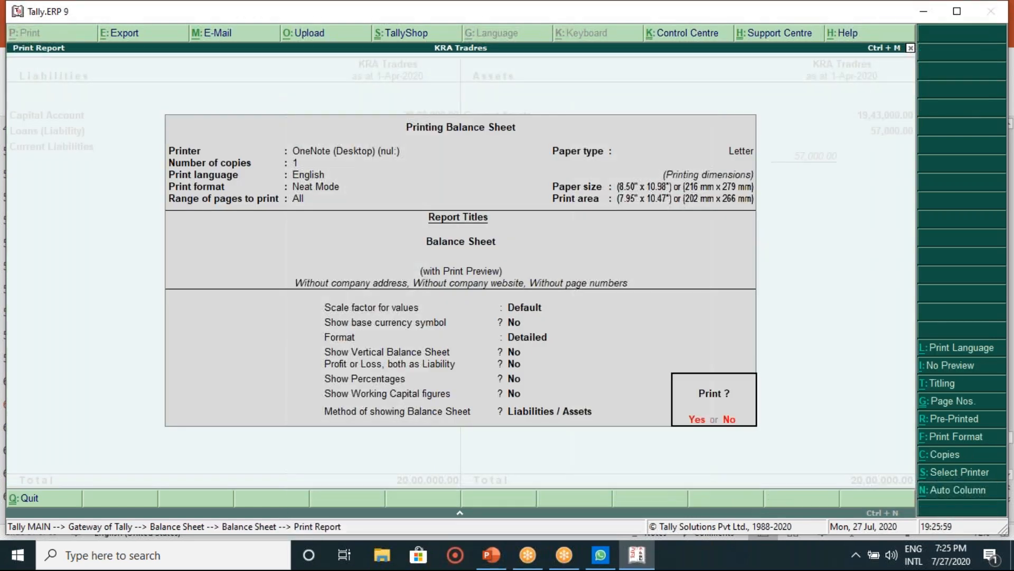
pyautogui.press('n')
pyautogui.press('Escape')
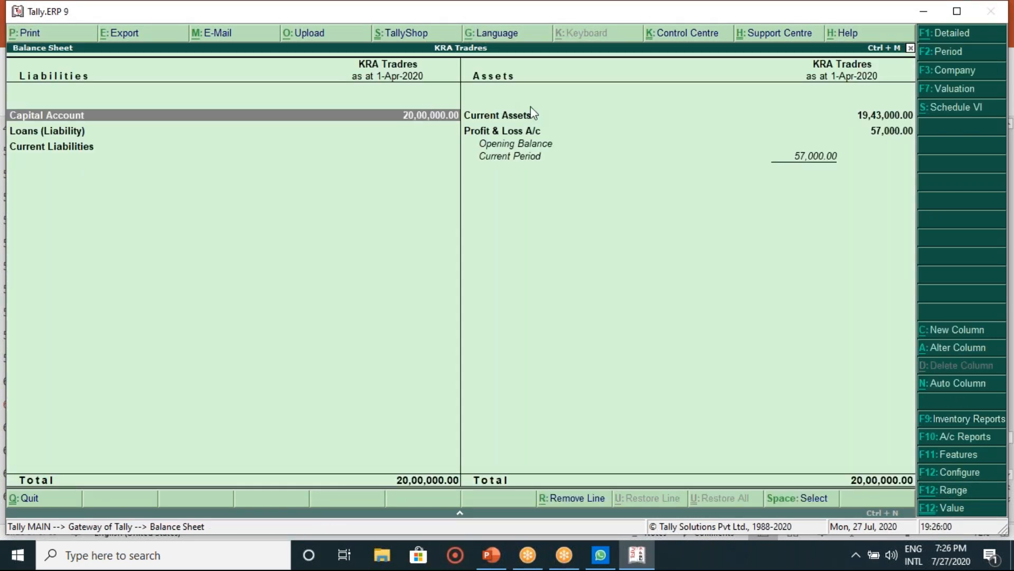
# Step: Leave valuation and period unchanged and switch the report to the Schedule VI format as at 31-Mar-2021
pyautogui.click(943, 88)
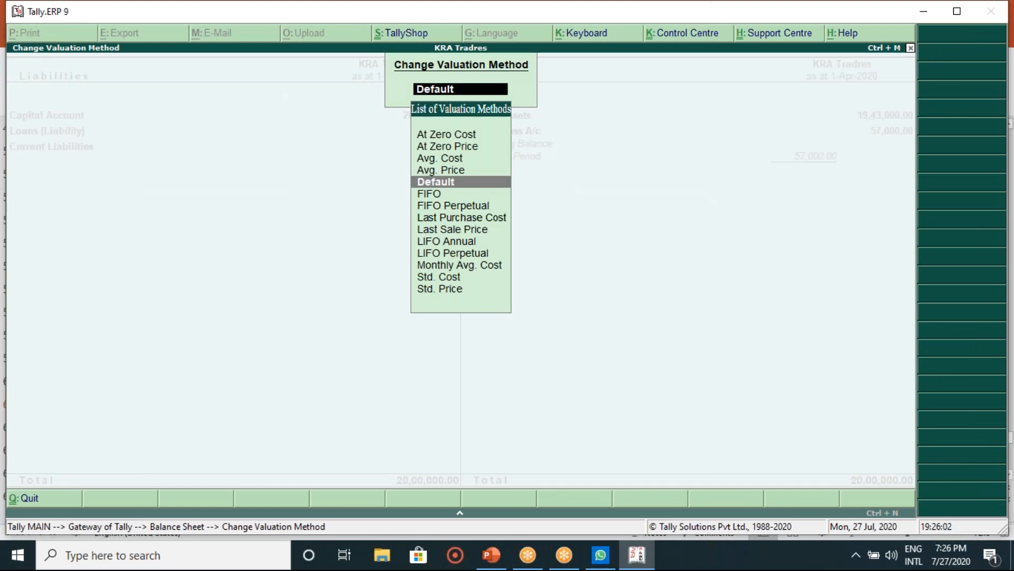
pyautogui.press('Escape')
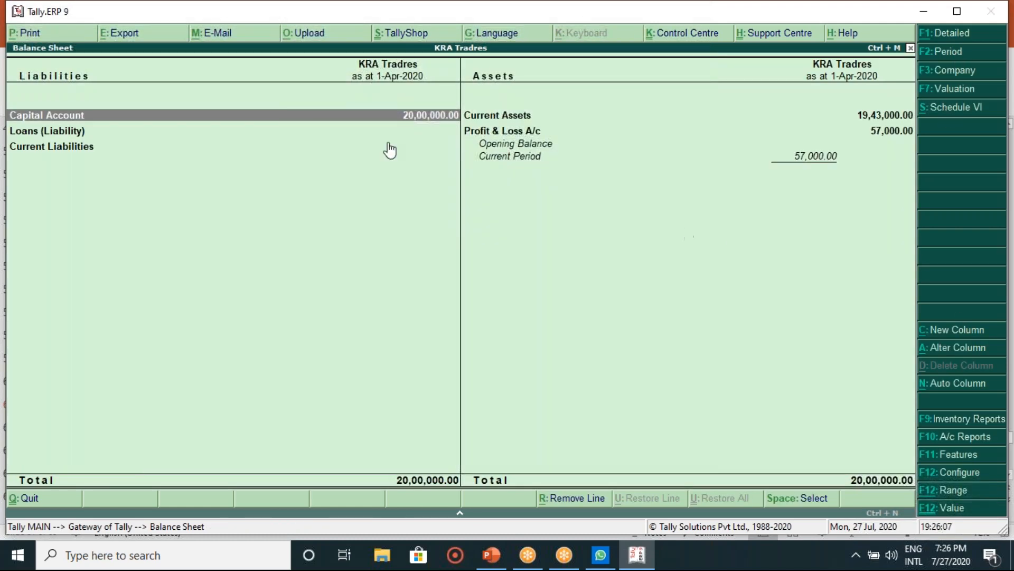
pyautogui.click(944, 52)
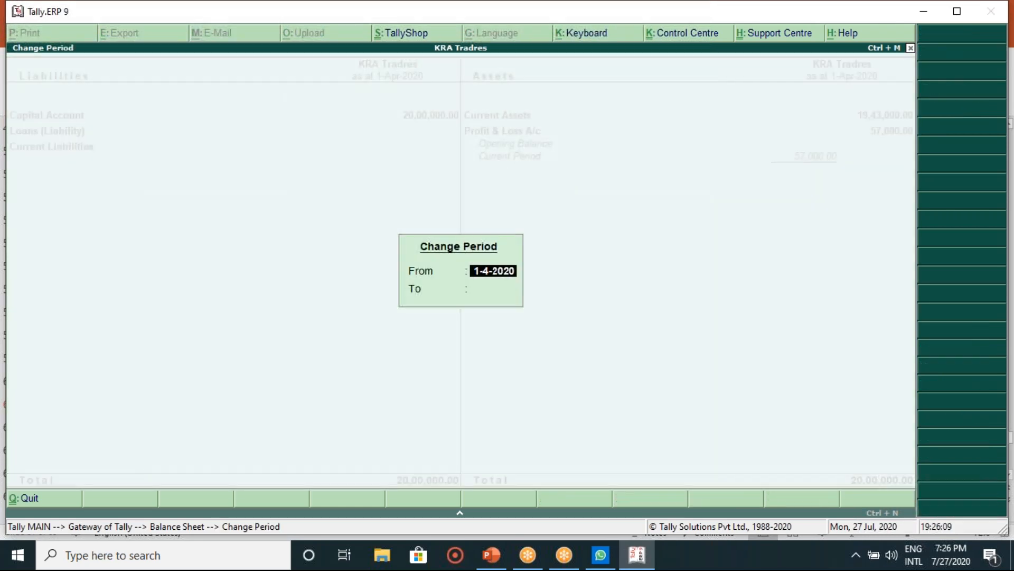
pyautogui.press('Escape')
pyautogui.press('Escape')
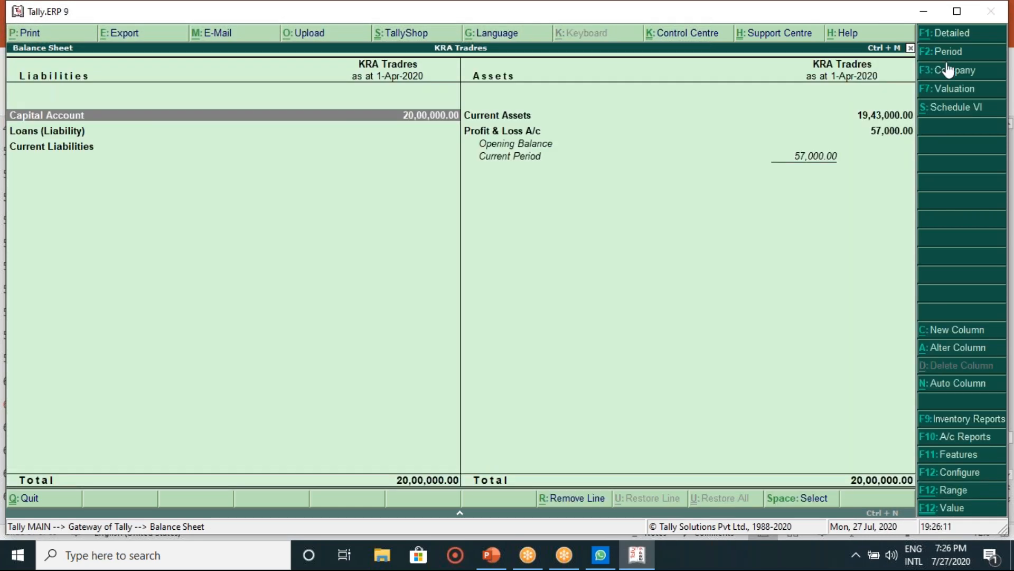
pyautogui.click(951, 90)
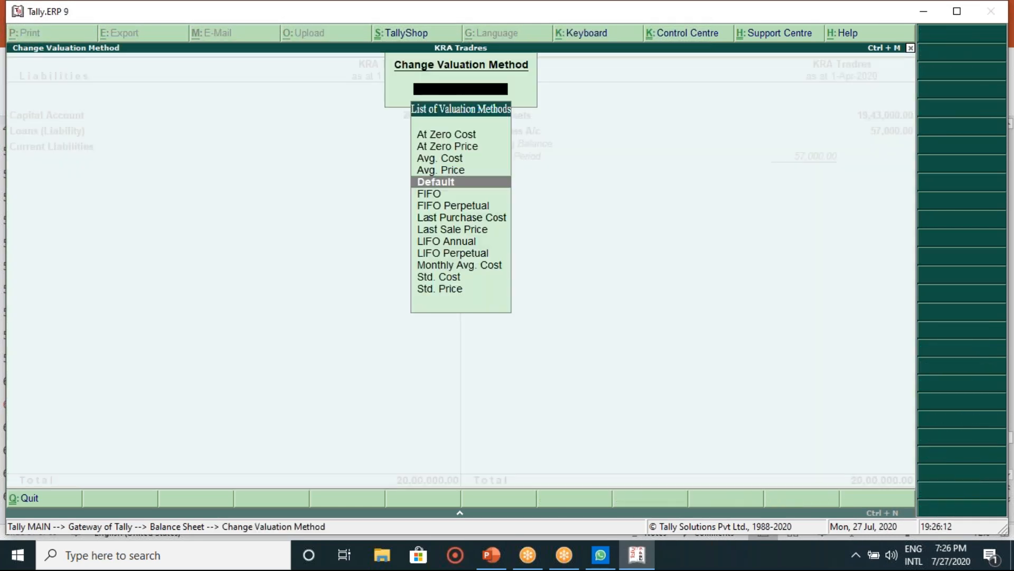
pyautogui.press('Escape')
pyautogui.click(953, 107)
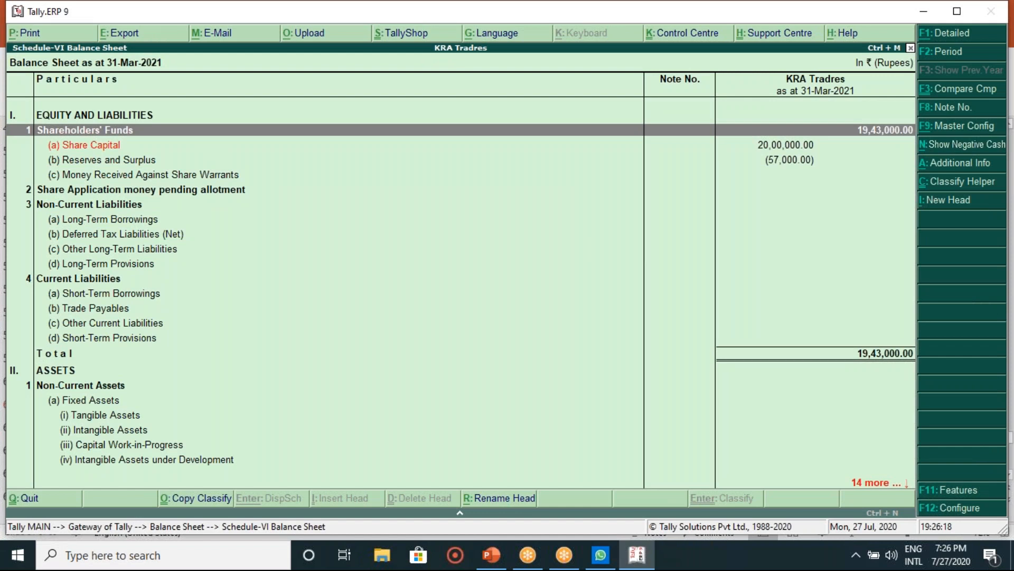
# Step: Print-preview the Schedule VI balance sheet totalling 19,43,000.00 at full width, then close the preview
pyautogui.hotkey('alt', 'p')
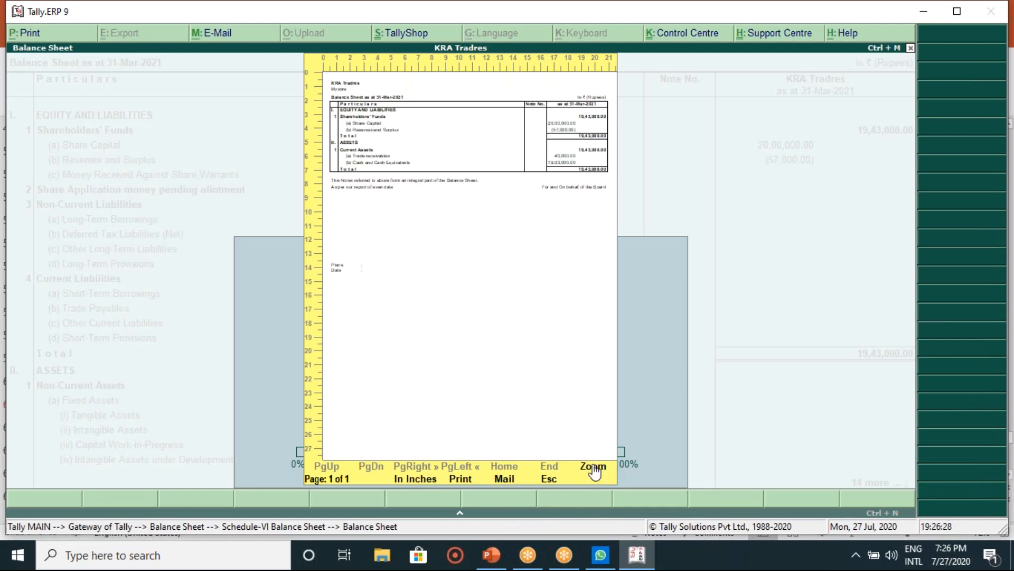
pyautogui.click(593, 467)
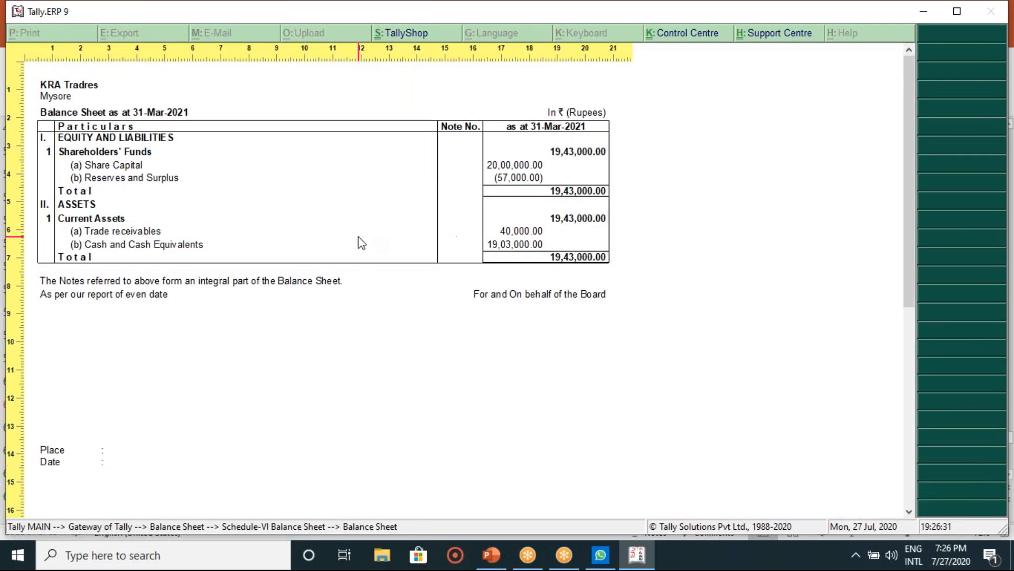
pyautogui.press('Escape')
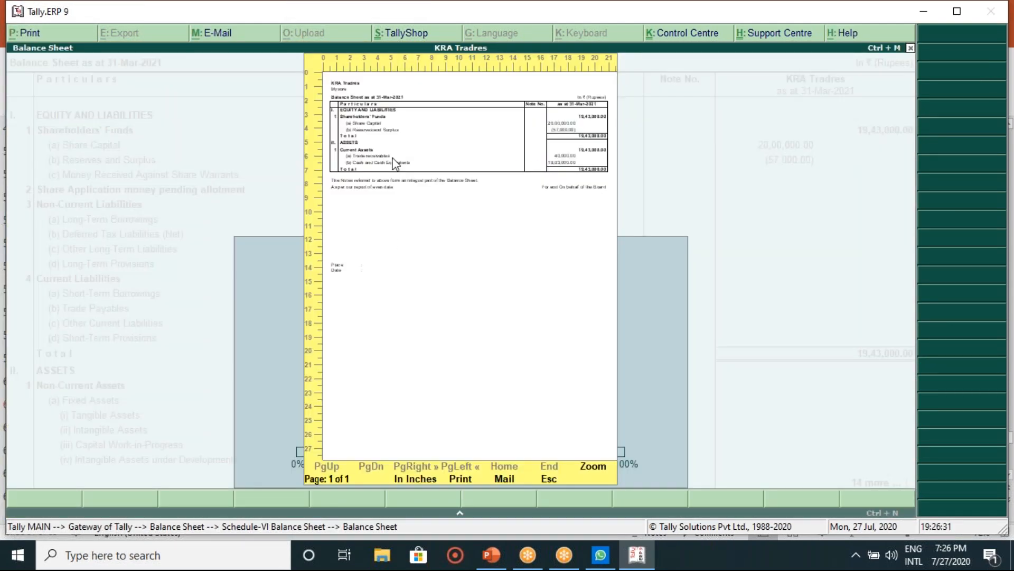
pyautogui.press('Escape')
pyautogui.press('Escape')
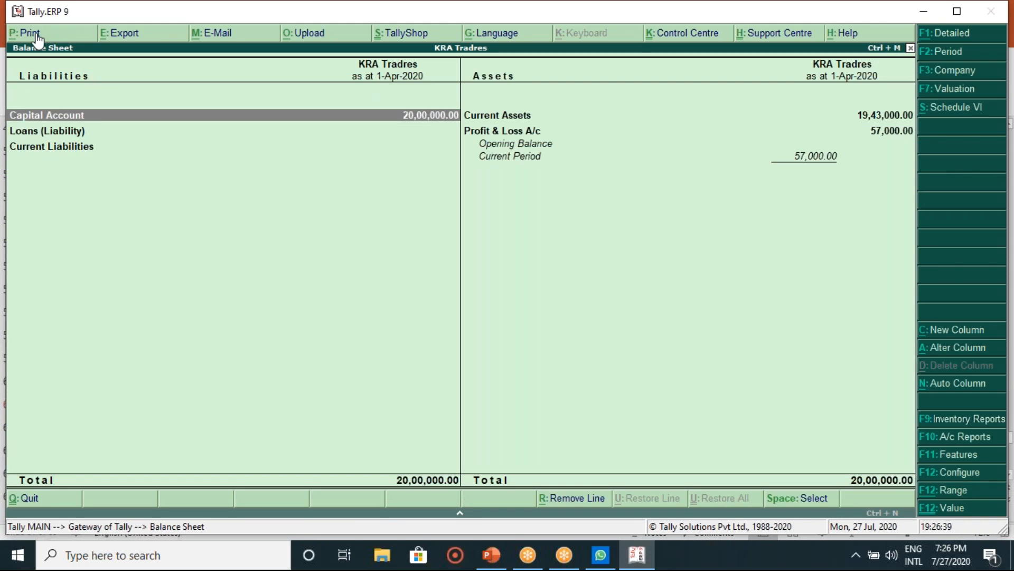
pyautogui.click(131, 35)
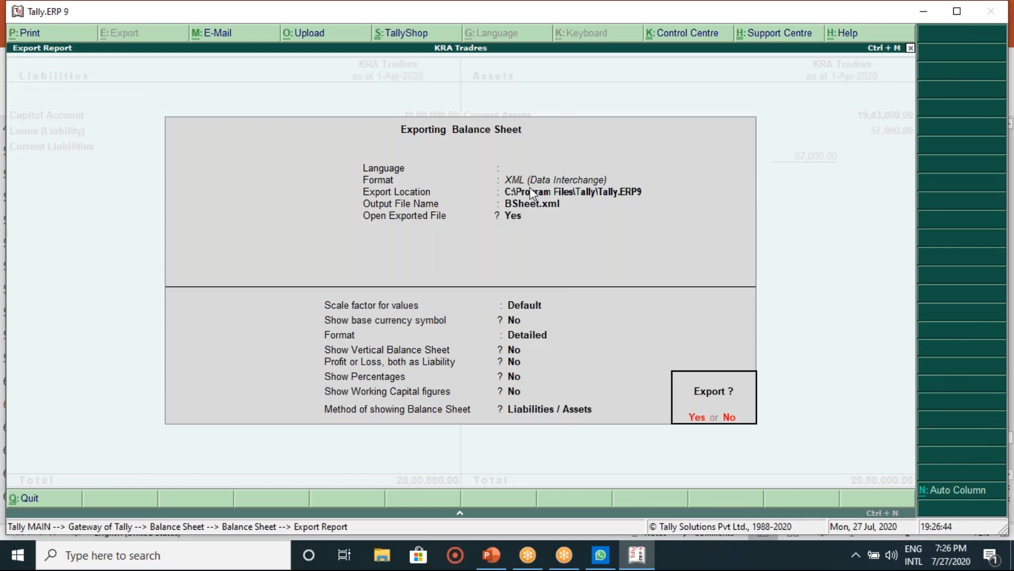
pyautogui.press('n')
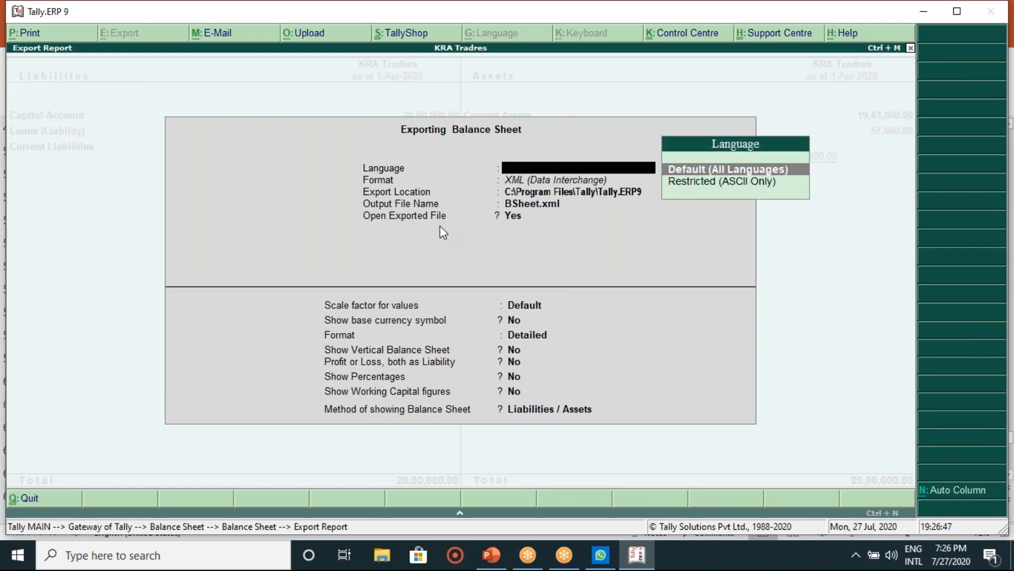
pyautogui.press('Escape')
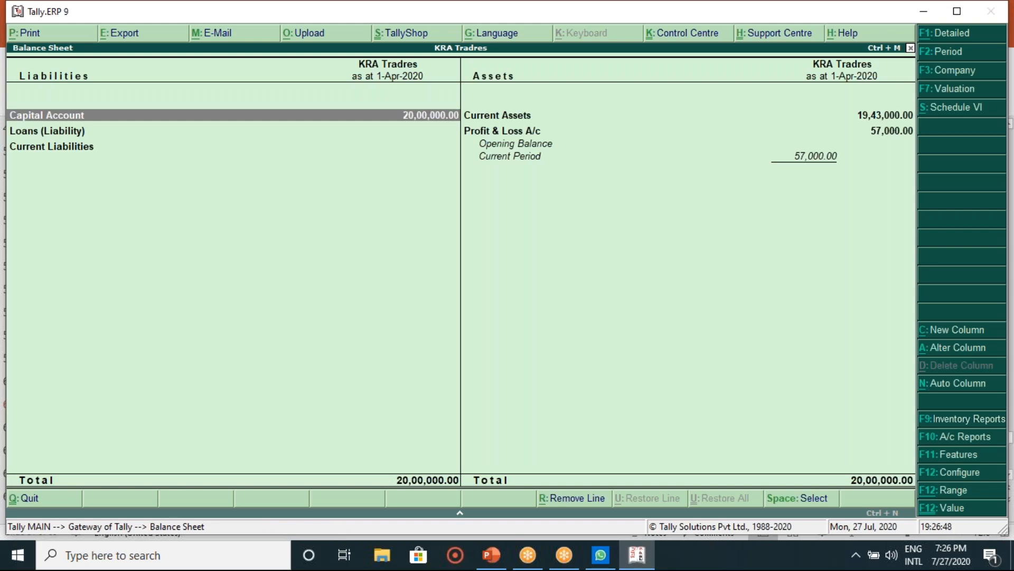
pyautogui.click(252, 36)
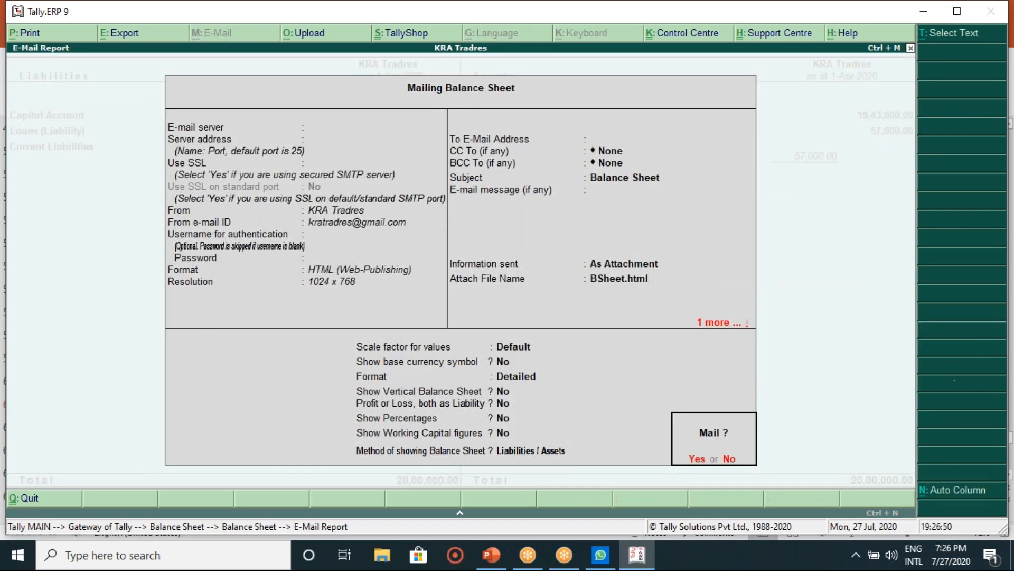
pyautogui.press('n')
pyautogui.press('Escape')
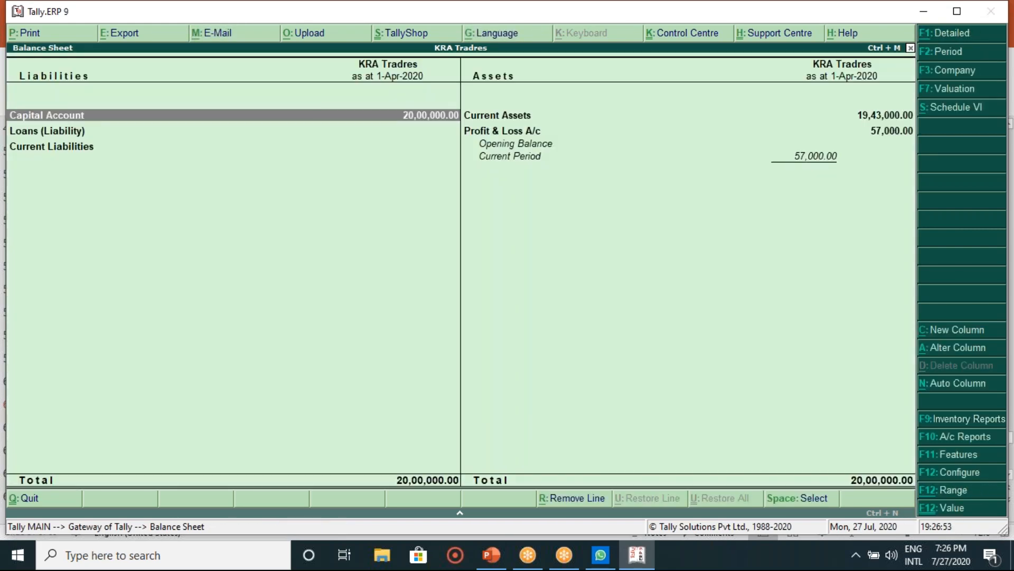
pyautogui.click(301, 36)
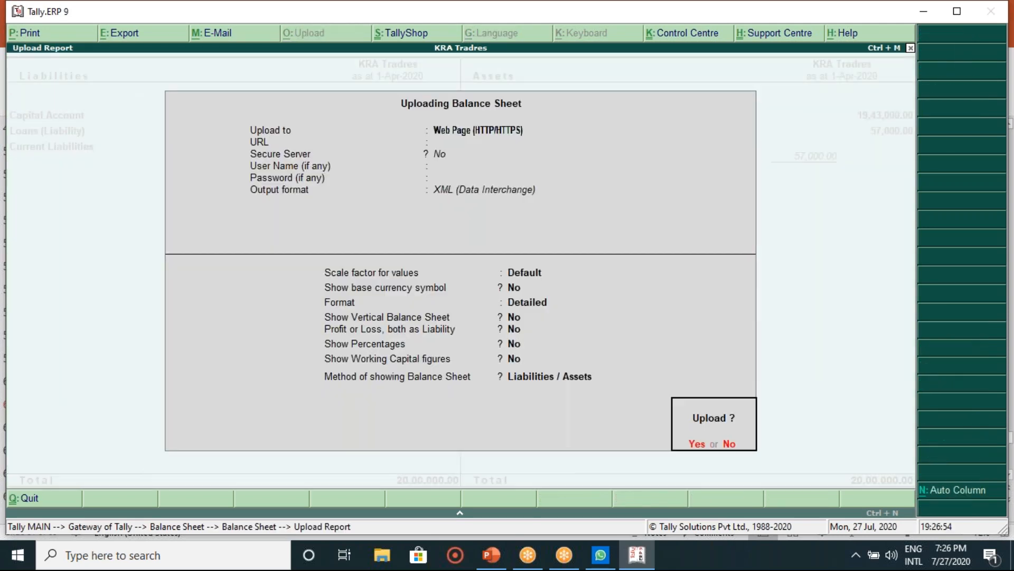
pyautogui.press('n')
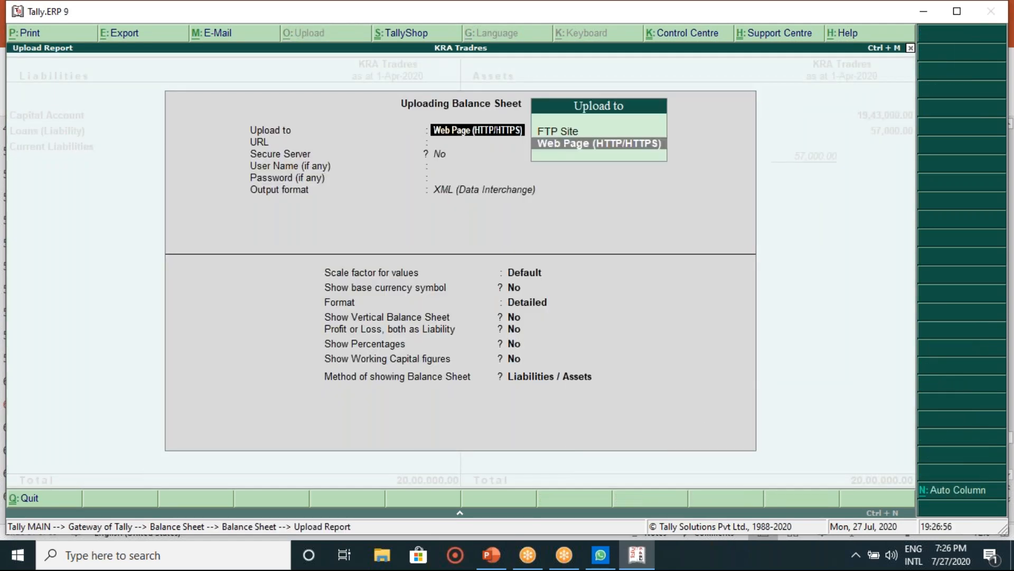
pyautogui.press('Escape')
pyautogui.press('Escape')
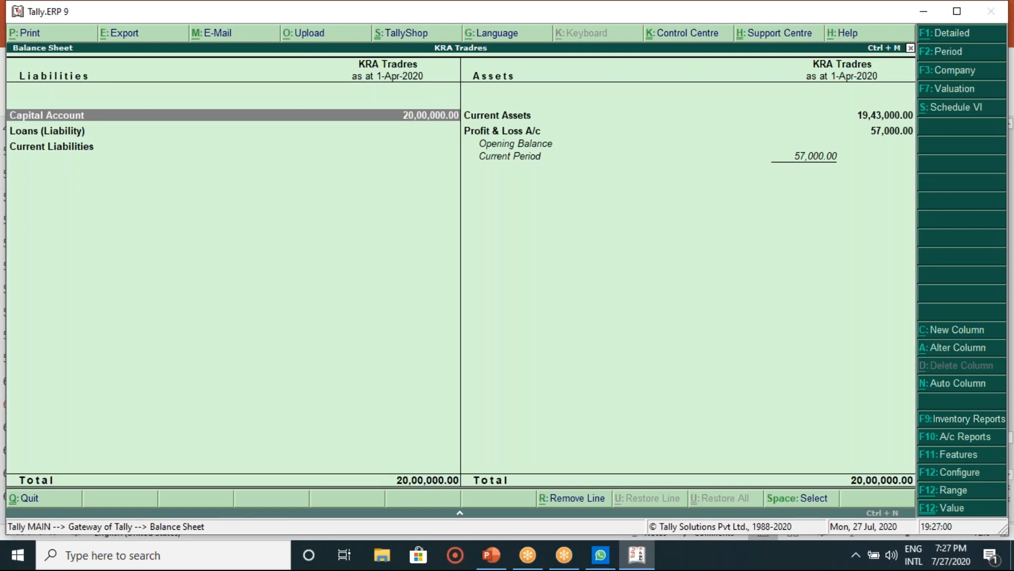
# Step: Open the Profit & Loss A/c with its 57,000.00 Nett Loss, drill into Purchase Accounts, and return
pyautogui.press('Escape')
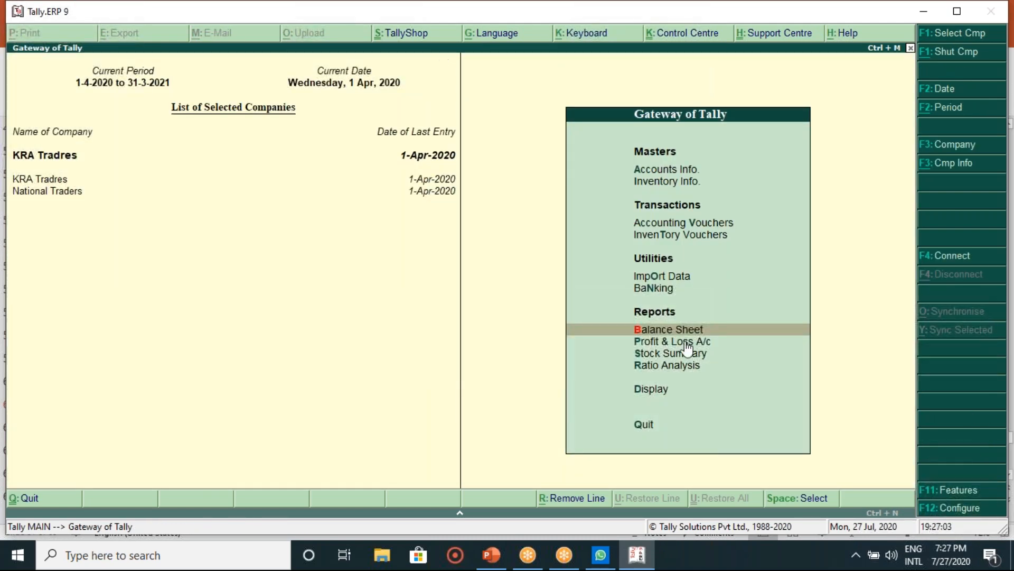
pyautogui.press('Down')
pyautogui.press('Return')
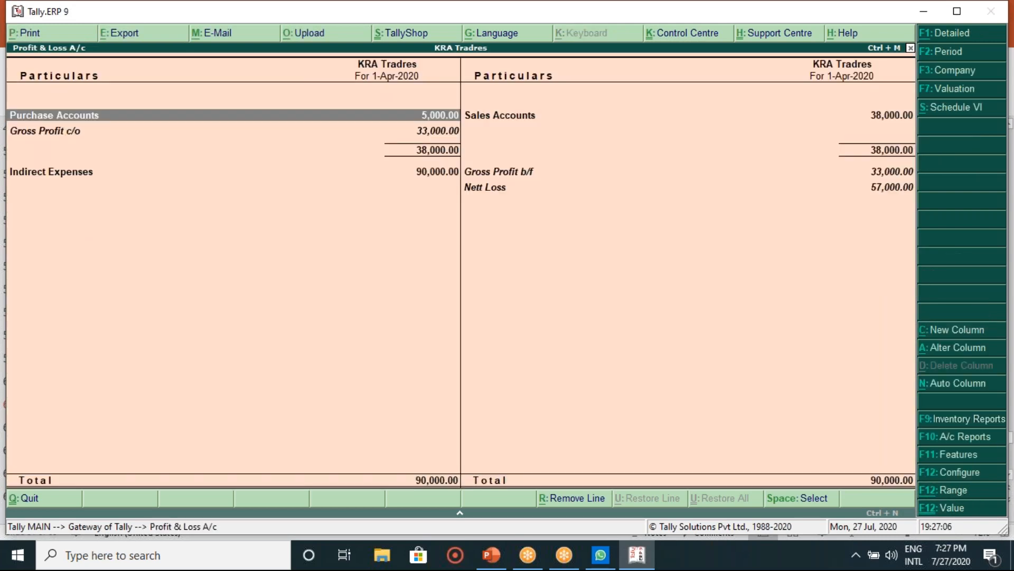
pyautogui.press('Return')
pyautogui.press('Escape')
pyautogui.press('Escape')
pyautogui.press('Down')
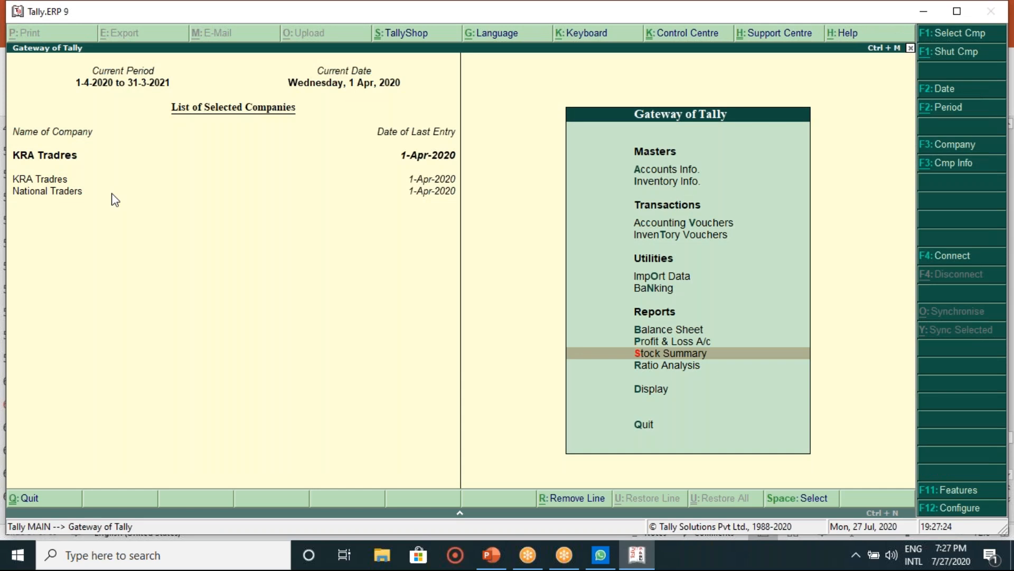
pyautogui.press('Down')
pyautogui.press('Return')
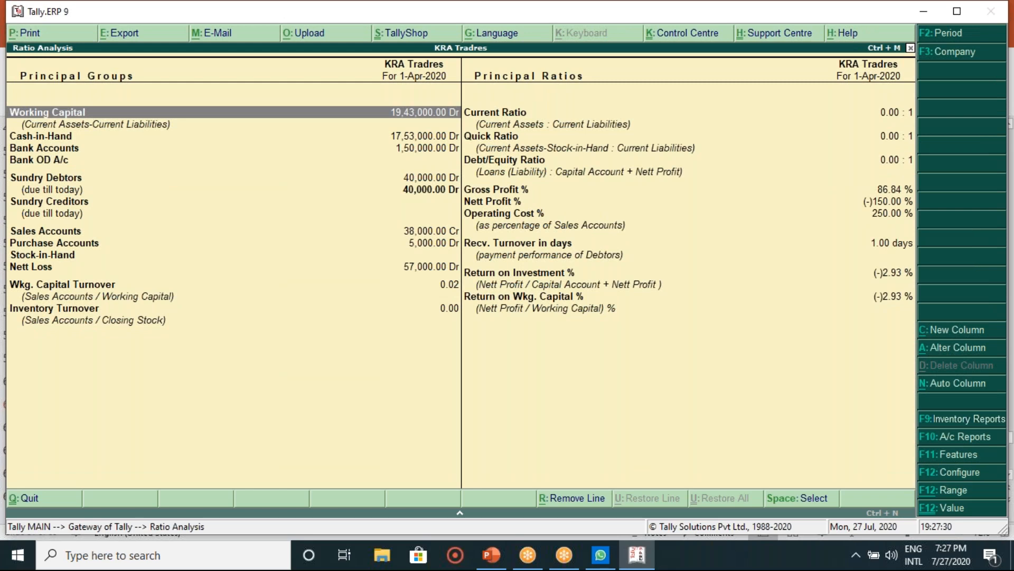
pyautogui.press('Down')
pyautogui.press('Down')
pyautogui.press('Down')
pyautogui.press('Down')
pyautogui.press('Down')
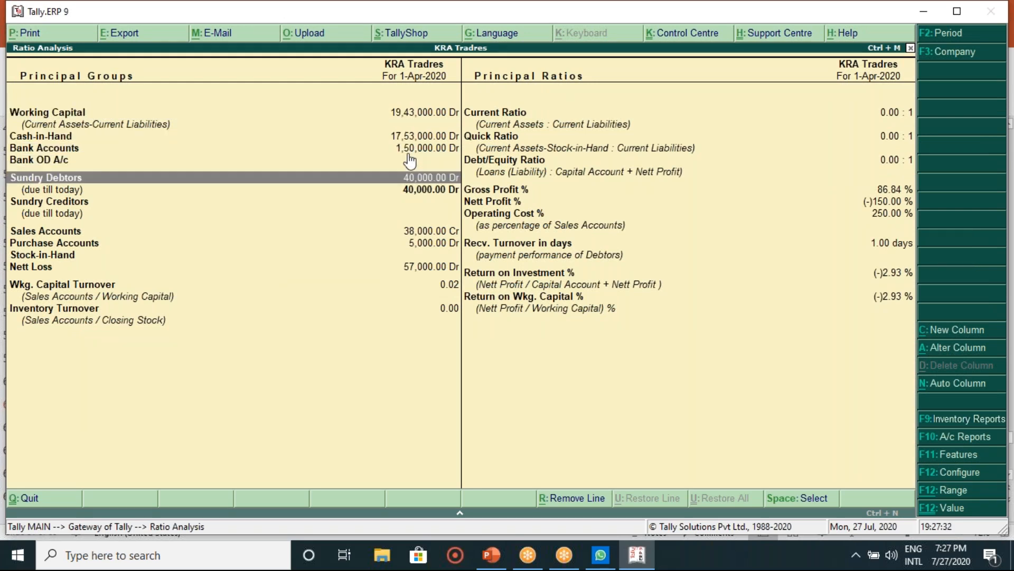
pyautogui.press('Right')
pyautogui.press('Up')
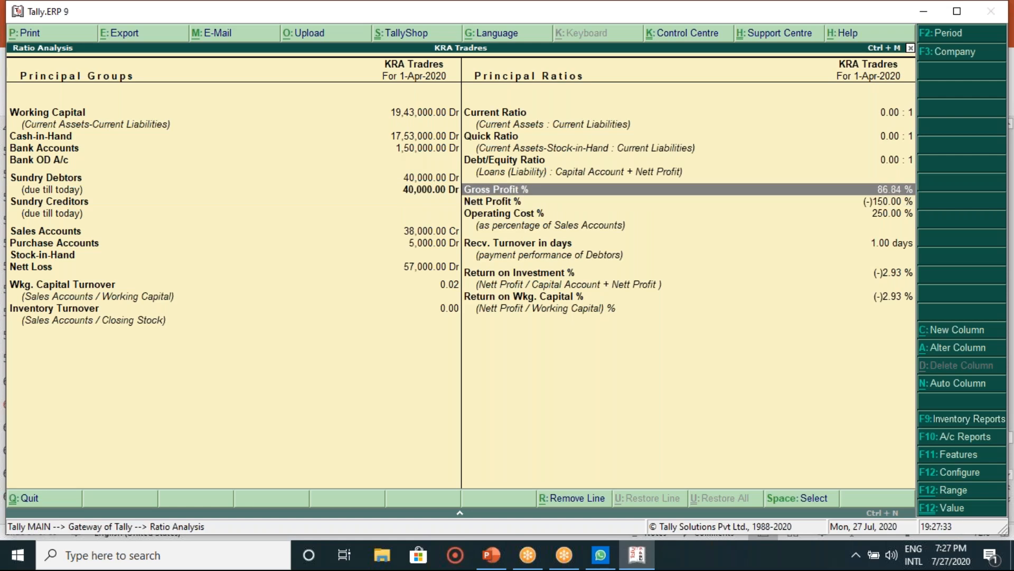
pyautogui.press('Return')
pyautogui.press('Return')
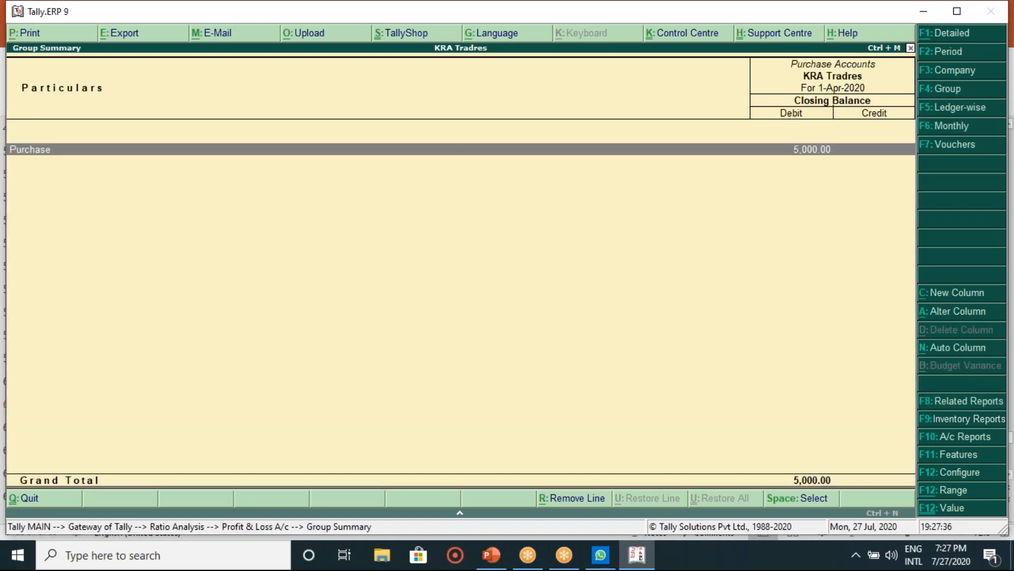
pyautogui.press('Escape')
pyautogui.press('Escape')
pyautogui.press('Escape')
pyautogui.press('Down')
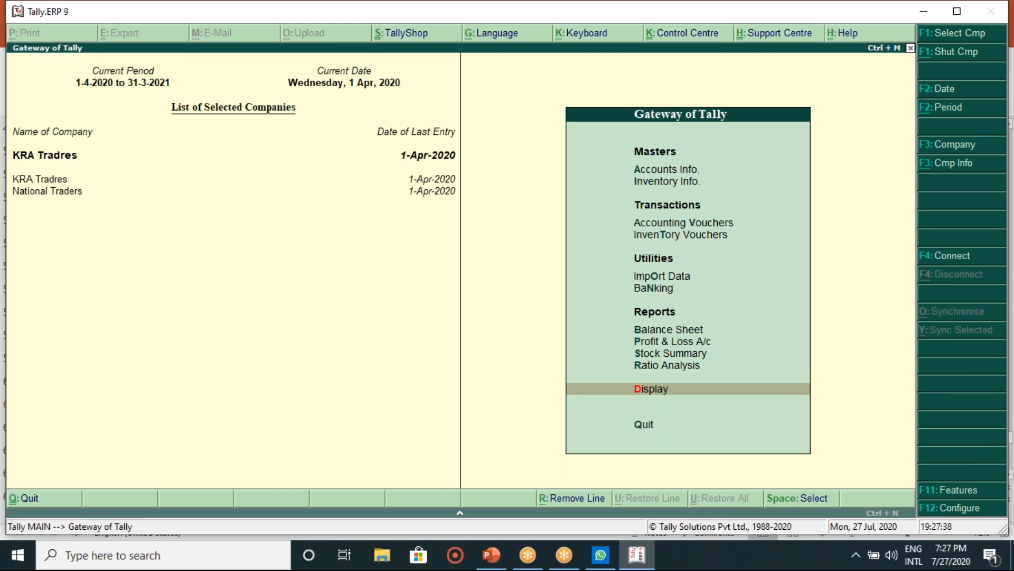
pyautogui.press('Down')
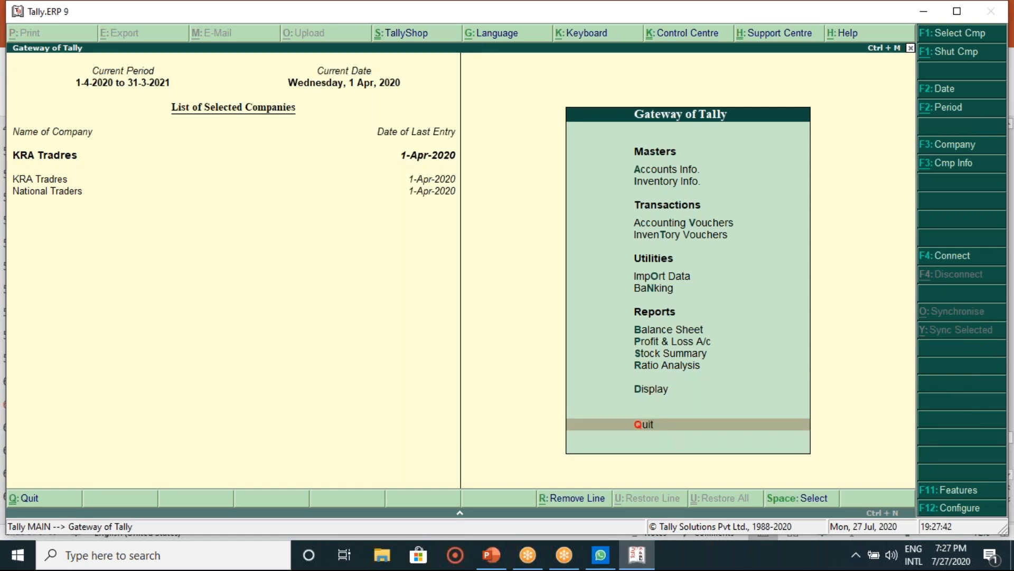
pyautogui.click(492, 559)
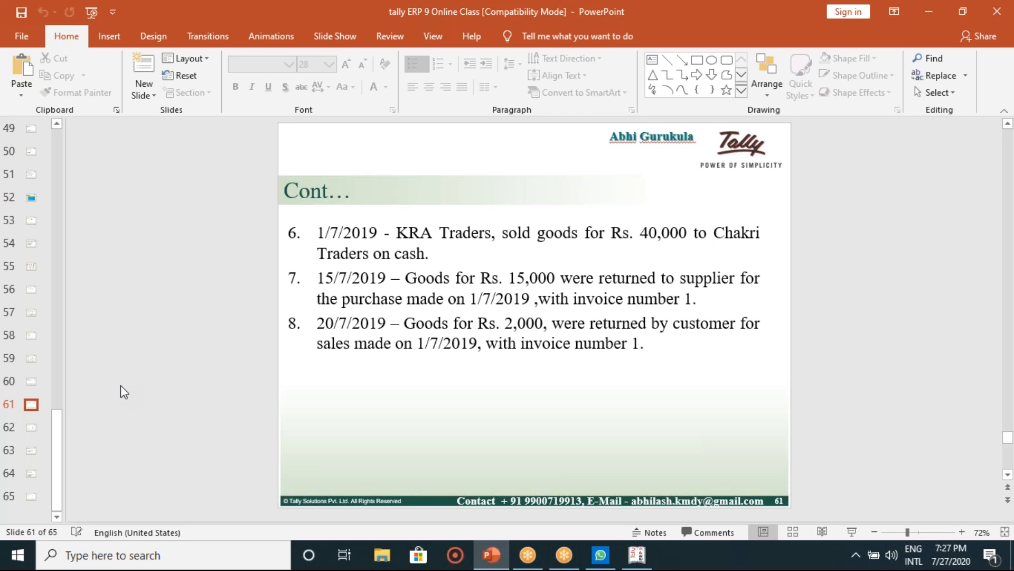
# Step: Scroll the editing pane forward through exercise slides 61–65 and back again
pyautogui.scroll(-1, 121, 391)
pyautogui.scroll(-1, 121, 391)
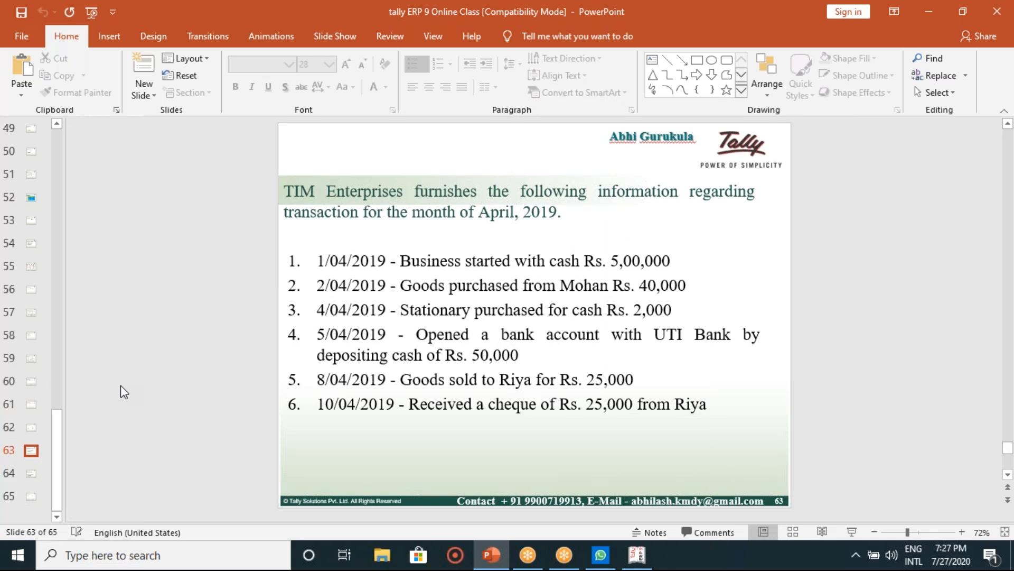
pyautogui.scroll(-2, 121, 386)
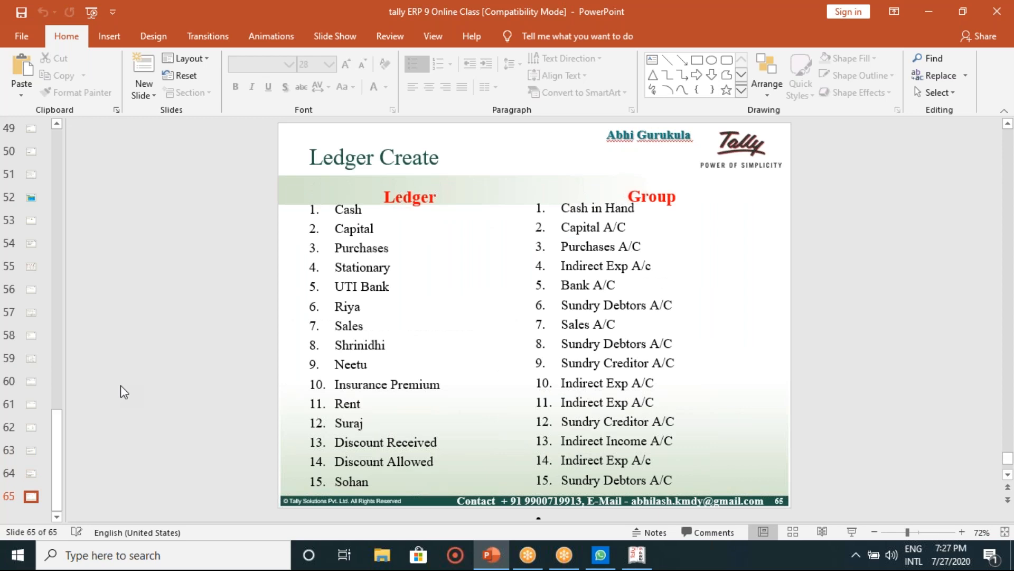
pyautogui.scroll(2, 120, 386)
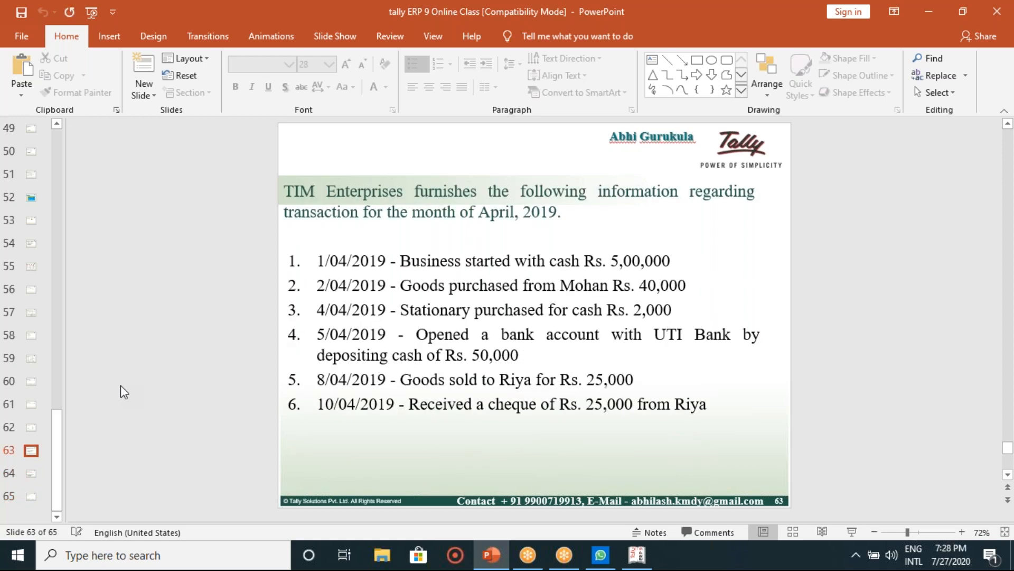
pyautogui.scroll(-2, 121, 386)
pyautogui.scroll(2, 121, 386)
pyautogui.scroll(-1, 121, 387)
pyautogui.scroll(1, 121, 386)
pyautogui.scroll(2, 120, 392)
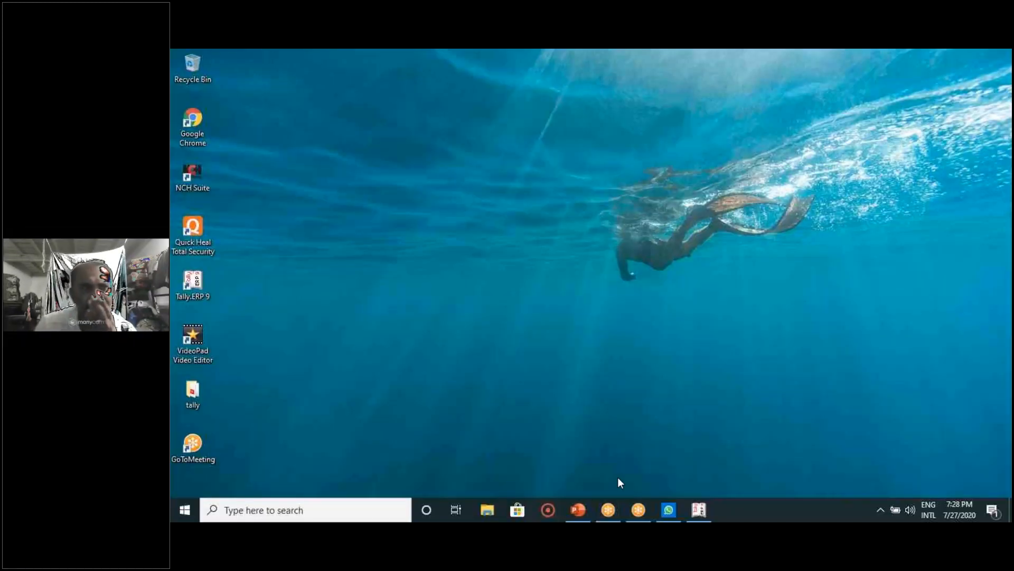
# Step: Restore the class deck and move from slide 60 to slide 63, the TIM Enterprises exercise
pyautogui.click(577, 509)
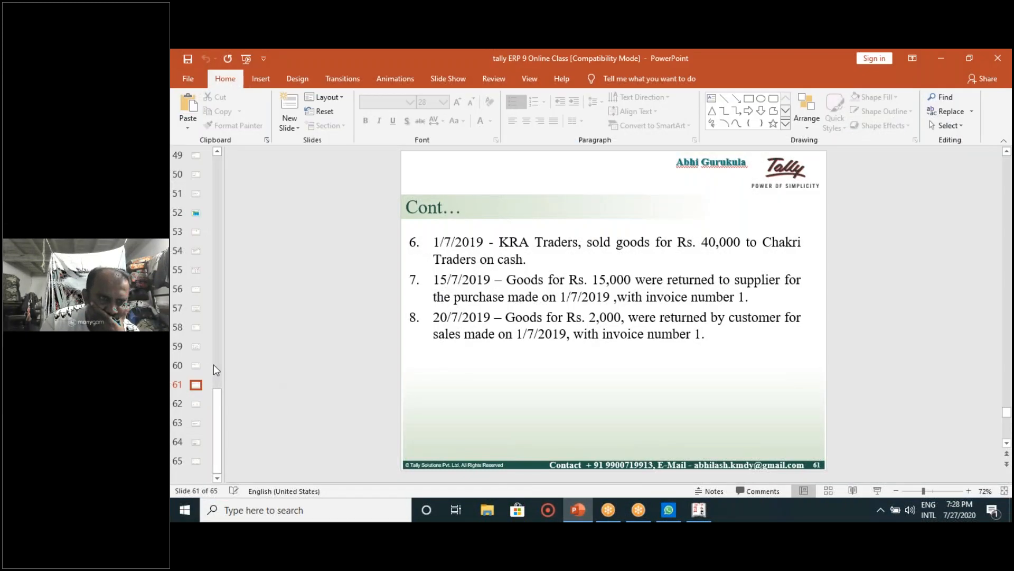
pyautogui.click(195, 365)
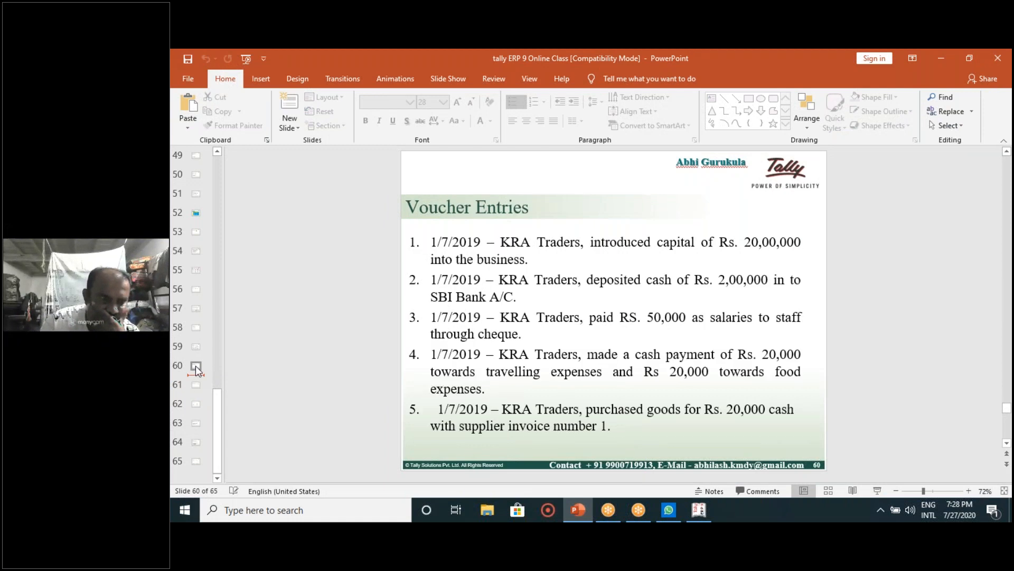
pyautogui.press('Down')
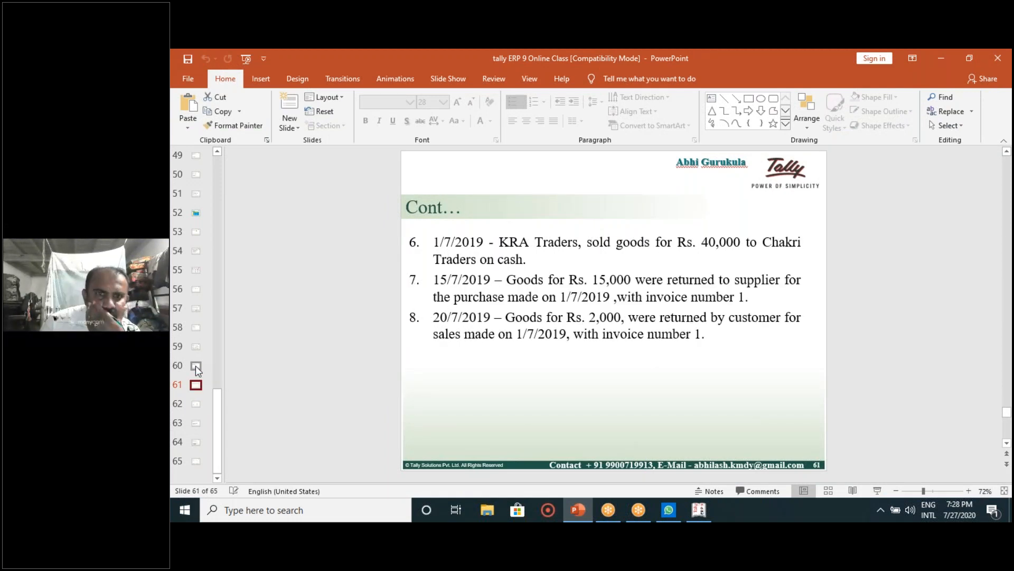
pyautogui.press('Down')
pyautogui.press('Down')
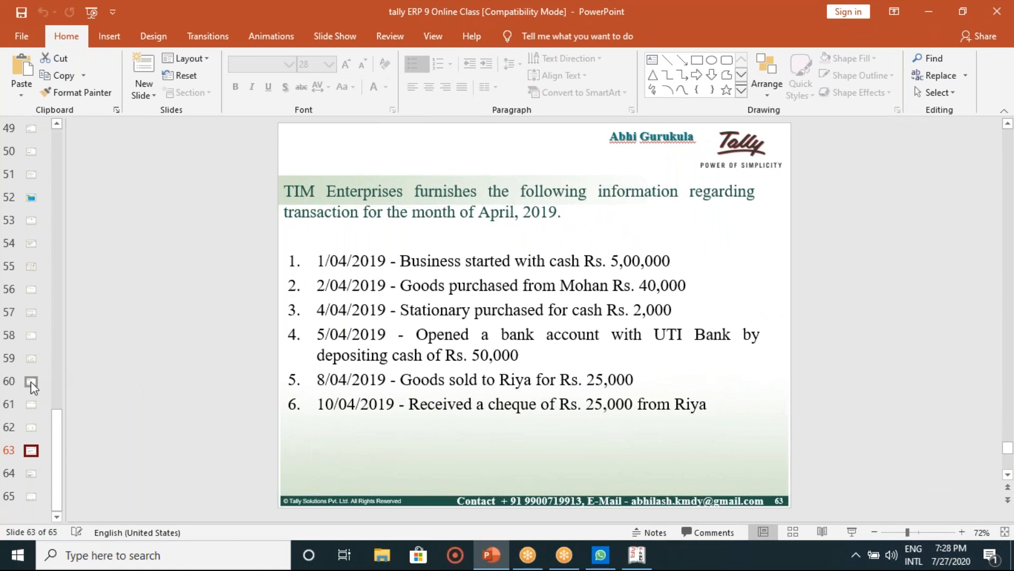
# Step: Glance at slide 64 twice, returning each time to slide 63's April 2019 transactions
pyautogui.press('Down')
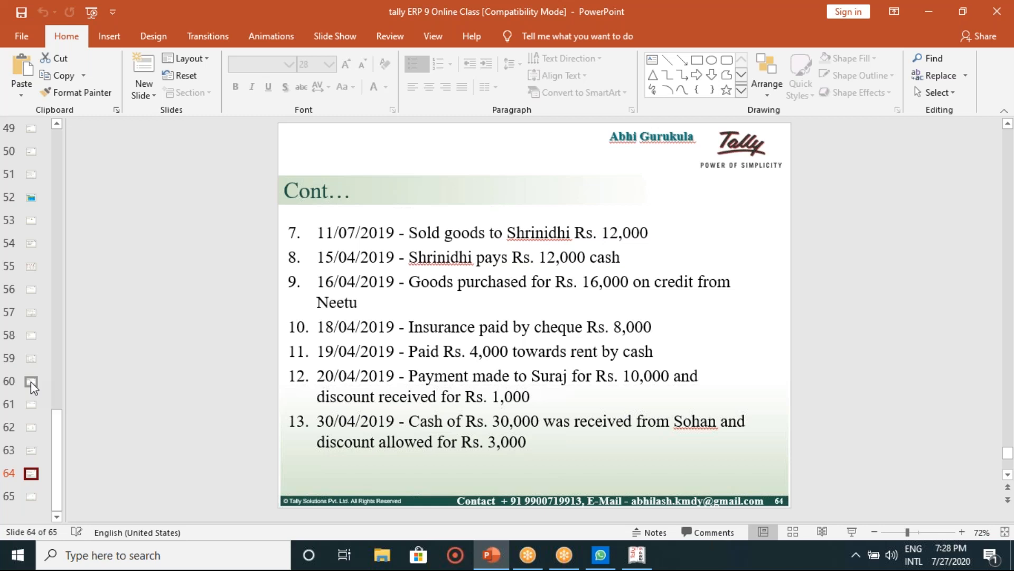
pyautogui.press('Up')
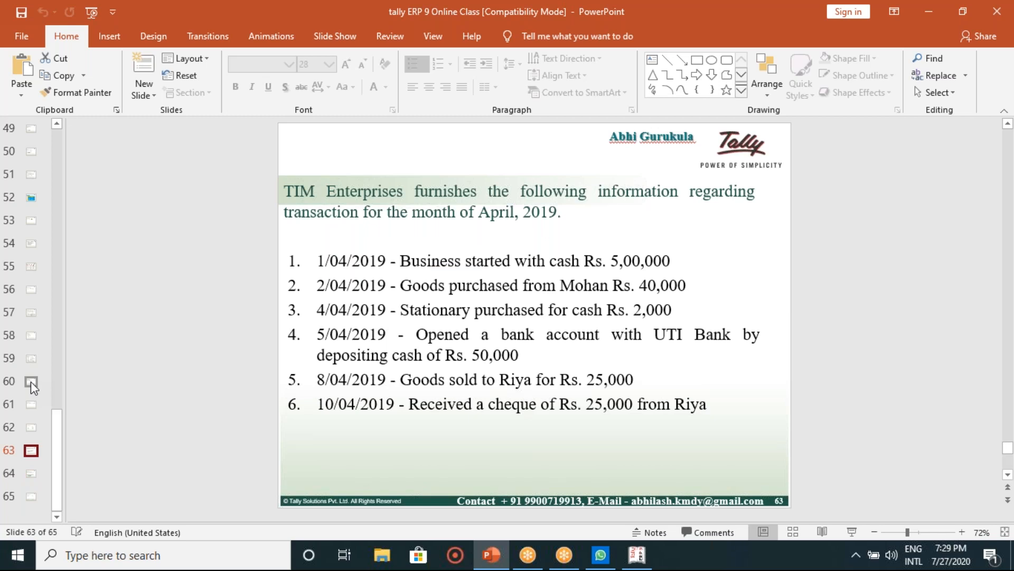
pyautogui.press('Down')
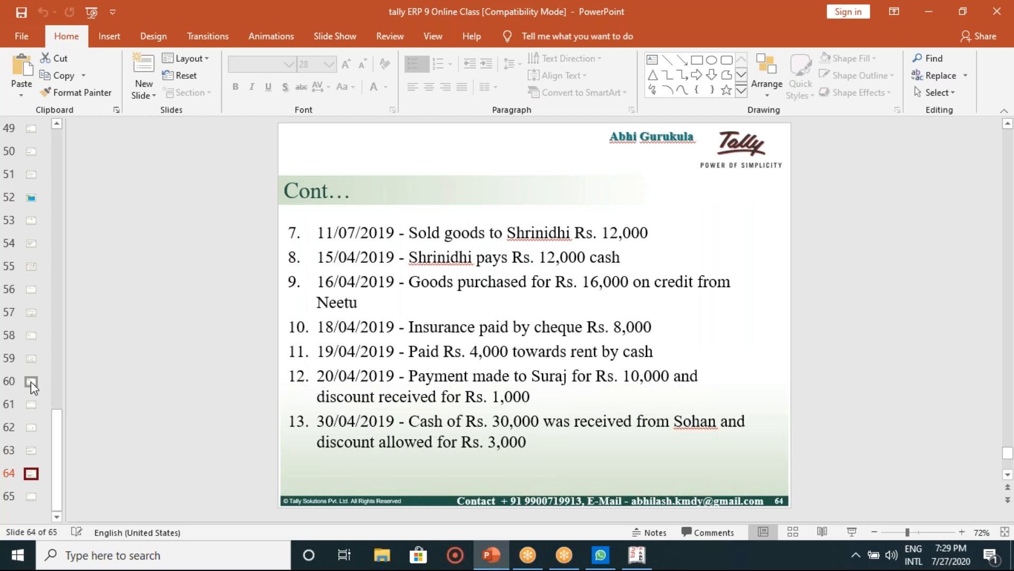
pyautogui.press('Up')
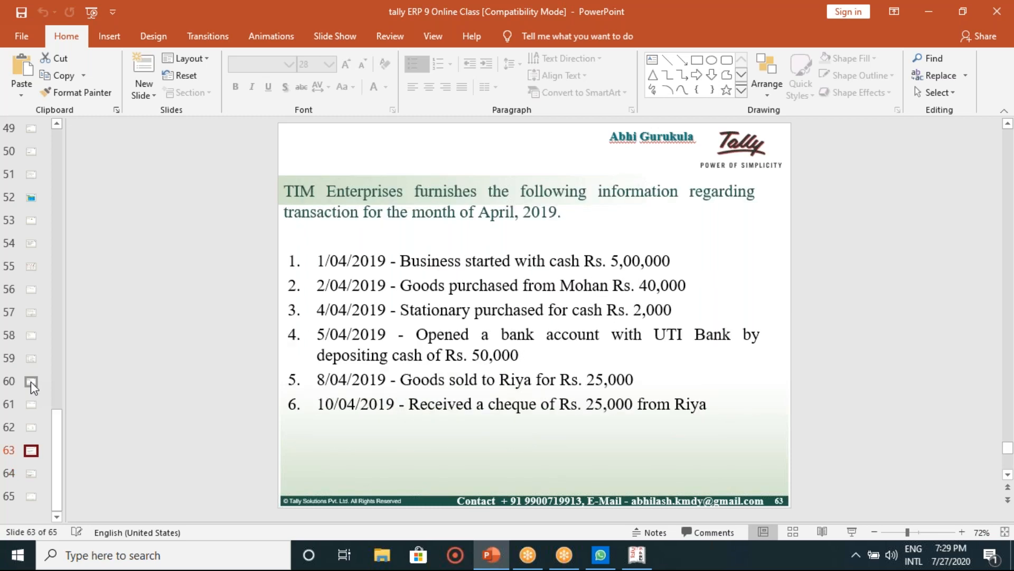